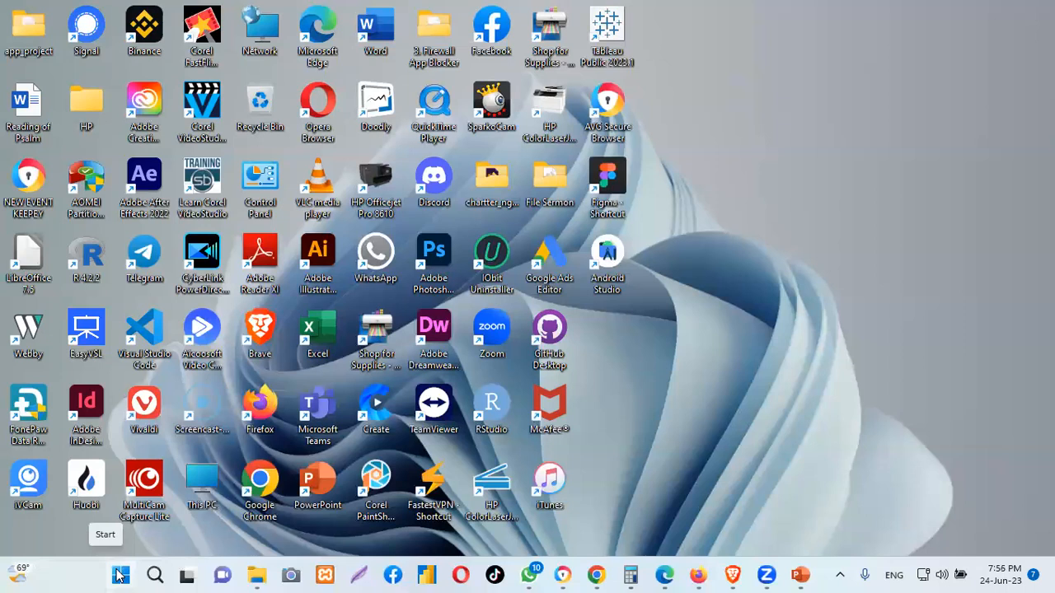
# Launch Notepad by searching for it from the Windows Start menu
pyautogui.click(119, 576)
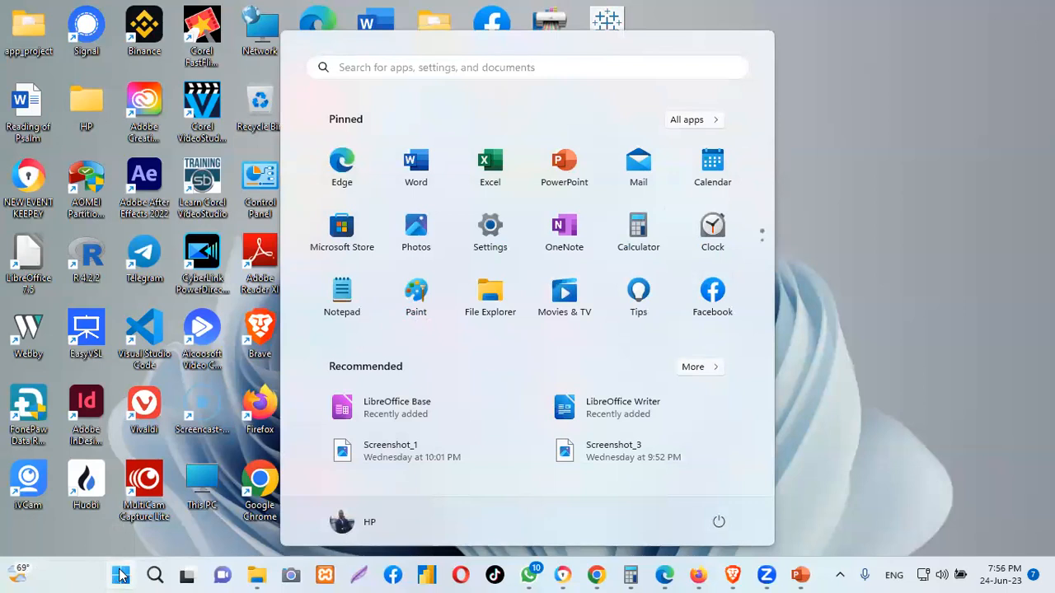
pyautogui.click(542, 67)
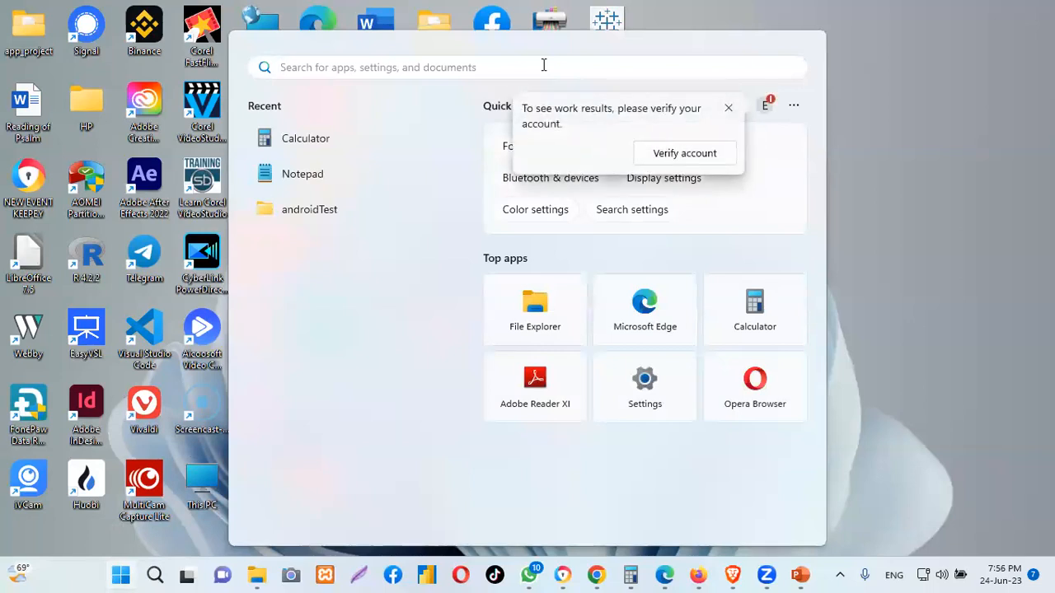
pyautogui.write('no')
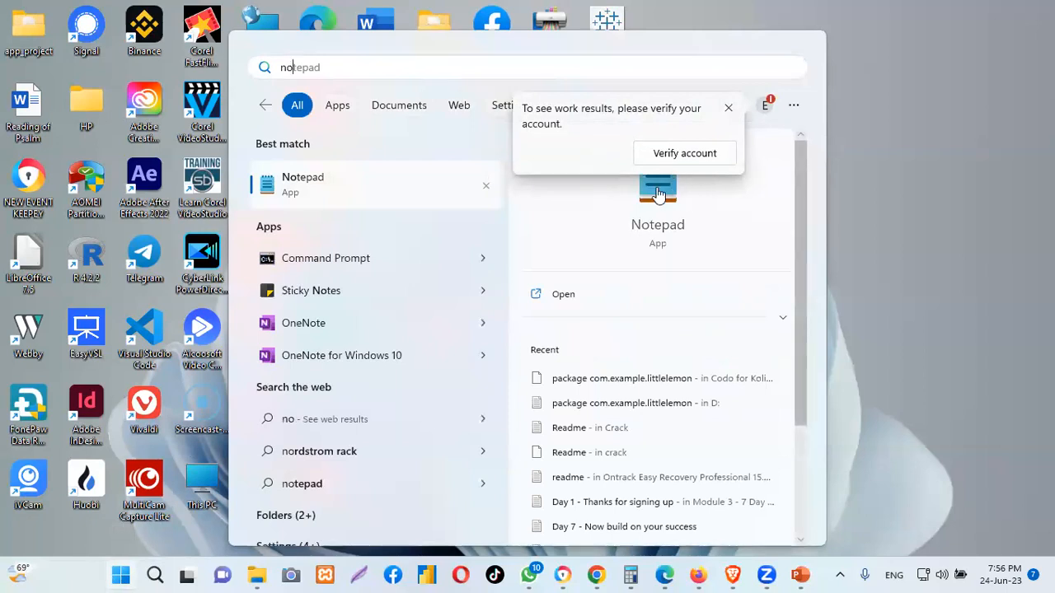
pyautogui.press('Escape')
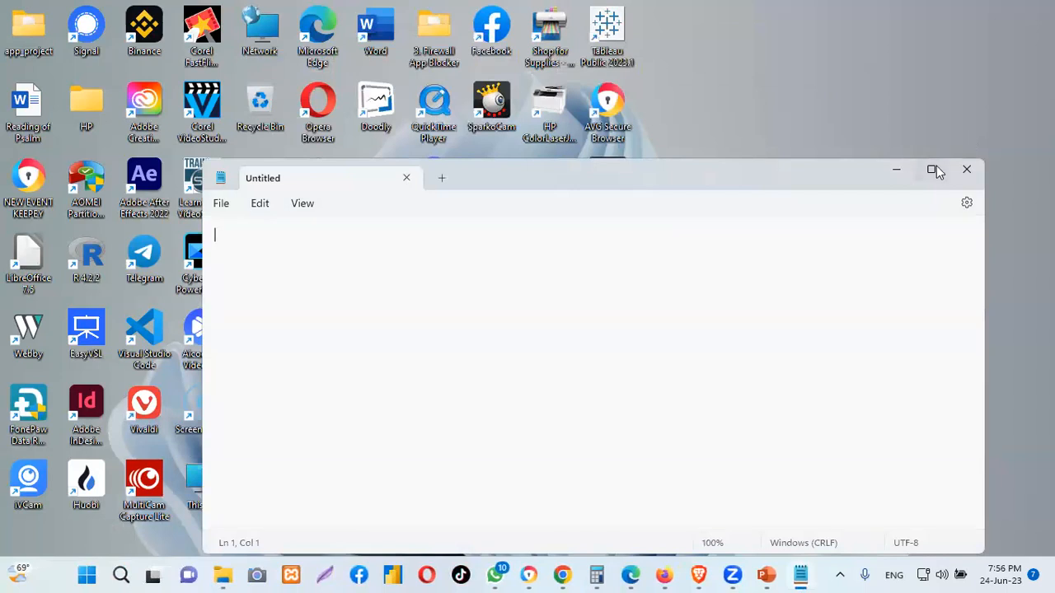
# Maximize the Notepad window and look through the Edit, View and File menus
pyautogui.click(934, 170)
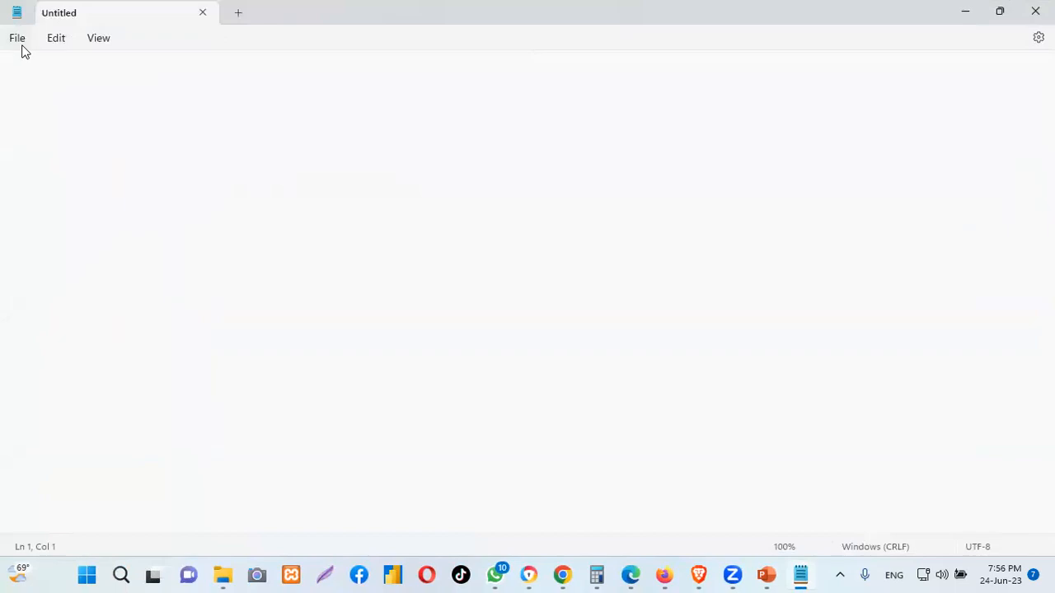
pyautogui.click(55, 40)
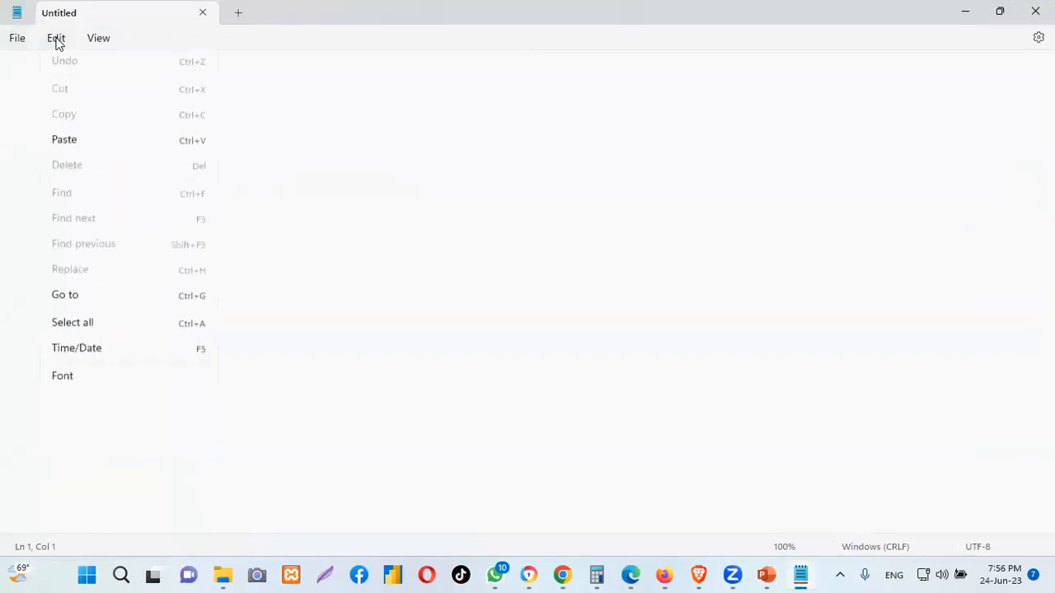
pyautogui.click(99, 38)
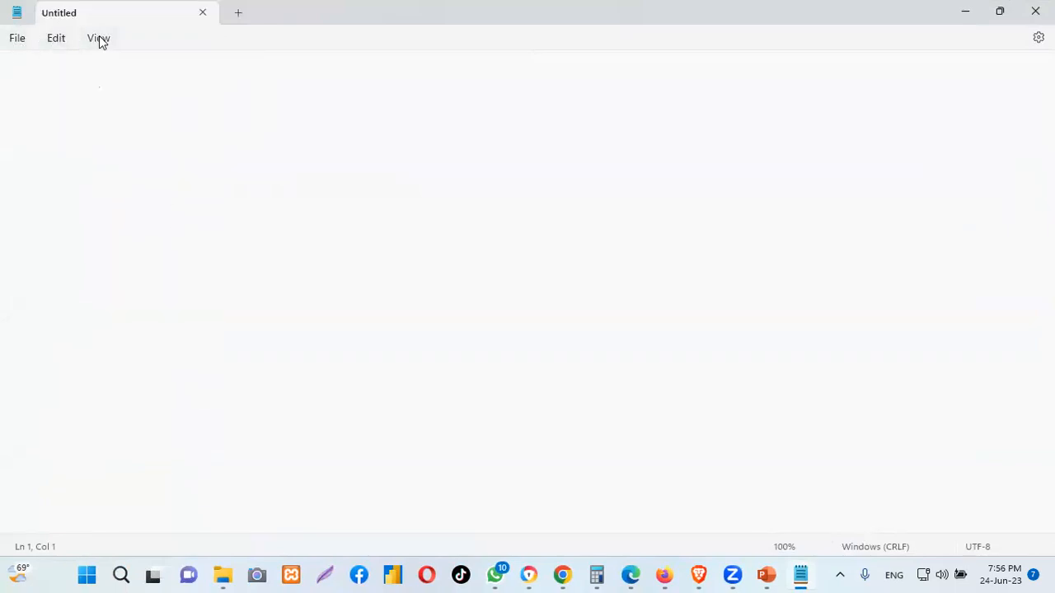
pyautogui.click(55, 40)
pyautogui.click(12, 43)
# Write 'My Name is' followed by the author's full name on line 1, then select it all
pyautogui.write('Maj')
pyautogui.hotkey('ctrl', 'z')
pyautogui.write('My Name ')
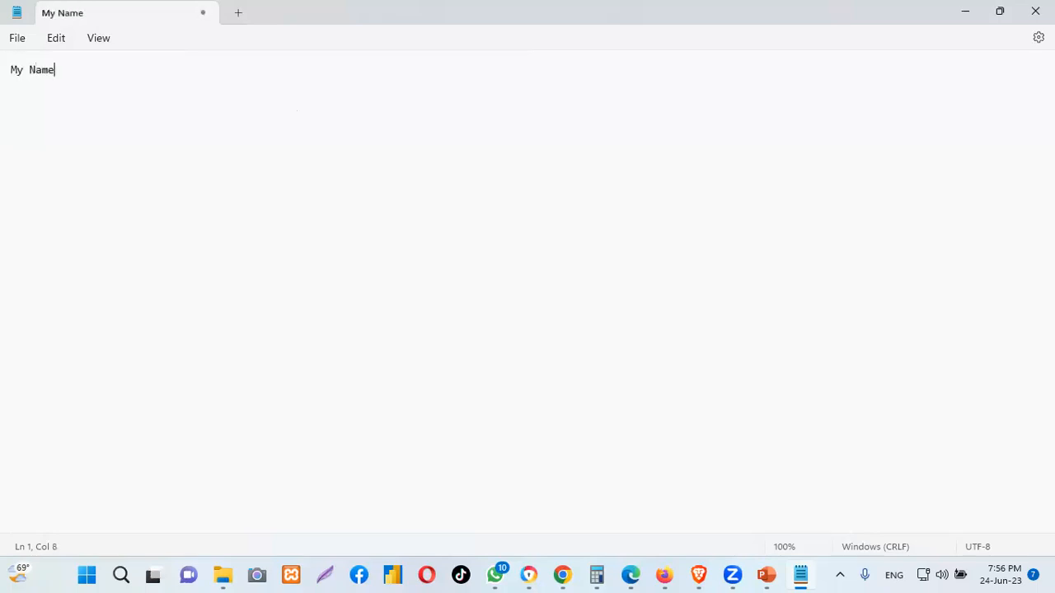
pyautogui.write('is John Olowo')
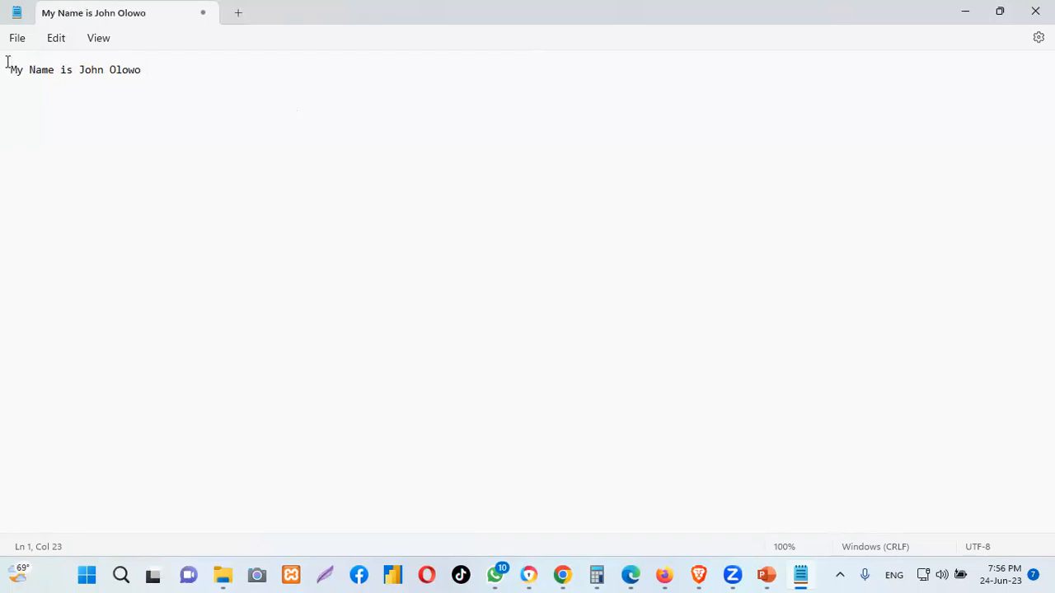
pyautogui.hotkey('ctrl', 'a')
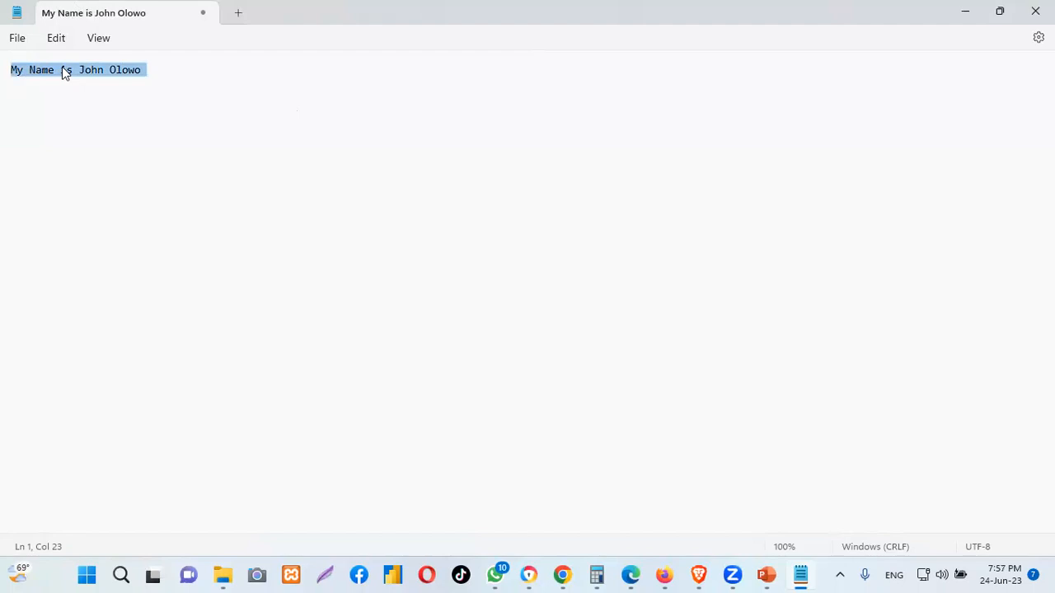
pyautogui.click(58, 40)
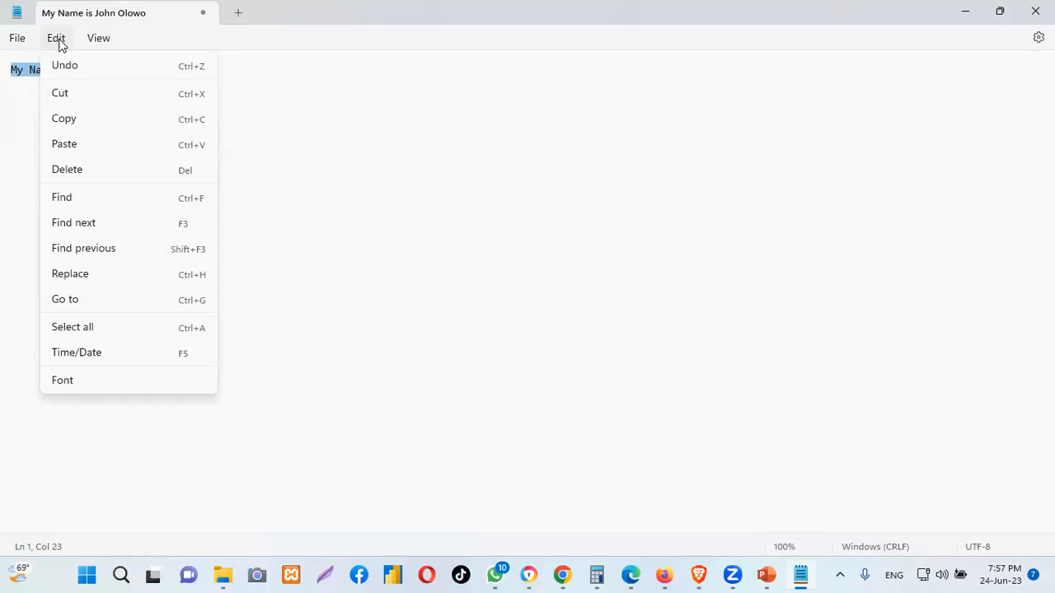
pyautogui.moveTo(94, 41)
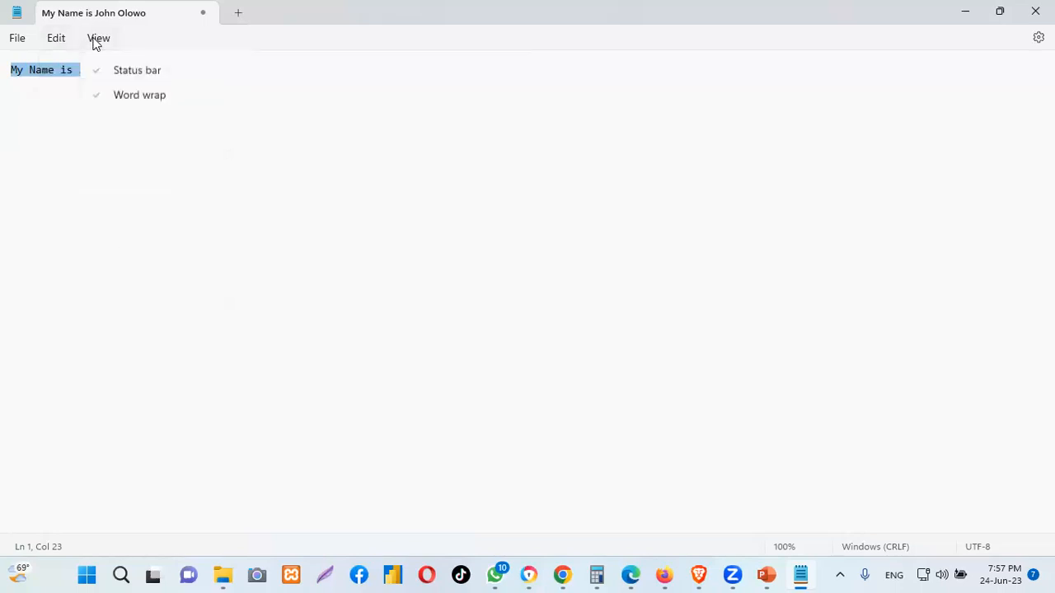
pyautogui.moveTo(111, 66)
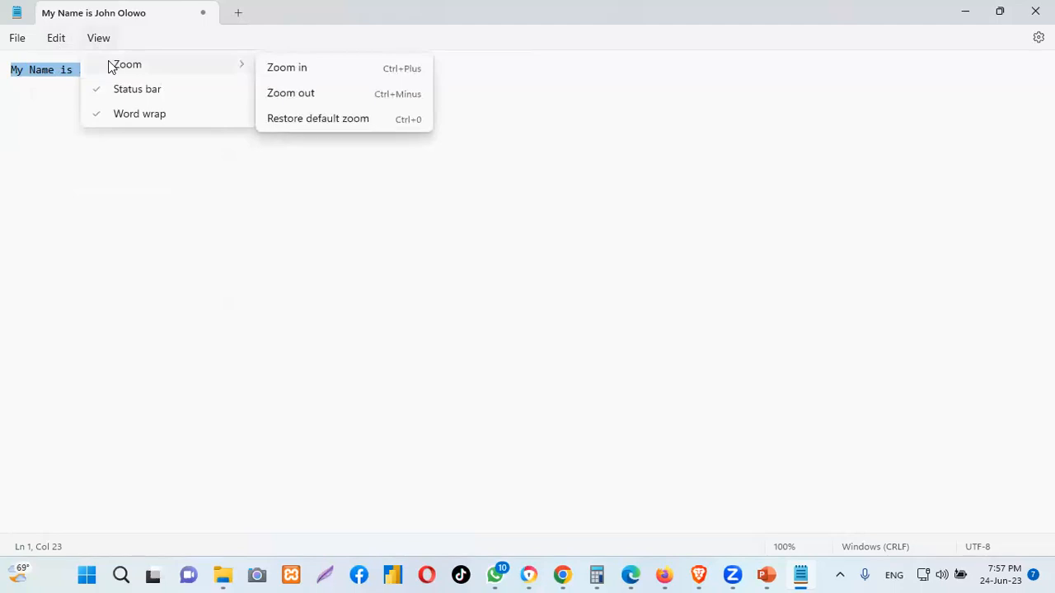
pyautogui.moveTo(57, 40)
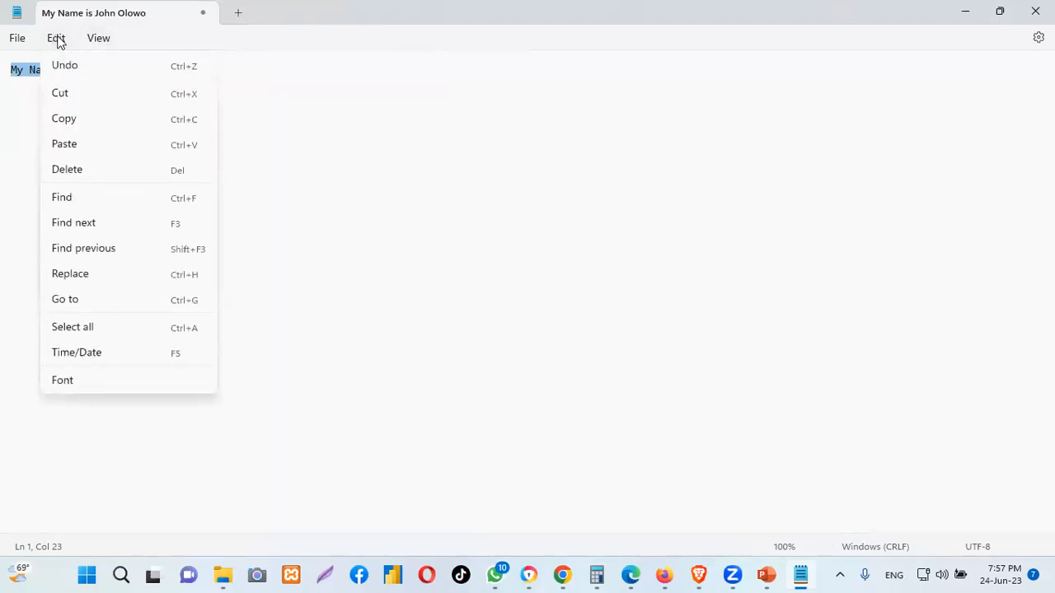
pyautogui.click(175, 224)
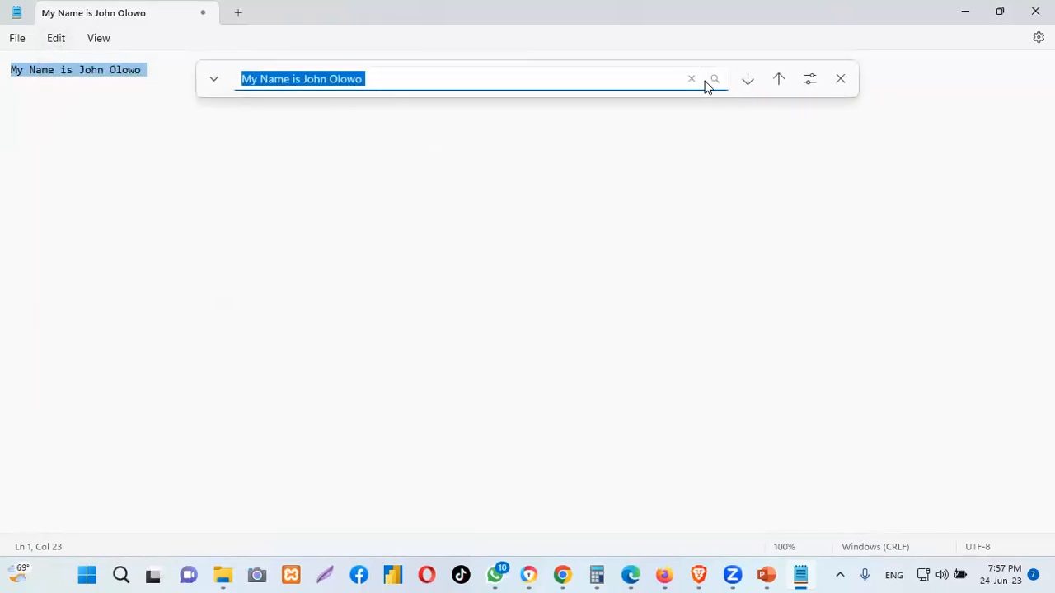
pyautogui.click(811, 80)
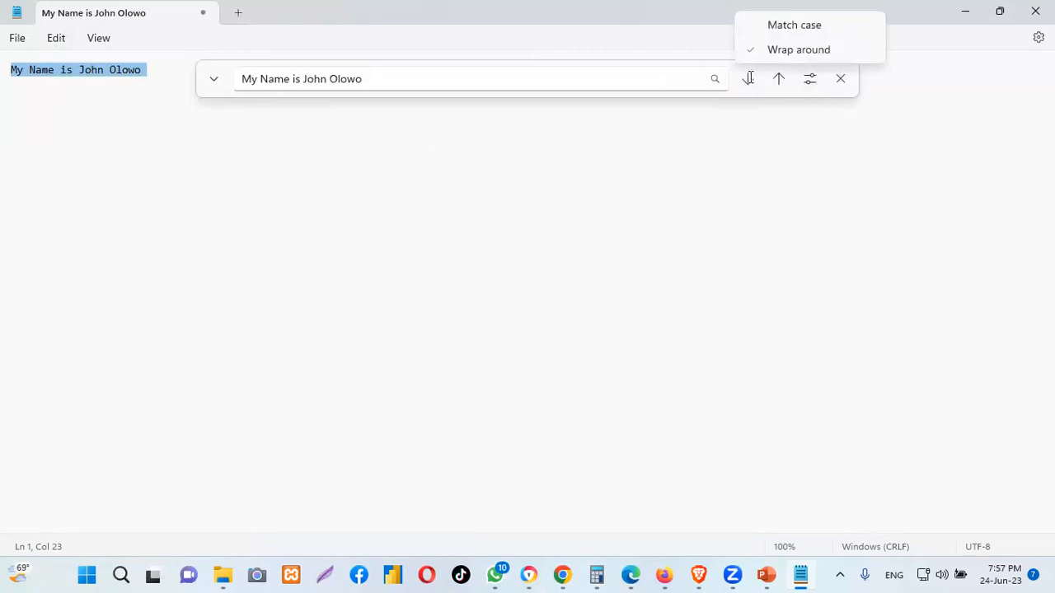
pyautogui.click(840, 79)
pyautogui.click(840, 79)
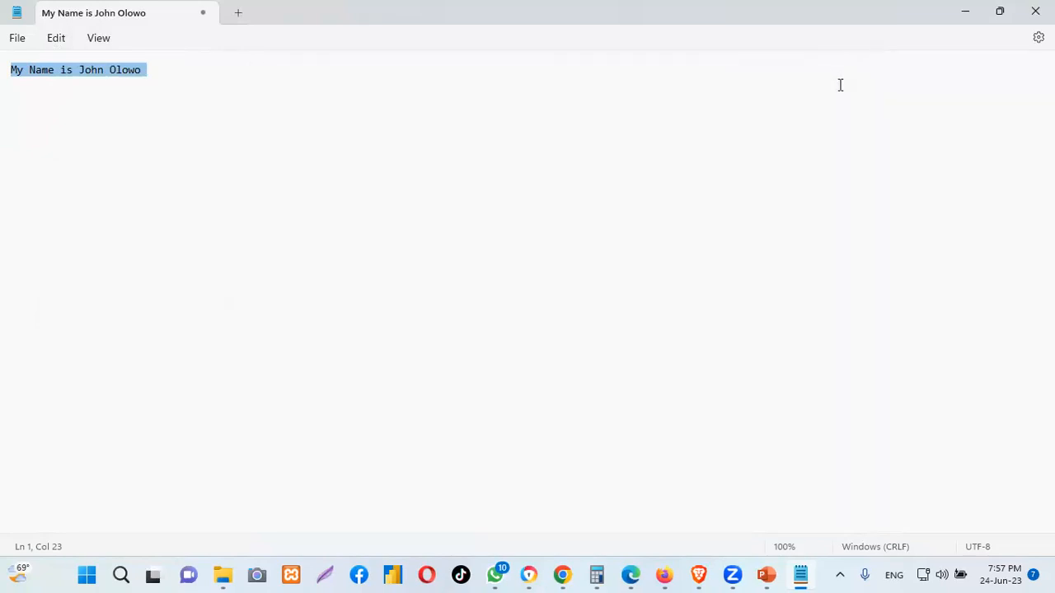
pyautogui.click(58, 38)
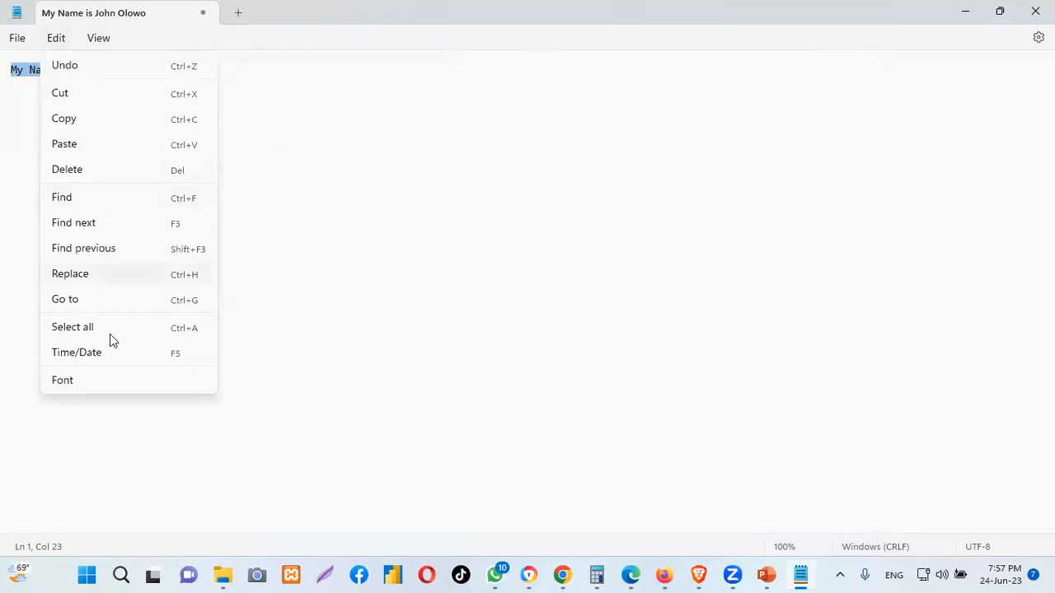
pyautogui.click(71, 383)
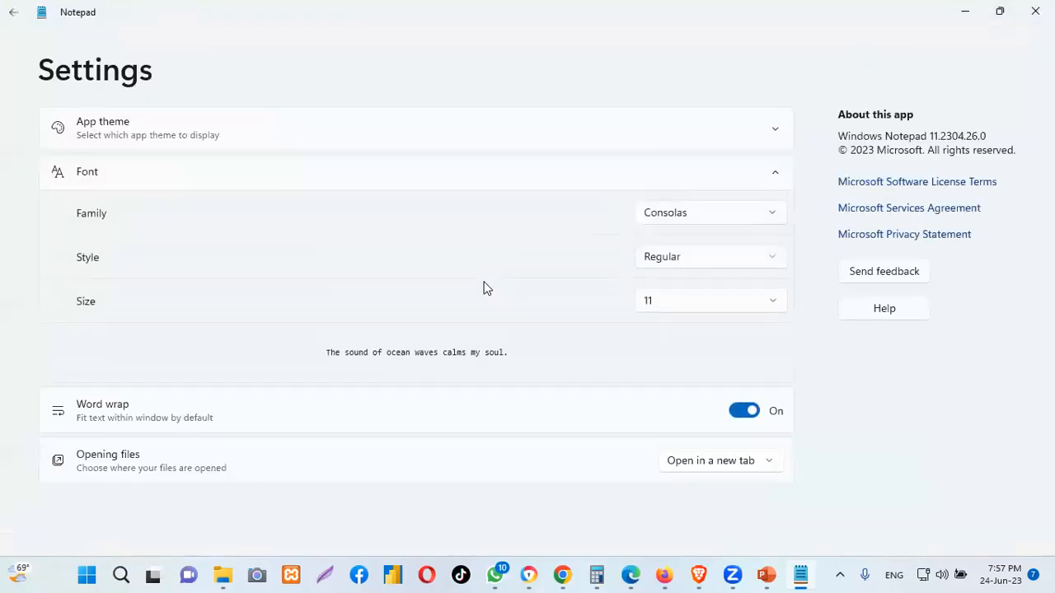
pyautogui.click(12, 14)
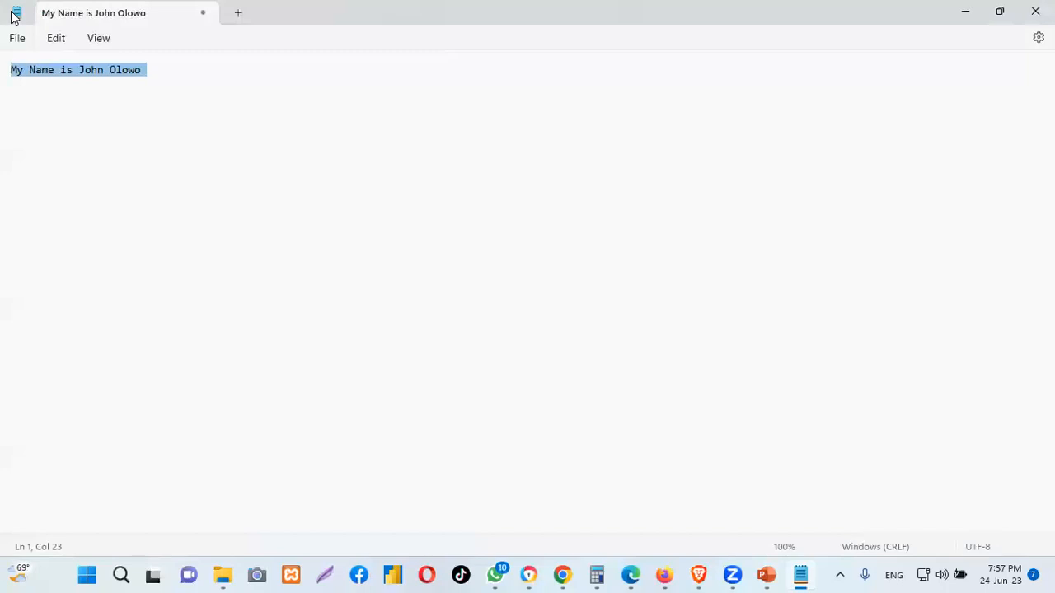
pyautogui.click(179, 83)
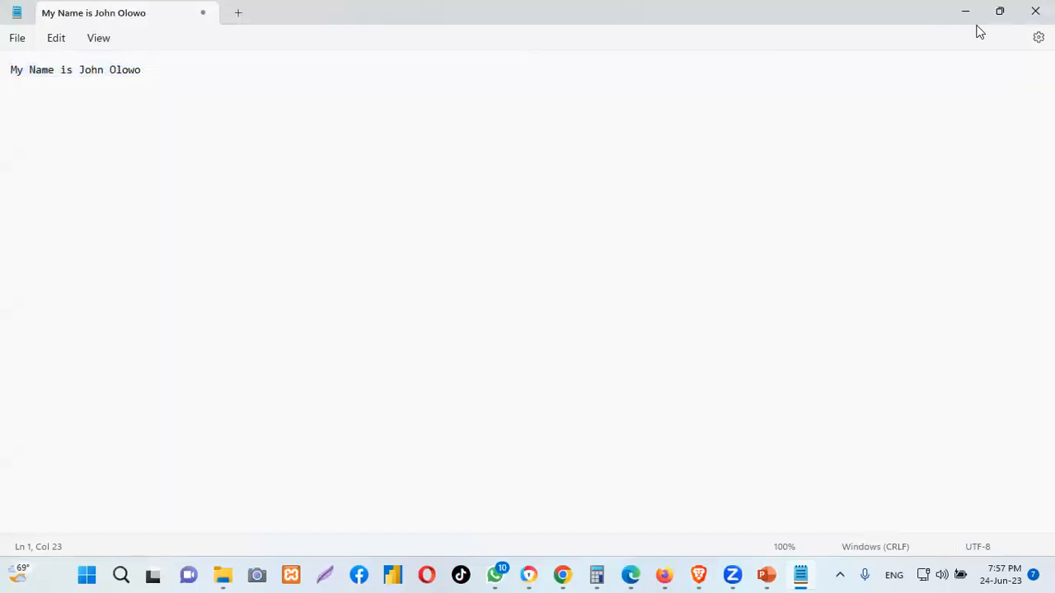
pyautogui.click(1038, 37)
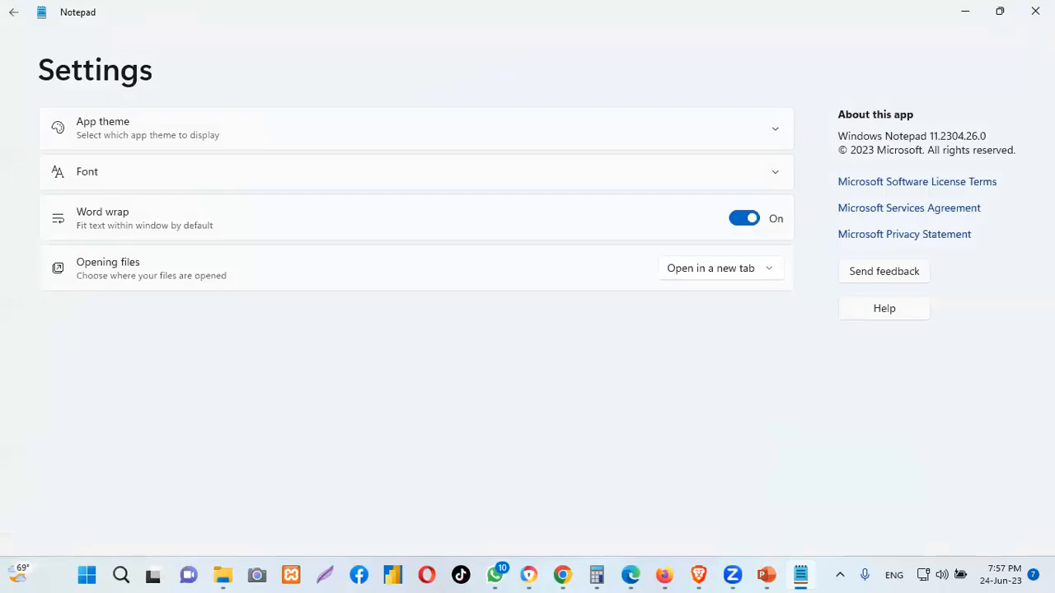
pyautogui.click(13, 12)
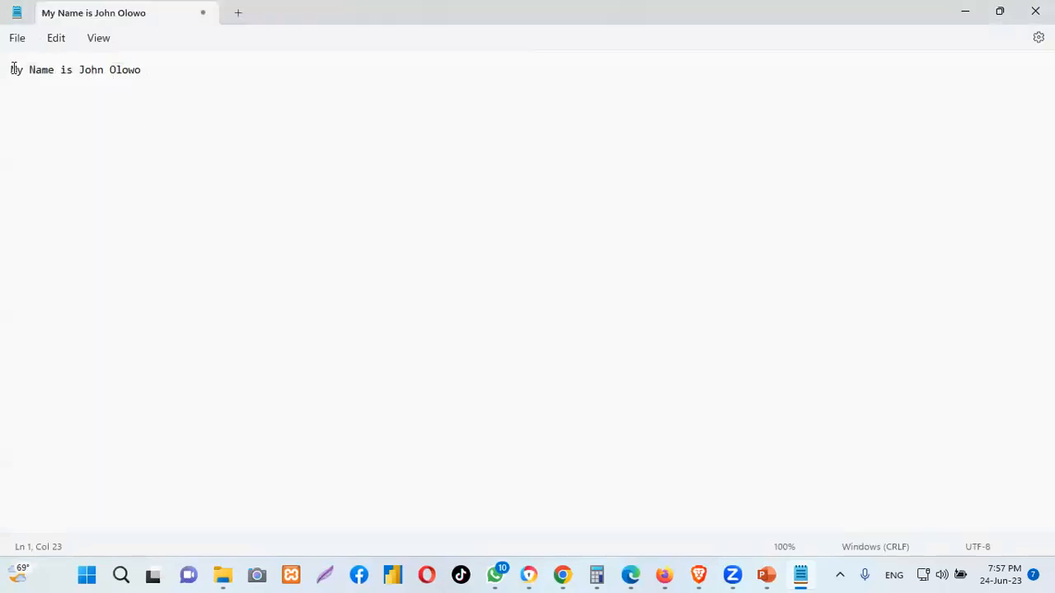
pyautogui.moveTo(13, 69); pyautogui.dragTo(158, 80)
pyautogui.click(371, 114)
pyautogui.click(228, 73)
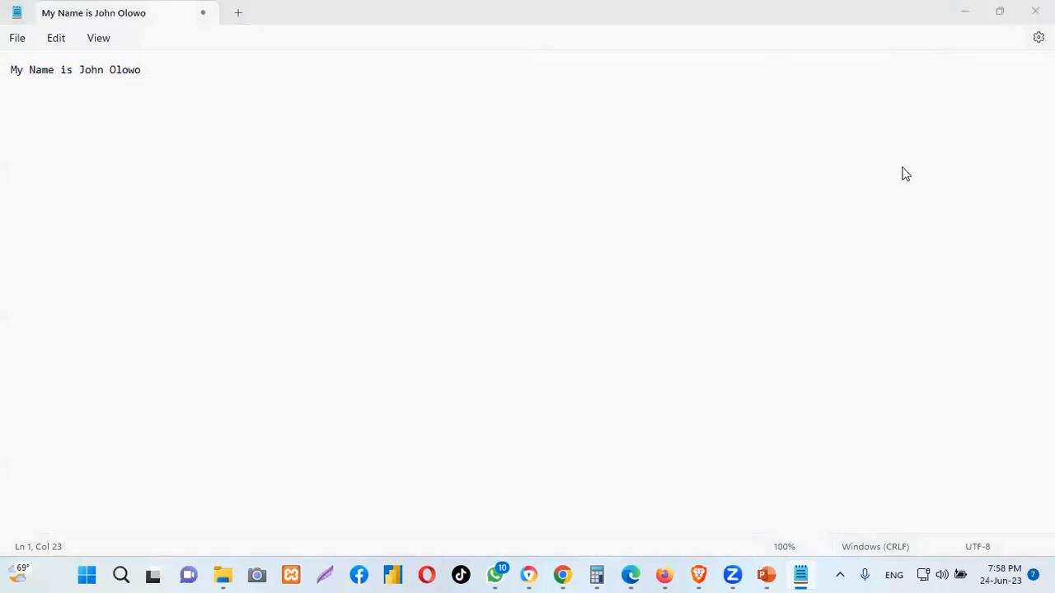
pyautogui.click(965, 14)
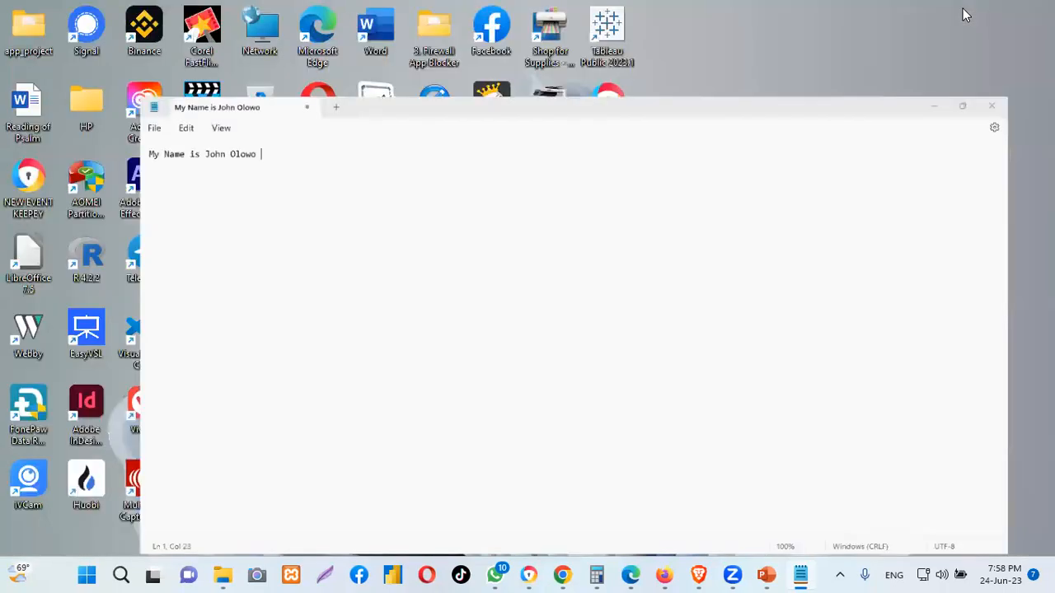
pyautogui.click(801, 574)
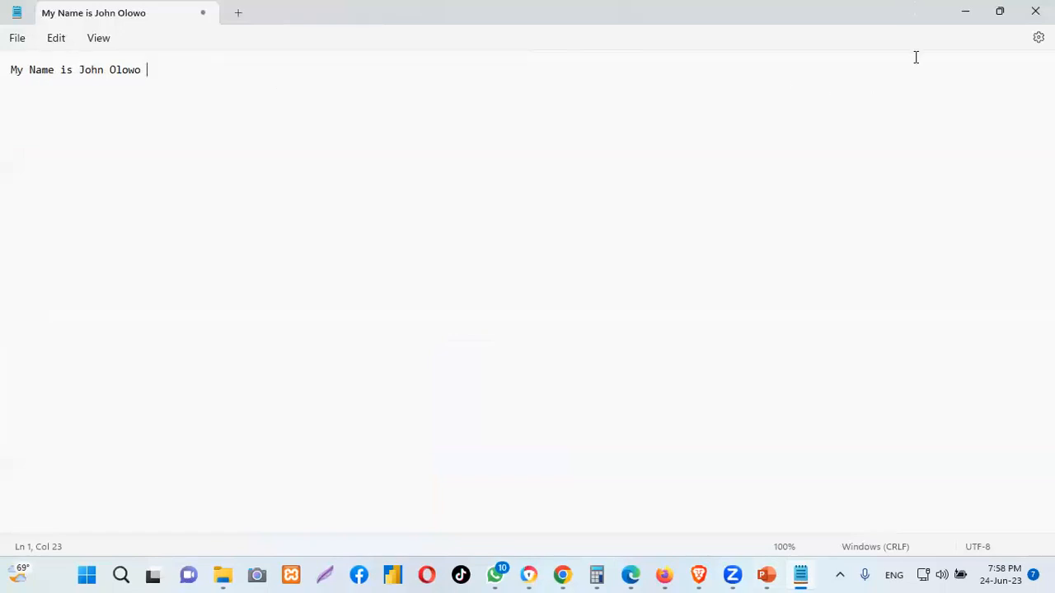
pyautogui.hotkey('ctrl', 's')
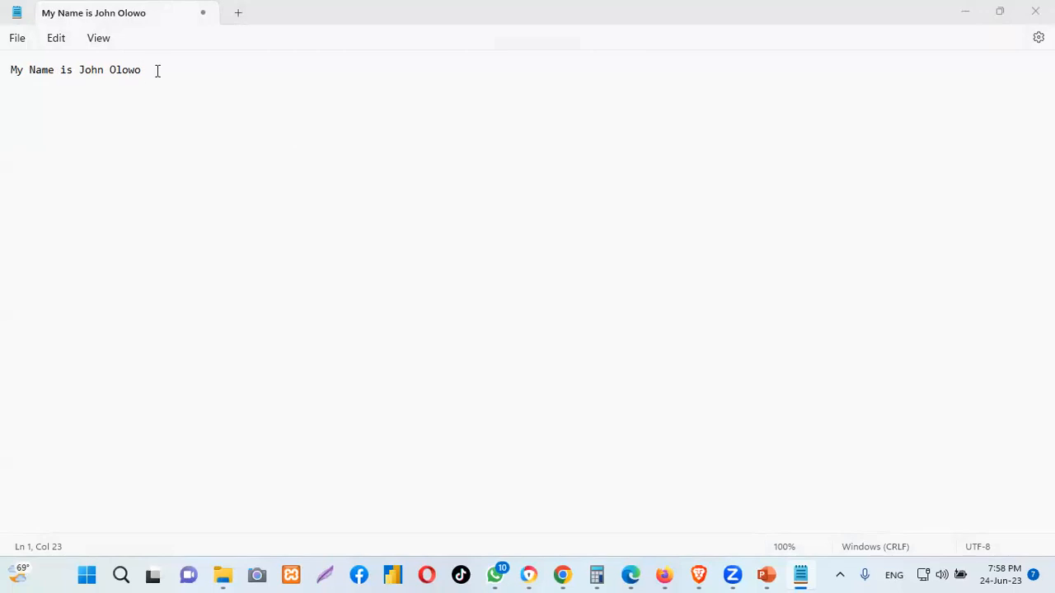
# Select and delete the whole name line, then minimise Notepad to show the desktop
pyautogui.moveTo(80, 71); pyautogui.dragTo(146, 71)
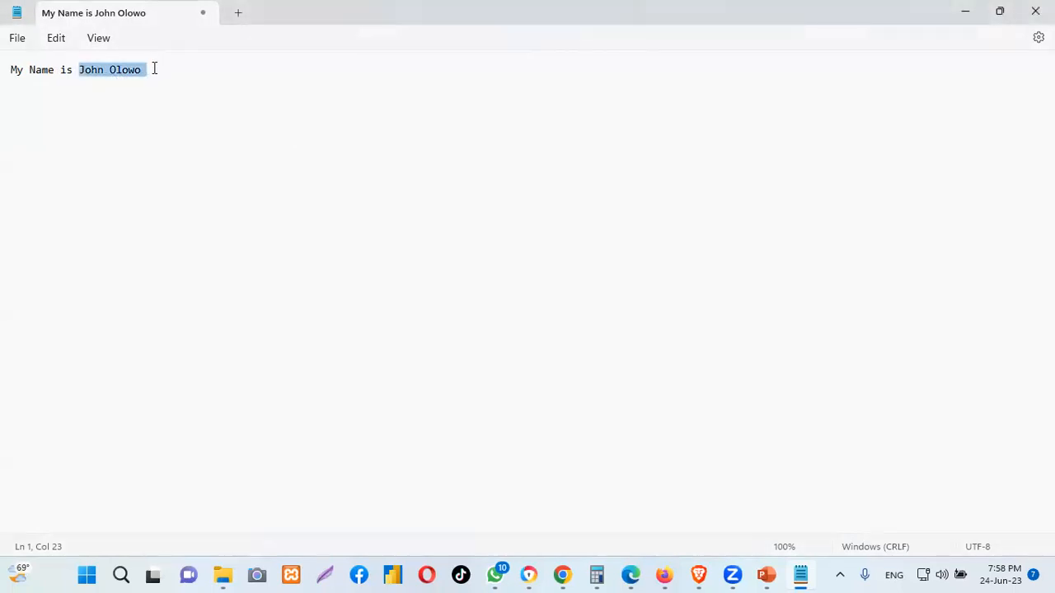
pyautogui.click(155, 77)
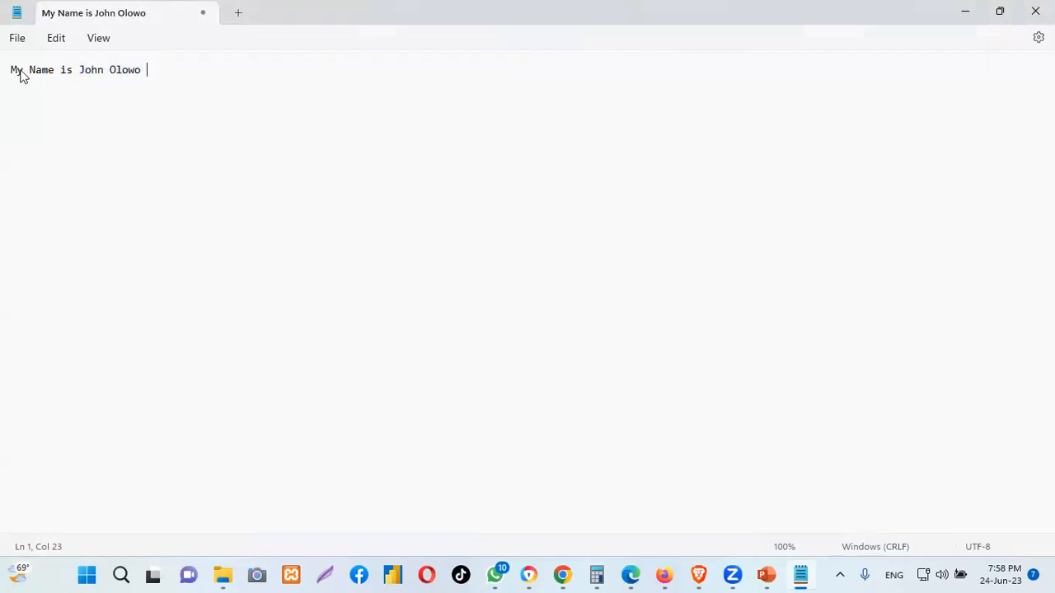
pyautogui.moveTo(12, 71); pyautogui.dragTo(175, 87)
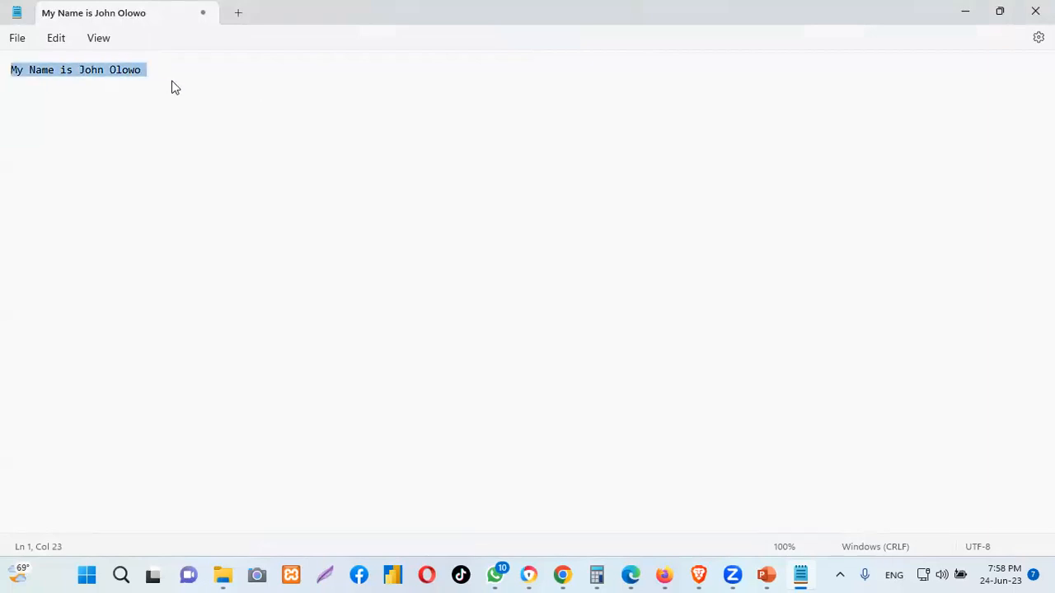
pyautogui.press('BackSpace')
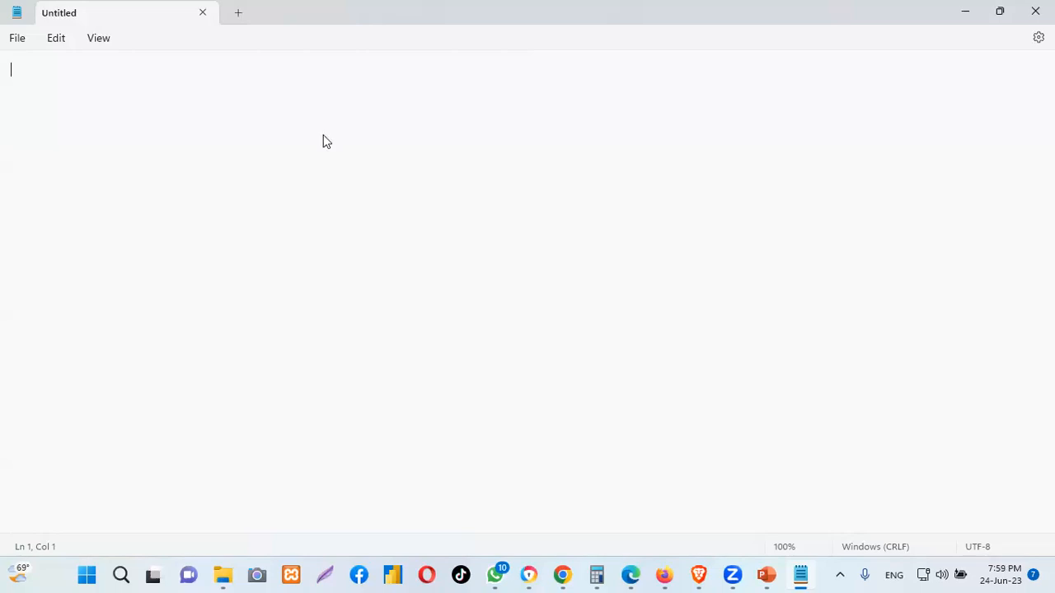
pyautogui.click(969, 11)
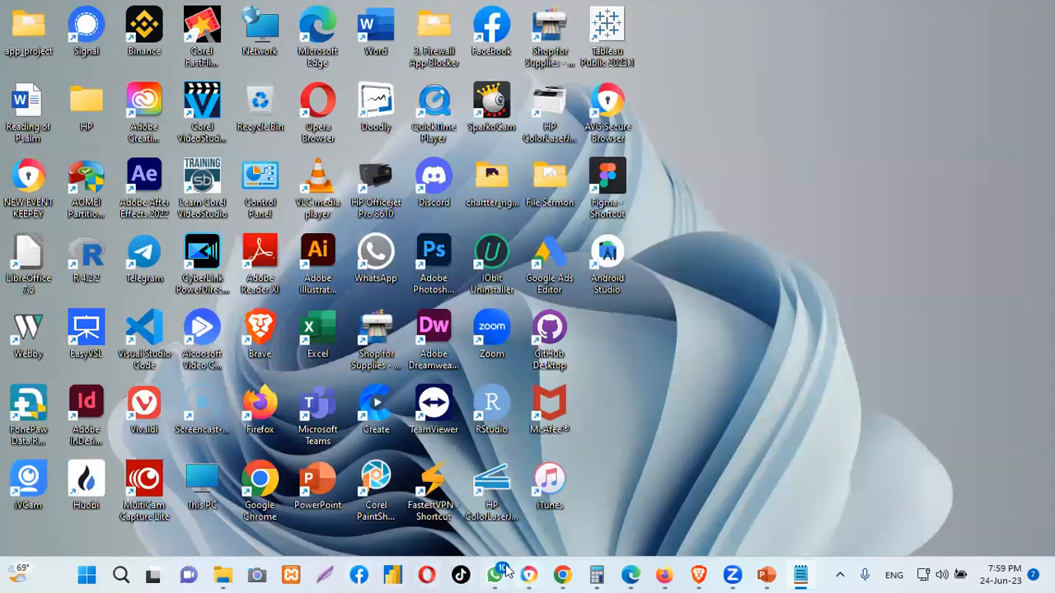
# Browse the folders on New Volume (D:) and look inside the empty My Project App folder
pyautogui.click(224, 574)
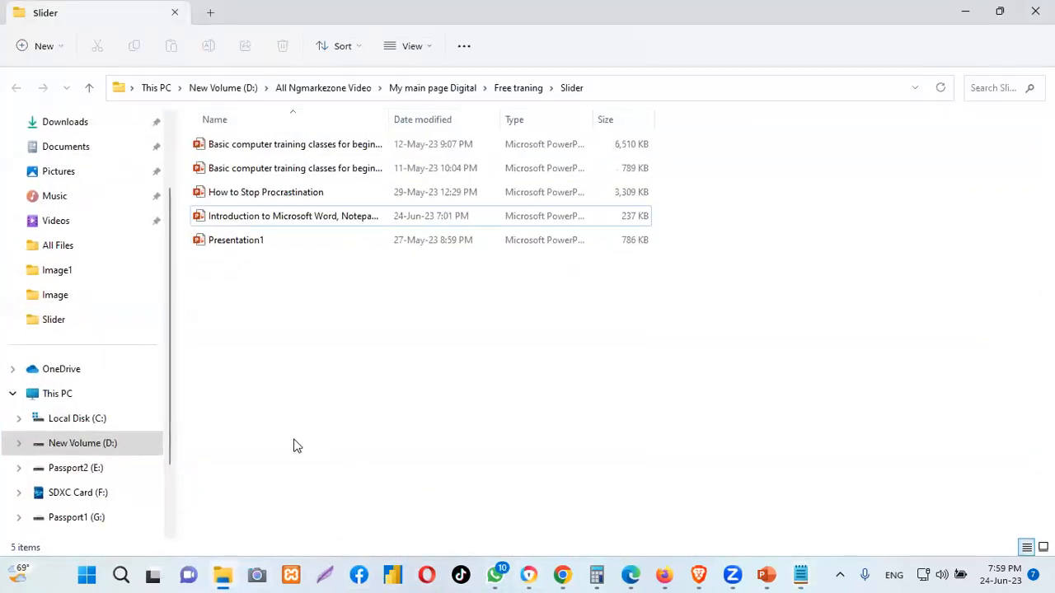
pyautogui.click(99, 443)
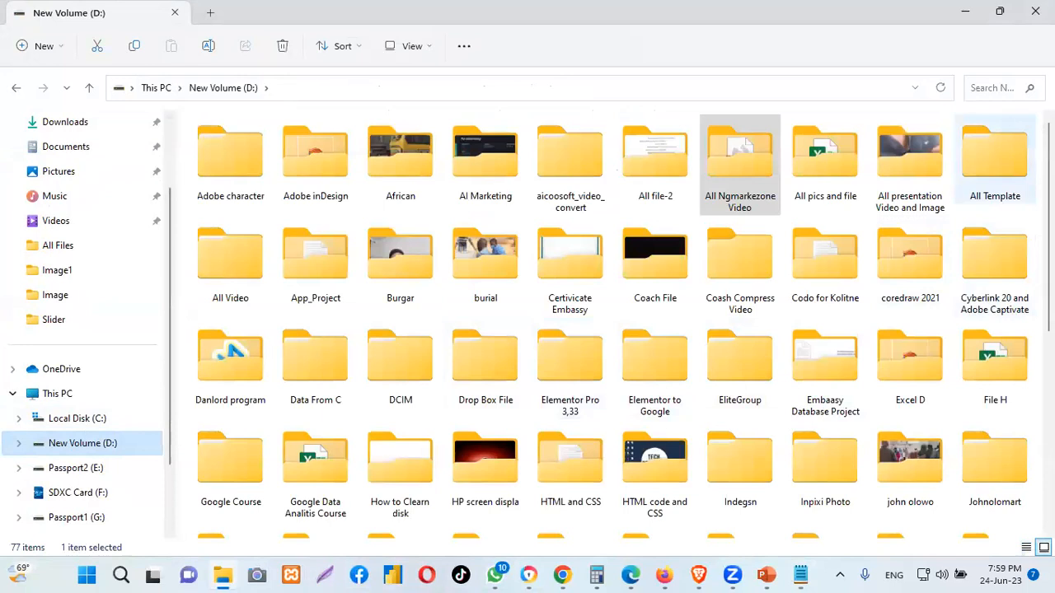
pyautogui.scroll(-2, 741, 165)
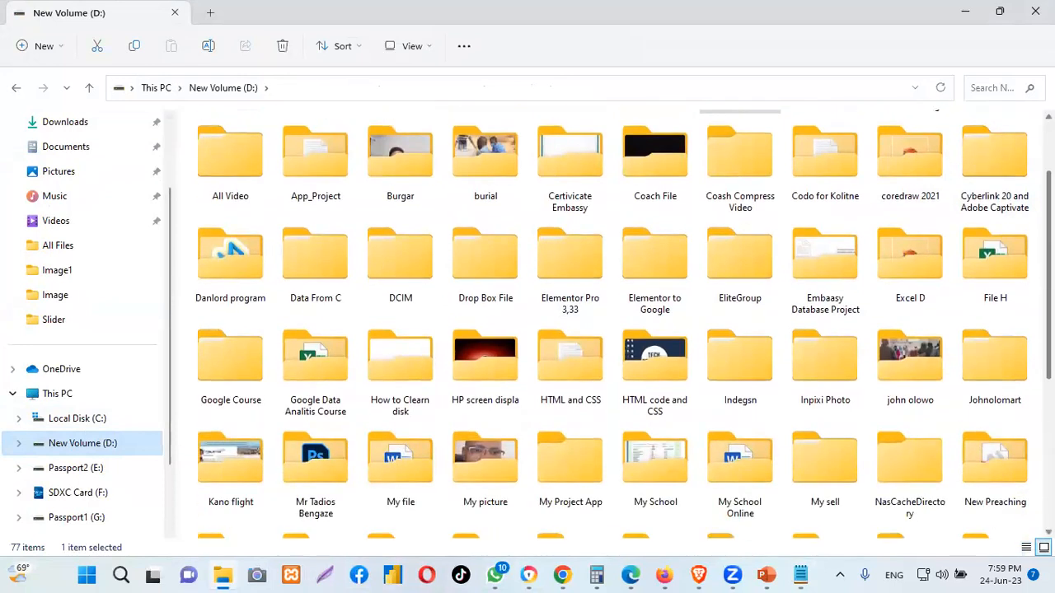
pyautogui.scroll(-5, 610, 322)
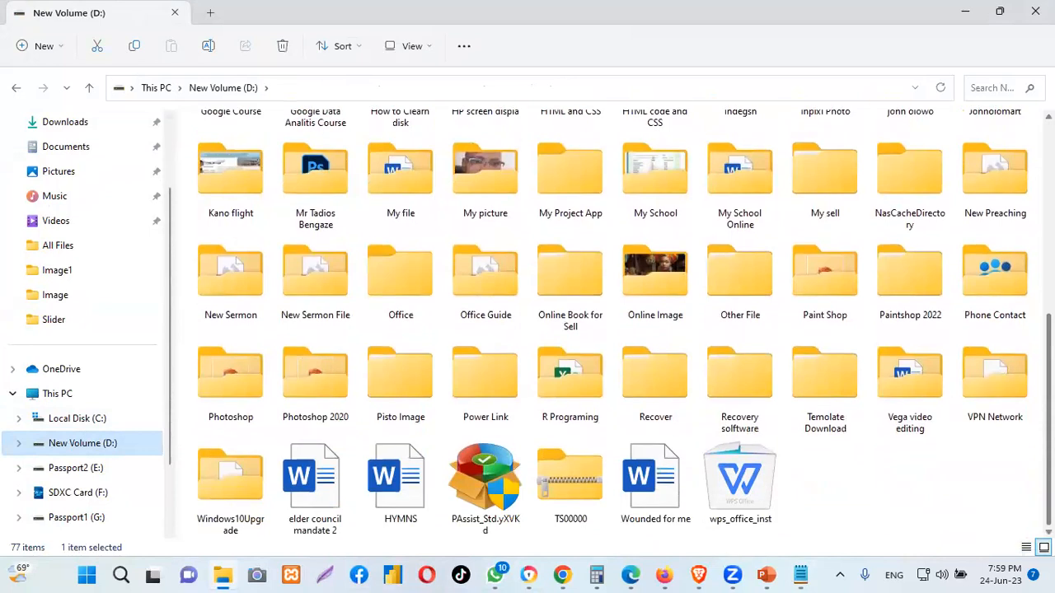
pyautogui.scroll(6, 740, 165)
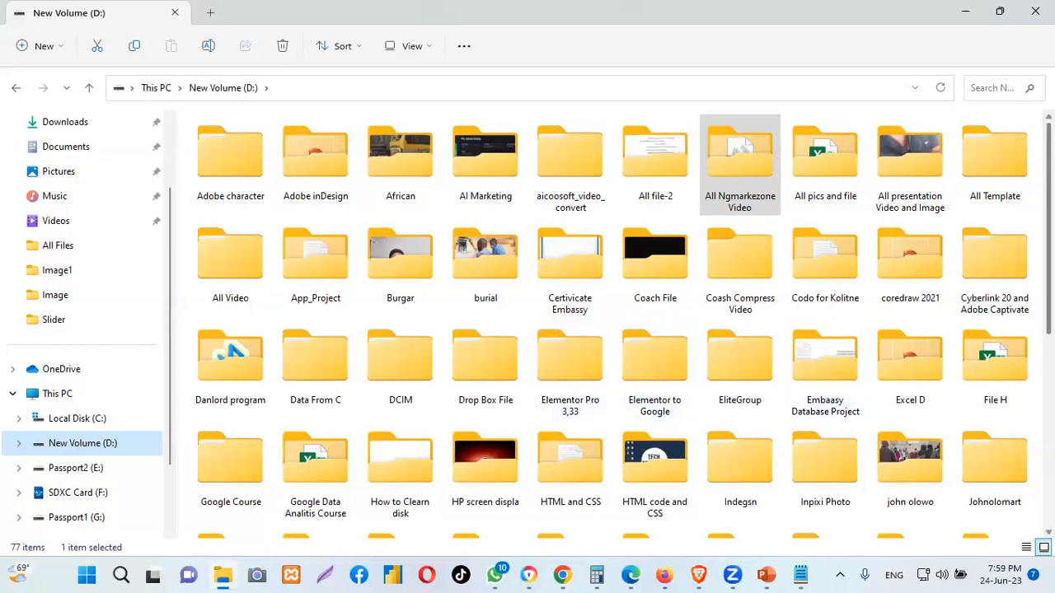
pyautogui.scroll(-1, 624, 324)
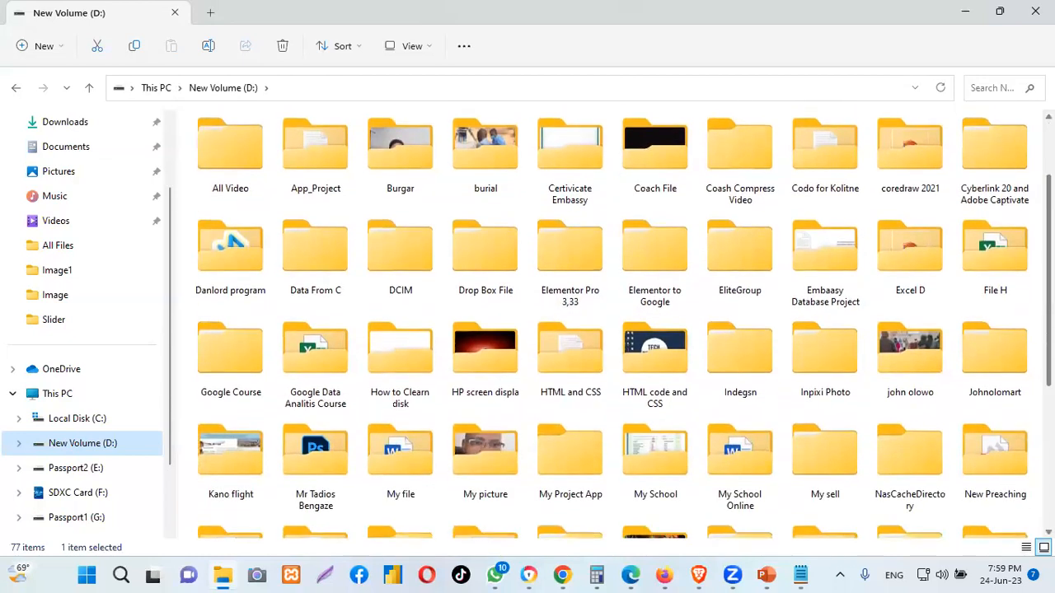
pyautogui.scroll(-1, 624, 324)
pyautogui.scroll(-1, 612, 323)
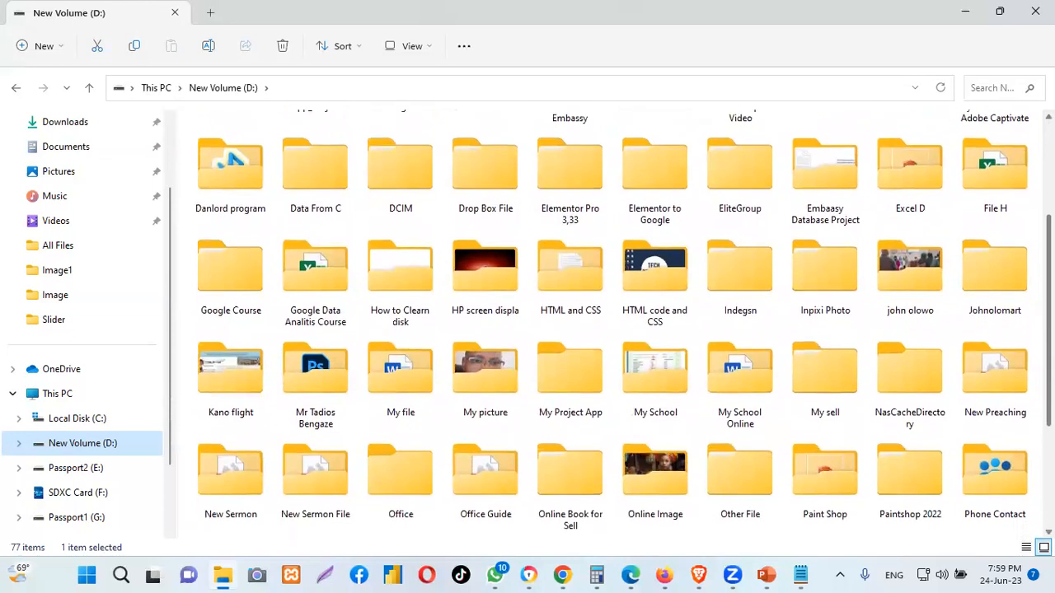
pyautogui.scroll(-1, 613, 323)
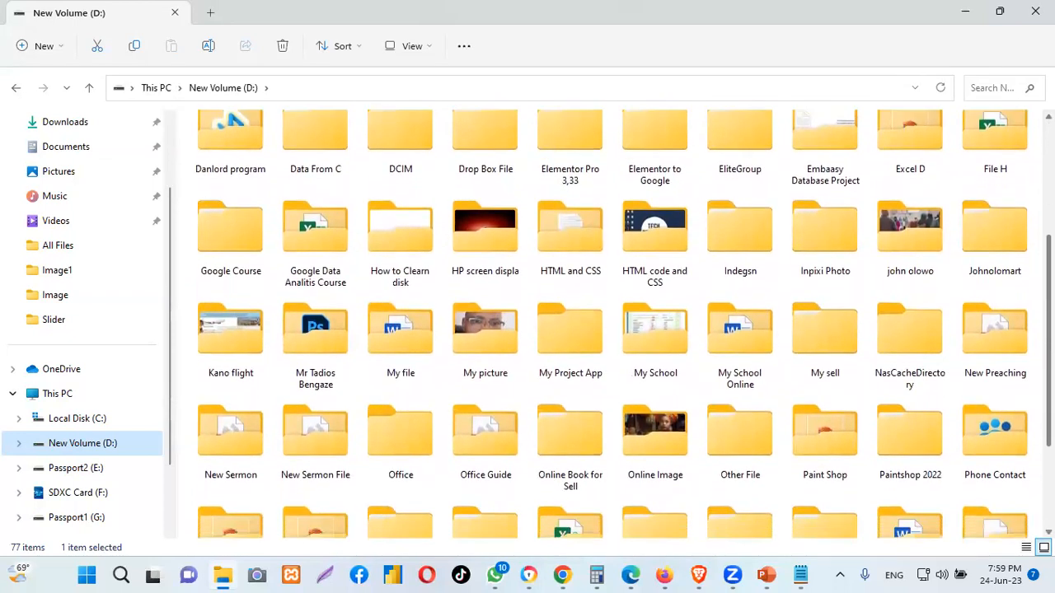
pyautogui.doubleClick(583, 323)
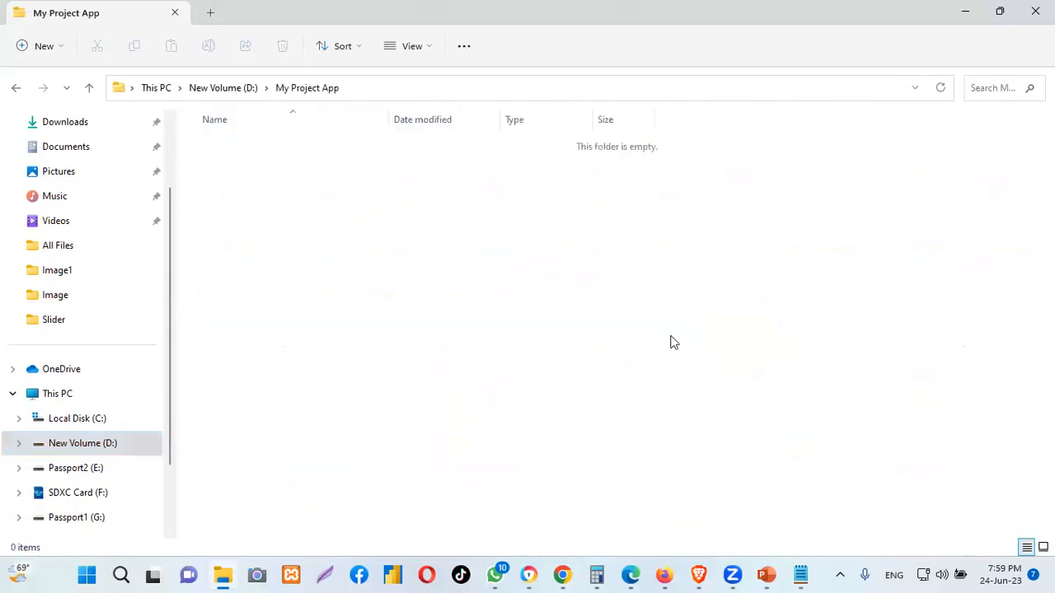
pyautogui.click(15, 87)
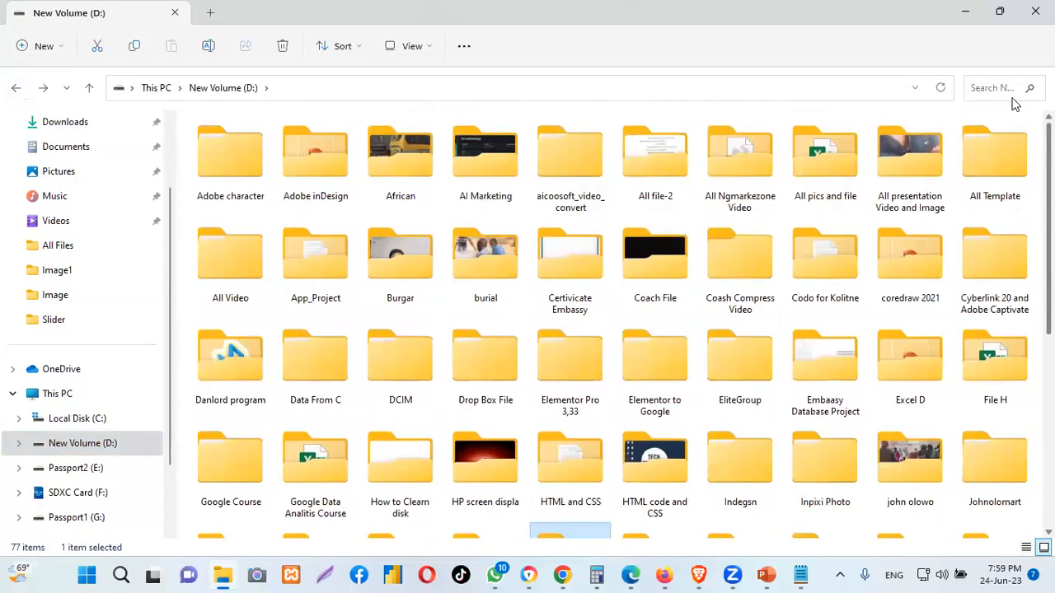
# Search drive D: for 'code' and open Code for Form, always using Notepad for text files
pyautogui.write('code')
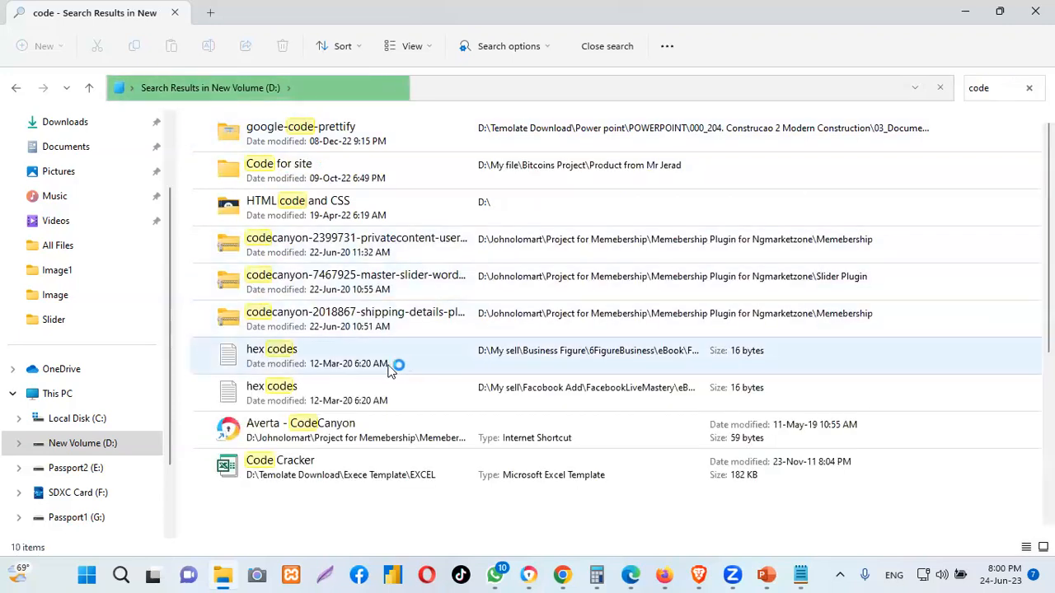
pyautogui.scroll(-5, 329, 354)
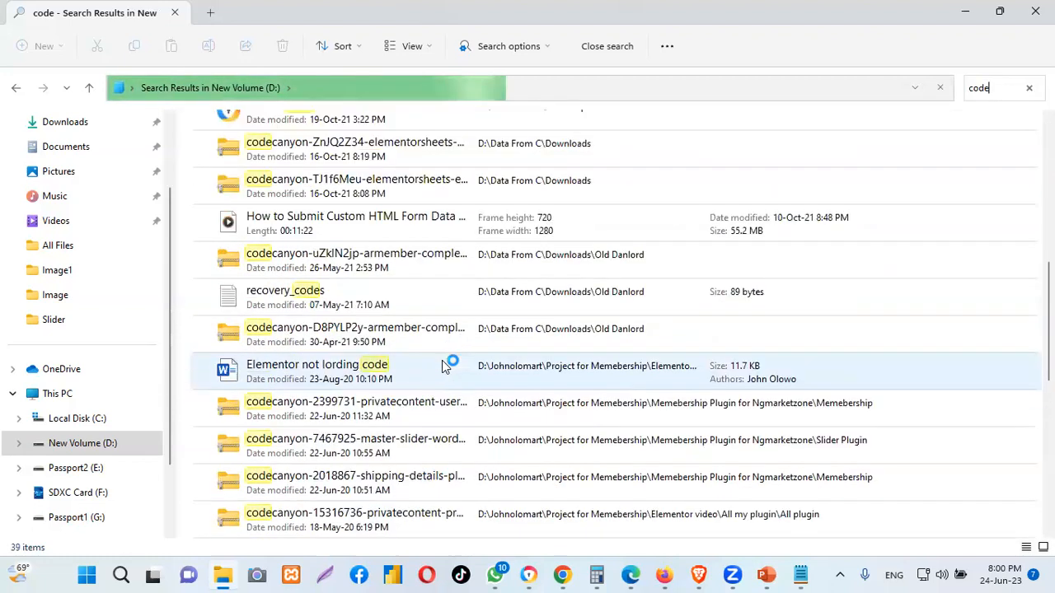
pyautogui.scroll(10, 569, 464)
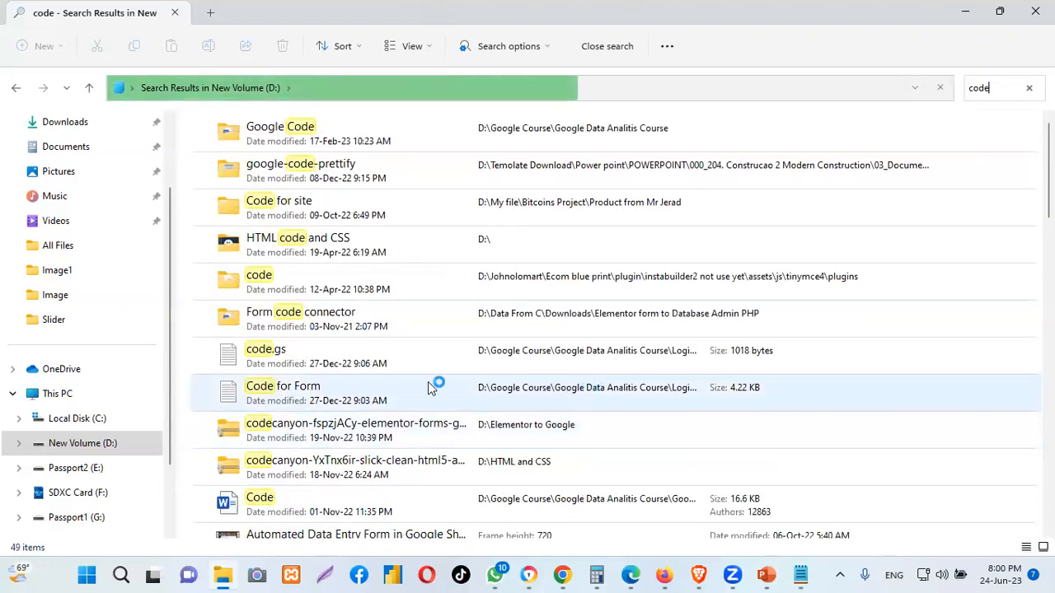
pyautogui.click(230, 392)
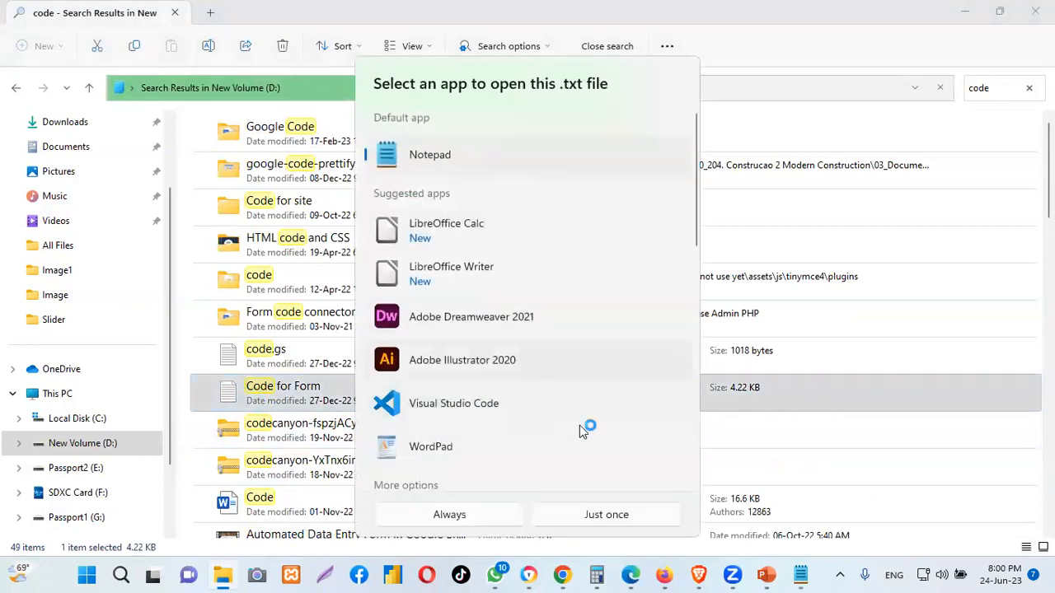
pyautogui.click(450, 515)
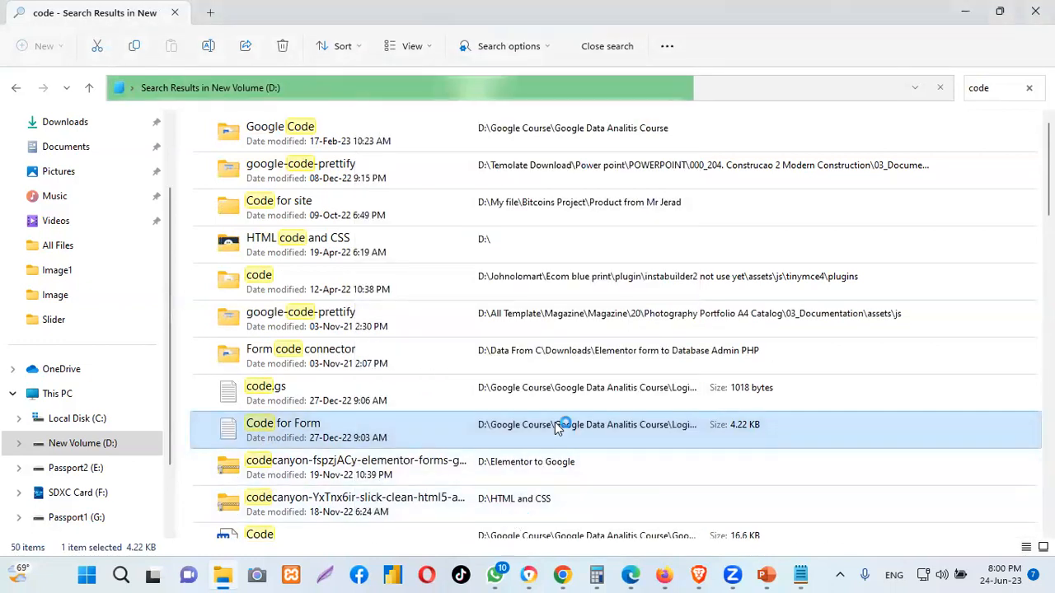
pyautogui.scroll(-2, 679, 367)
# Scroll through the Code for Form script, then return to the empty Untitled tab
pyautogui.scroll(2, 679, 367)
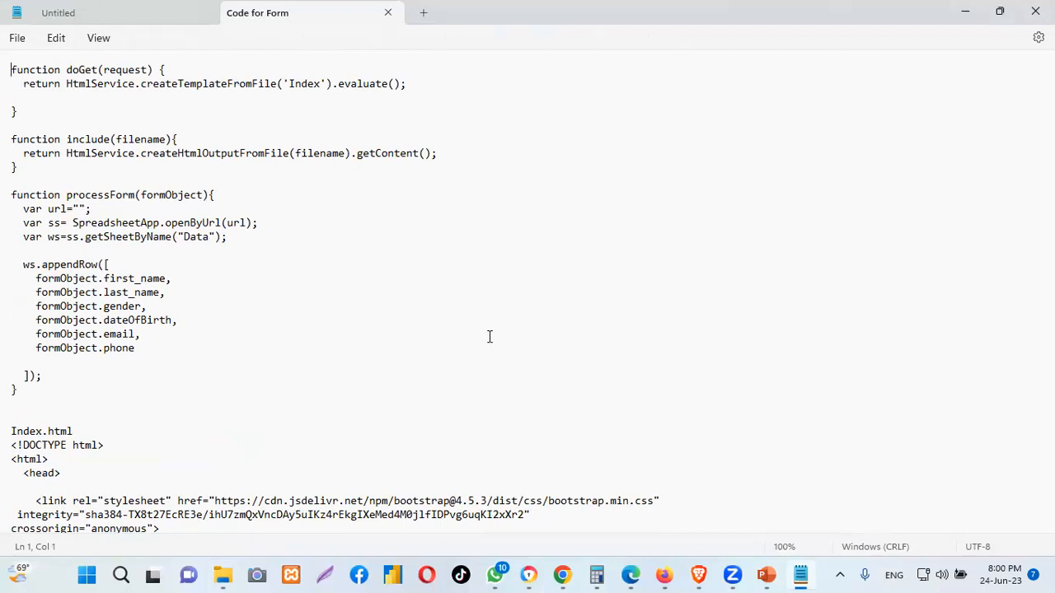
pyautogui.scroll(-4, 489, 336)
pyautogui.scroll(4, 492, 337)
pyautogui.scroll(-12, 403, 286)
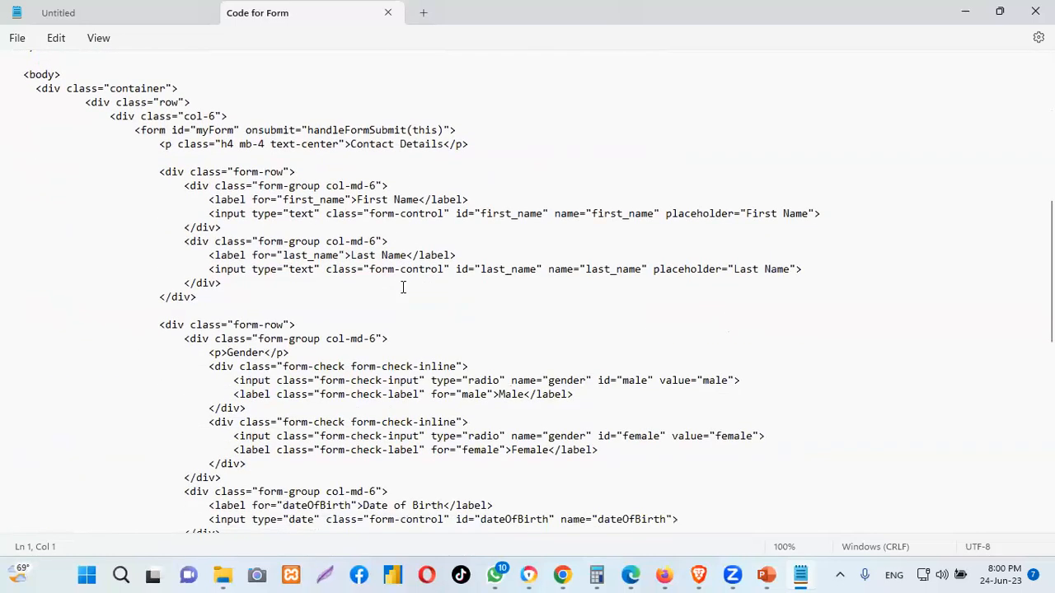
pyautogui.scroll(-12, 403, 287)
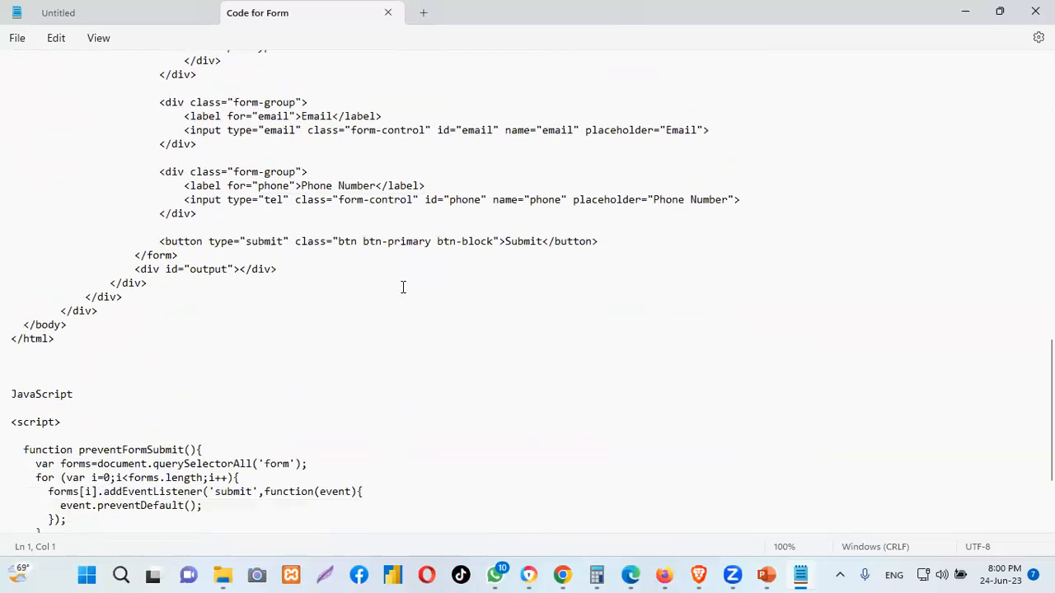
pyautogui.scroll(-4, 403, 287)
pyautogui.scroll(1, 378, 386)
pyautogui.scroll(20, 378, 386)
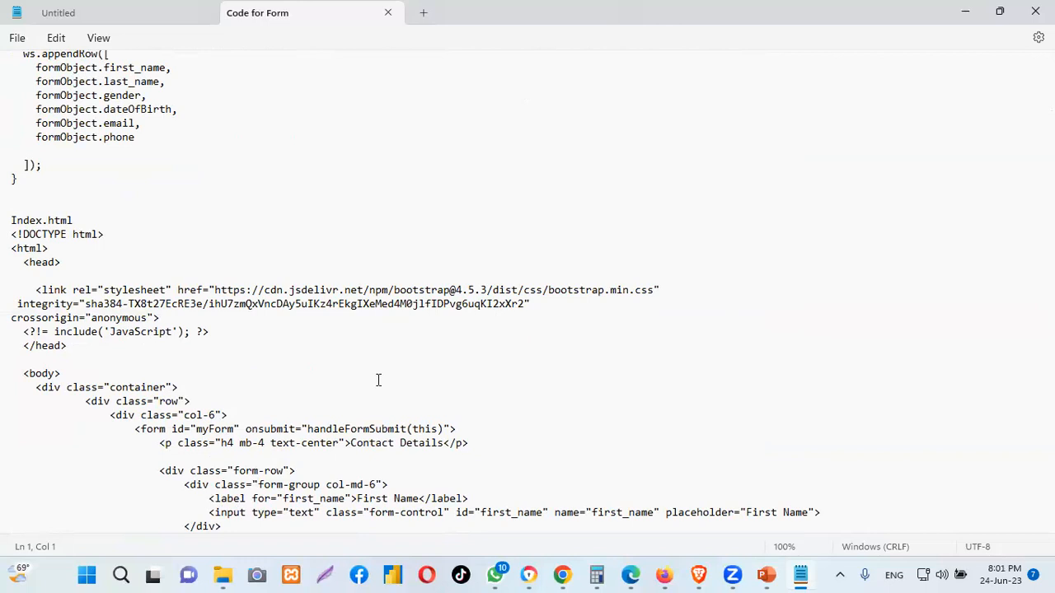
pyautogui.scroll(5, 331, 341)
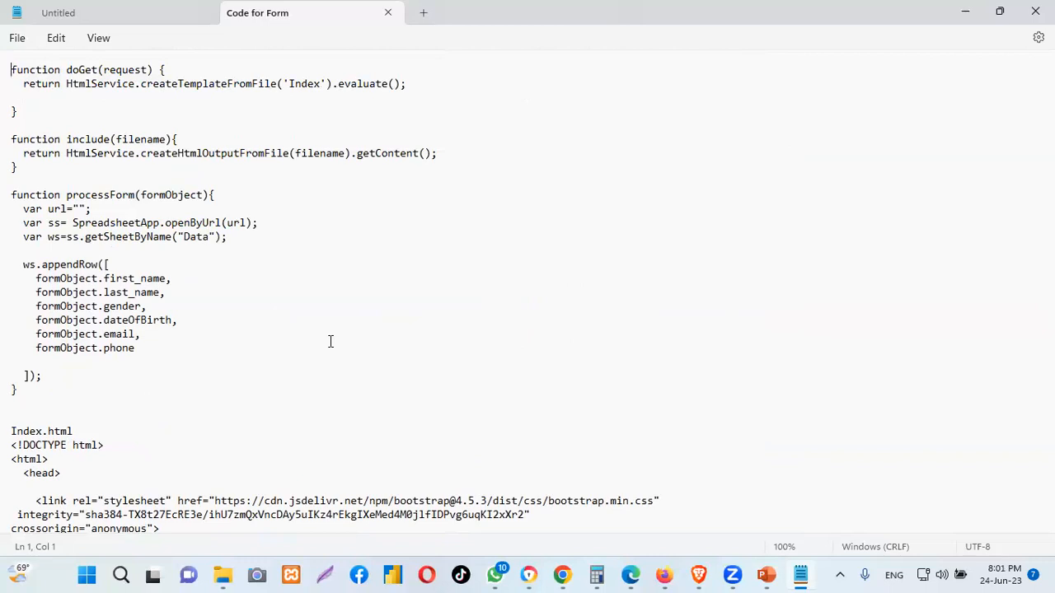
pyautogui.click(115, 15)
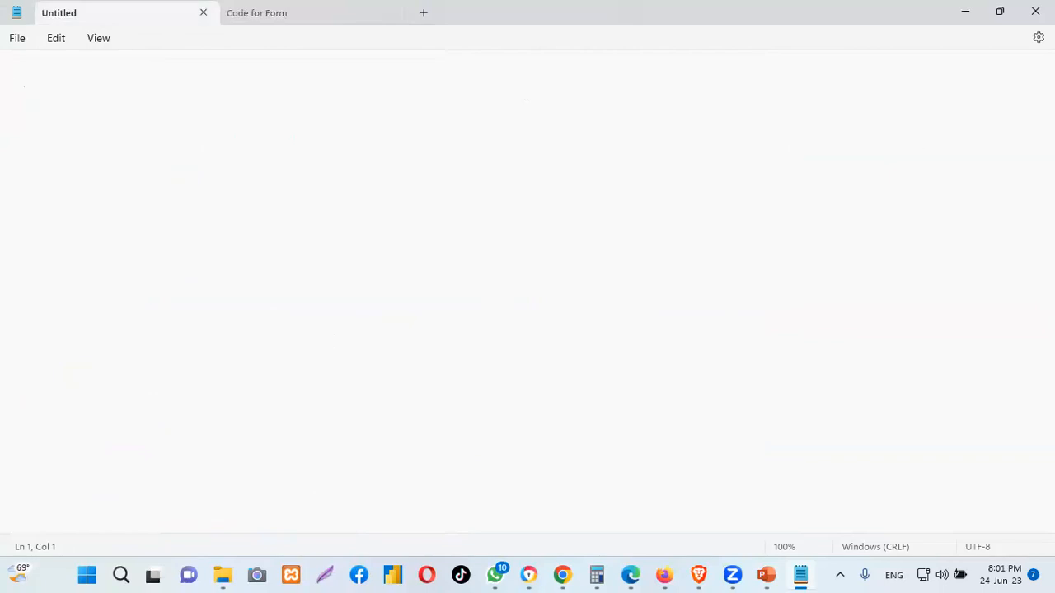
# Close Notepad and minimise File Explorer to clear the desktop
pyautogui.click(1036, 25)
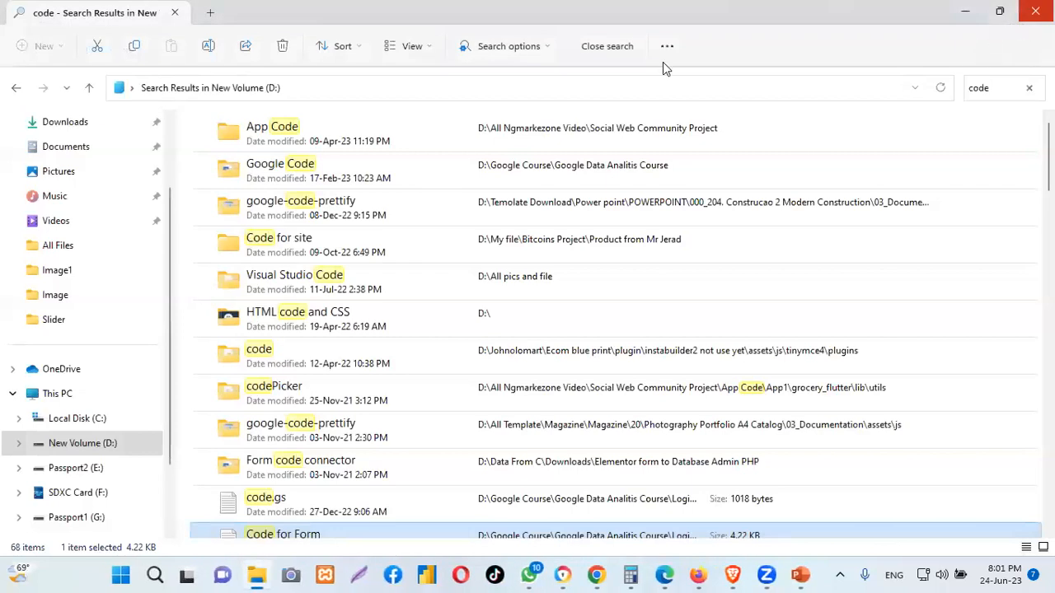
pyautogui.click(14, 88)
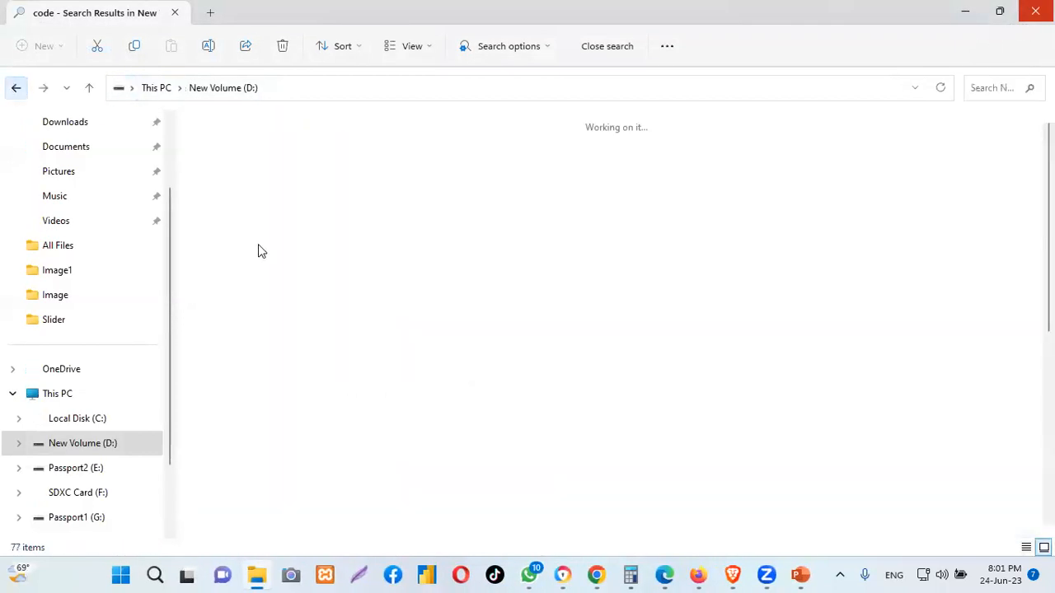
pyautogui.click(967, 12)
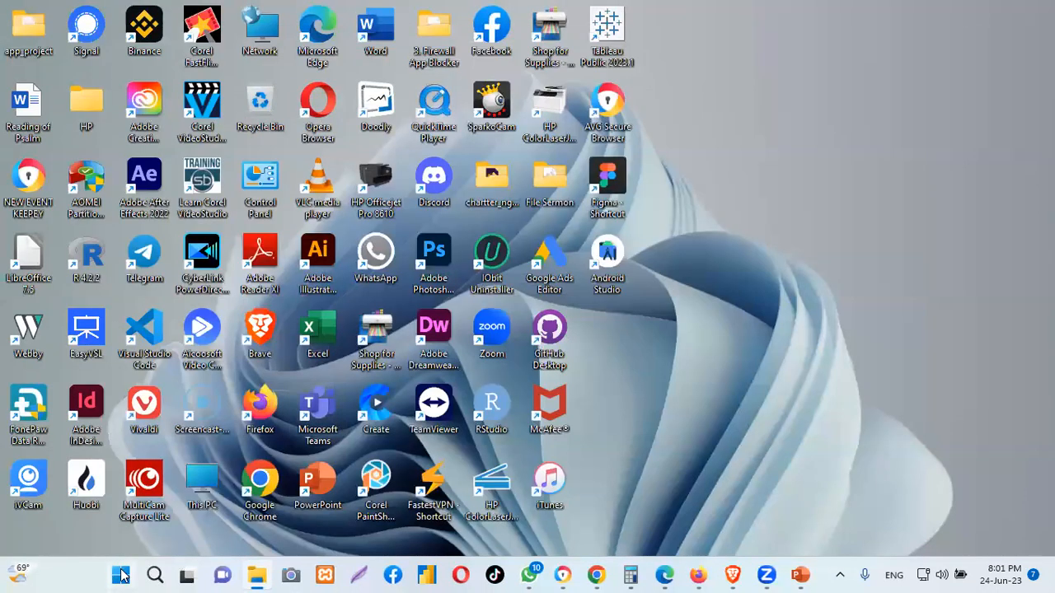
# Launch WordPad by searching 'word' in the Start menu
pyautogui.click(120, 576)
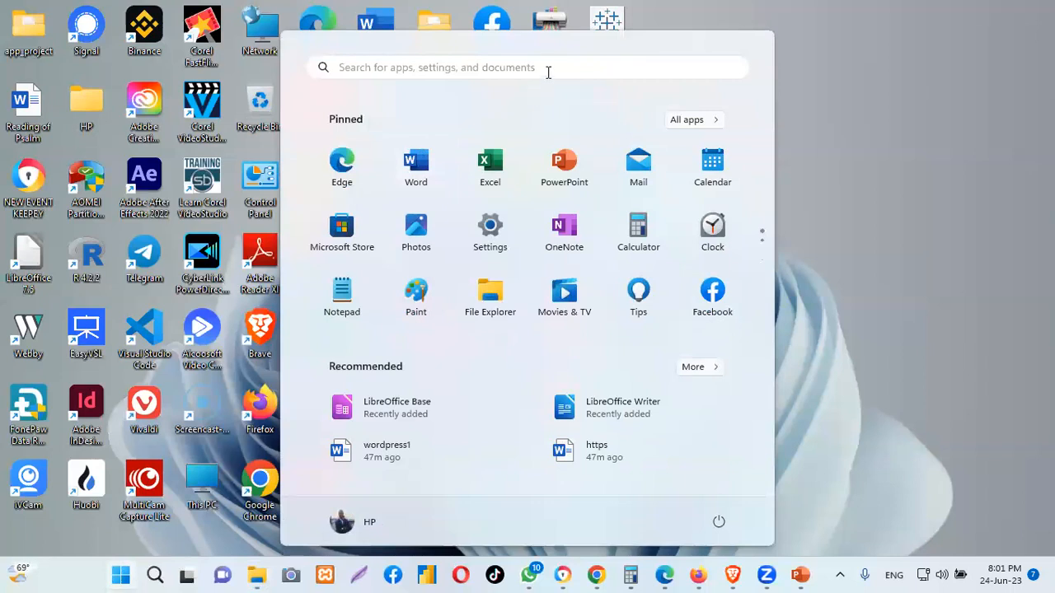
pyautogui.click(548, 67)
pyautogui.write('word')
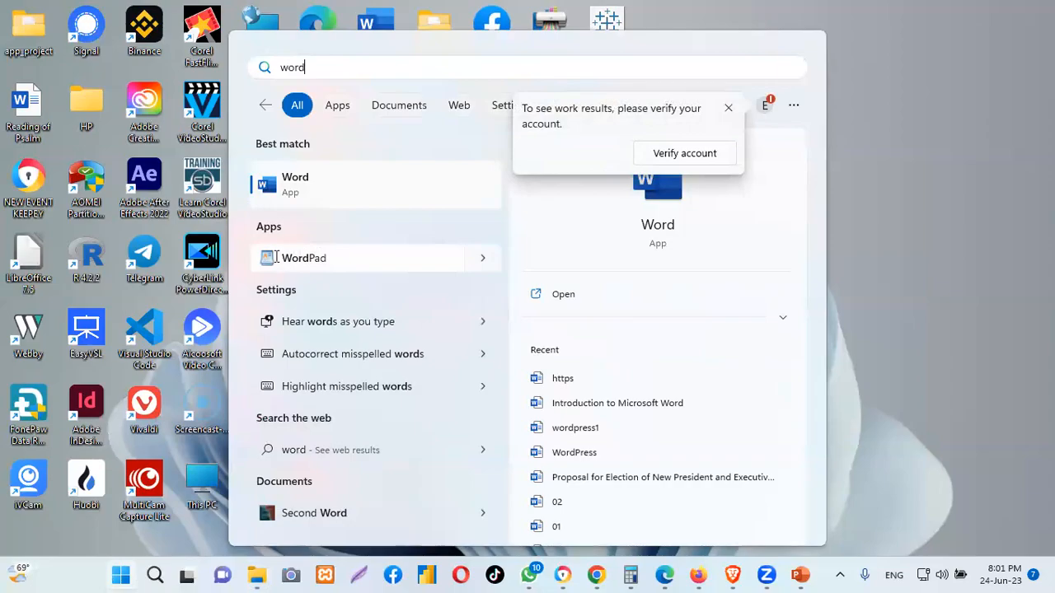
pyautogui.click(327, 257)
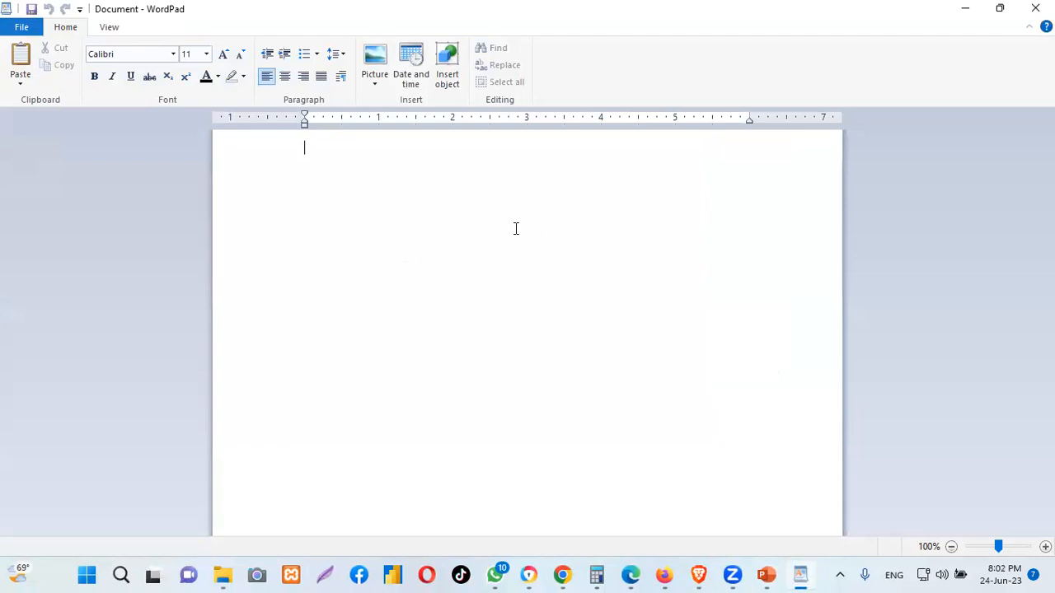
# Add a blank line, set the font size to 14, and type 'My name is' with the author's full name
pyautogui.press('Return')
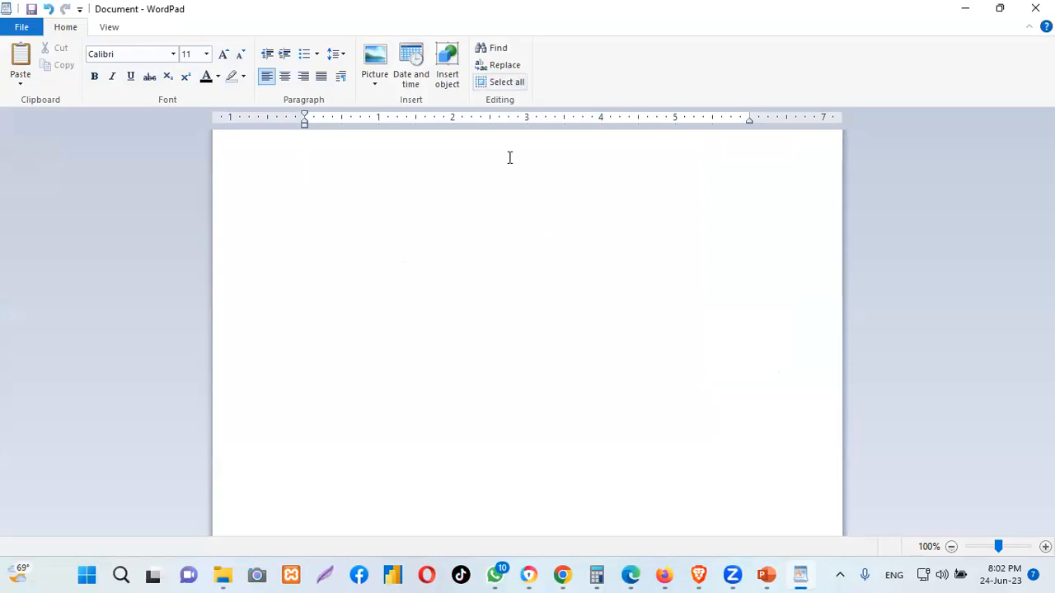
pyautogui.click(206, 55)
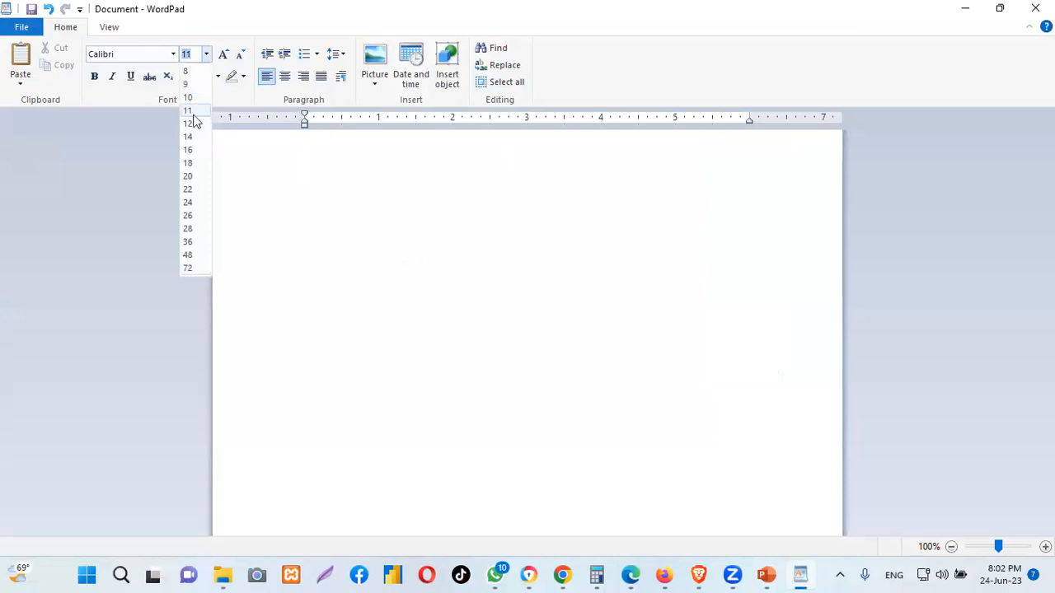
pyautogui.click(189, 177)
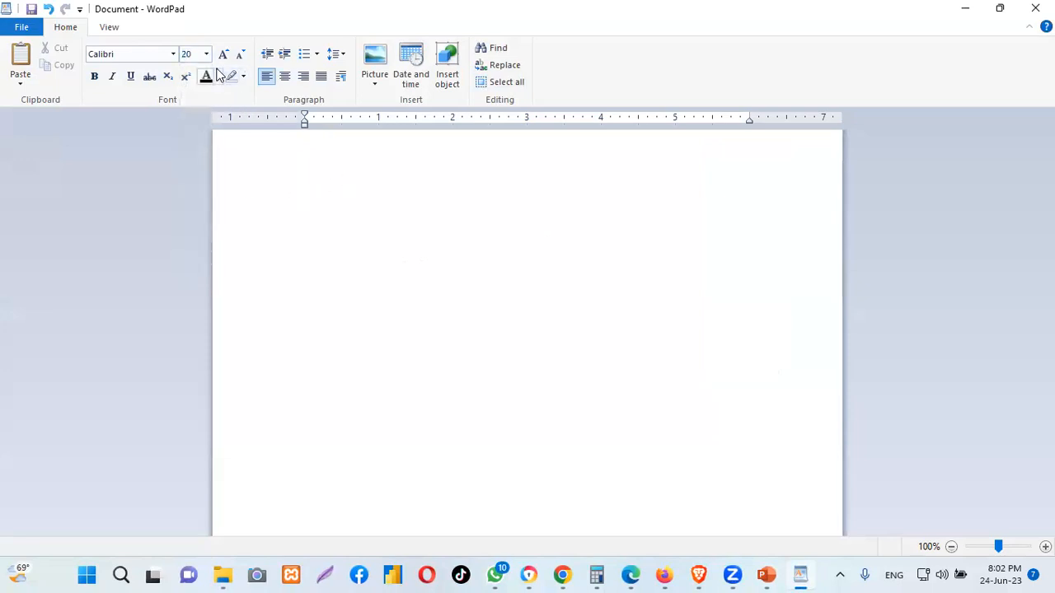
pyautogui.write('My')
pyautogui.press('BackSpace')
pyautogui.press('BackSpace')
pyautogui.click(206, 54)
pyautogui.click(195, 138)
pyautogui.write('My name')
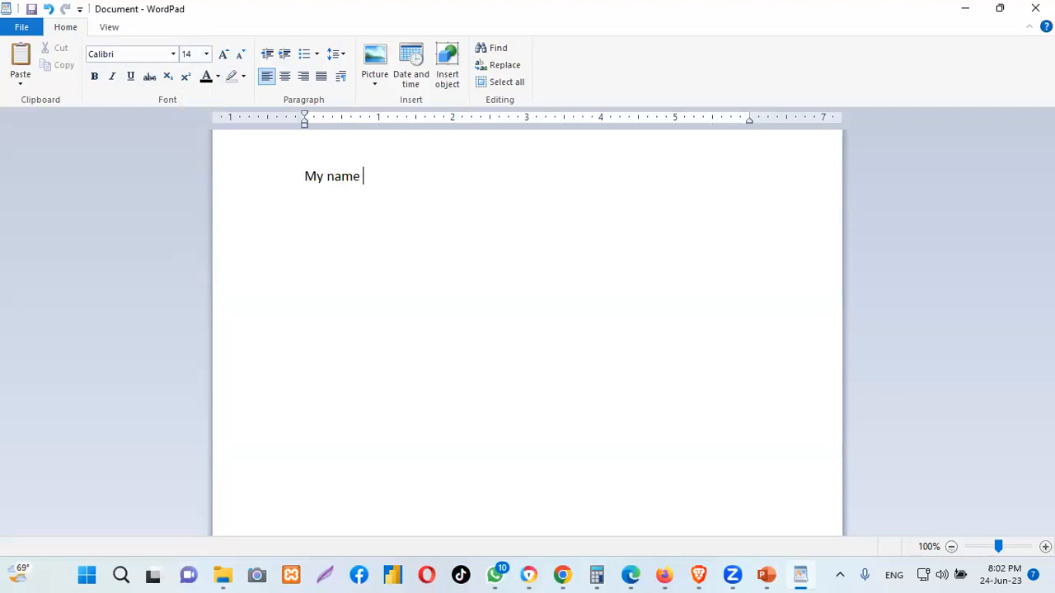
pyautogui.write(' is John Olowo')
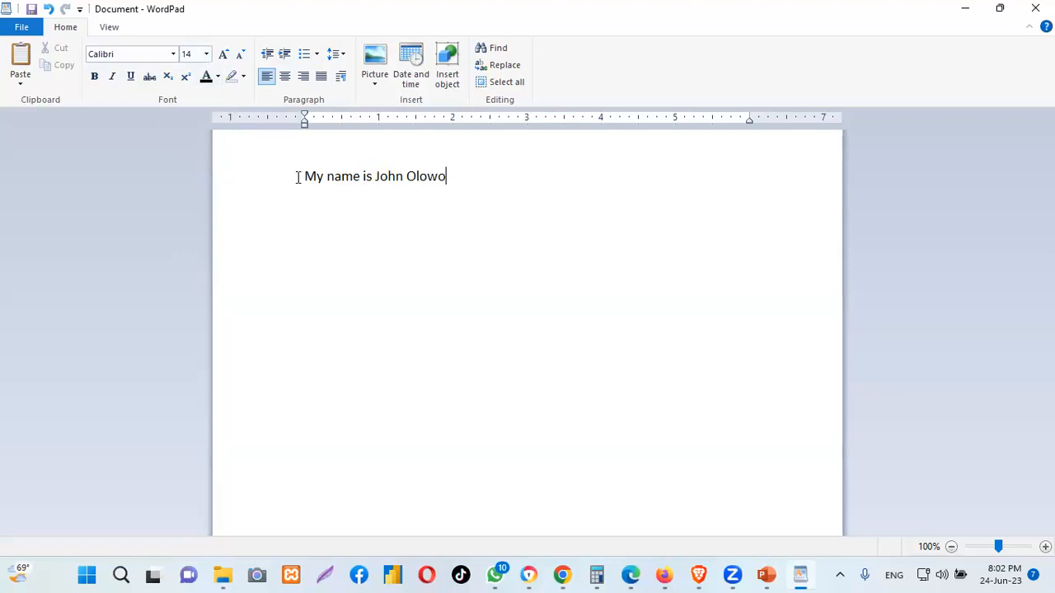
# Enlarge the name line to 20 pt and centre it on the page
pyautogui.moveTo(304, 176); pyautogui.dragTo(454, 178)
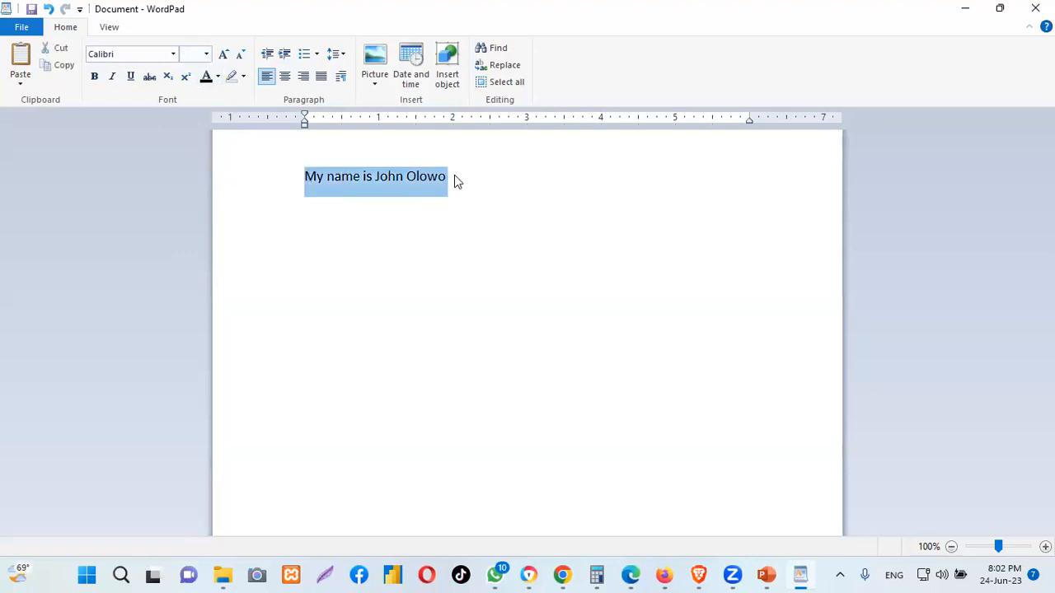
pyautogui.click(206, 53)
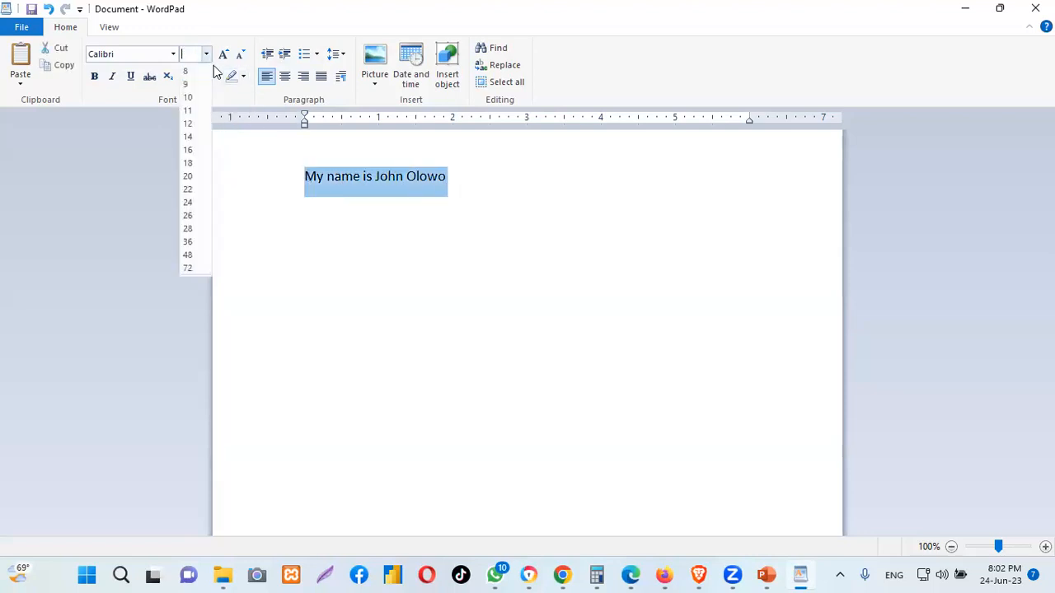
pyautogui.click(190, 176)
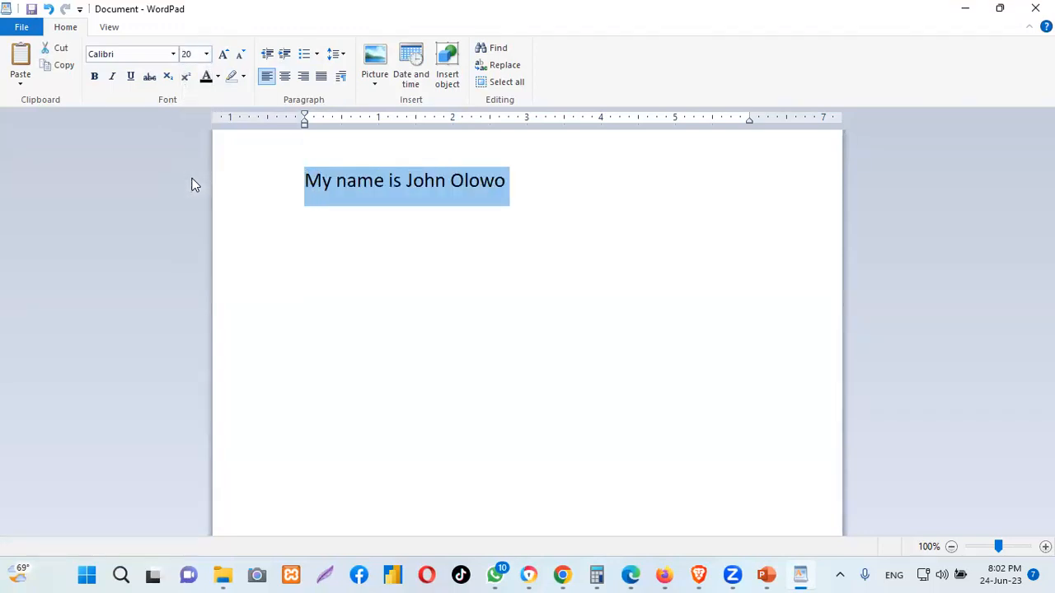
pyautogui.click(365, 246)
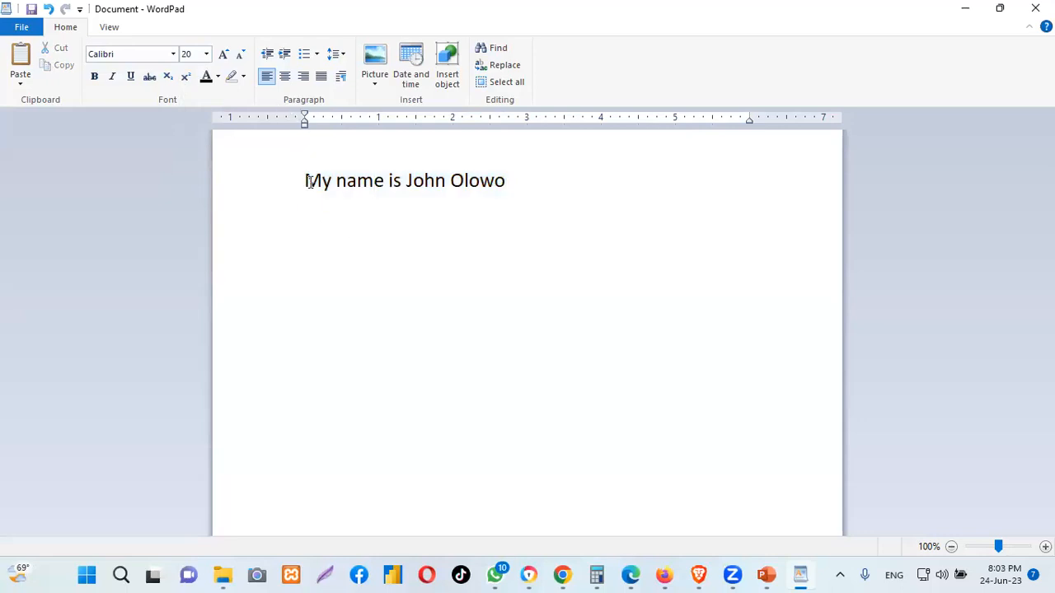
pyautogui.moveTo(304, 179); pyautogui.dragTo(505, 183)
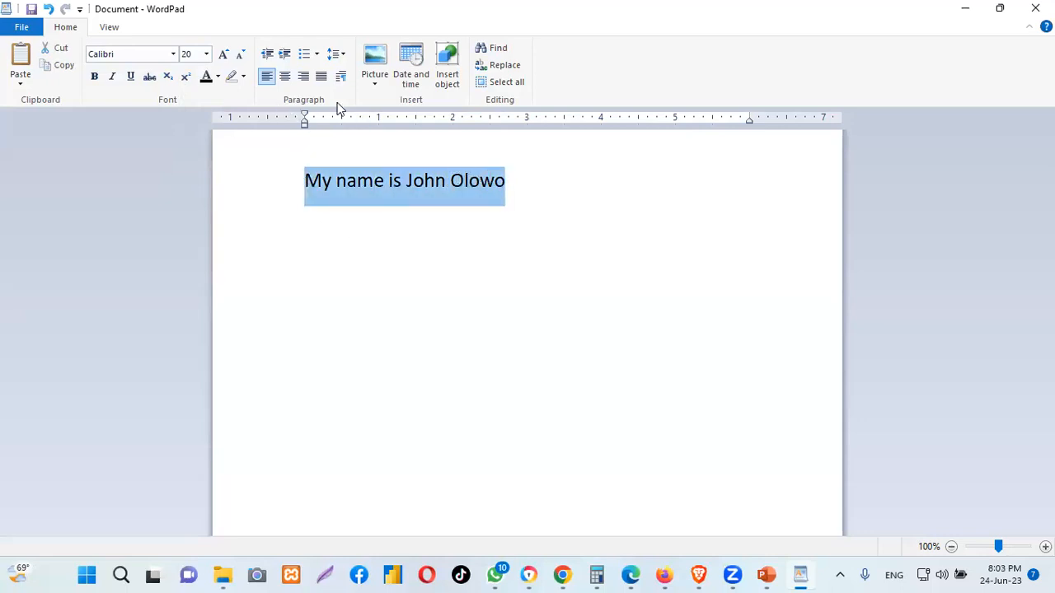
pyautogui.click(285, 77)
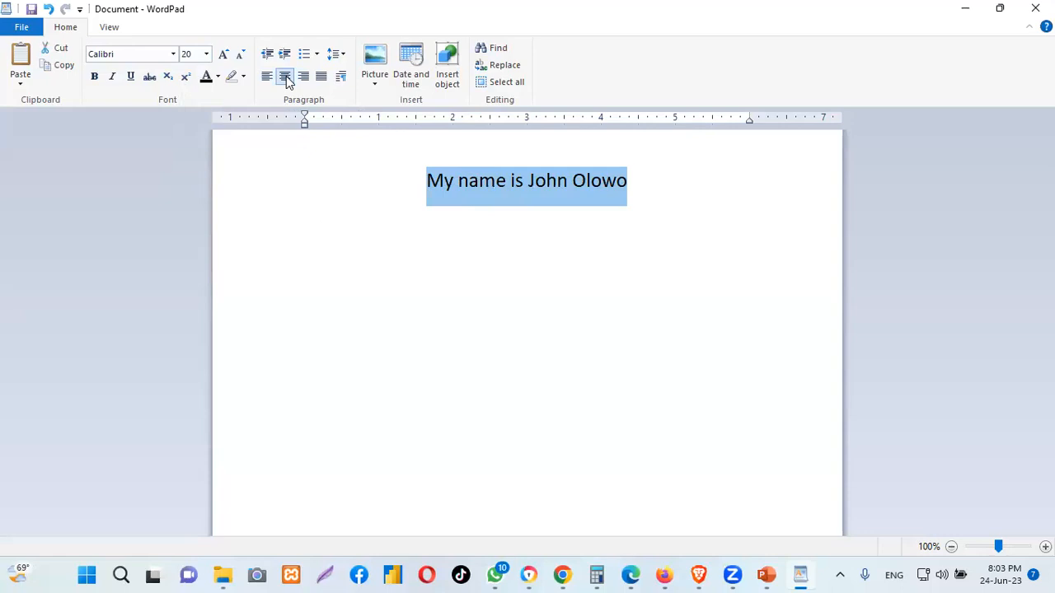
pyautogui.click(635, 190)
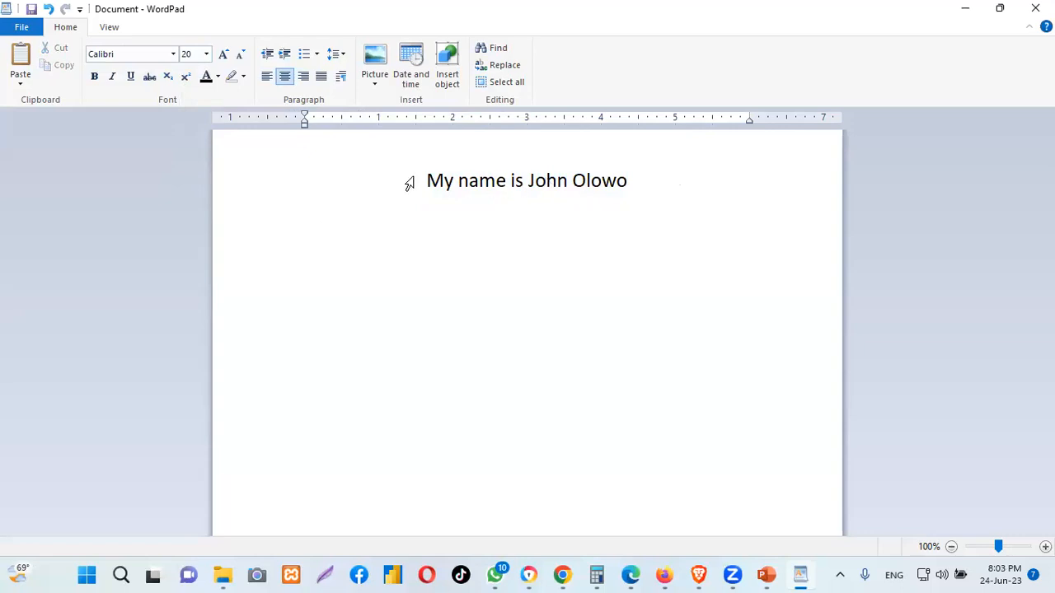
# Try the Brandish, Bodoni MT Black and Bahnschrift SemiBold fonts on the name line
pyautogui.moveTo(428, 180); pyautogui.dragTo(636, 183)
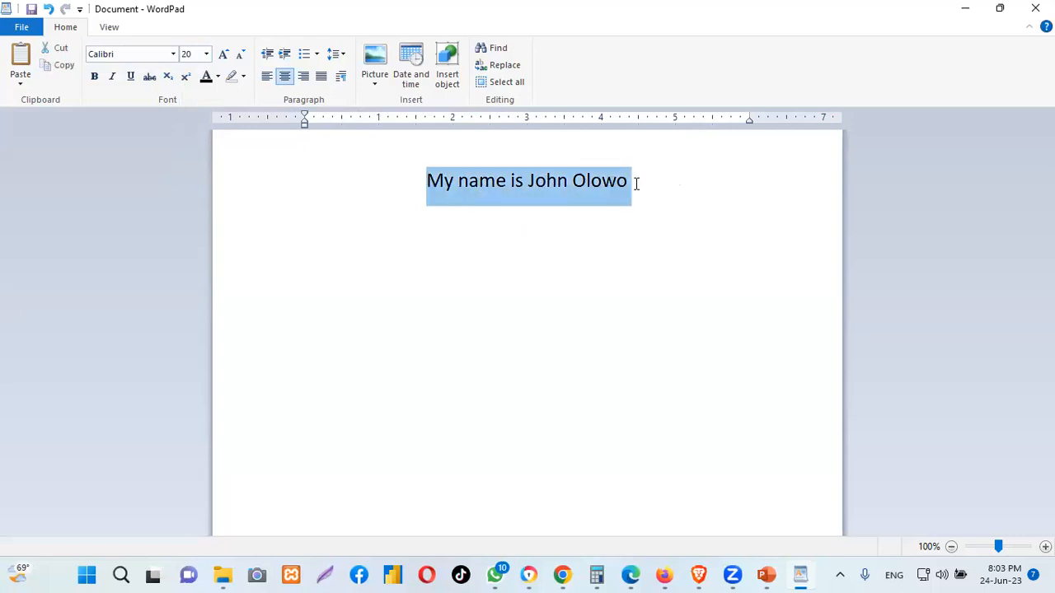
pyautogui.click(173, 54)
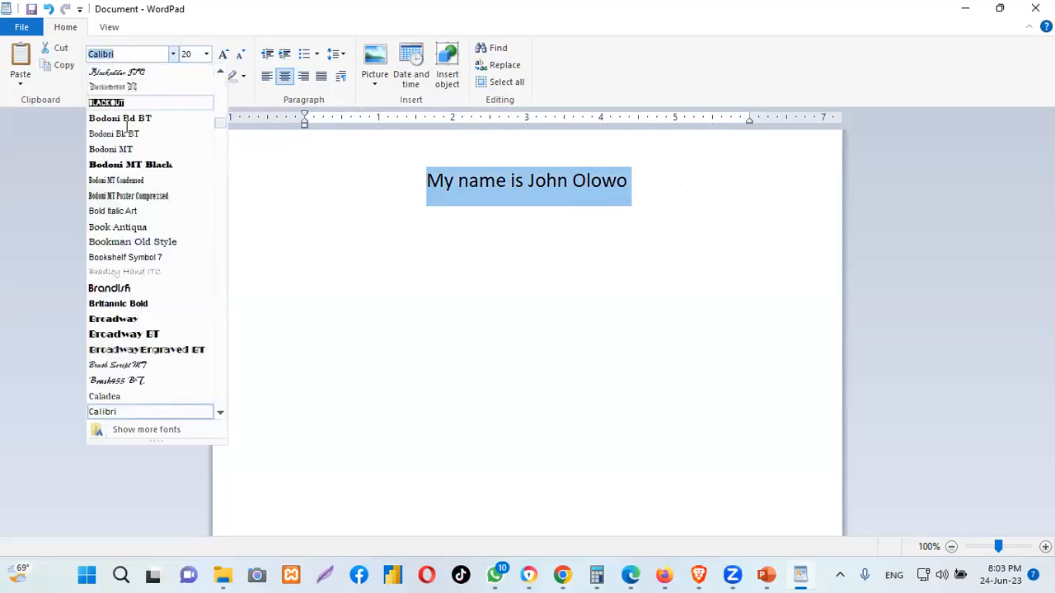
pyautogui.click(122, 289)
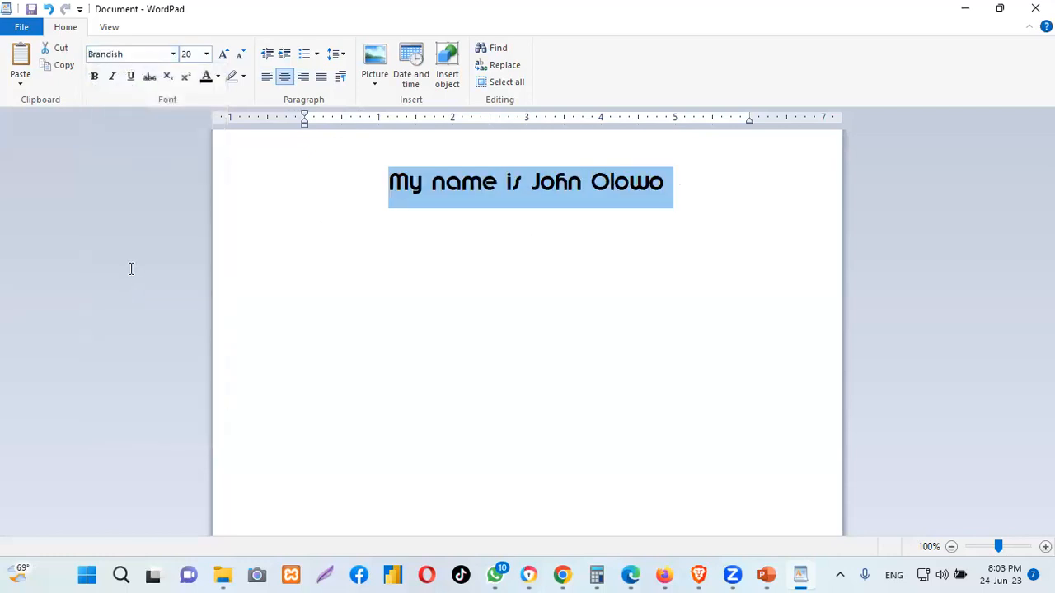
pyautogui.click(173, 54)
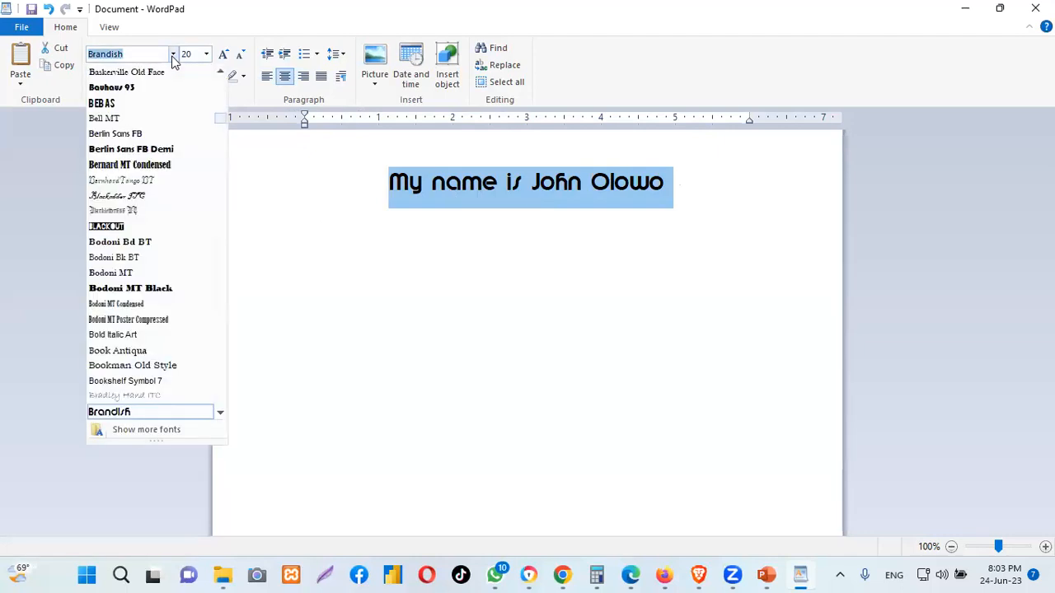
pyautogui.click(127, 288)
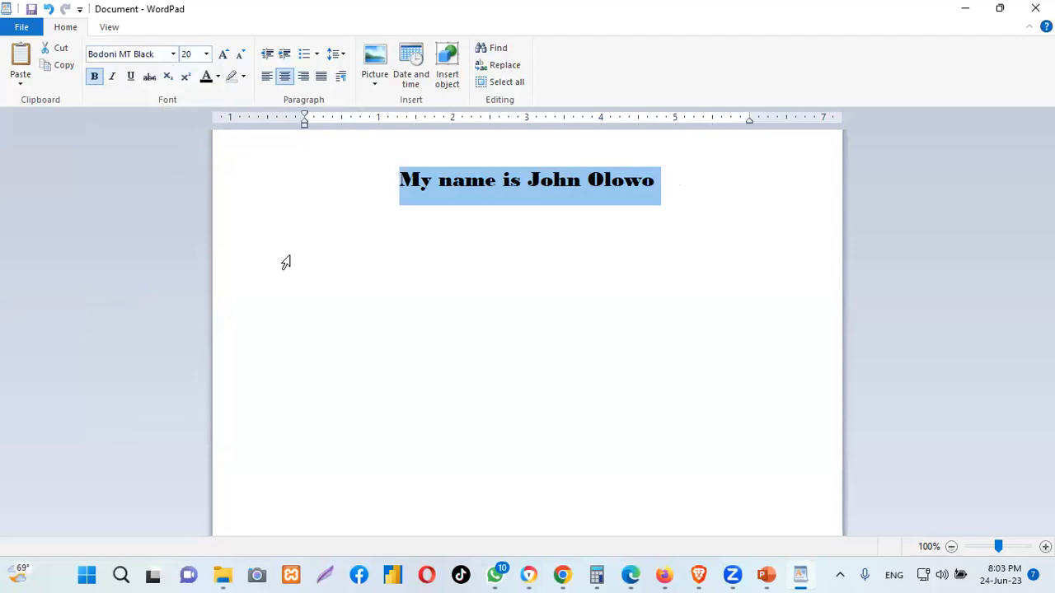
pyautogui.click(173, 54)
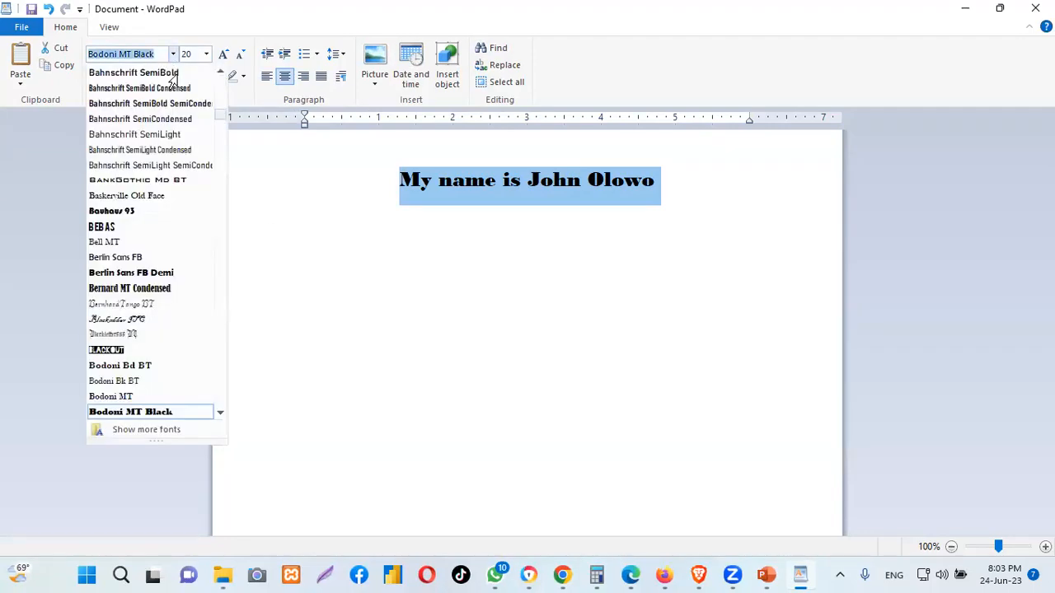
pyautogui.click(151, 76)
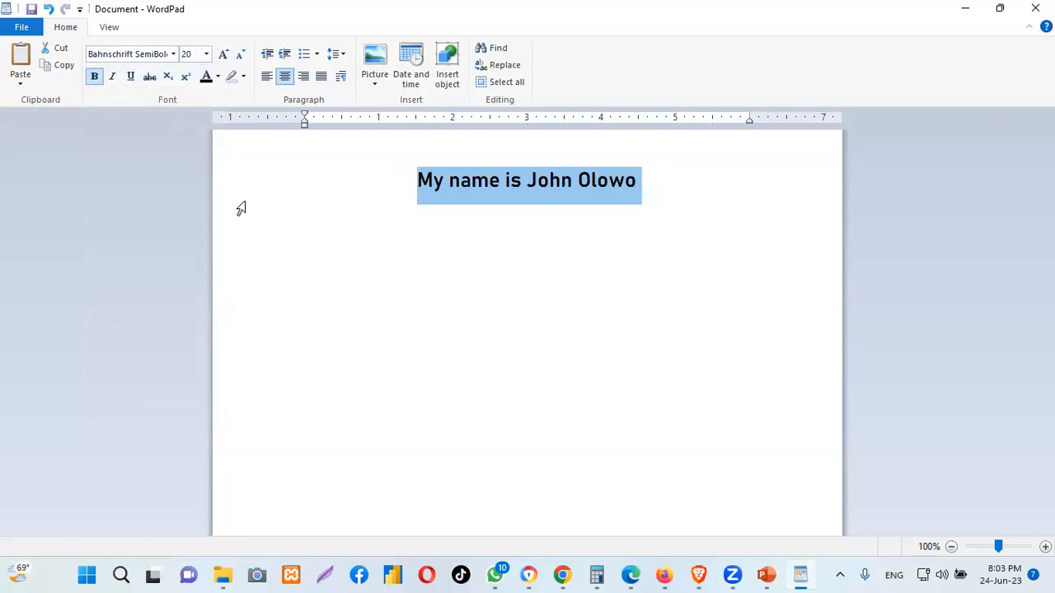
pyautogui.click(288, 219)
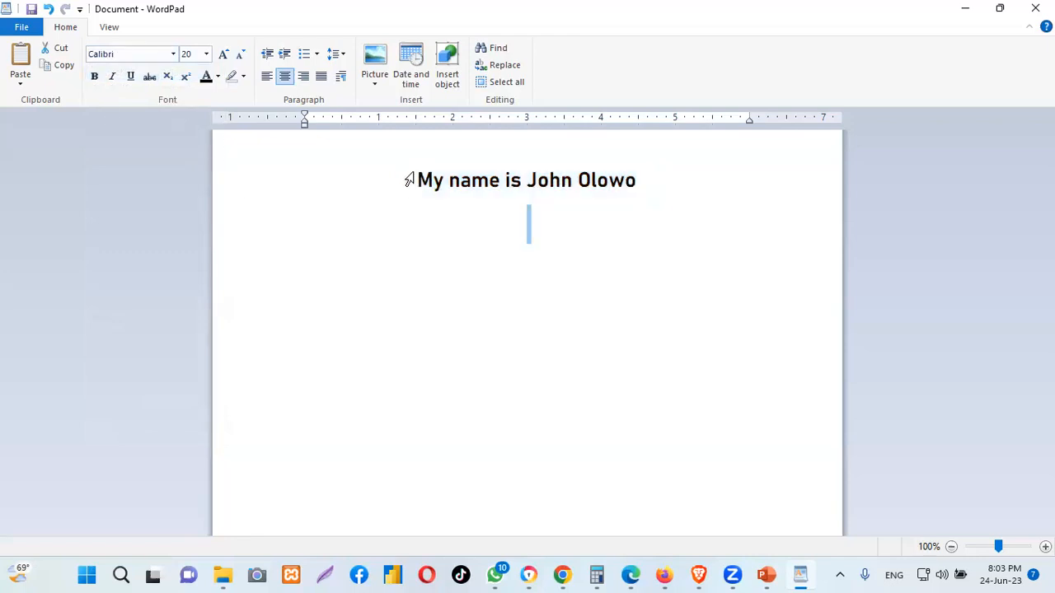
pyautogui.moveTo(417, 180); pyautogui.dragTo(614, 180)
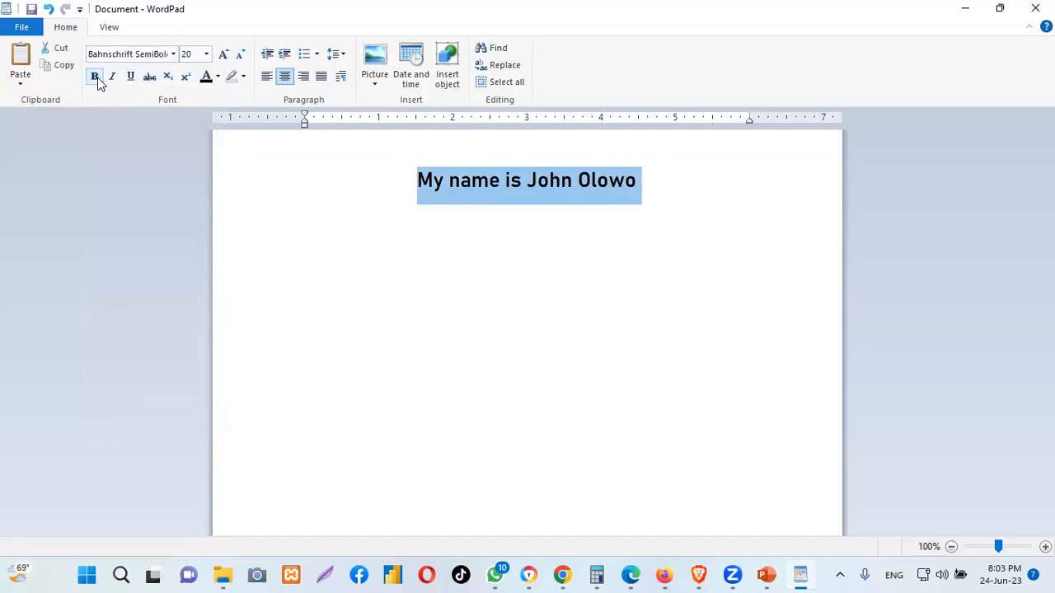
pyautogui.click(174, 54)
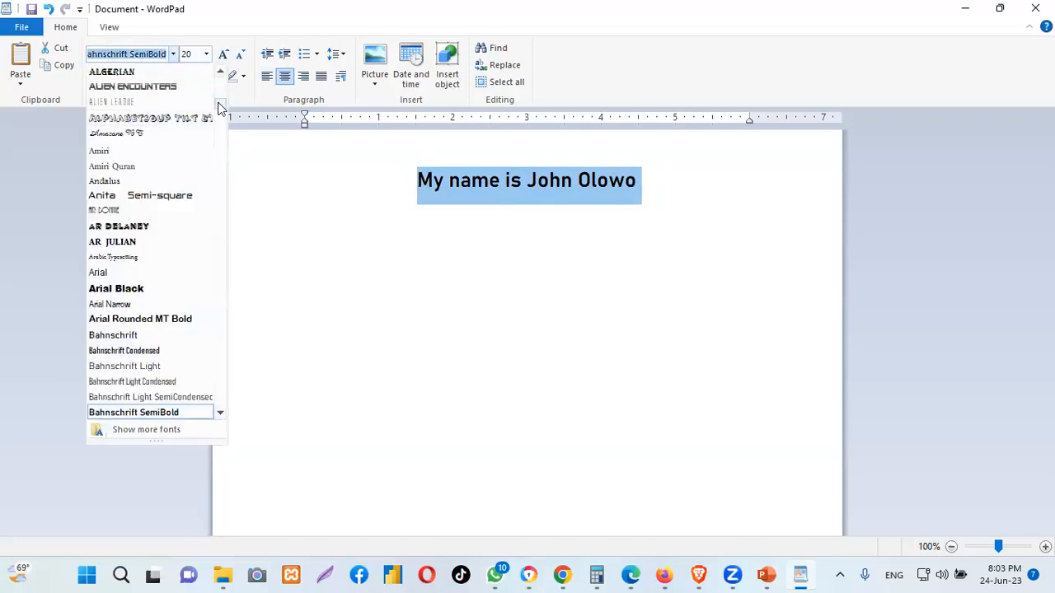
pyautogui.moveTo(219, 103); pyautogui.dragTo(219, 70)
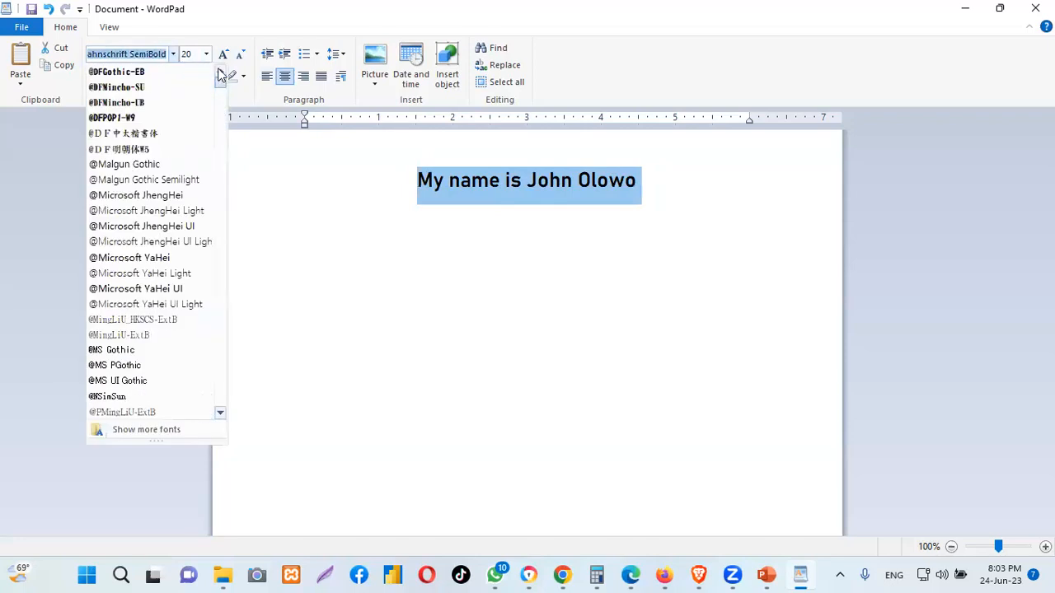
pyautogui.click(148, 164)
pyautogui.click(408, 240)
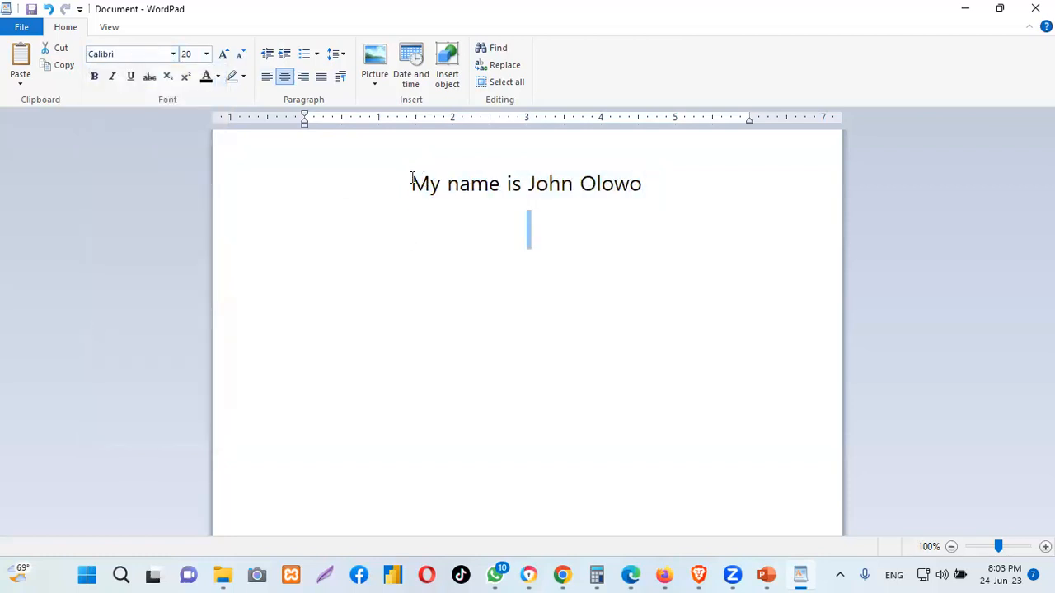
pyautogui.moveTo(412, 182); pyautogui.dragTo(624, 186)
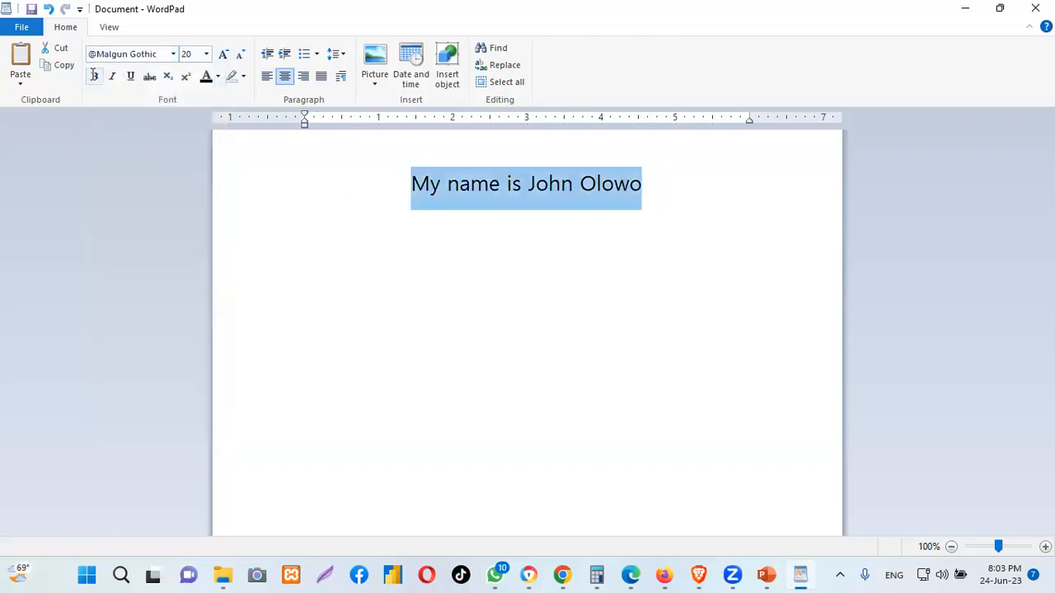
# Make the name heading bold, italic and underlined
pyautogui.click(94, 76)
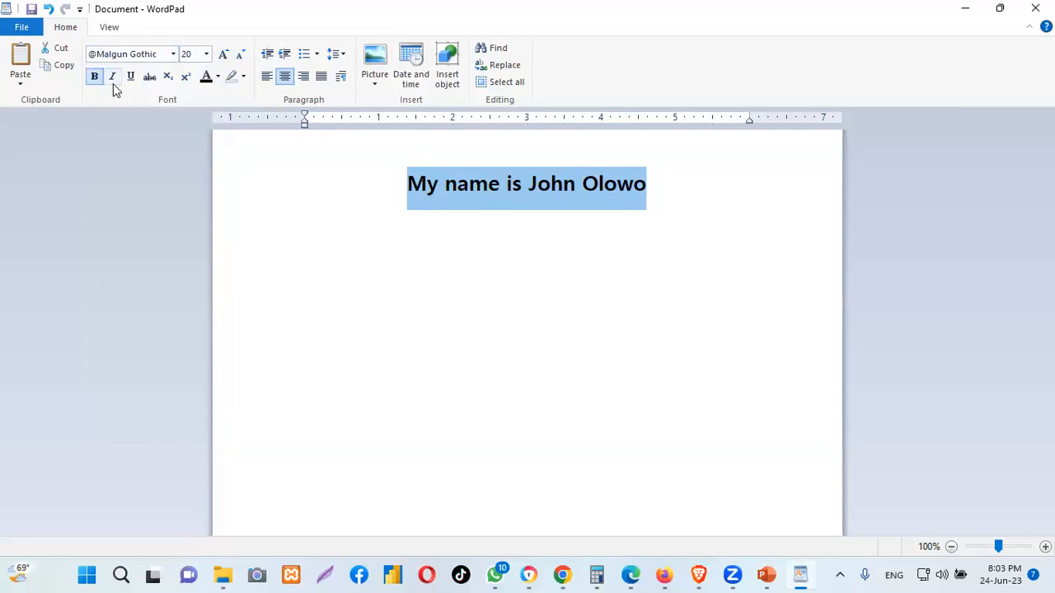
pyautogui.click(112, 78)
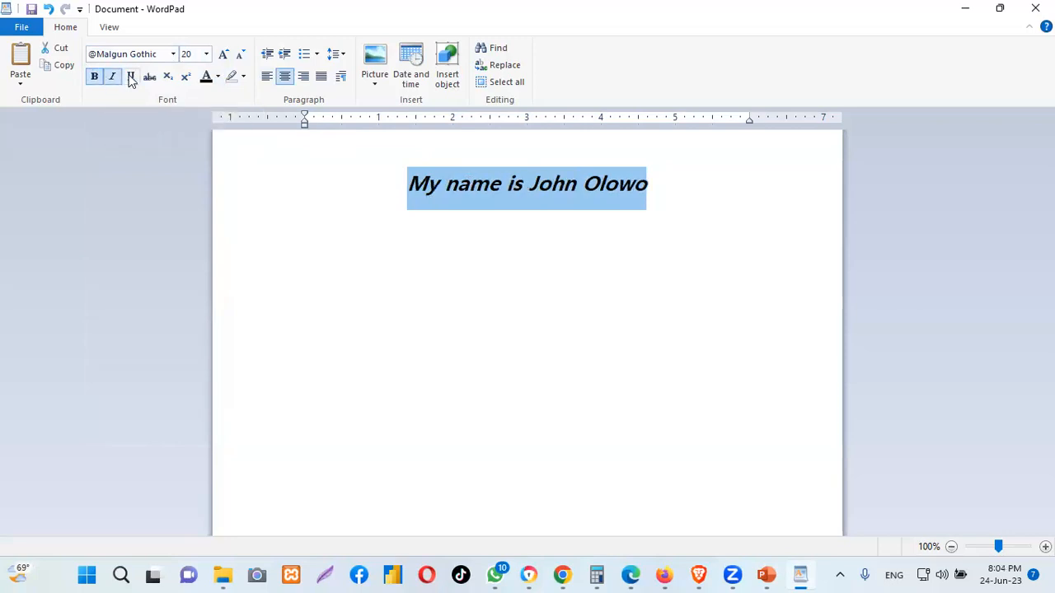
pyautogui.click(130, 77)
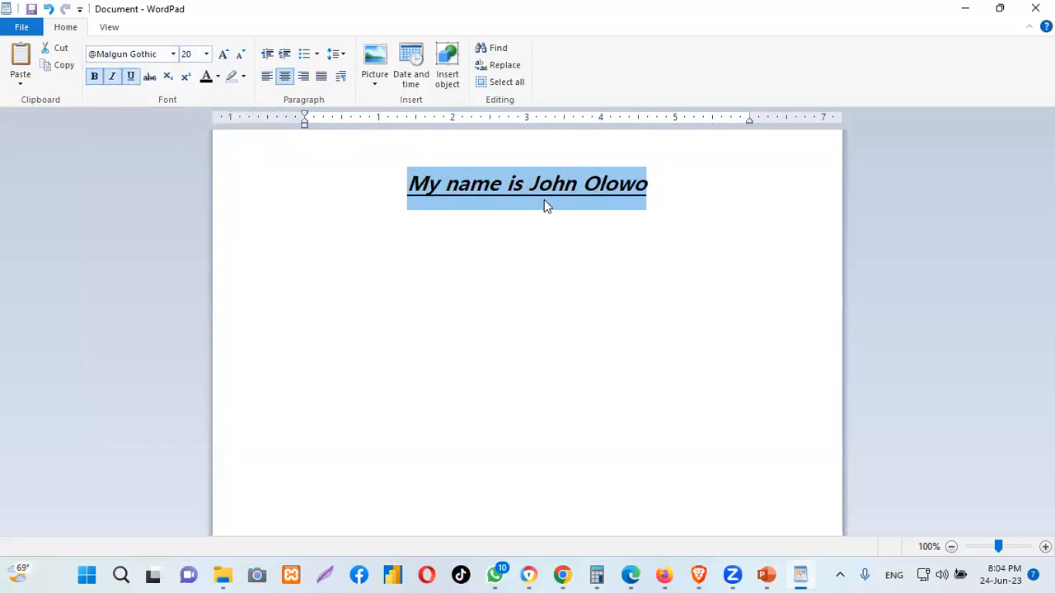
# Start a new line below the heading with italic and underline turned off
pyautogui.click(659, 198)
pyautogui.press('Return')
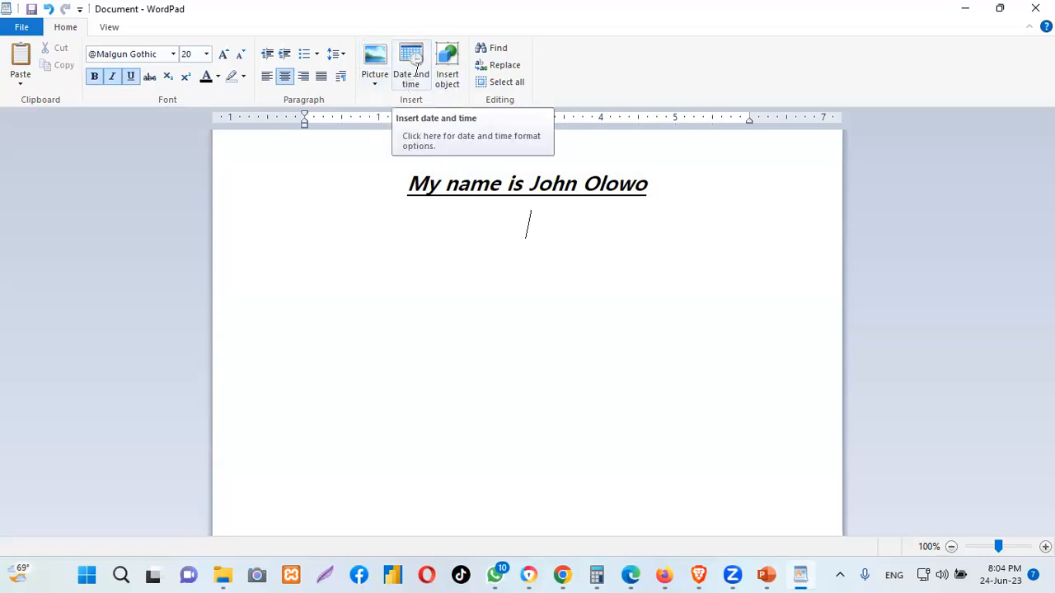
pyautogui.click(114, 77)
pyautogui.click(130, 76)
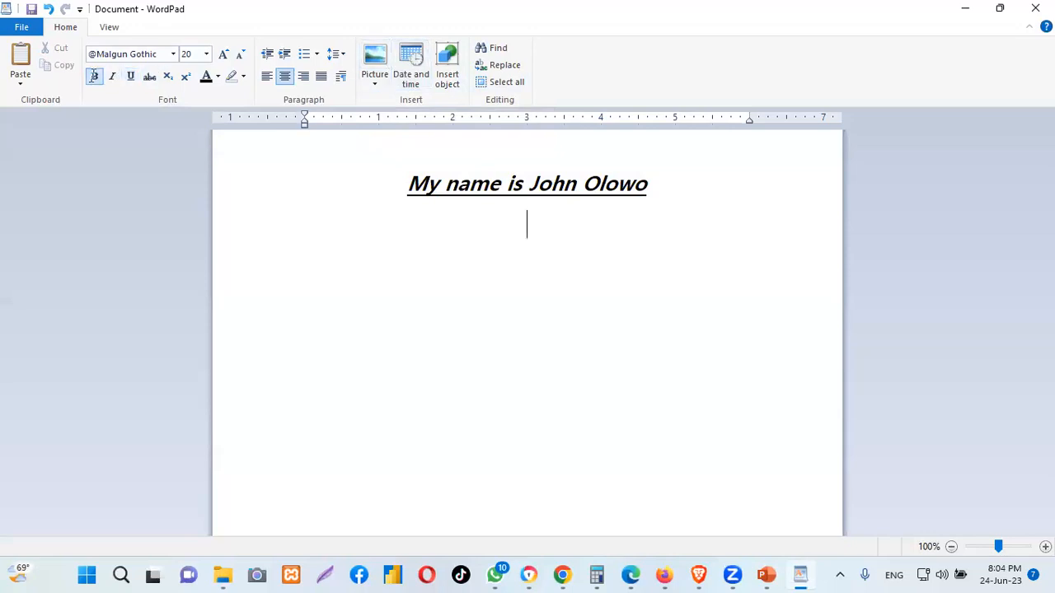
# Insert the date as 'Saturday, June 24, 2023' and start a new line below it
pyautogui.click(394, 66)
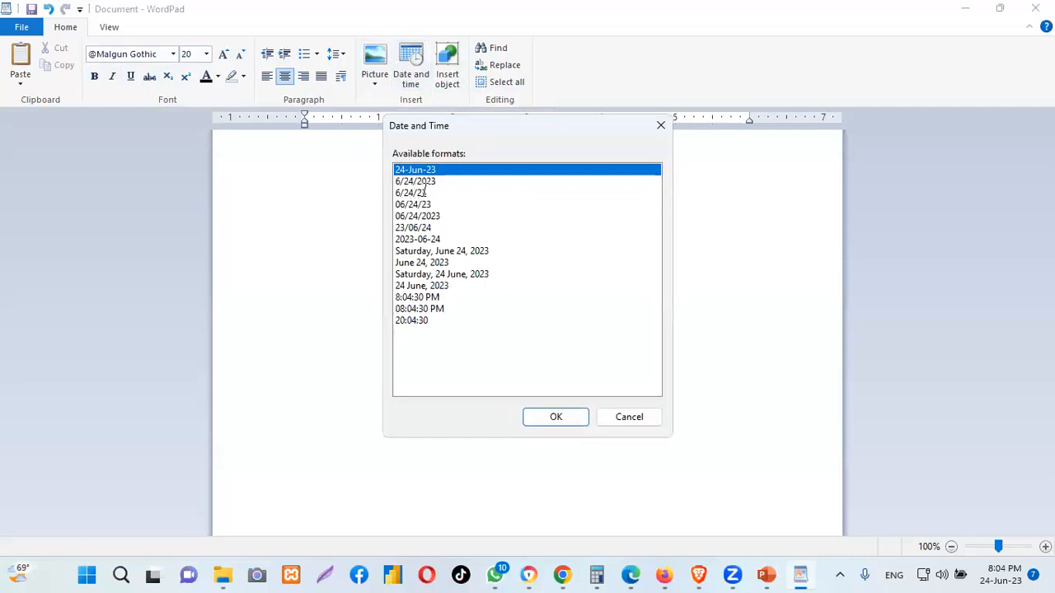
pyautogui.click(429, 250)
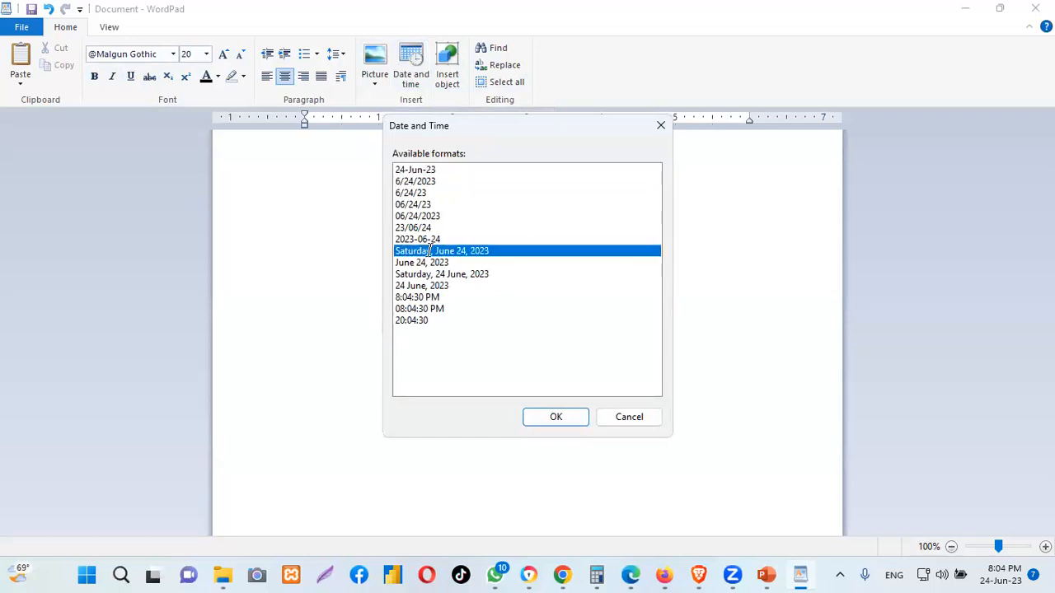
pyautogui.click(568, 417)
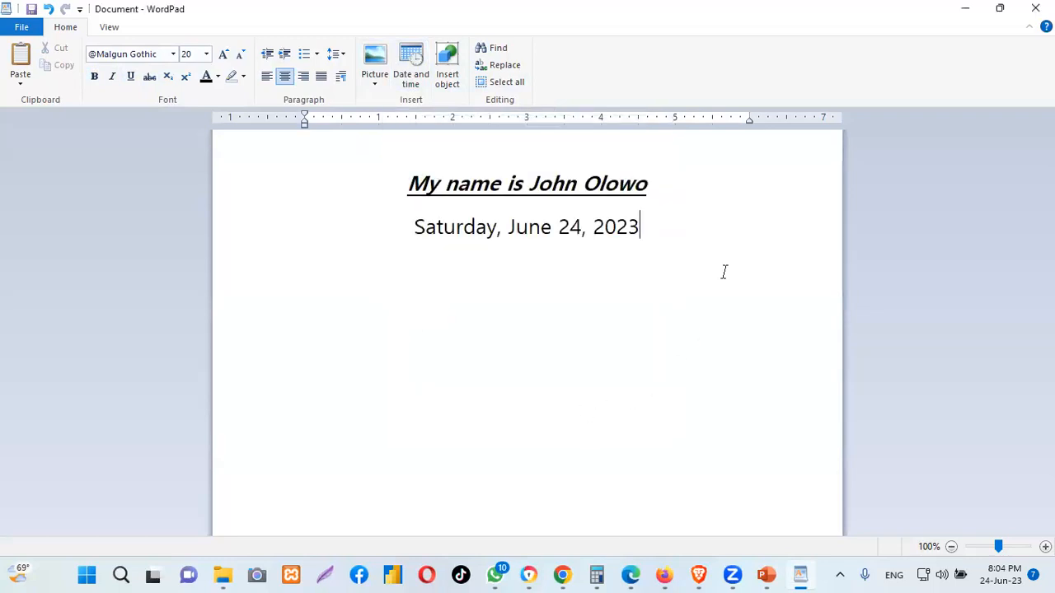
pyautogui.press('Return')
# Left-align the heading and date lines
pyautogui.moveTo(407, 179); pyautogui.dragTo(702, 223)
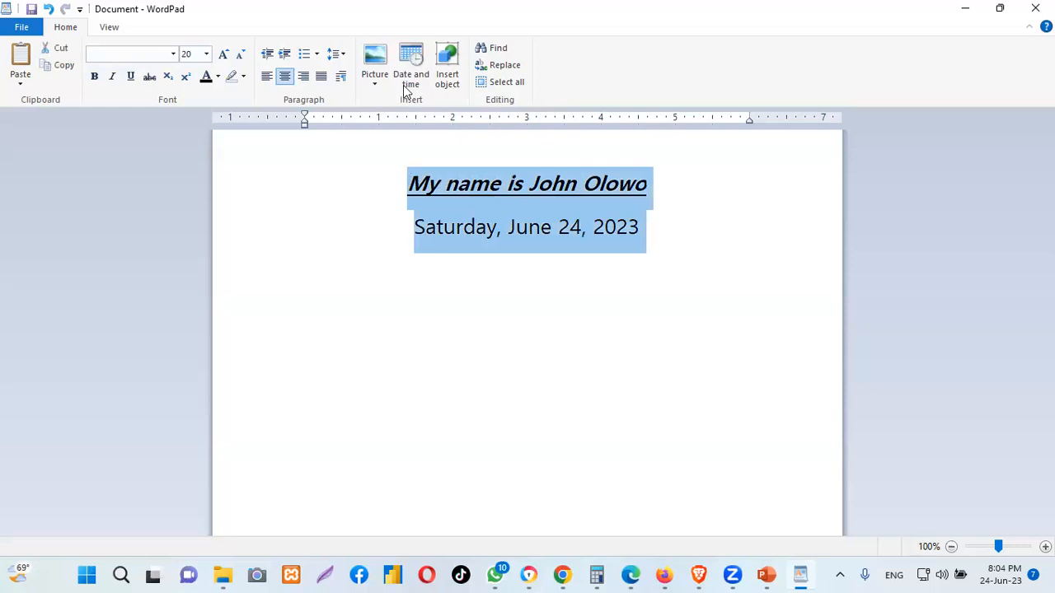
pyautogui.click(265, 80)
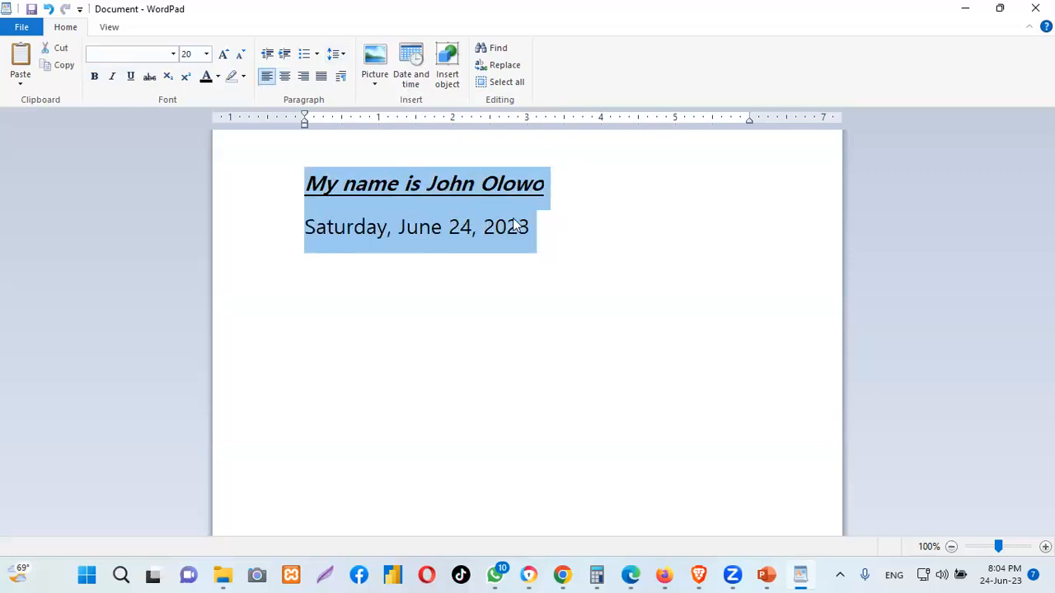
pyautogui.click(574, 235)
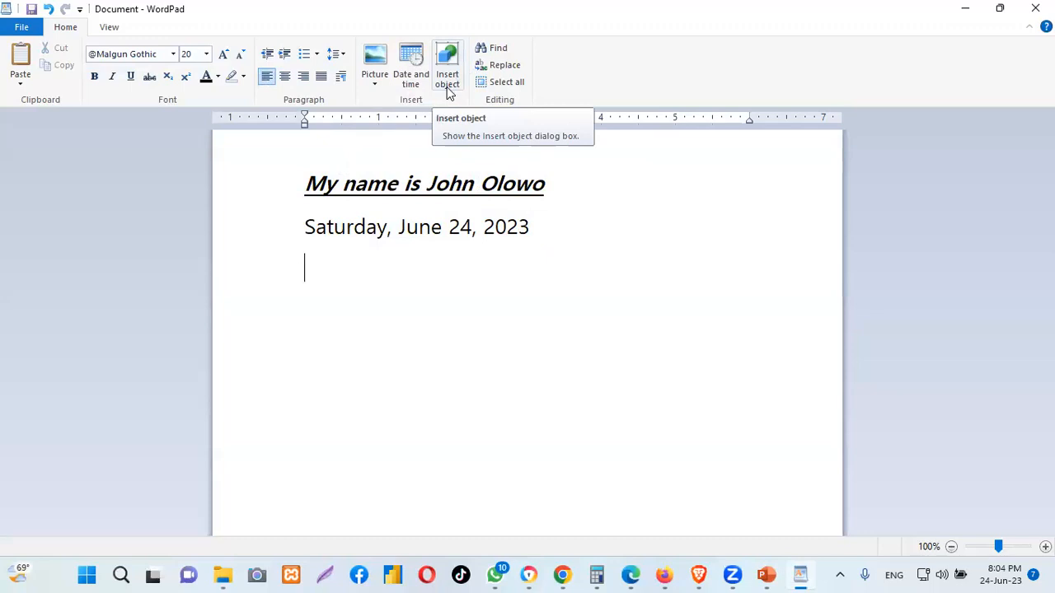
# Insert the running-figure illustration from the Downloads folder below the date
pyautogui.click(375, 69)
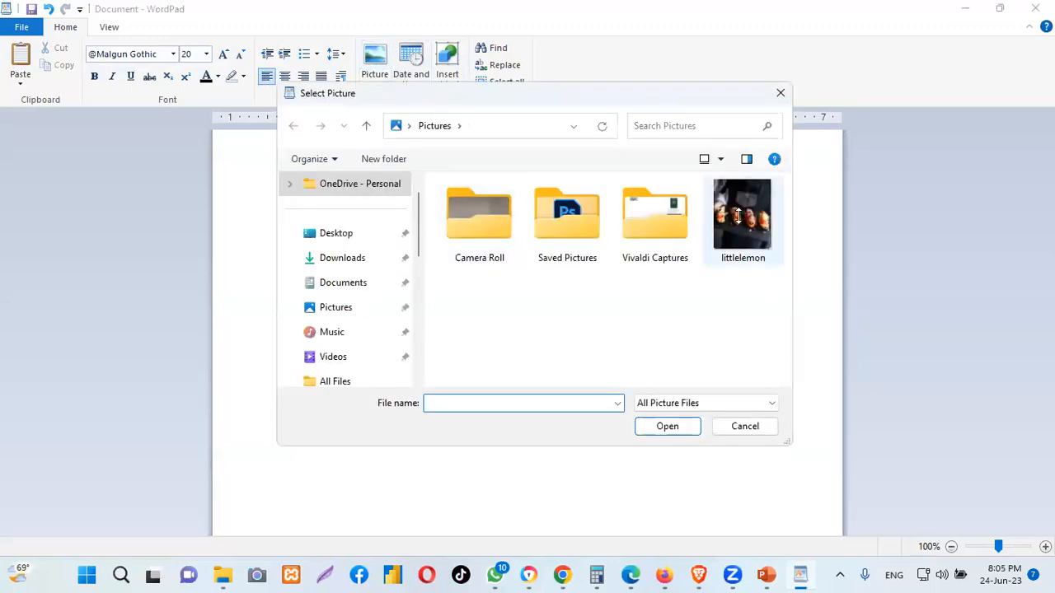
pyautogui.click(780, 93)
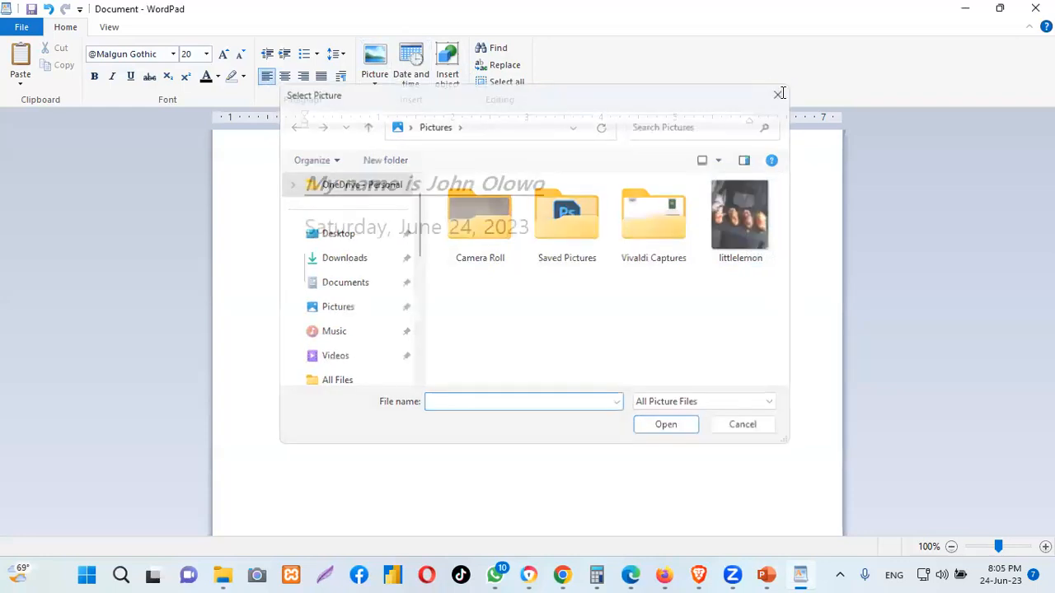
pyautogui.click(375, 75)
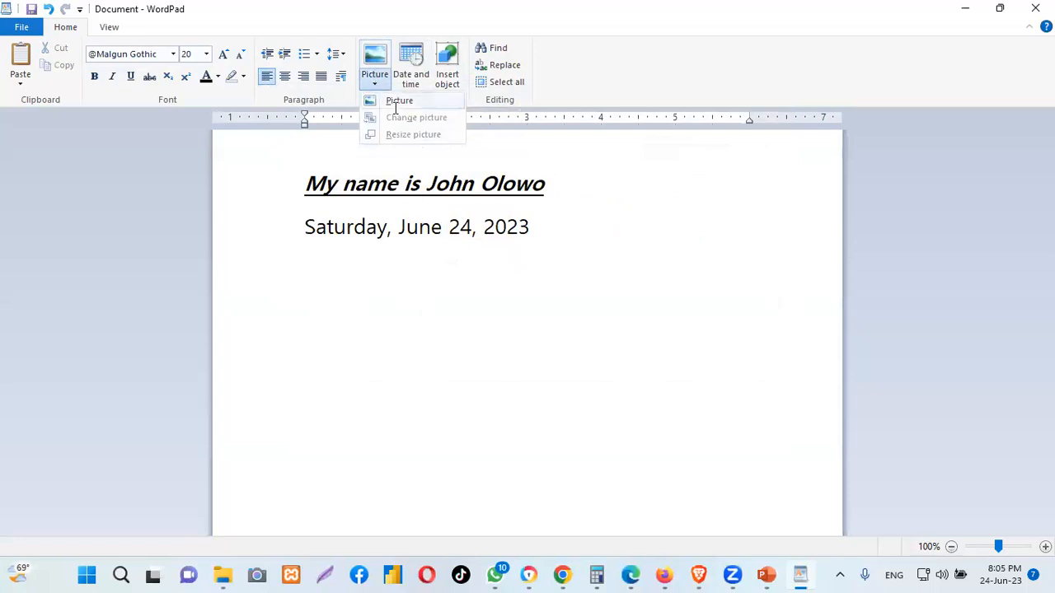
pyautogui.click(400, 101)
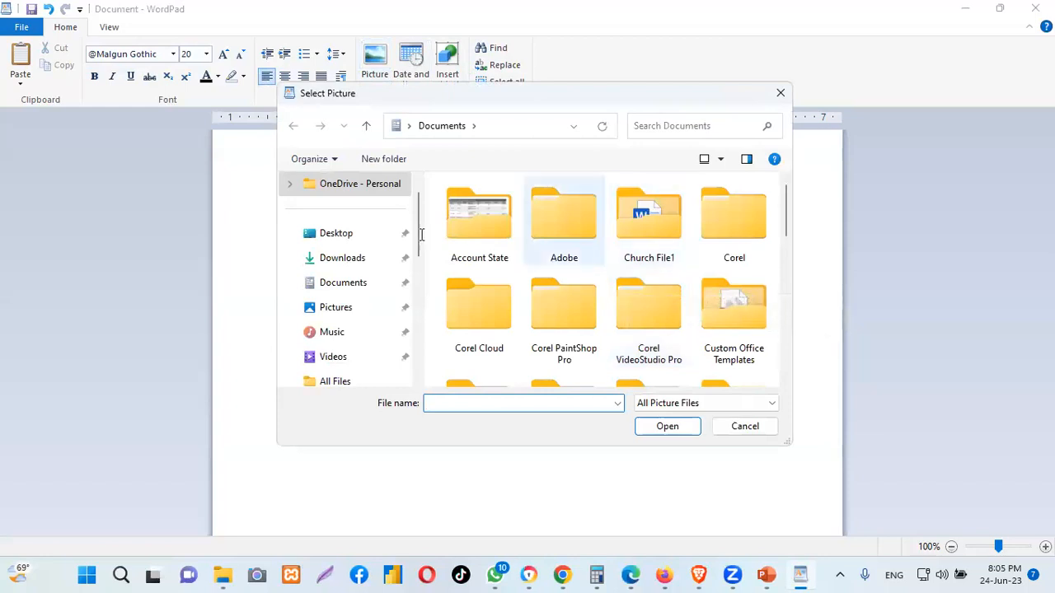
pyautogui.click(347, 255)
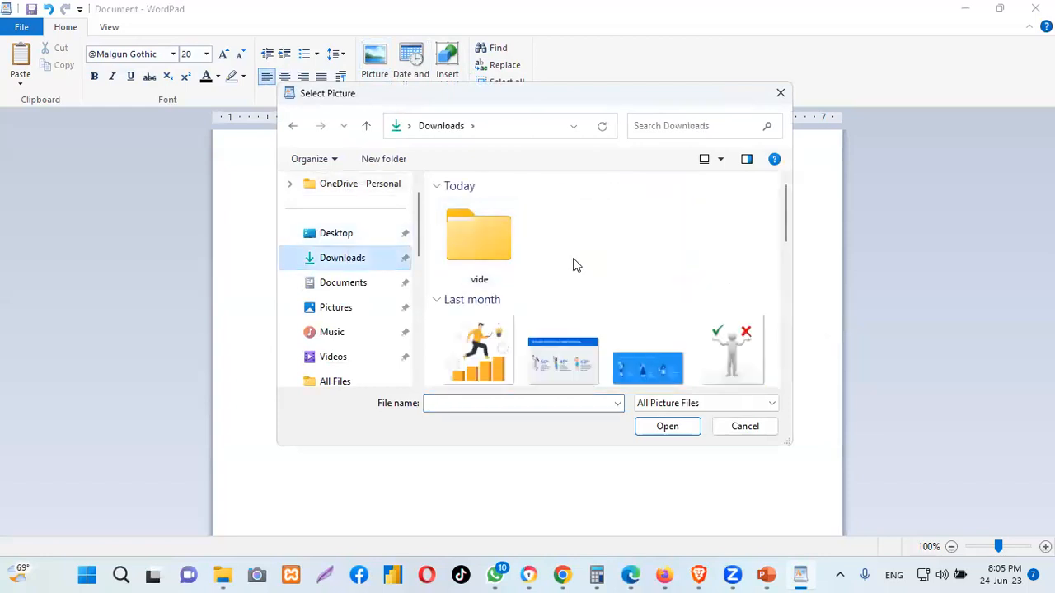
pyautogui.click(479, 350)
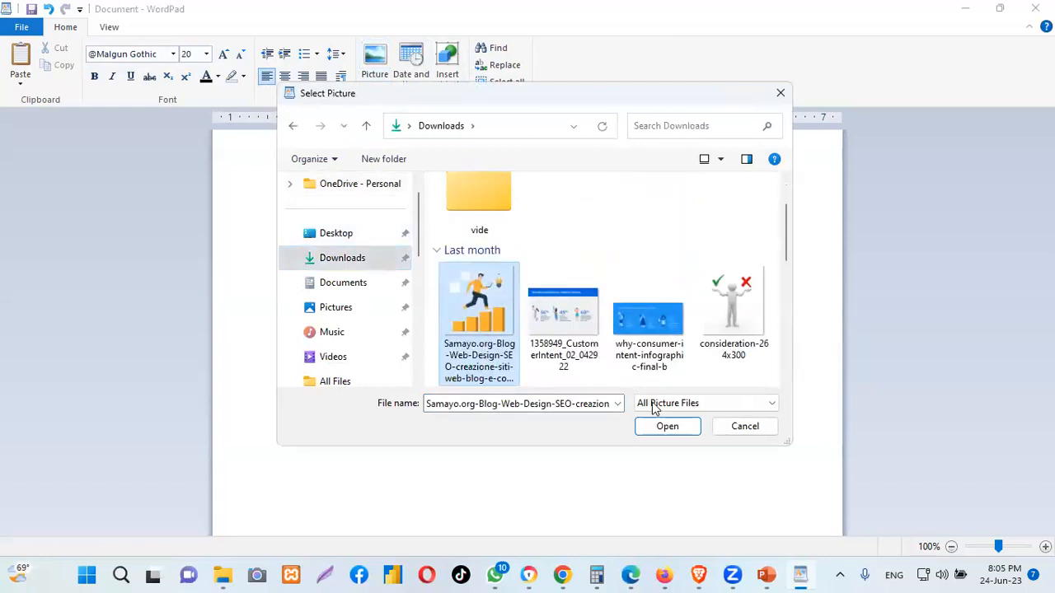
pyautogui.click(666, 427)
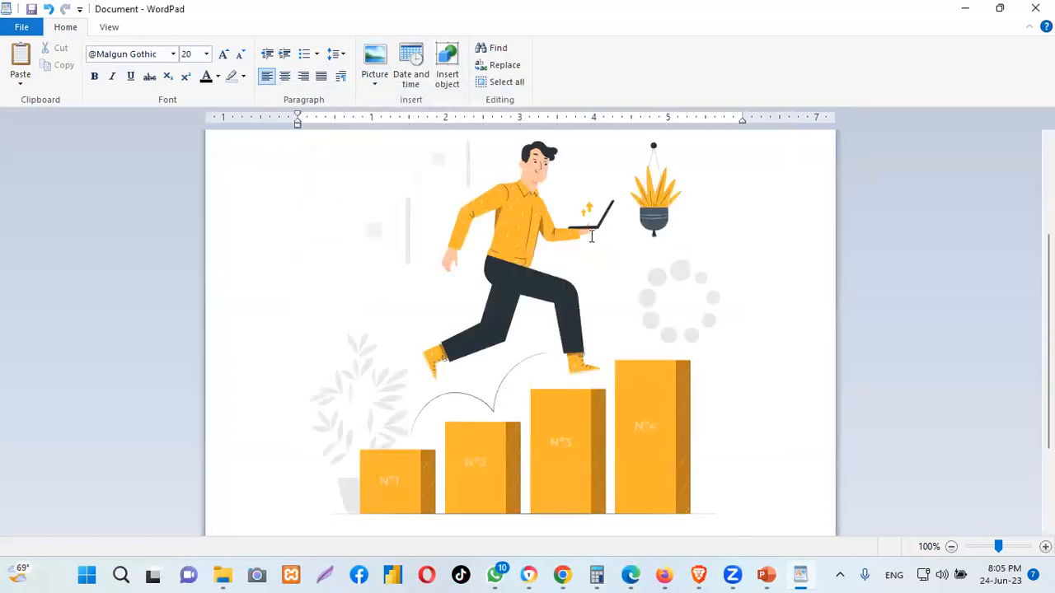
# Resize the inserted picture to be slightly narrower and shorter
pyautogui.click(591, 236)
pyautogui.moveTo(300, 308); pyautogui.dragTo(412, 306)
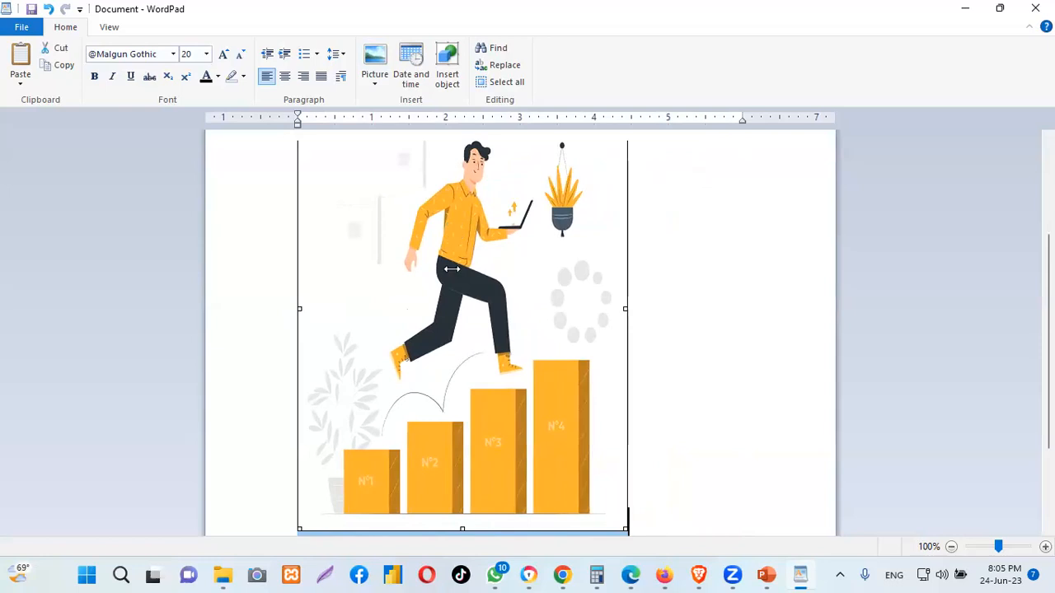
pyautogui.scroll(-3, 730, 358)
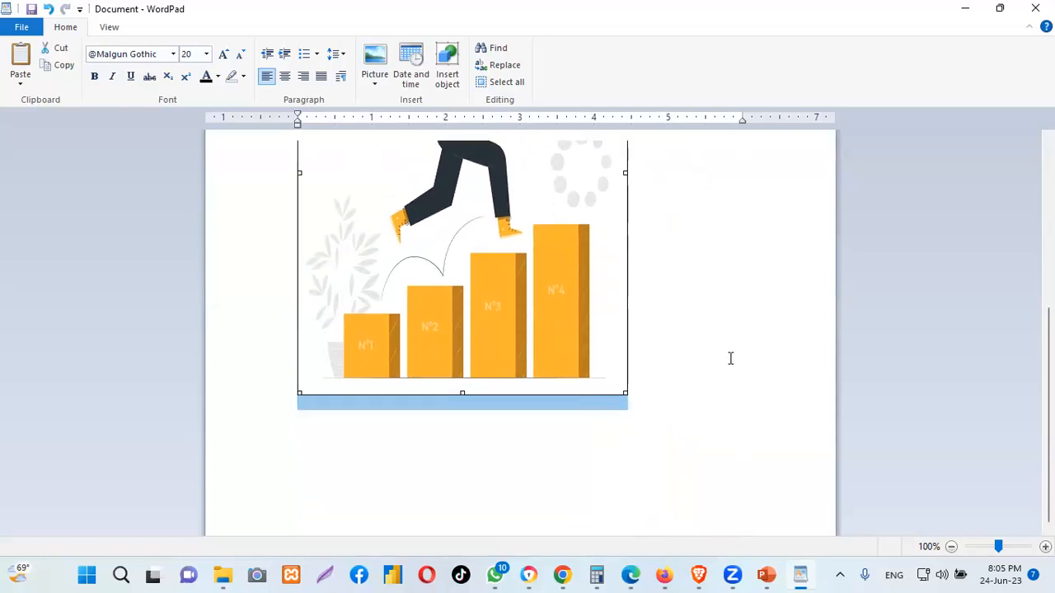
pyautogui.moveTo(462, 393); pyautogui.dragTo(462, 192)
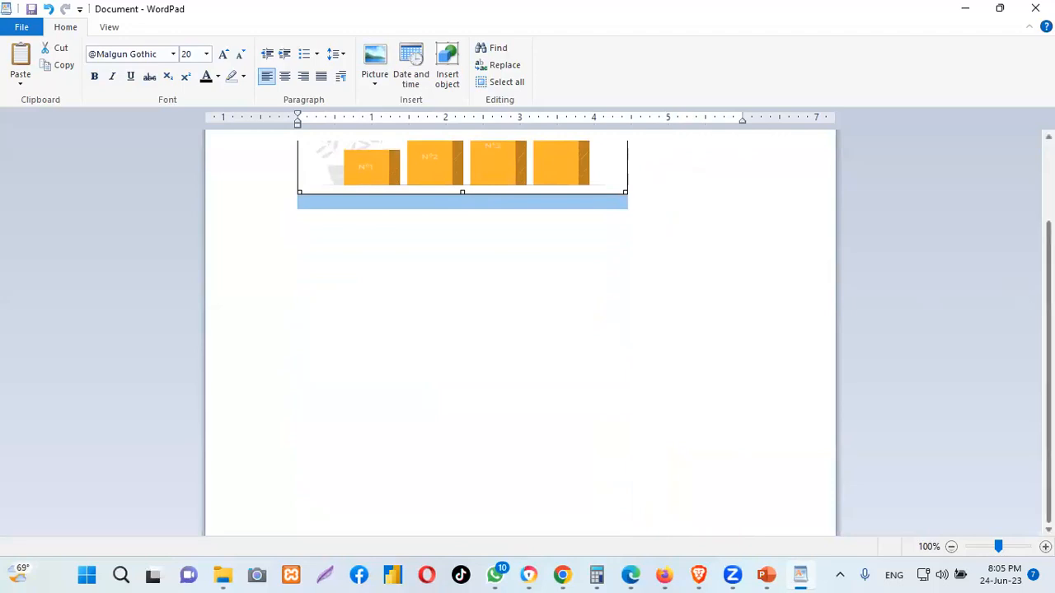
pyautogui.scroll(7, 892, 217)
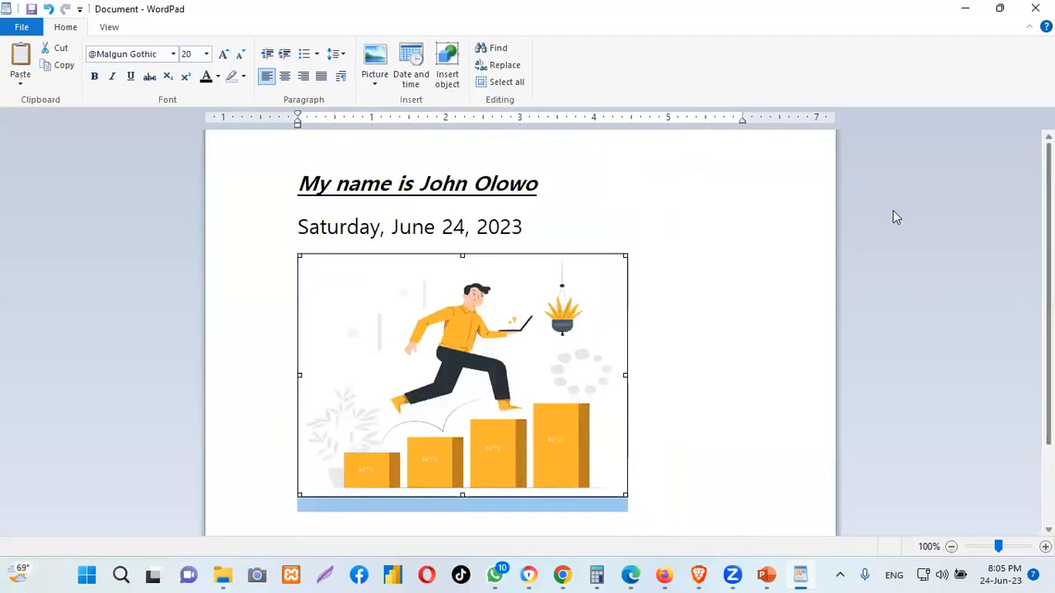
# Bring up the picture's shortcut menu, dismiss it, and click back into the document
pyautogui.rightClick(468, 356)
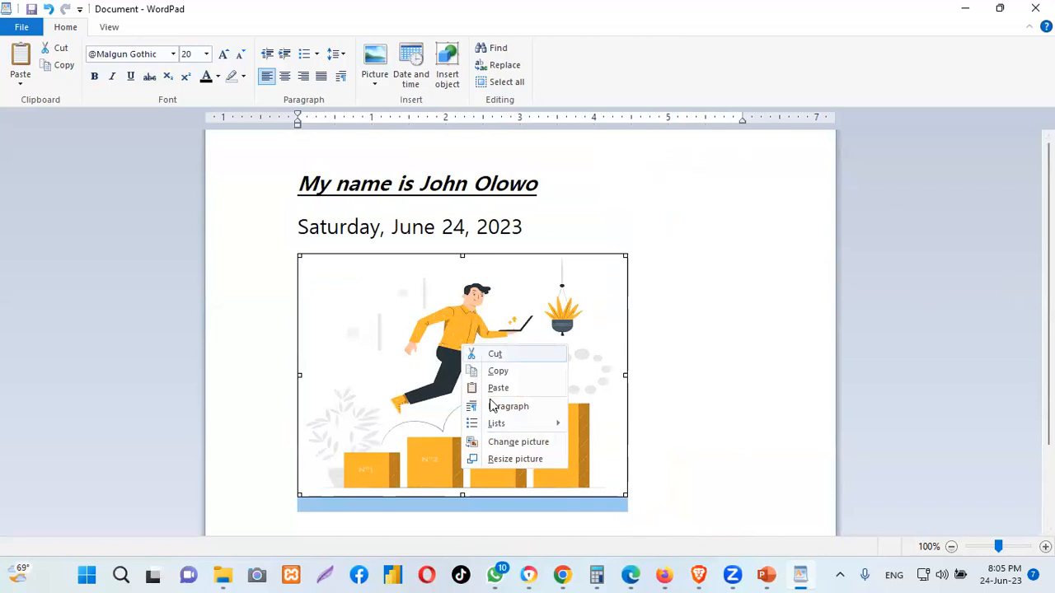
pyautogui.moveTo(513, 427)
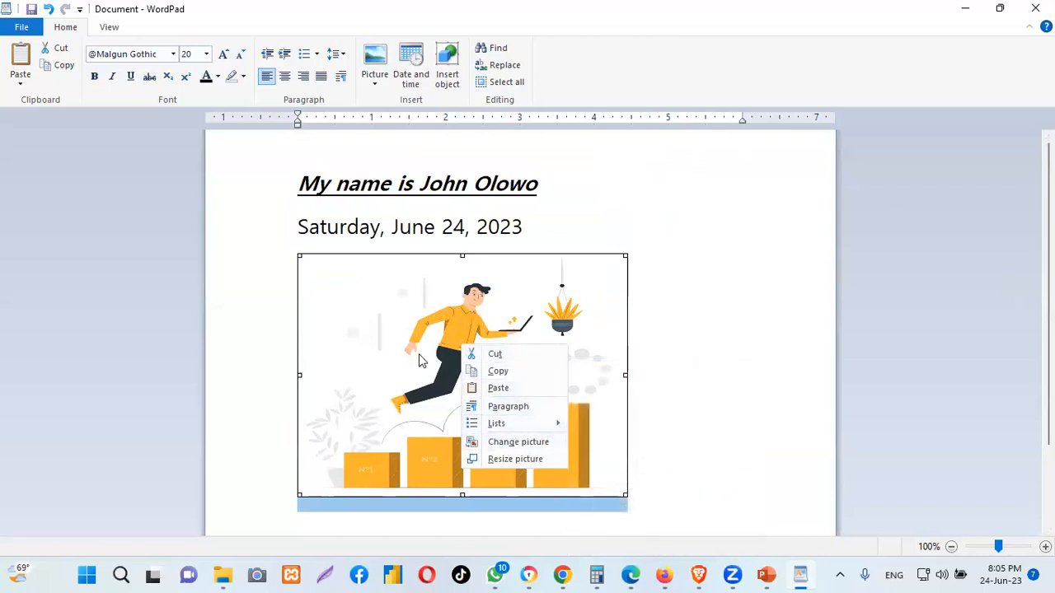
pyautogui.click(400, 336)
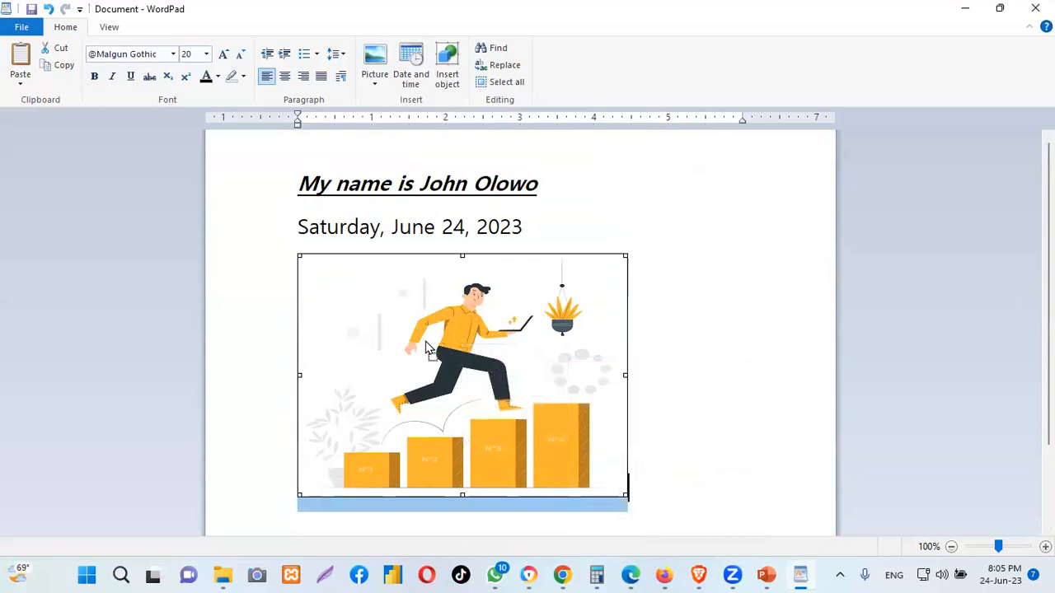
pyautogui.moveTo(426, 342); pyautogui.dragTo(425, 338)
pyautogui.click(649, 324)
pyautogui.scroll(-2, 648, 324)
pyautogui.scroll(1, 648, 324)
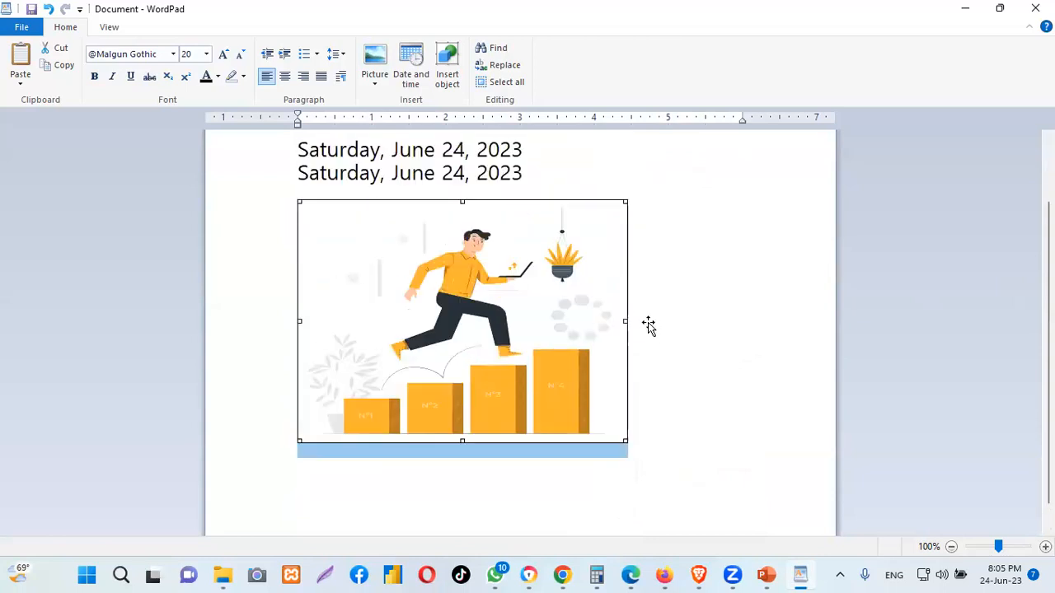
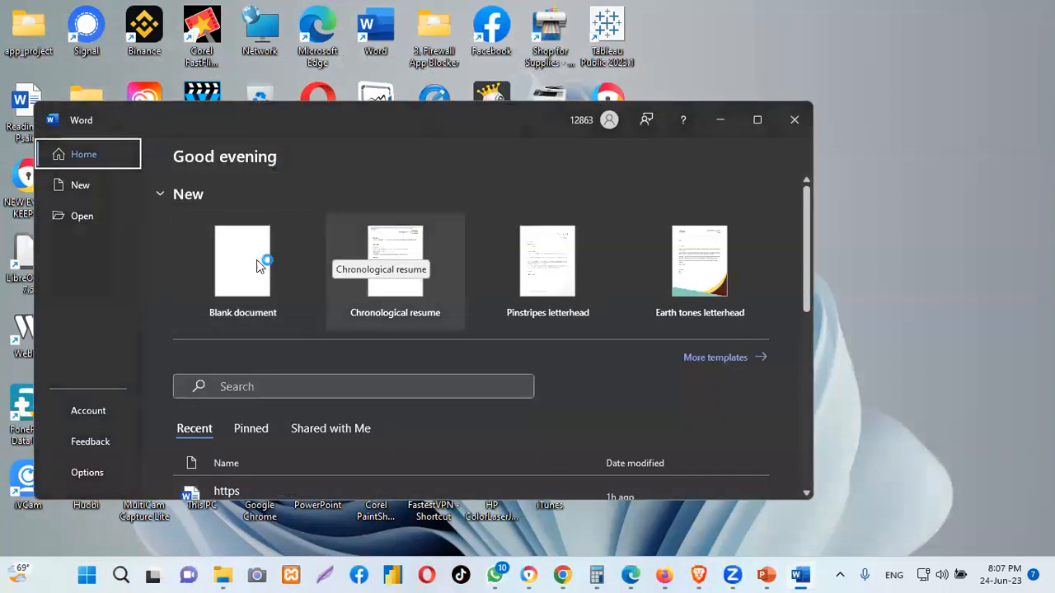
# Start a new blank document and maximize the Word window
pyautogui.click(235, 260)
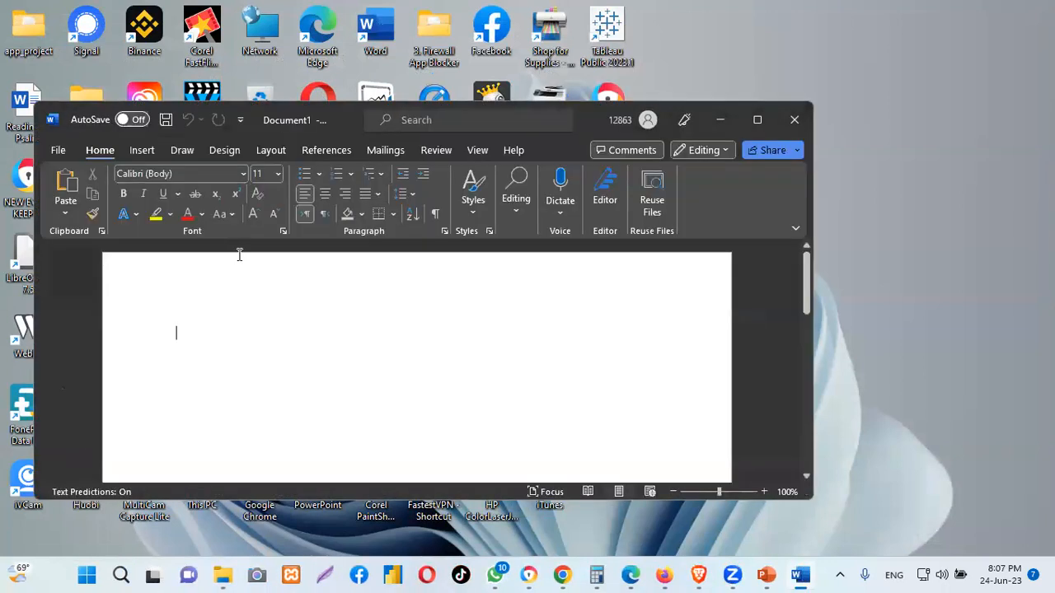
pyautogui.click(757, 122)
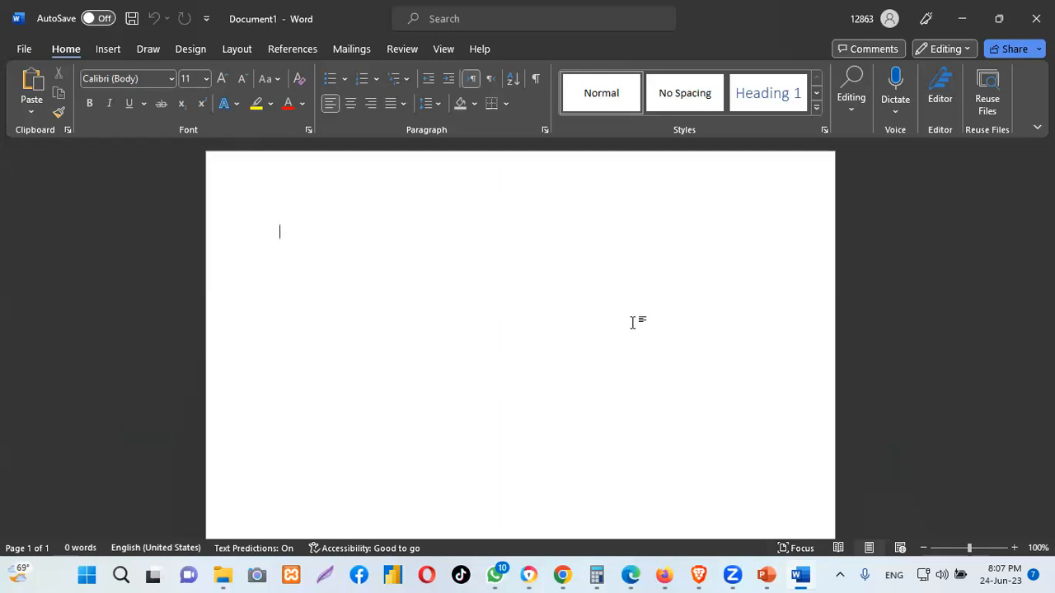
pyautogui.click(539, 68)
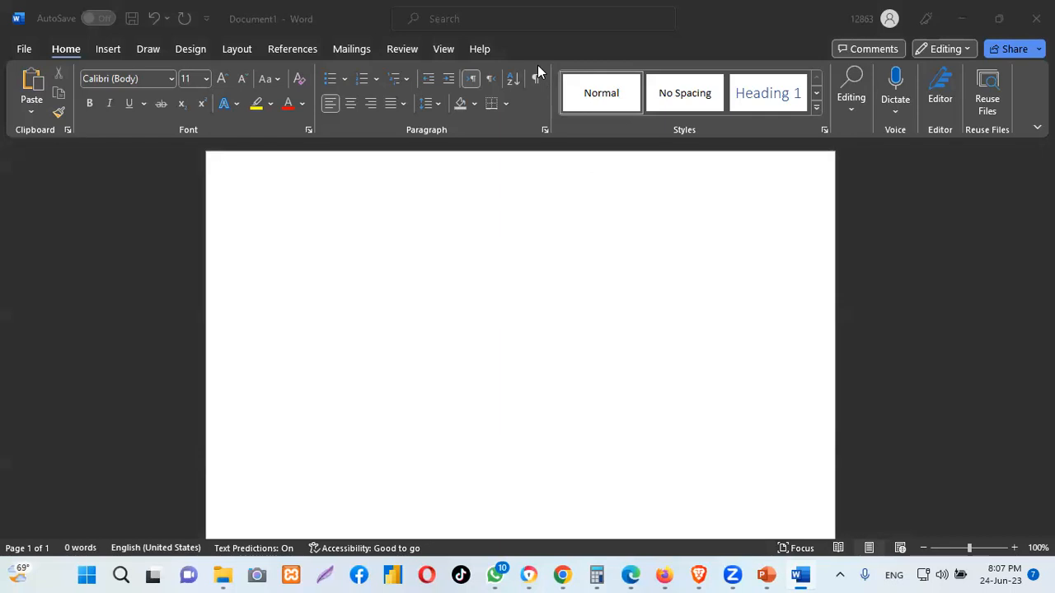
# Set the font size to 14 on the blank page and show the Layout options
pyautogui.click(356, 194)
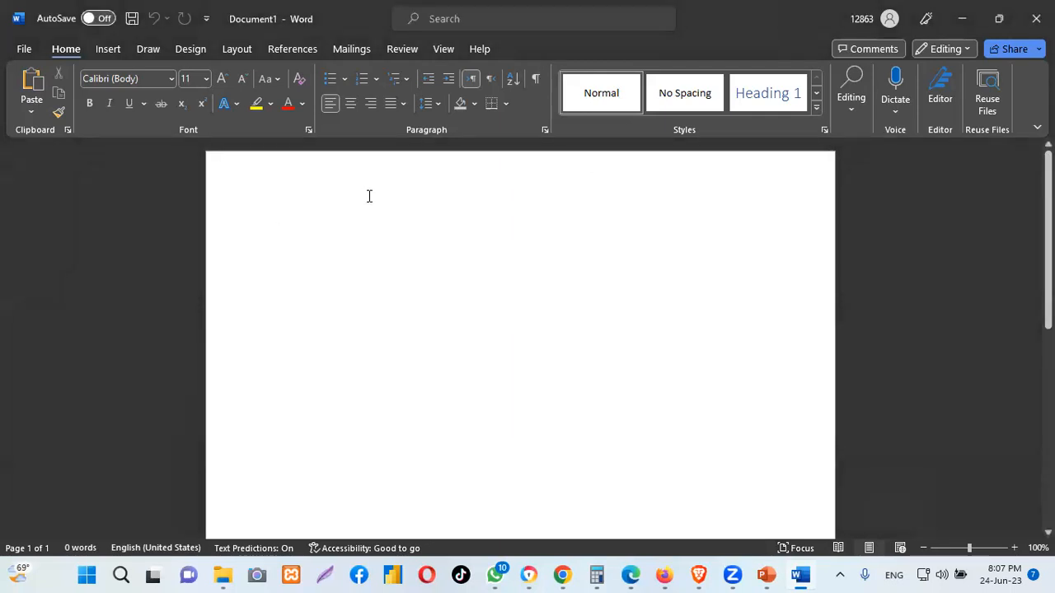
pyautogui.click(205, 80)
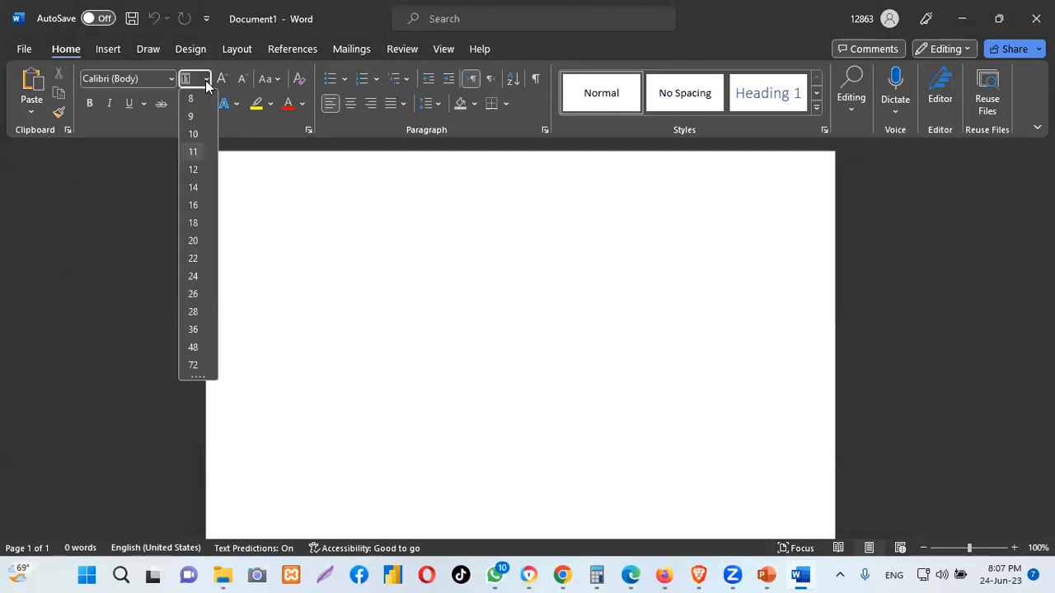
pyautogui.click(194, 188)
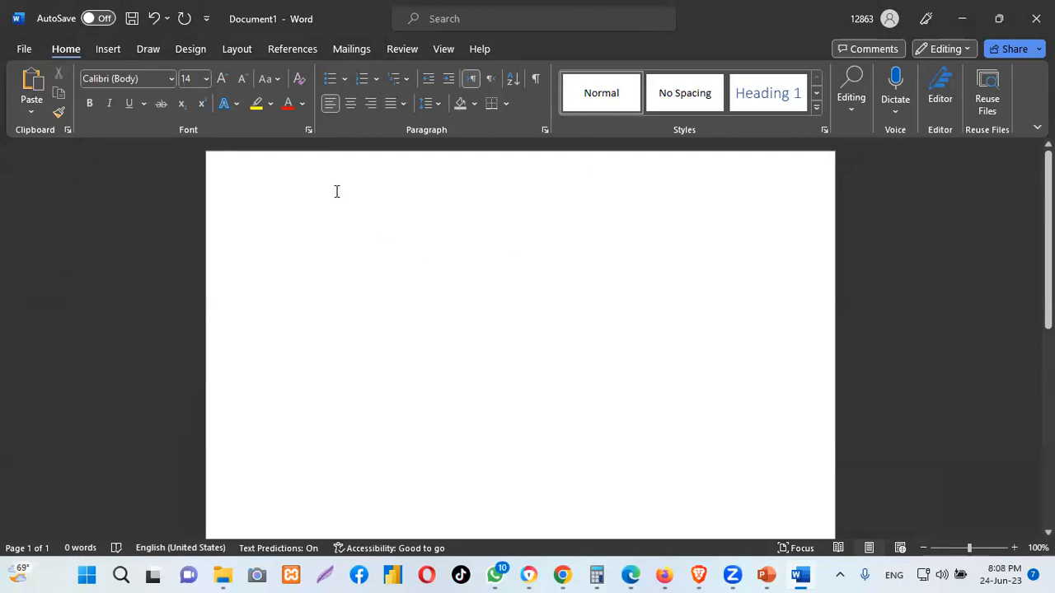
pyautogui.click(237, 49)
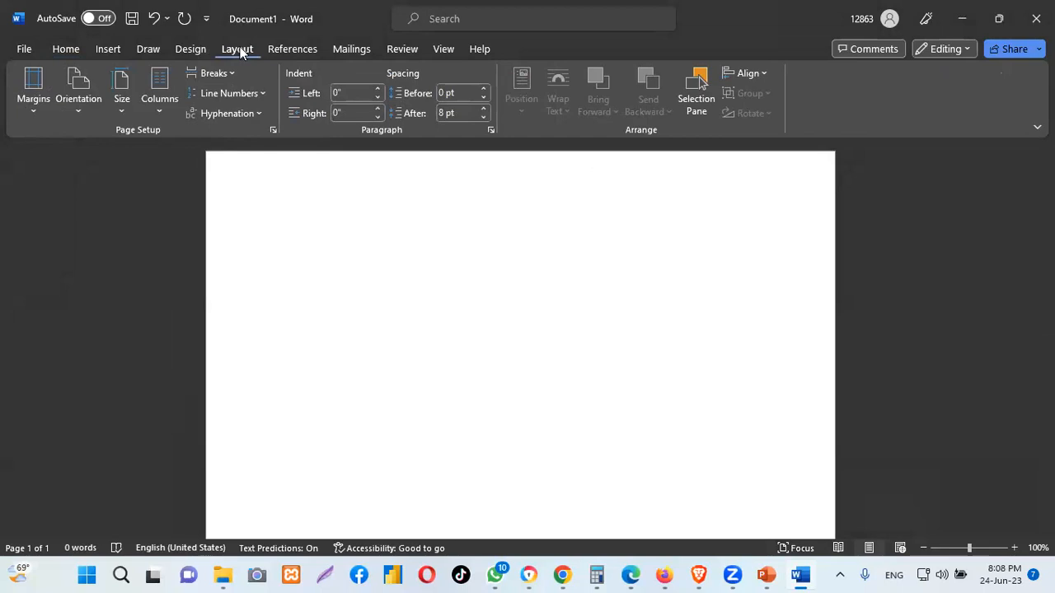
# Change the paper size to A4, then to A5
pyautogui.click(122, 107)
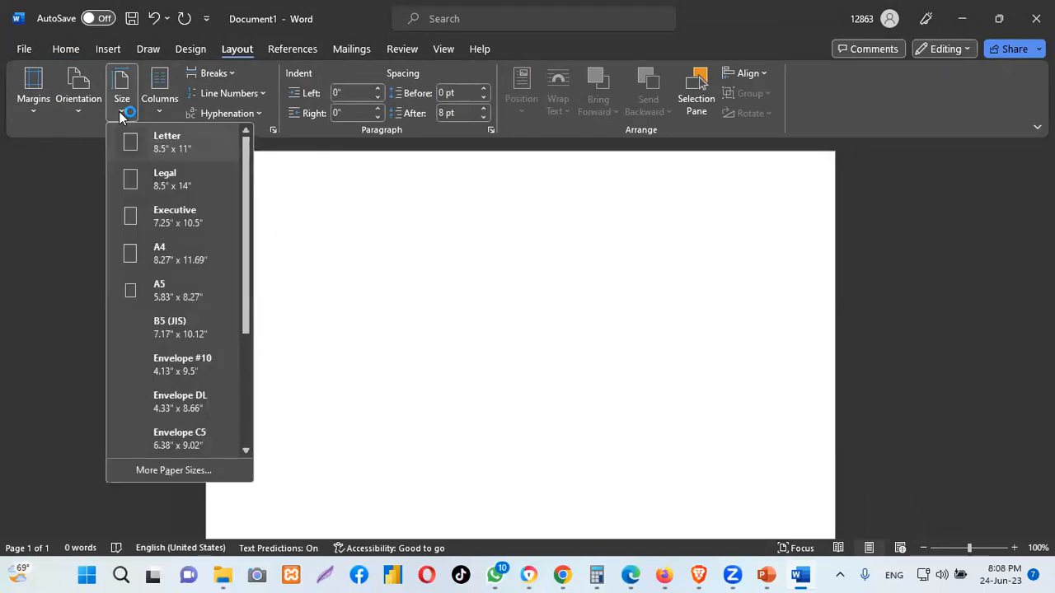
pyautogui.click(173, 253)
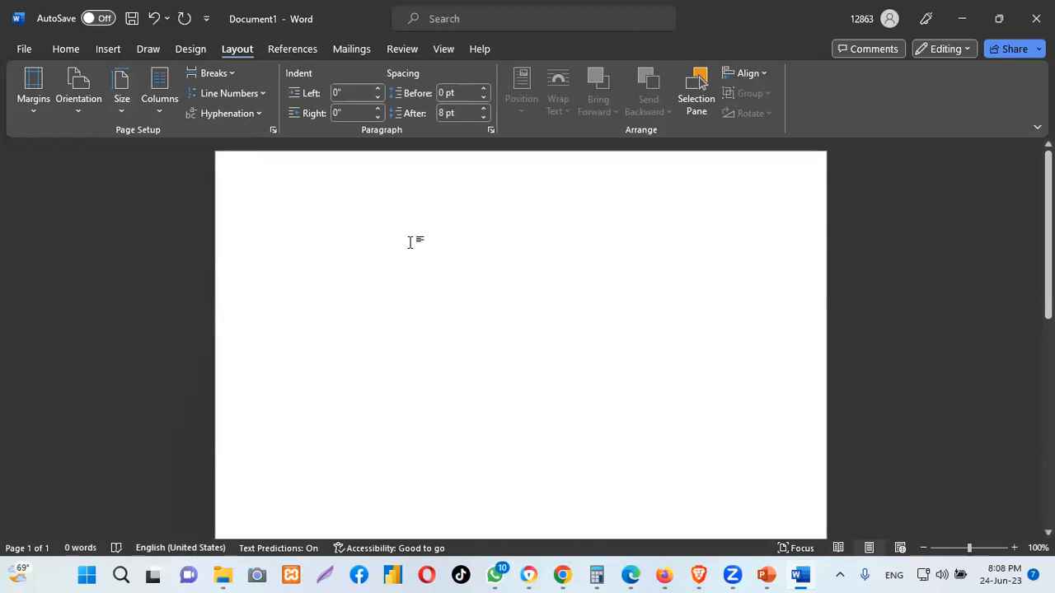
pyautogui.click(118, 112)
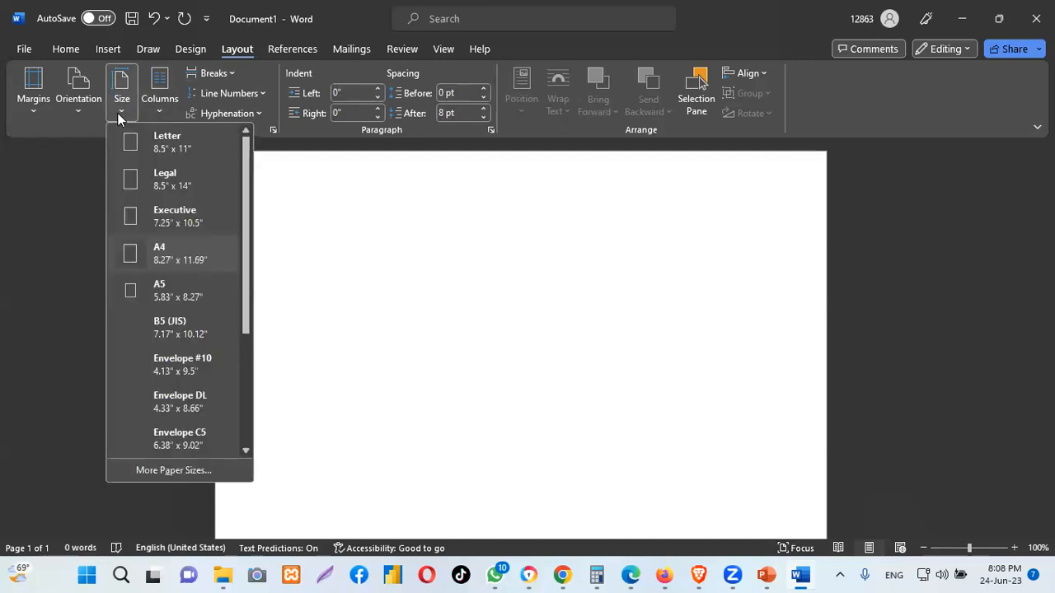
pyautogui.click(168, 290)
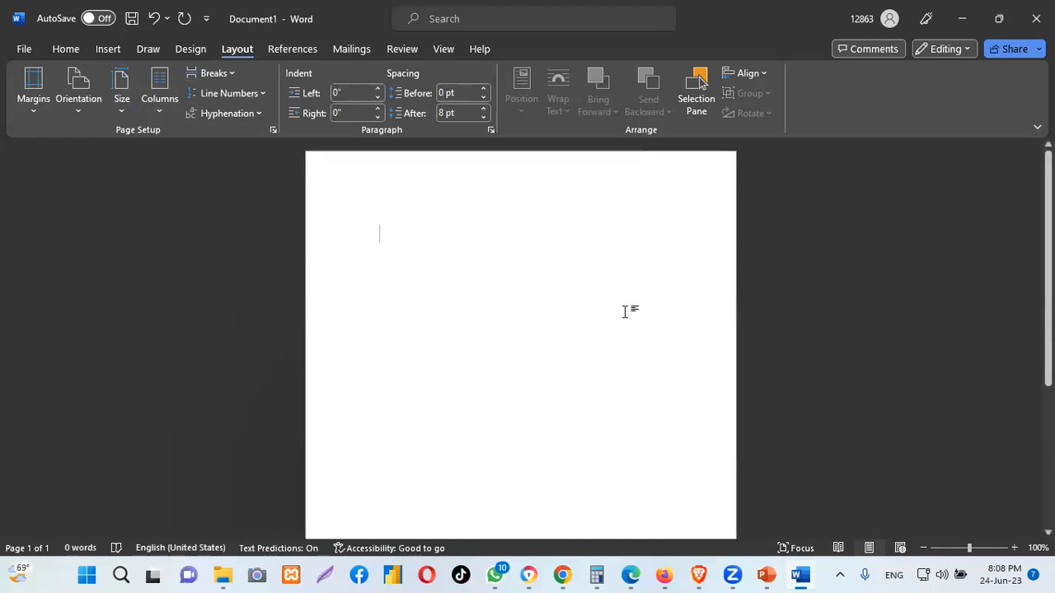
pyautogui.scroll(-2, 683, 323)
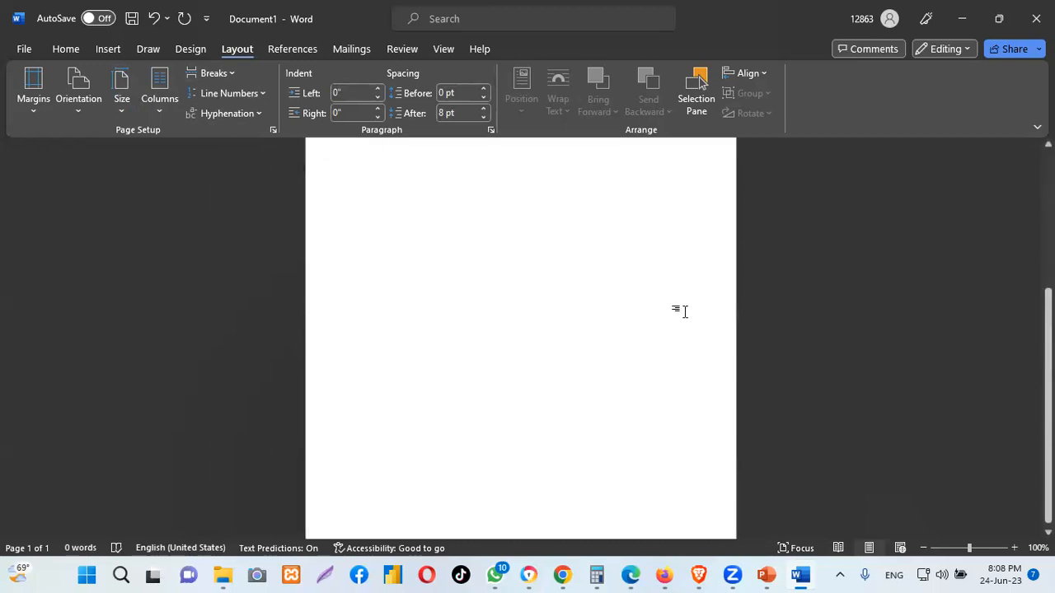
pyautogui.scroll(2, 679, 319)
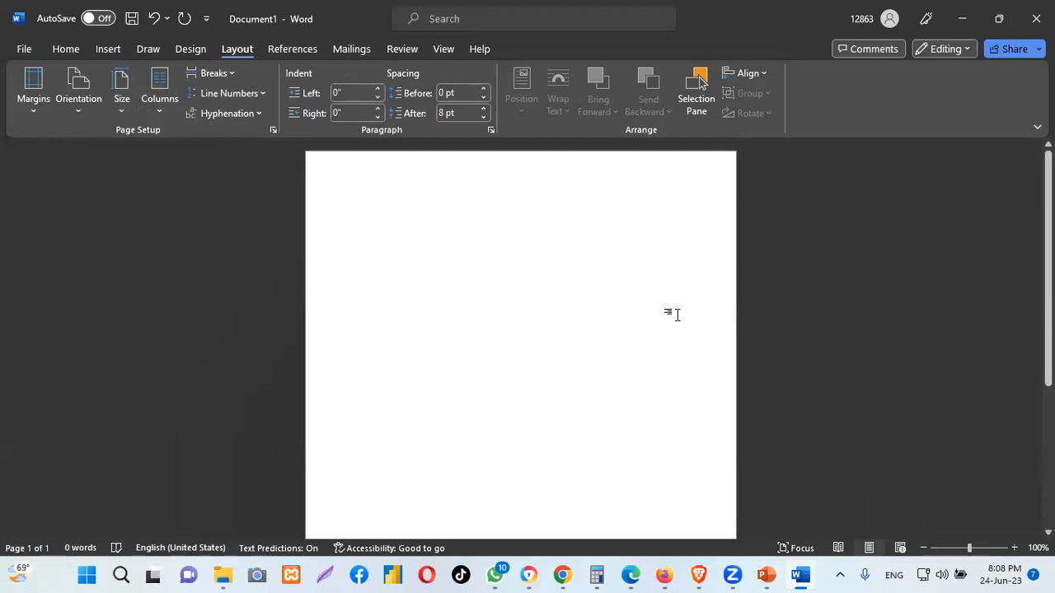
# Switch the paper size back to Letter, then to Legal
pyautogui.click(122, 115)
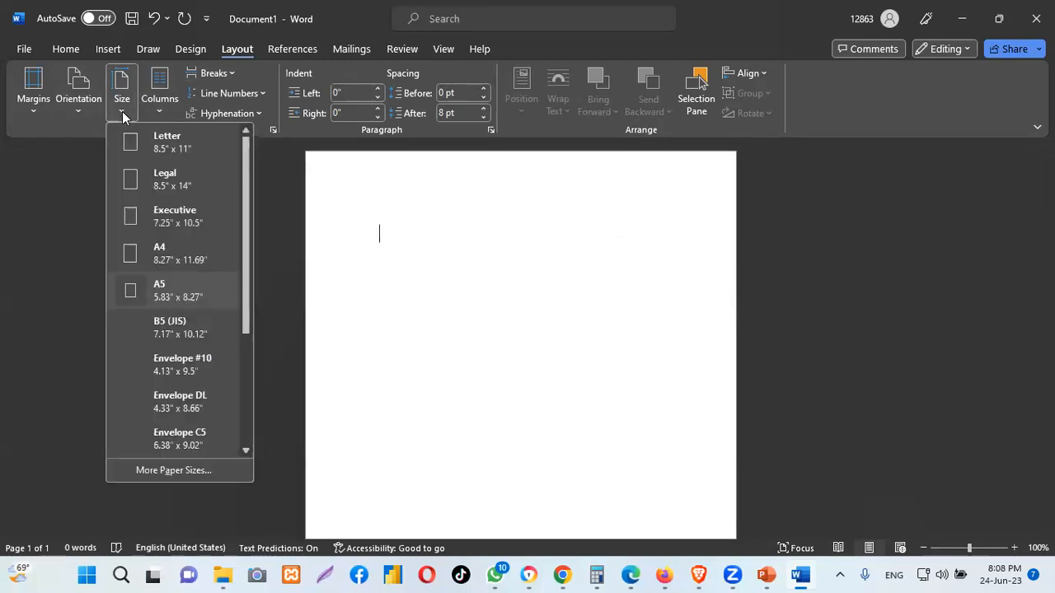
pyautogui.click(167, 141)
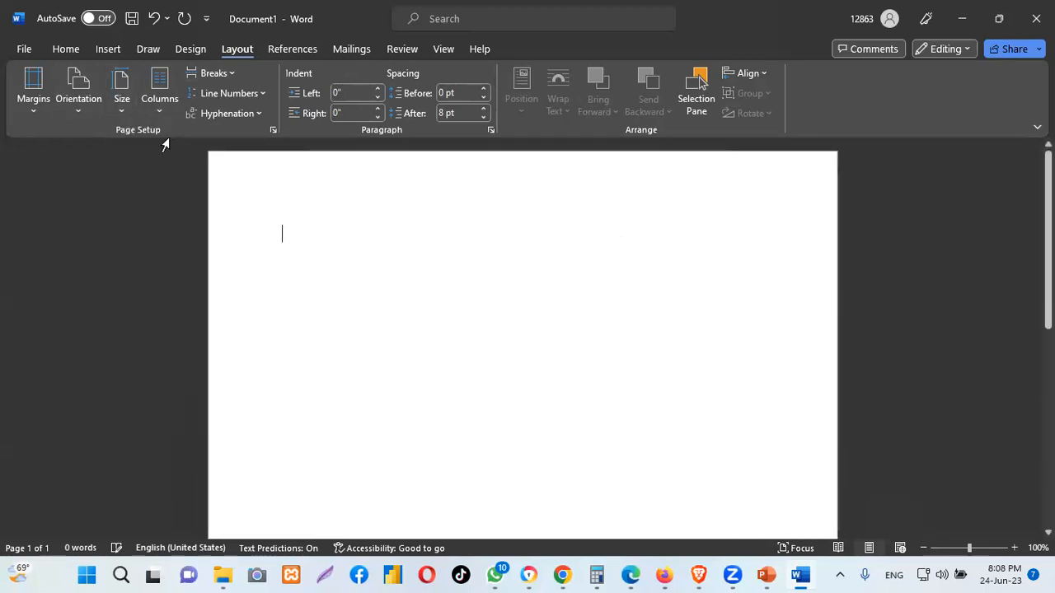
pyautogui.scroll(-3, 532, 343)
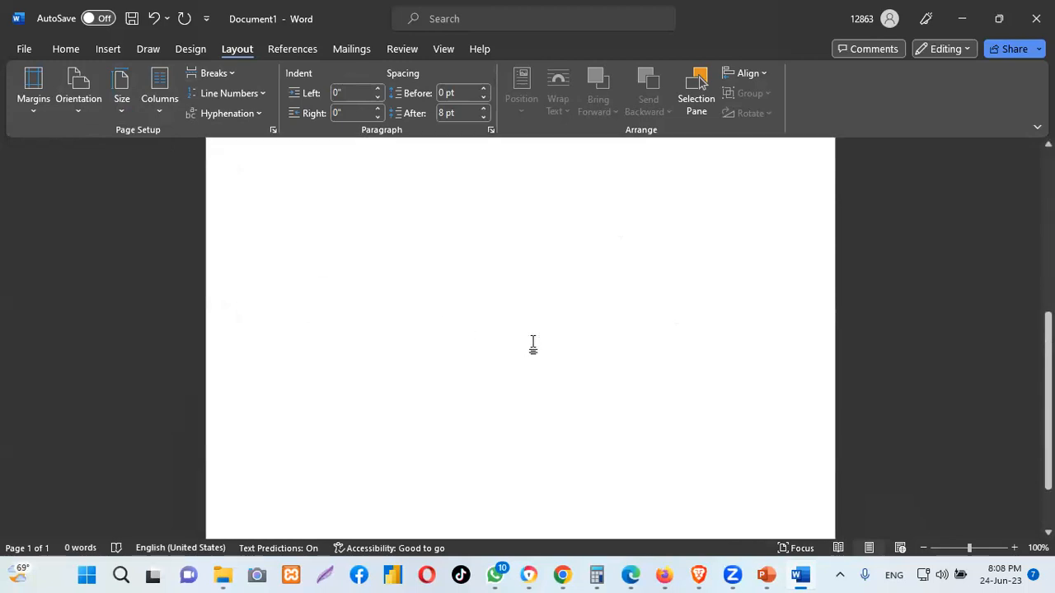
pyautogui.scroll(3, 532, 343)
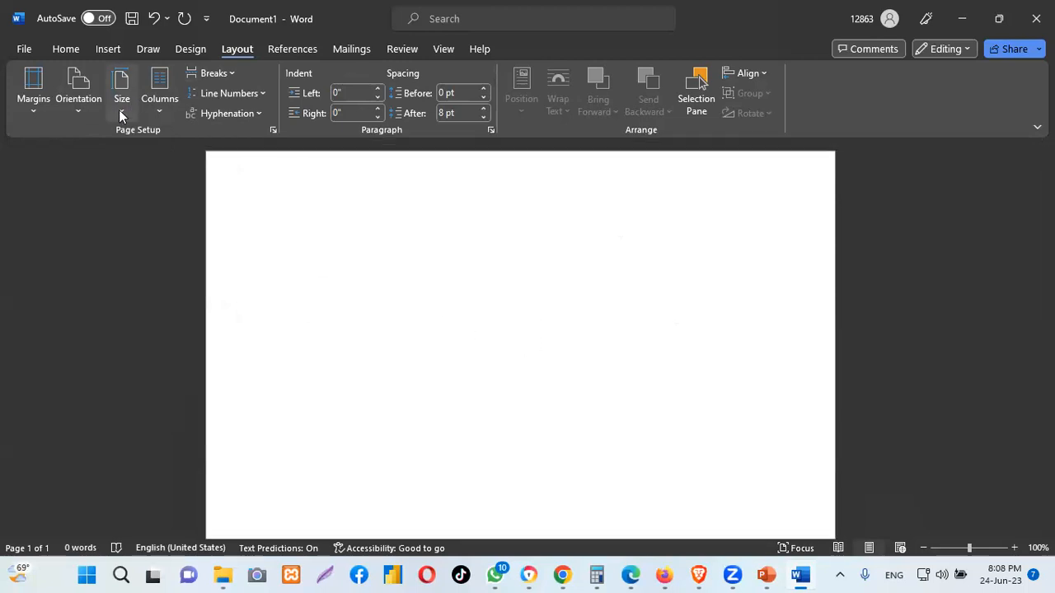
pyautogui.click(121, 115)
pyautogui.click(165, 179)
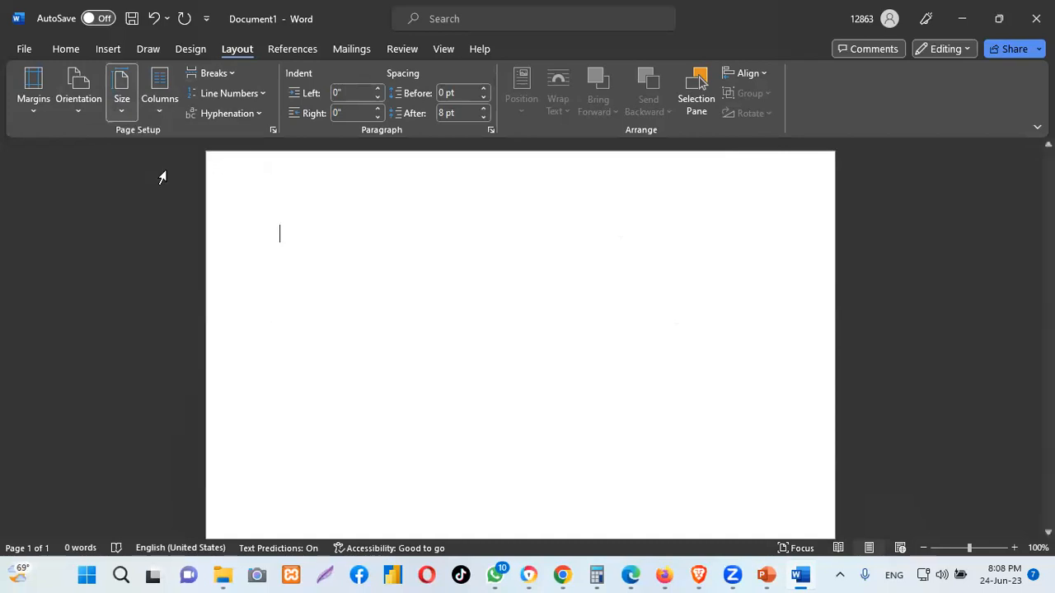
pyautogui.scroll(-2, 483, 255)
pyautogui.scroll(2, 483, 252)
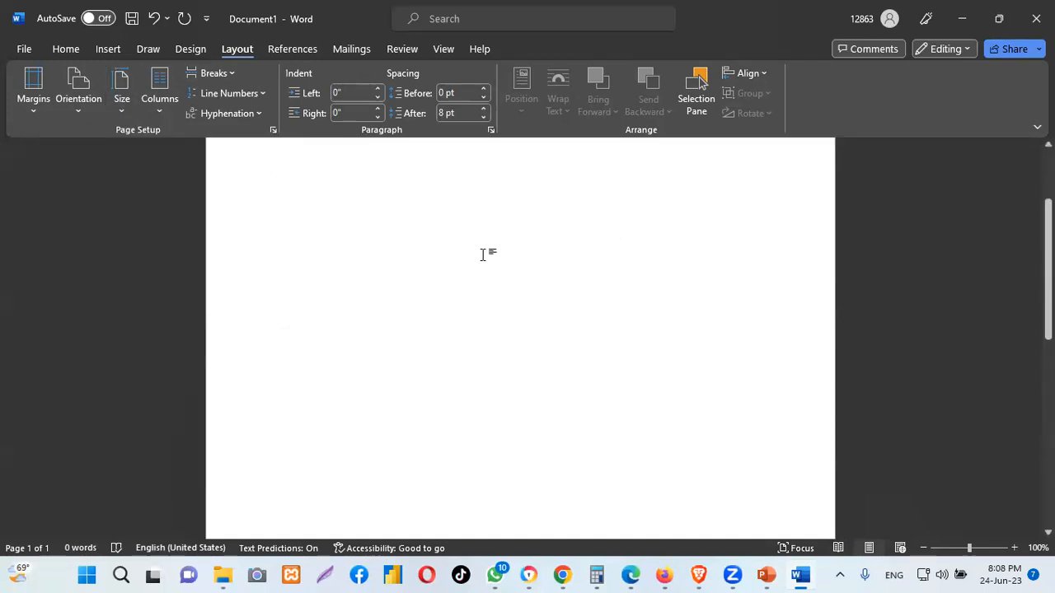
# Try the Japanese Postcard and Envelope Monarch paper sizes
pyautogui.click(120, 113)
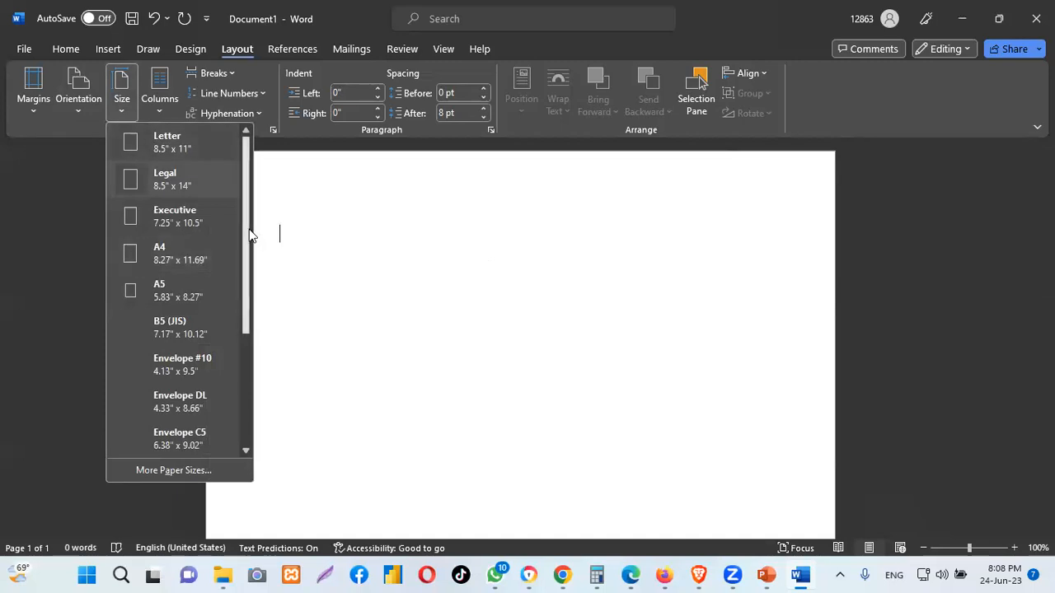
pyautogui.scroll(-3, 248, 320)
pyautogui.moveTo(248, 320); pyautogui.dragTo(247, 355)
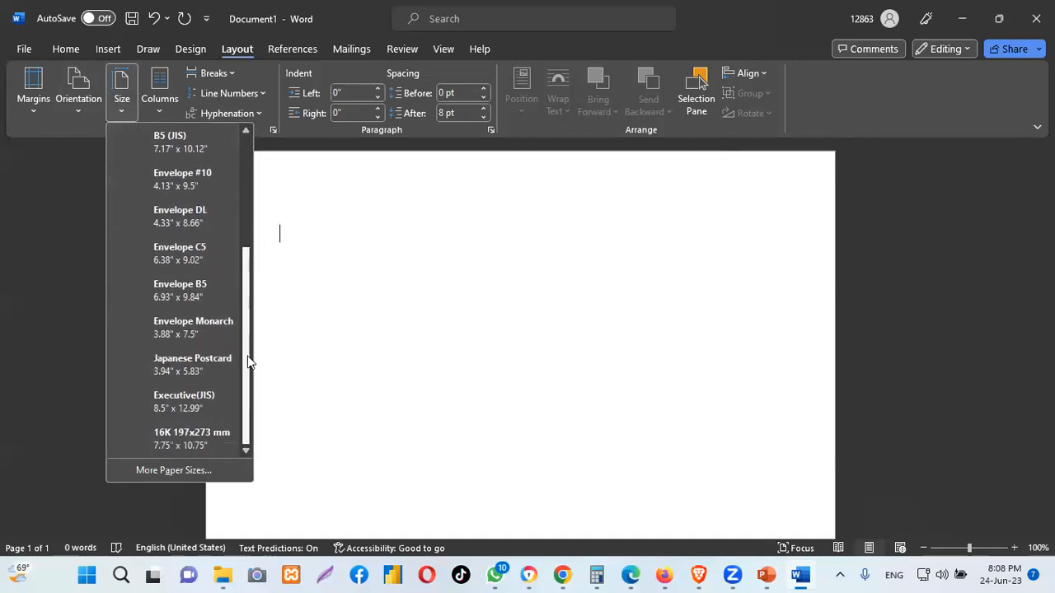
pyautogui.click(194, 369)
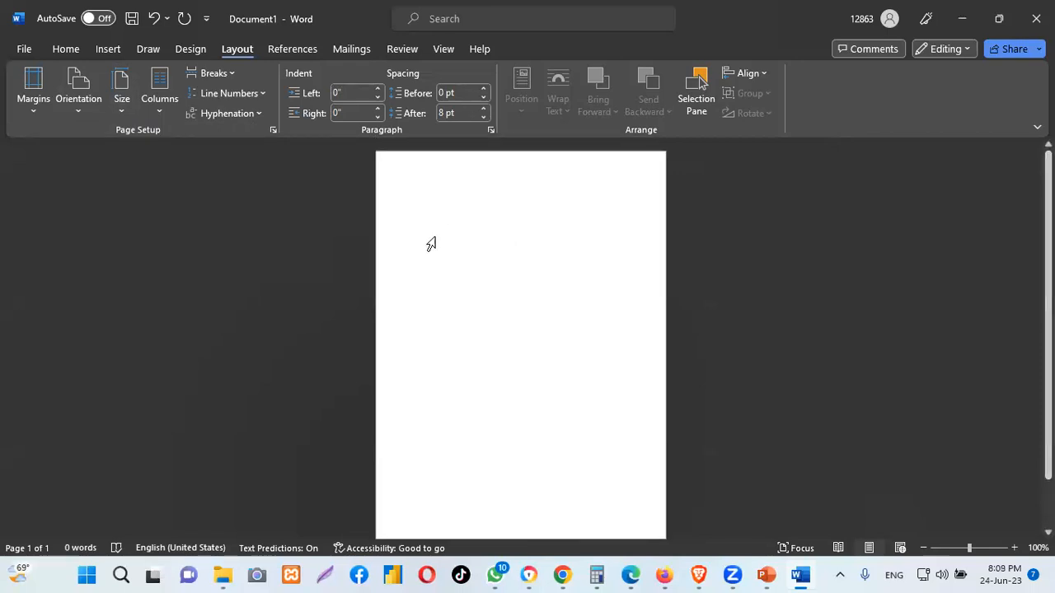
pyautogui.click(120, 114)
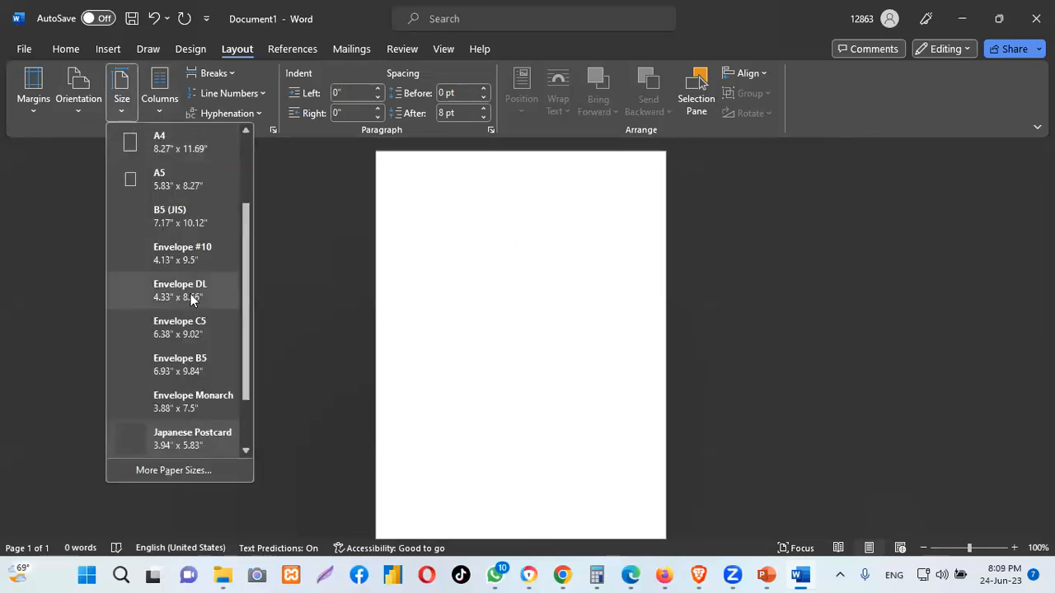
pyautogui.click(193, 400)
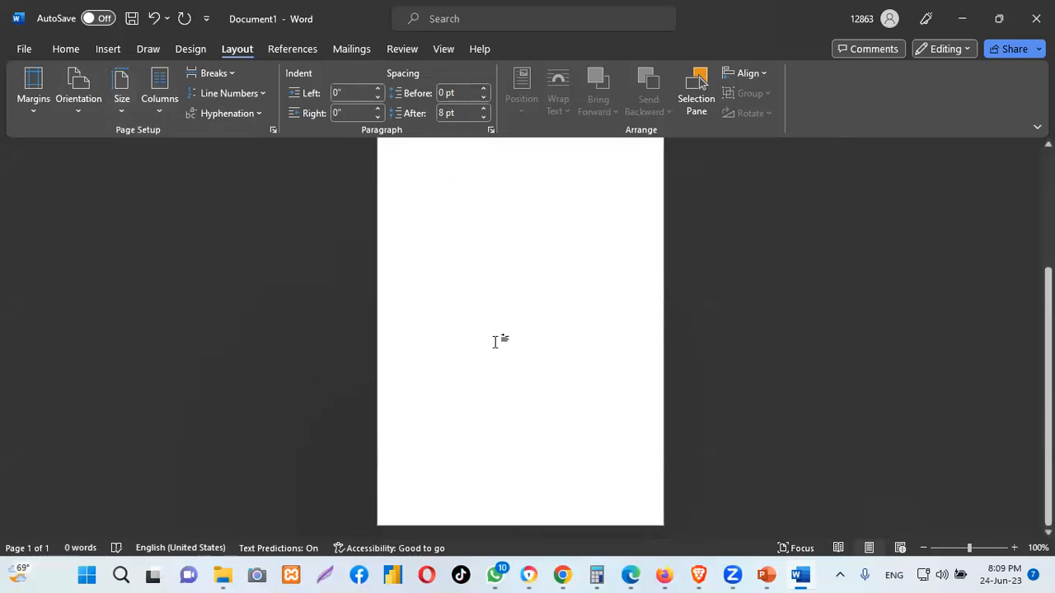
# Set the paper size to A4
pyautogui.click(120, 107)
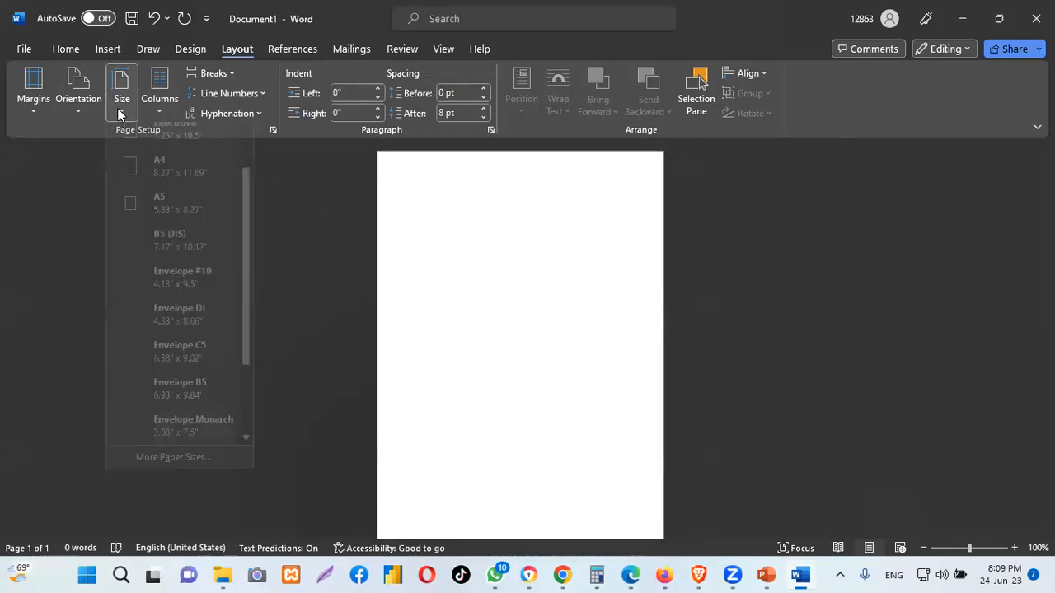
pyautogui.scroll(-1, 186, 276)
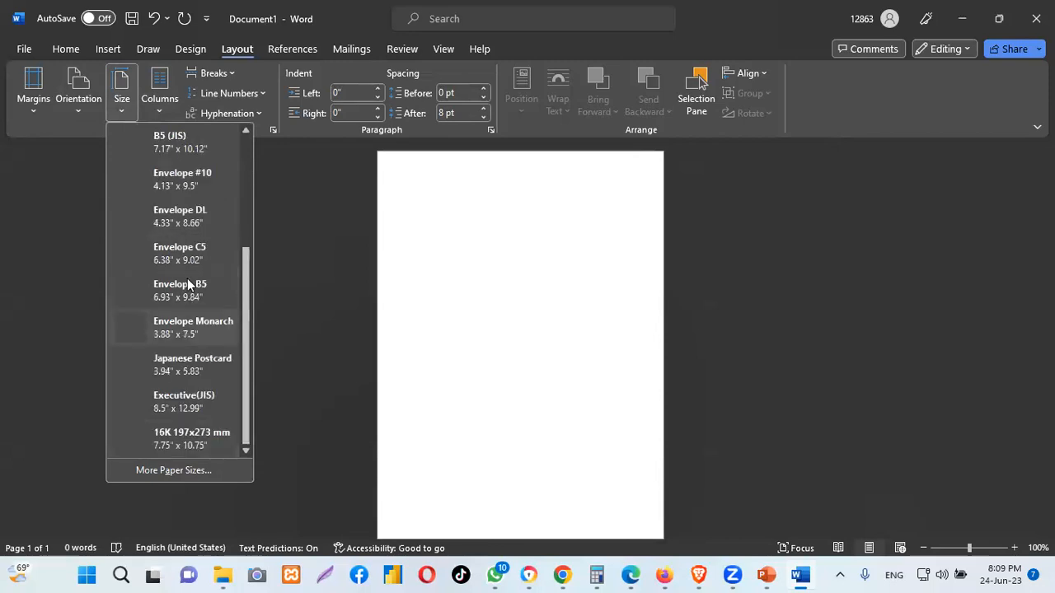
pyautogui.scroll(1, 192, 289)
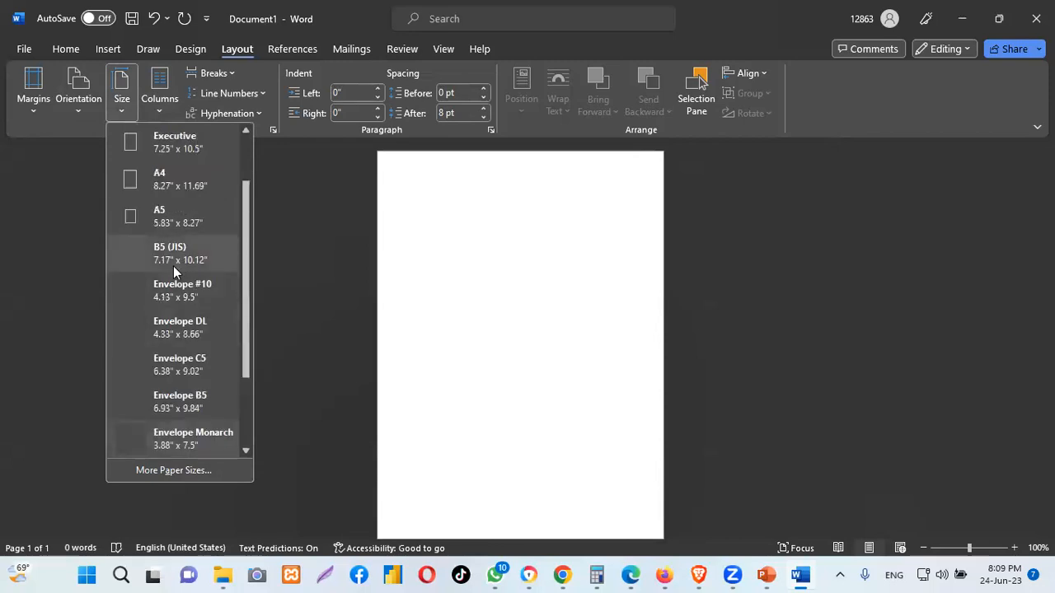
pyautogui.click(170, 177)
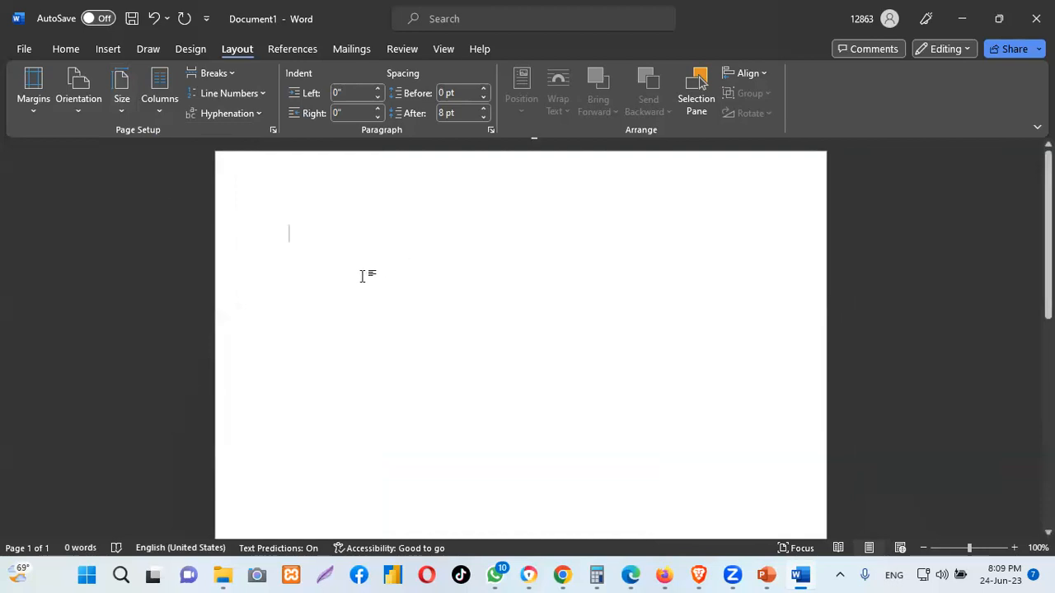
pyautogui.click(283, 31)
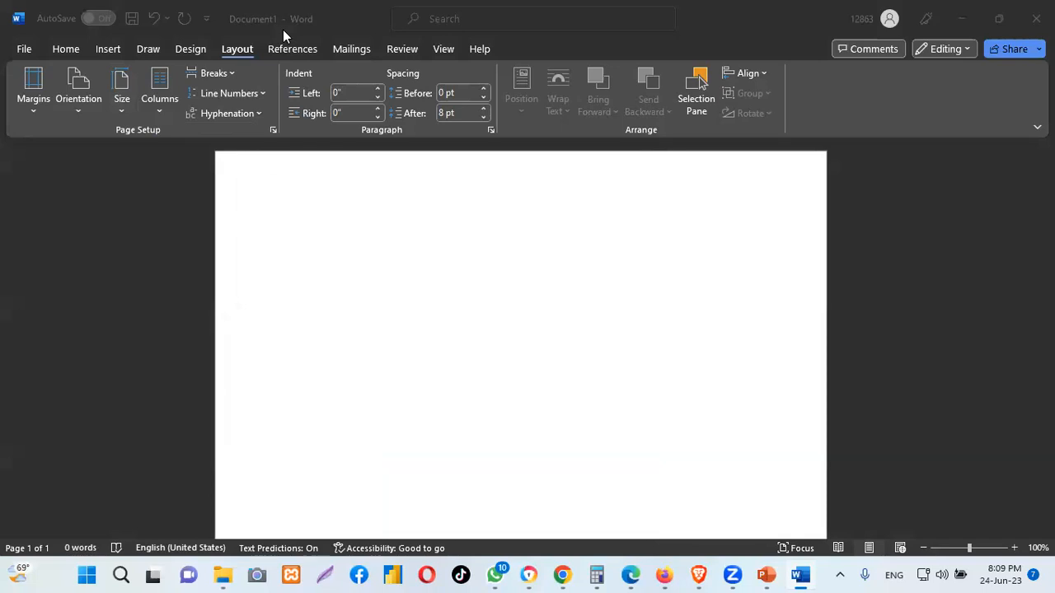
pyautogui.click(748, 274)
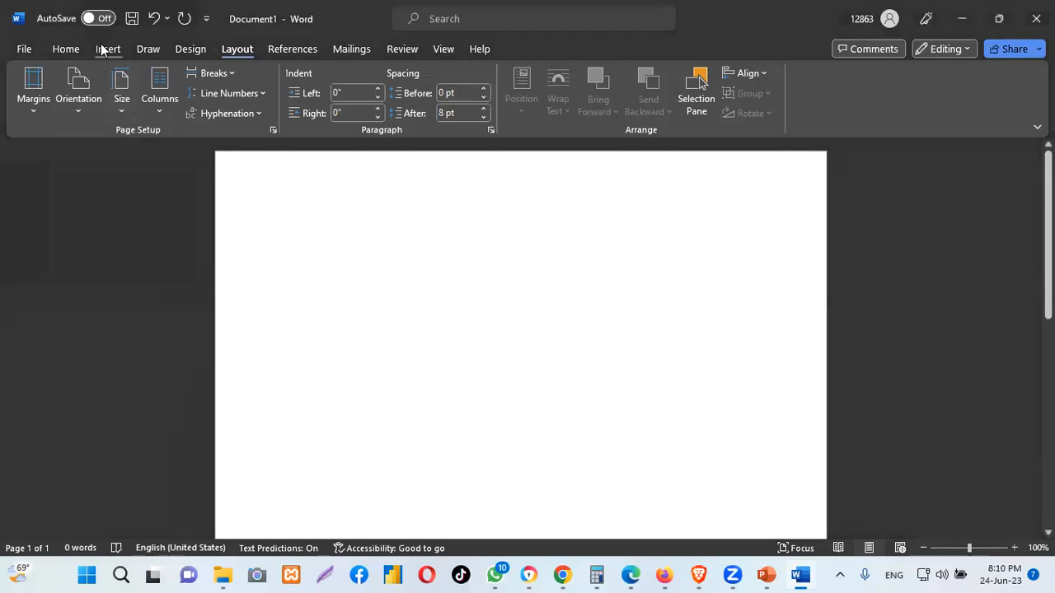
# Search Online Pictures for 'A picture of Aa black nam'
pyautogui.click(107, 49)
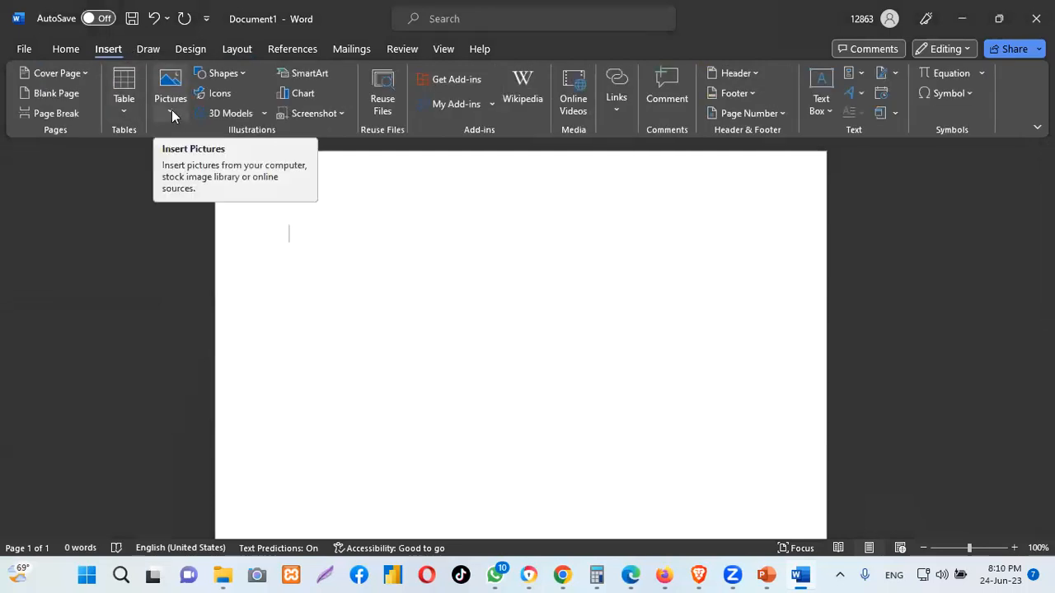
pyautogui.click(172, 113)
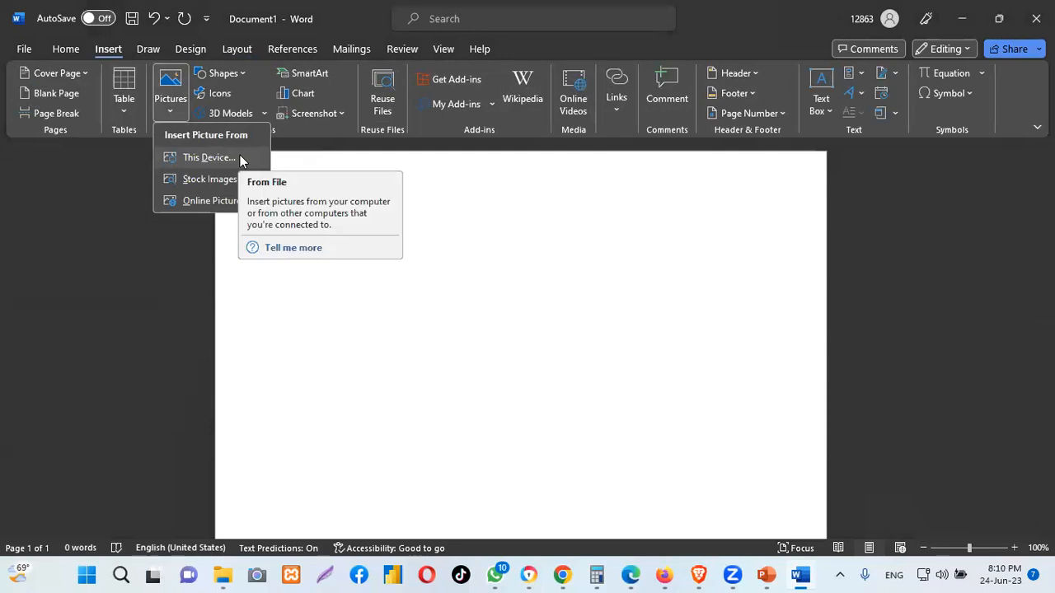
pyautogui.click(216, 200)
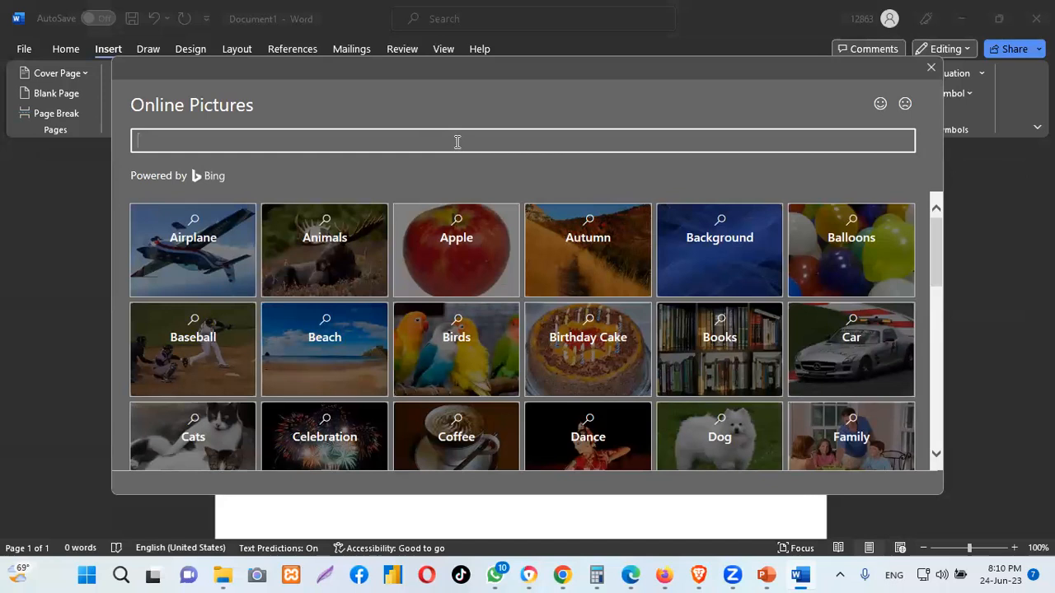
pyautogui.write('A picture')
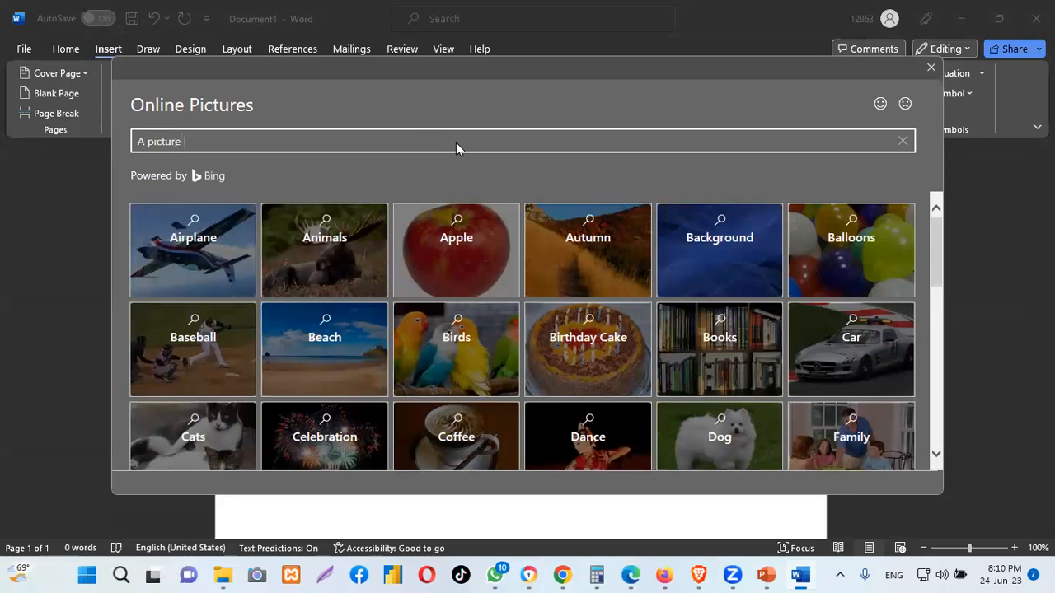
pyautogui.write(' of')
pyautogui.write(' A')
pyautogui.write('a')
pyautogui.write(' black')
pyautogui.write(' nam')
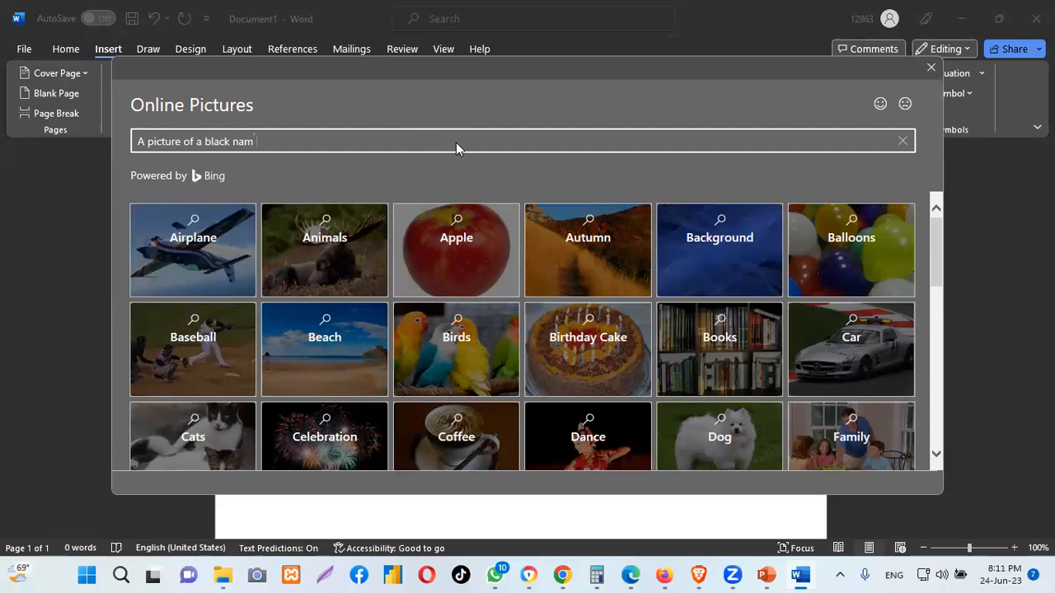
pyautogui.press('Return')
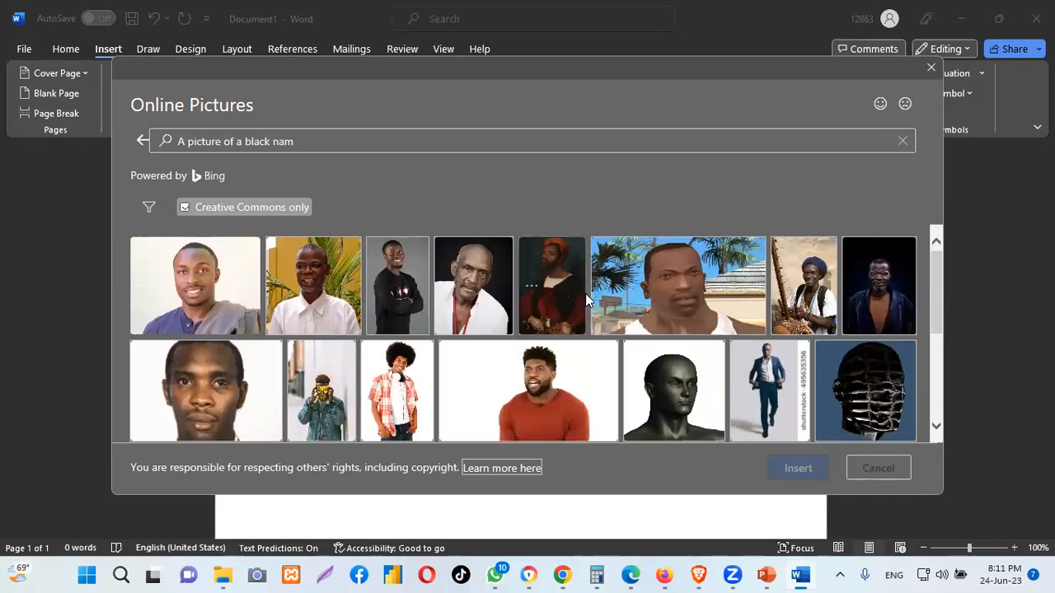
# Scroll the results and select the striped-shirt portrait
pyautogui.scroll(-3, 588, 299)
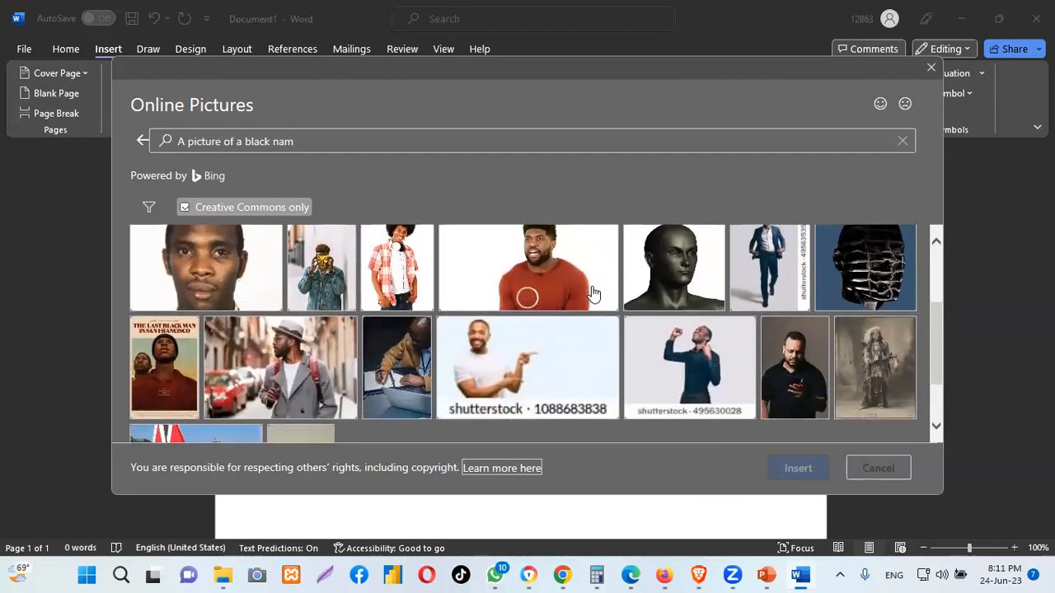
pyautogui.scroll(-1, 602, 309)
pyautogui.scroll(-1, 647, 305)
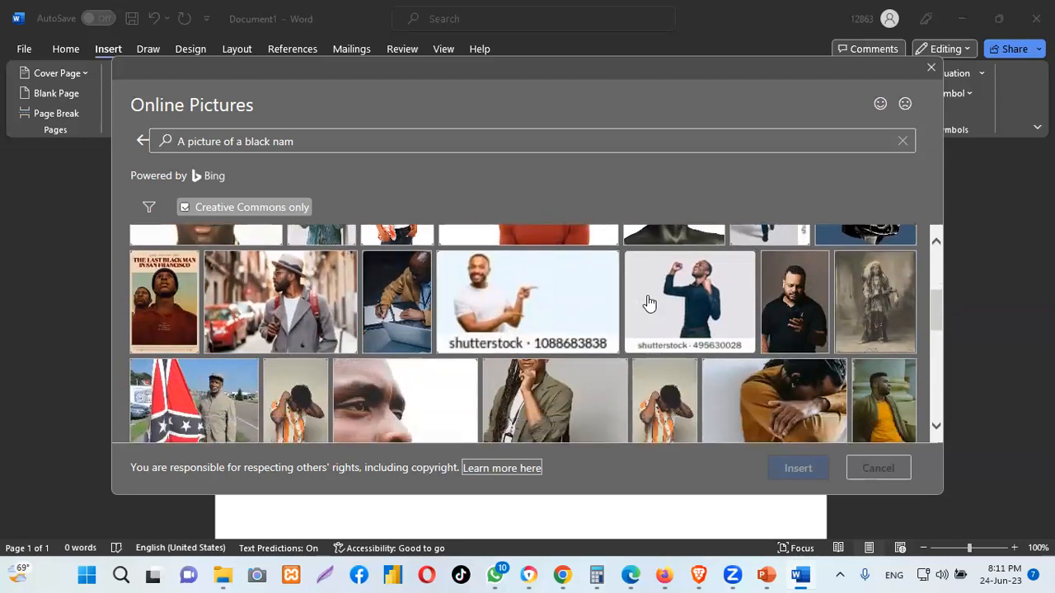
pyautogui.scroll(-3, 648, 304)
pyautogui.scroll(-1, 650, 304)
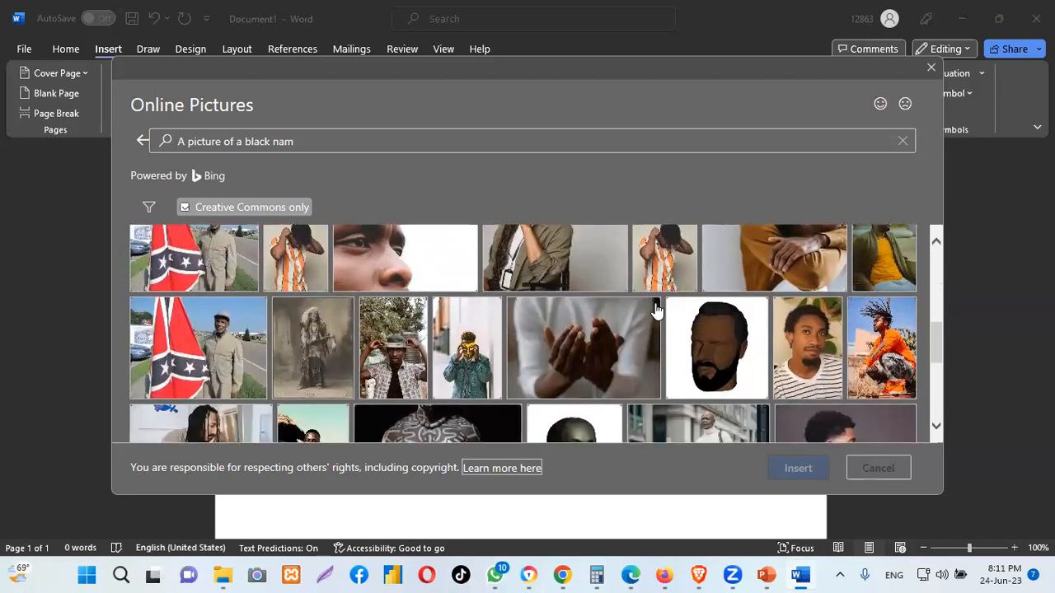
pyautogui.click(811, 333)
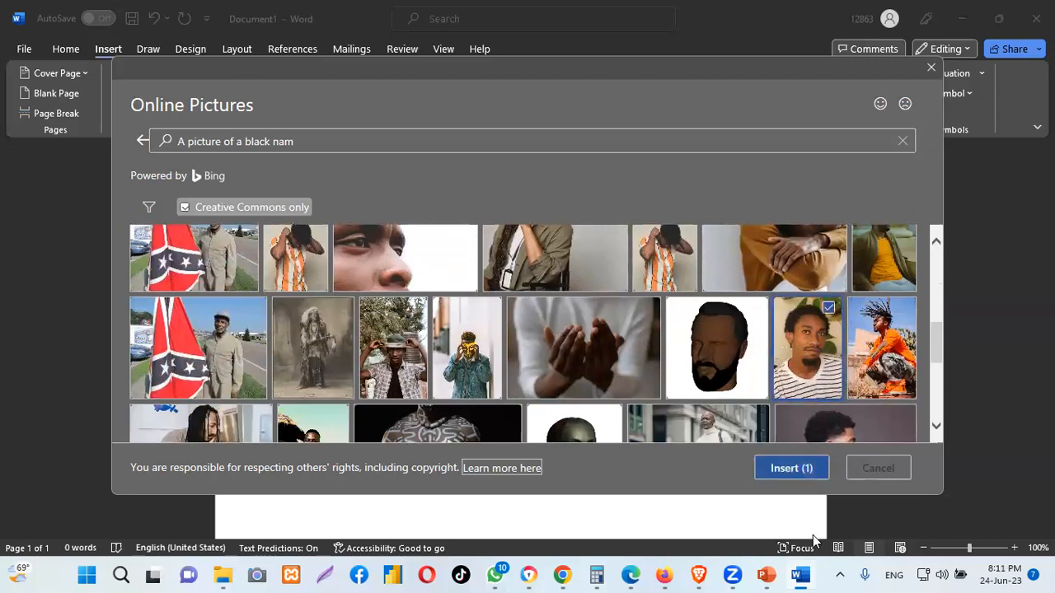
# Insert the striped-shirt portrait and resize it to 4.51 by 4.22 inches
pyautogui.click(790, 468)
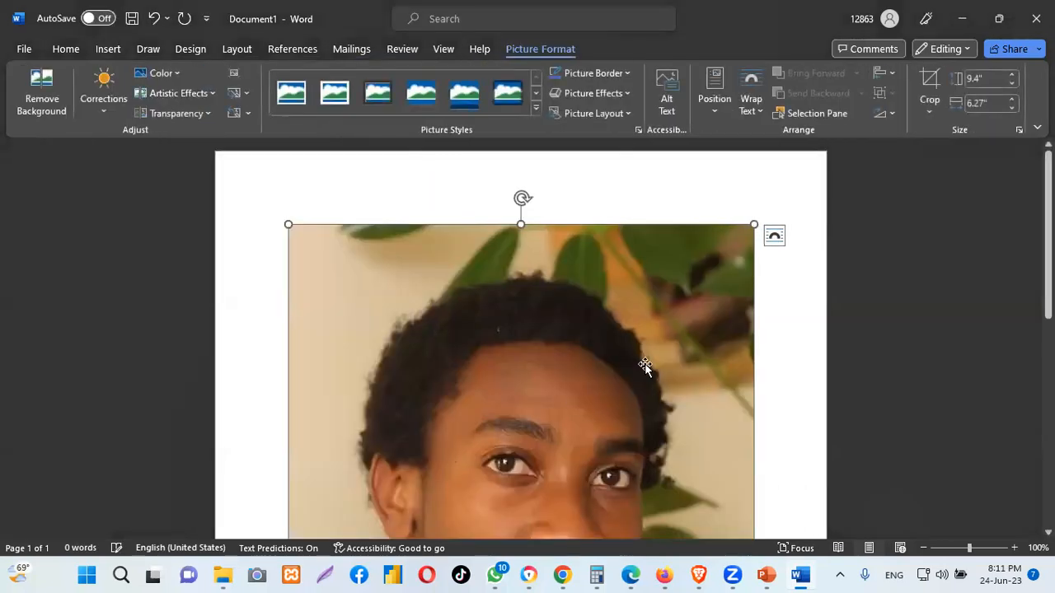
pyautogui.scroll(-10, 1001, 428)
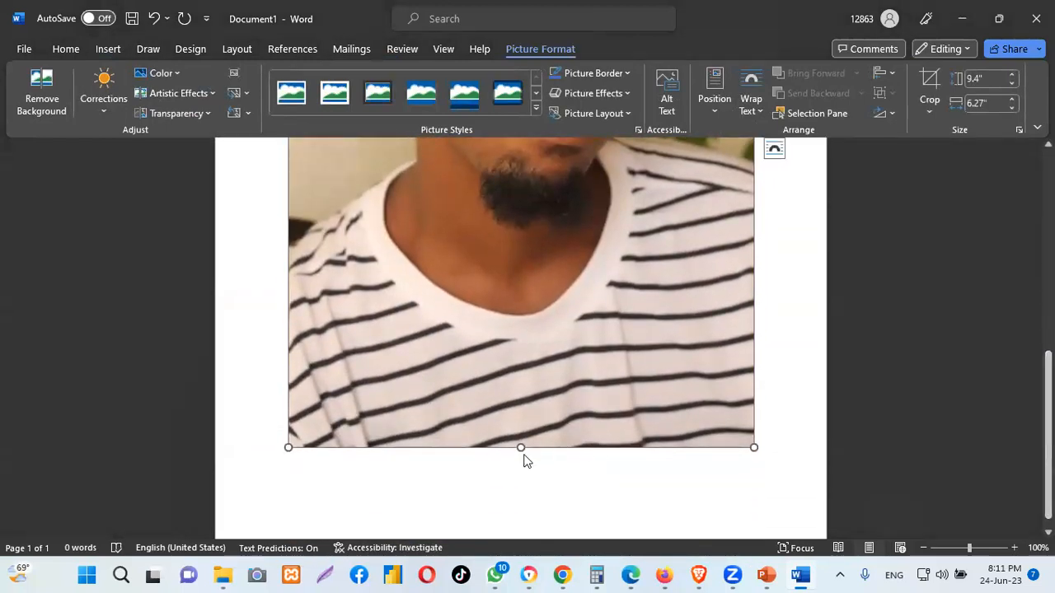
pyautogui.moveTo(523, 446); pyautogui.dragTo(568, 292)
pyautogui.scroll(5, 568, 292)
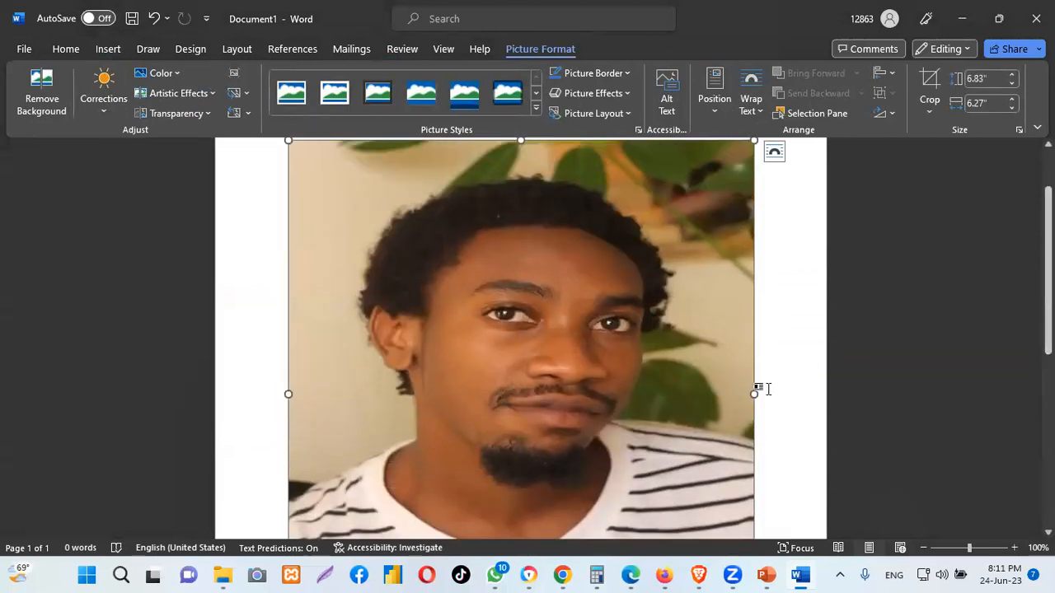
pyautogui.moveTo(754, 394); pyautogui.dragTo(601, 394)
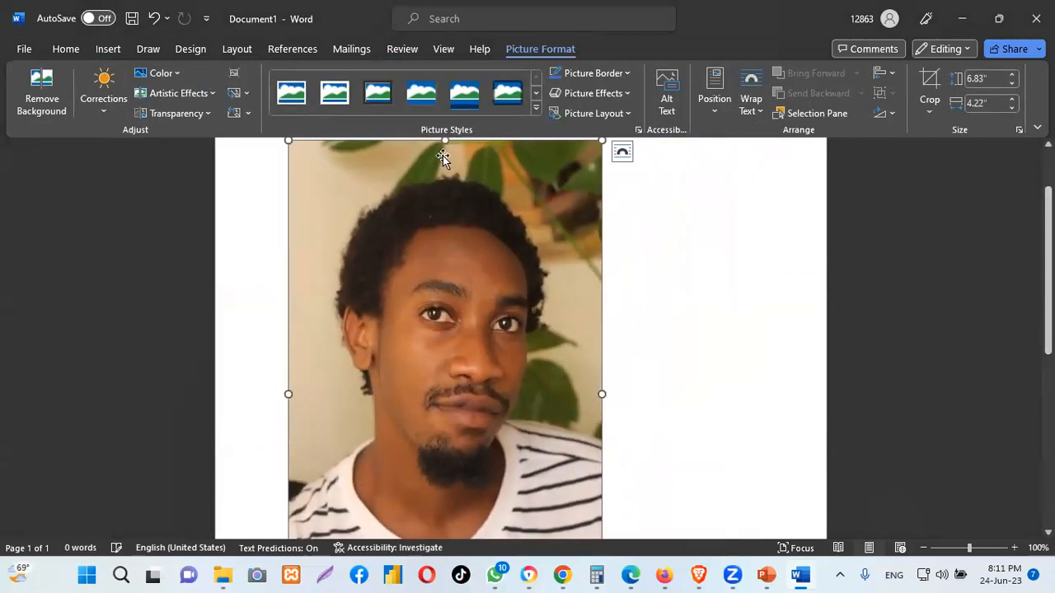
pyautogui.moveTo(454, 210); pyautogui.dragTo(462, 311)
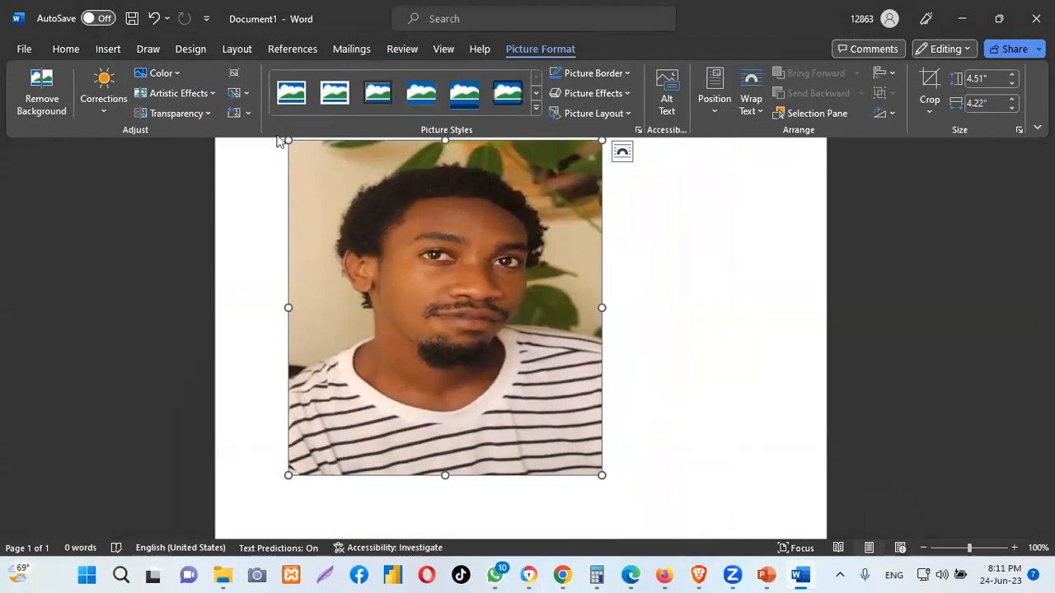
# Apply the Metal Oval picture style to the portrait, leaving Corrections unchanged
pyautogui.click(105, 78)
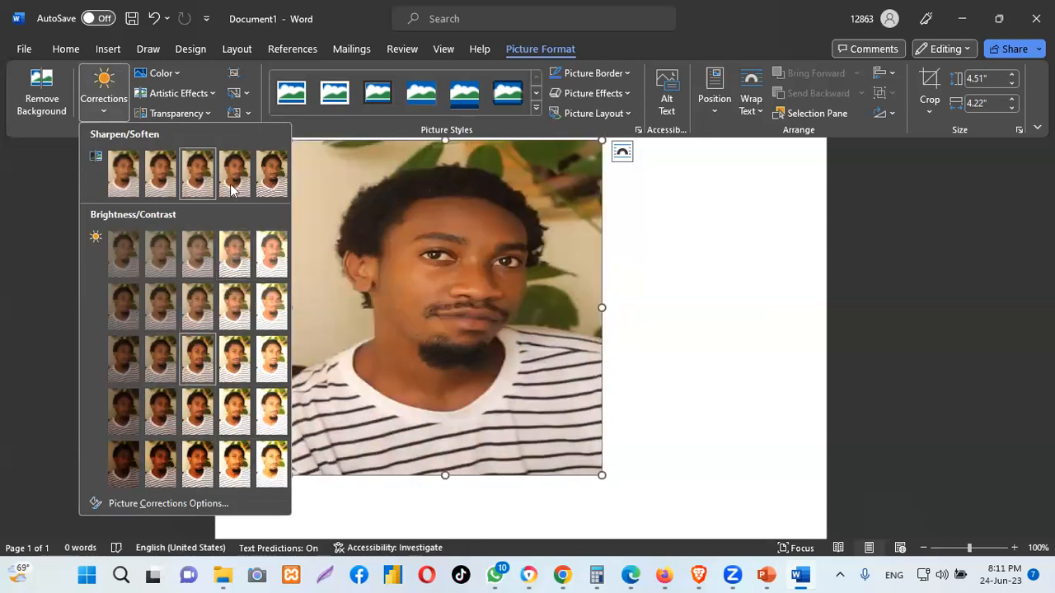
pyautogui.click(700, 221)
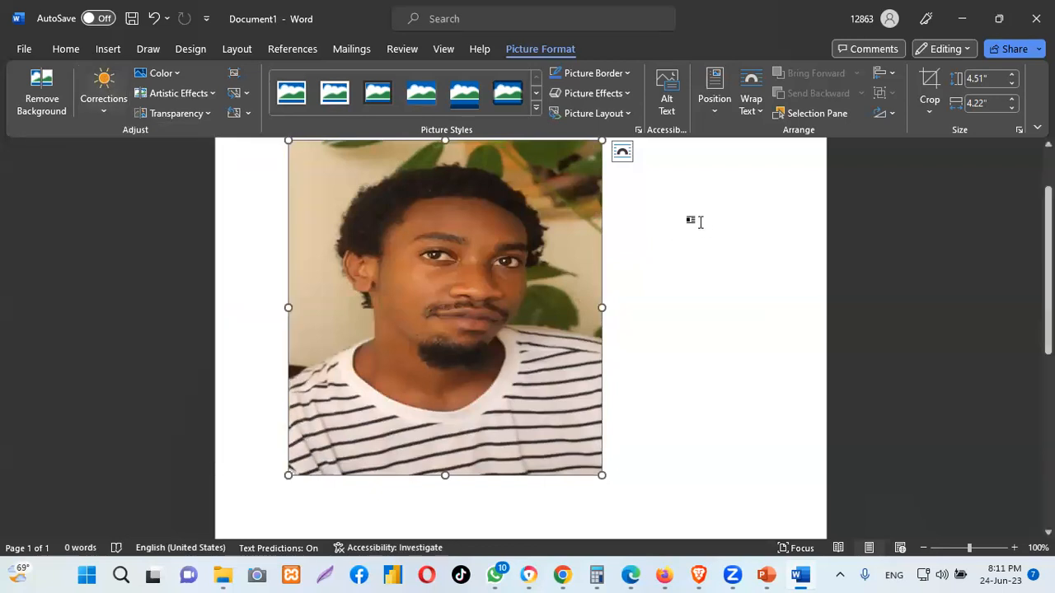
pyautogui.click(535, 108)
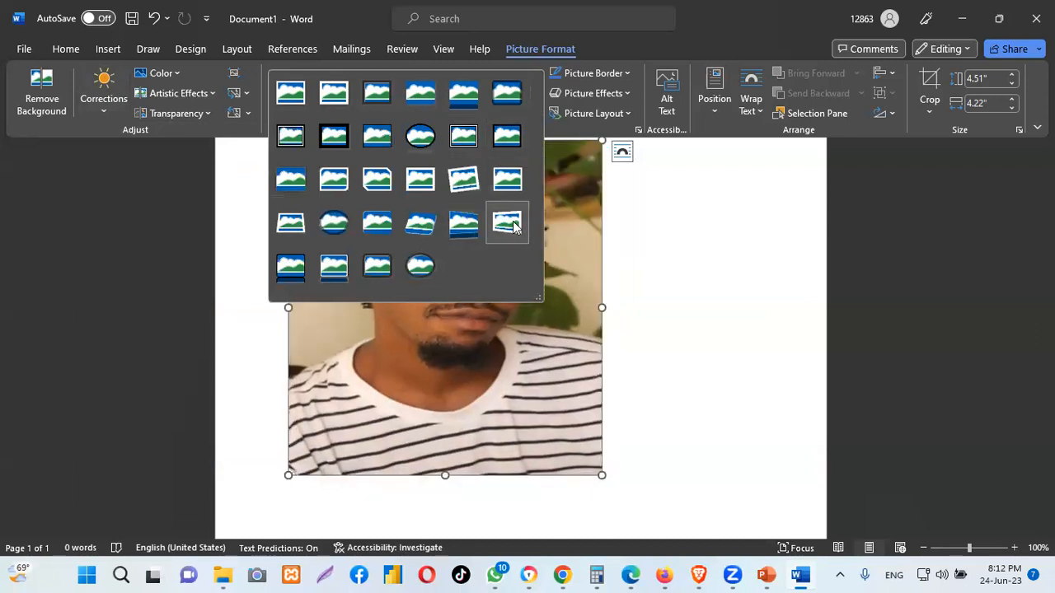
pyautogui.click(425, 271)
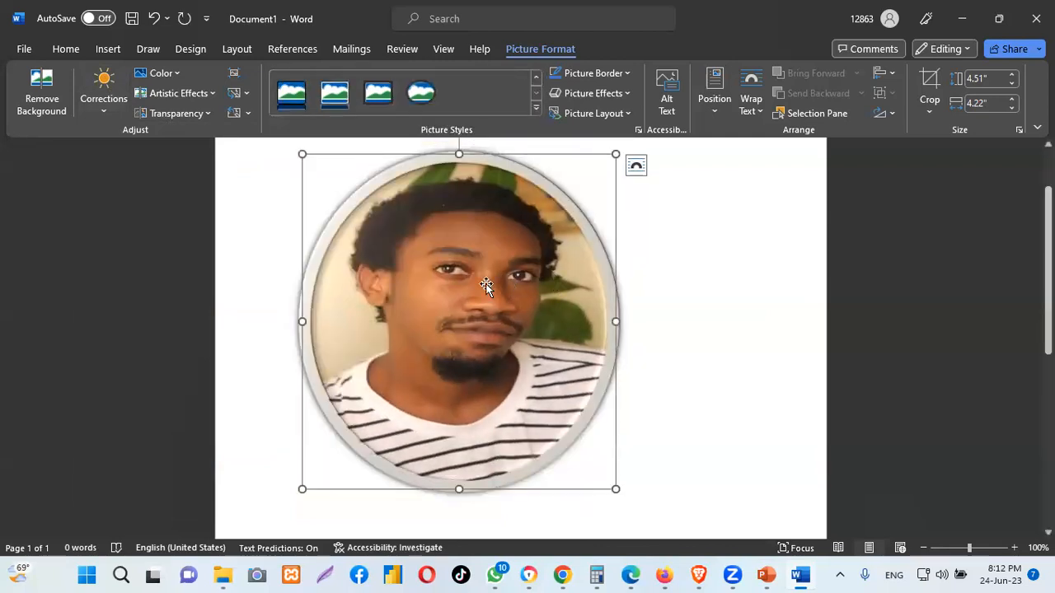
# Set the portrait's text wrapping to Through and shift it on the page
pyautogui.rightClick(487, 286)
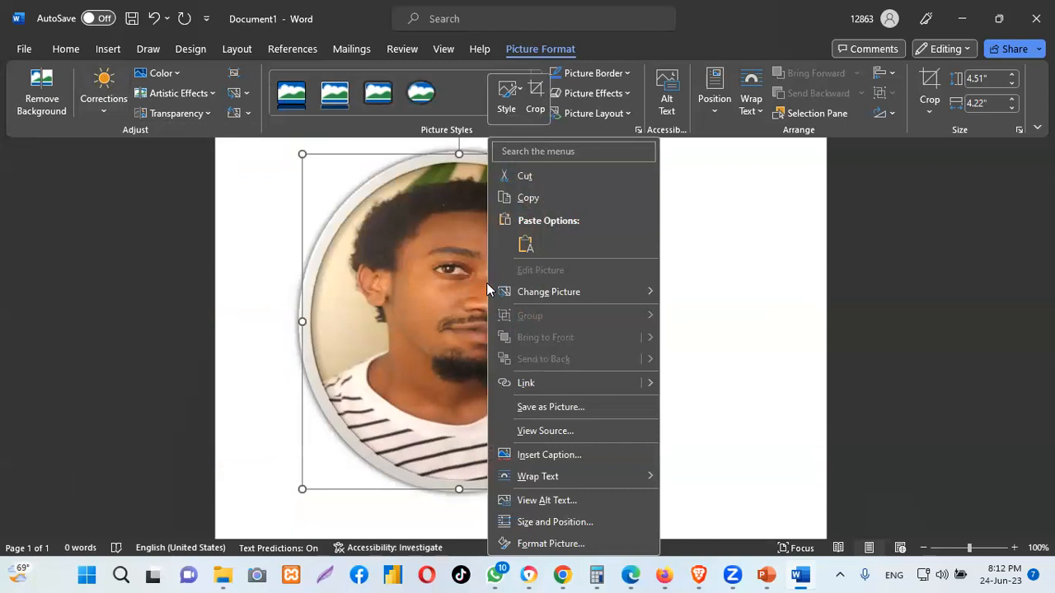
pyautogui.moveTo(556, 294)
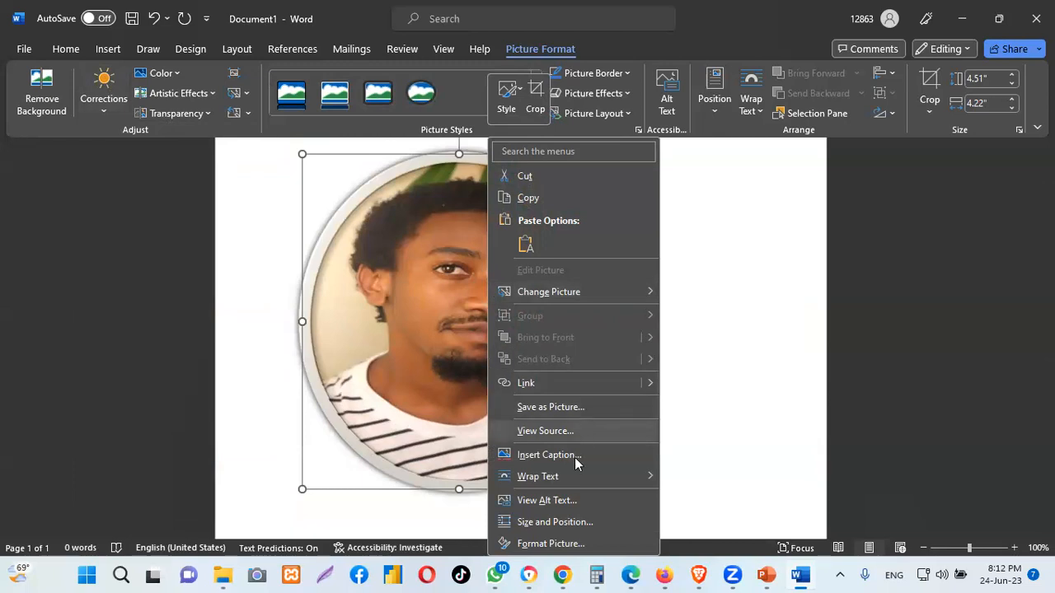
pyautogui.moveTo(574, 477)
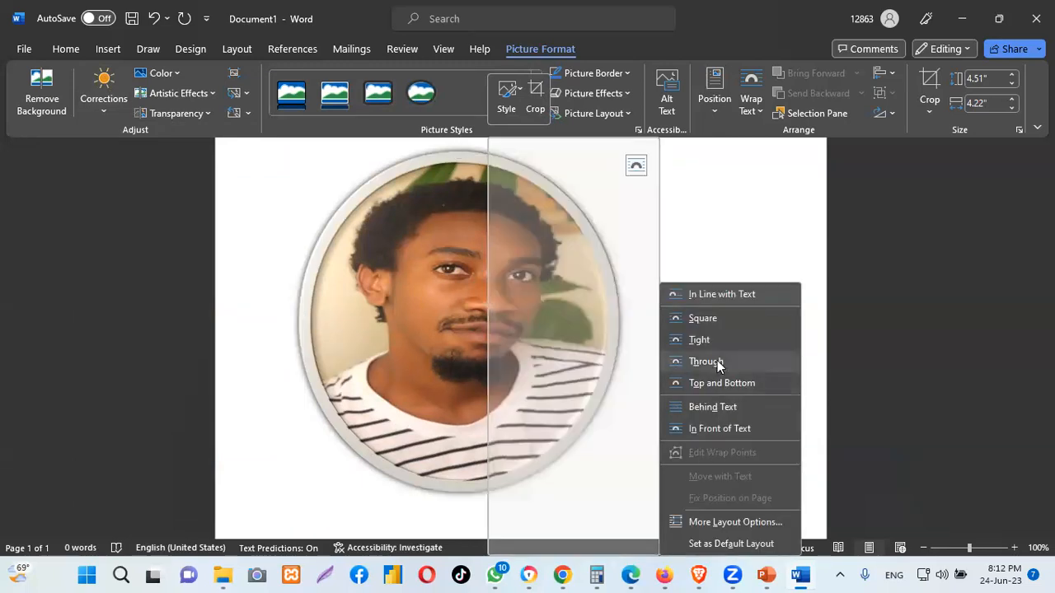
pyautogui.click(708, 362)
pyautogui.moveTo(456, 281); pyautogui.dragTo(399, 312)
# Resize the portrait to 2.71 by 2.22 inches and move it left
pyautogui.moveTo(398, 495); pyautogui.dragTo(400, 403)
pyautogui.moveTo(555, 281); pyautogui.dragTo(445, 273)
pyautogui.moveTo(351, 402); pyautogui.dragTo(353, 361)
pyautogui.moveTo(241, 263); pyautogui.dragTo(294, 262)
pyautogui.moveTo(390, 242); pyautogui.dragTo(349, 242)
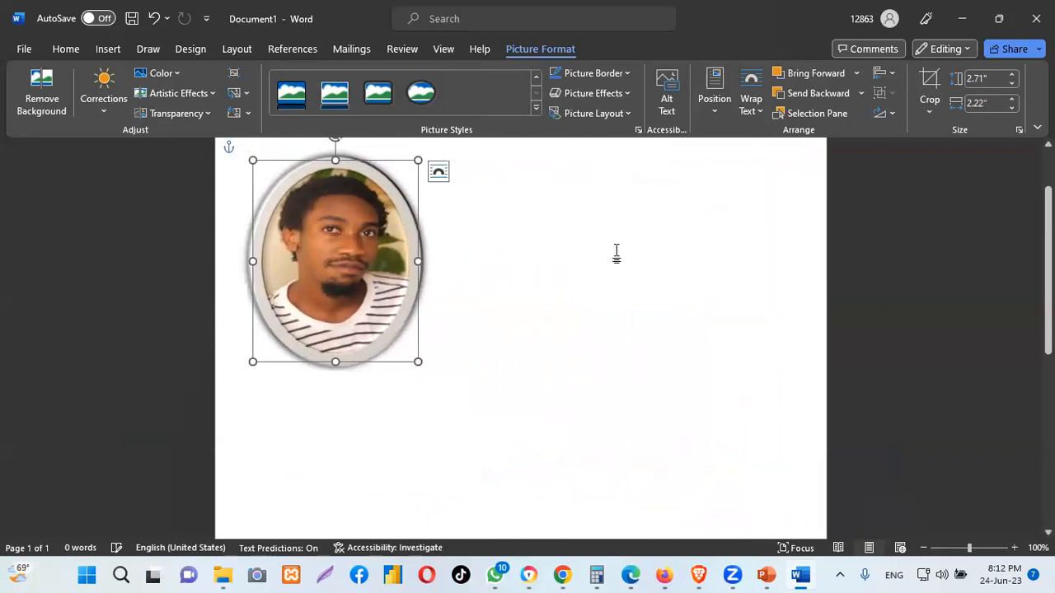
pyautogui.click(633, 290)
pyautogui.scroll(2, 637, 293)
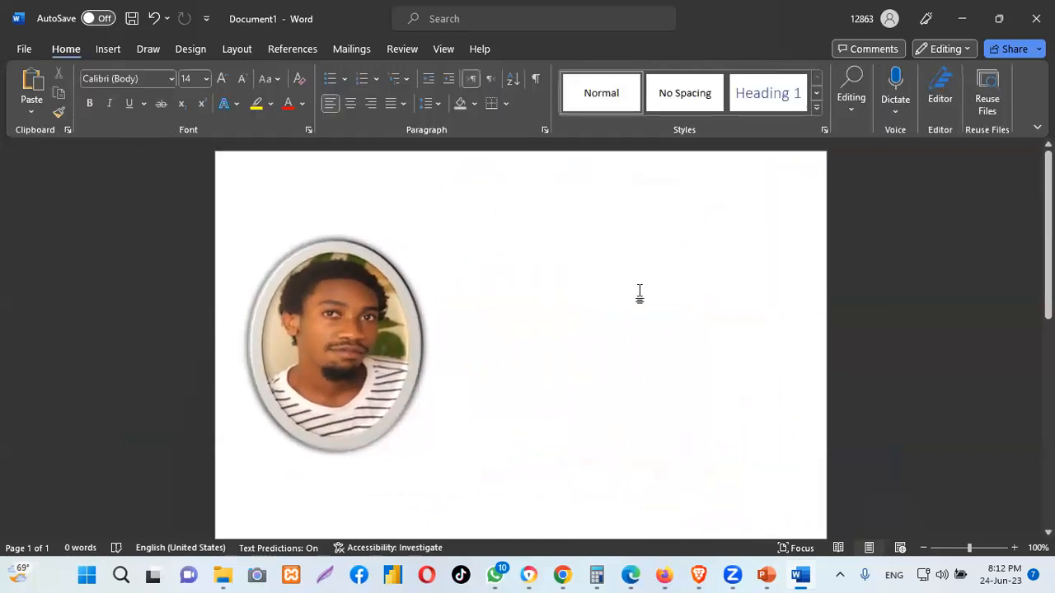
# Nudge the oval portrait into place, then cut it from the page
pyautogui.click(341, 310)
pyautogui.moveTo(333, 320); pyautogui.dragTo(327, 317)
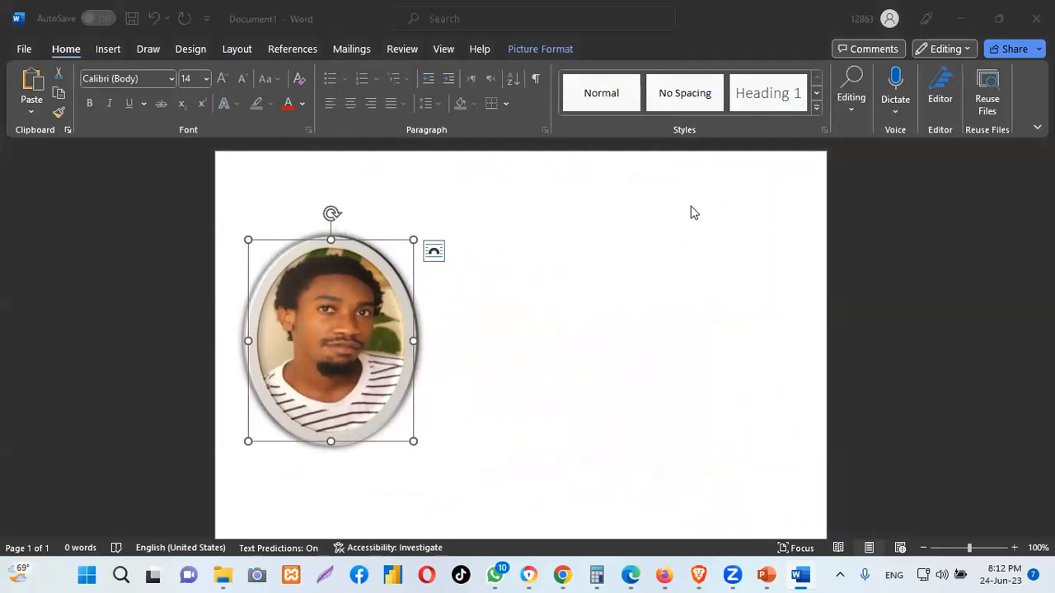
pyautogui.click(335, 326)
pyautogui.moveTo(322, 290); pyautogui.dragTo(351, 263)
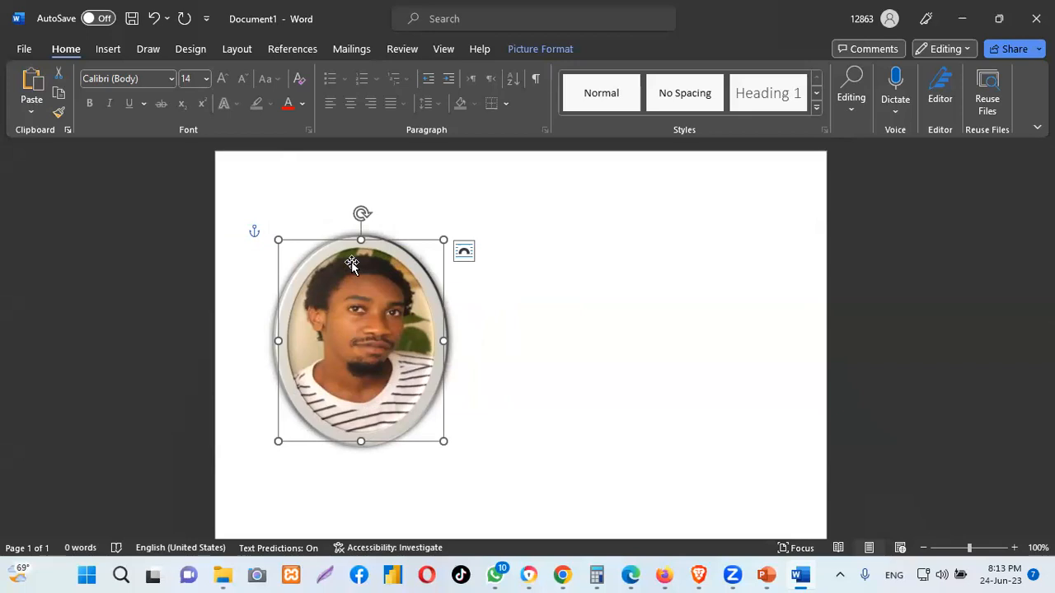
pyautogui.rightClick(352, 272)
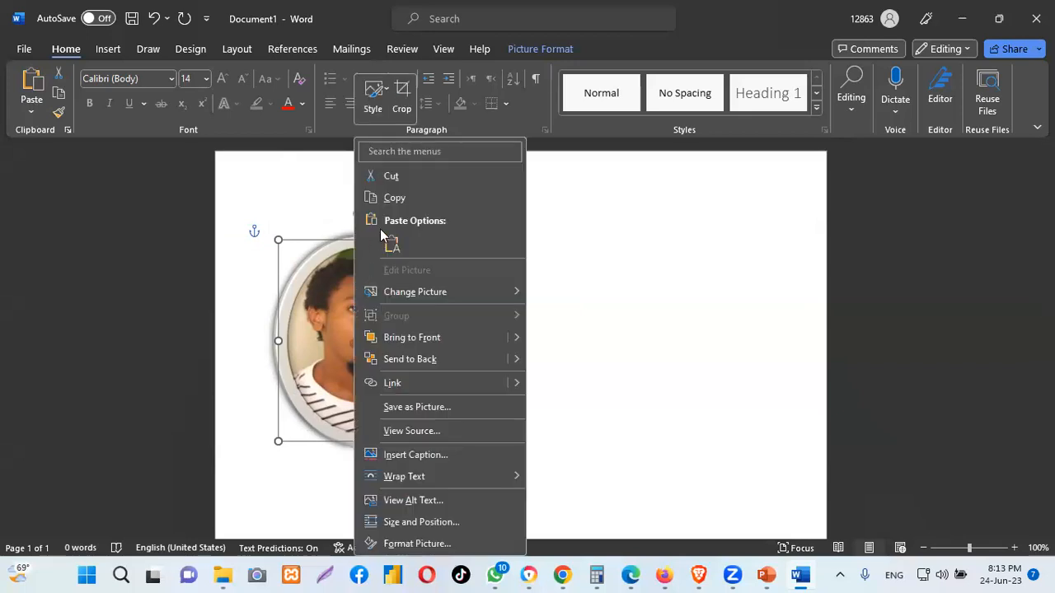
pyautogui.click(391, 177)
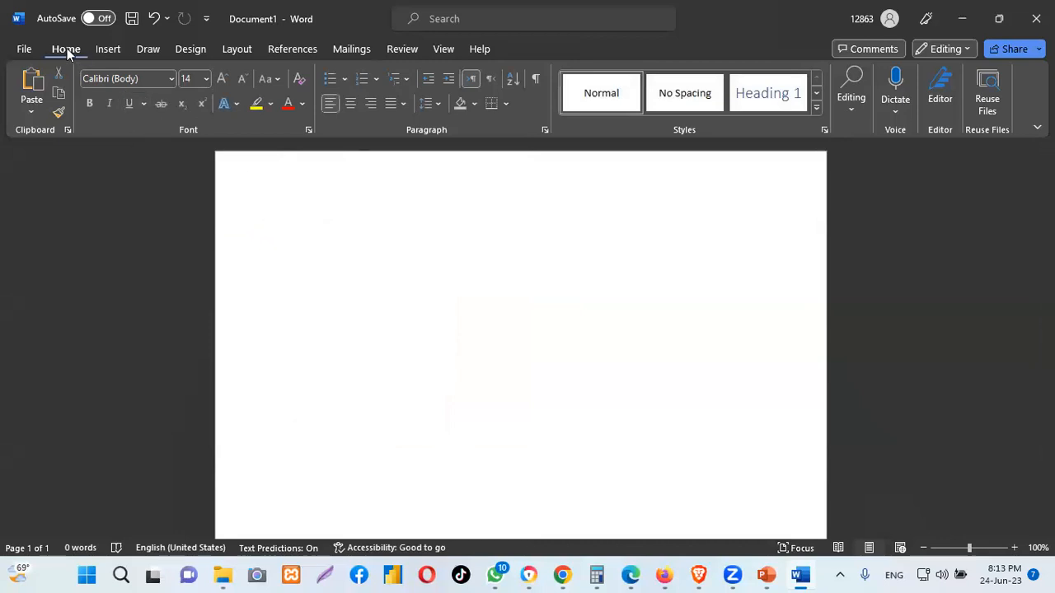
# Launch the Wikipedia add-in from Insert and accept its terms
pyautogui.click(105, 49)
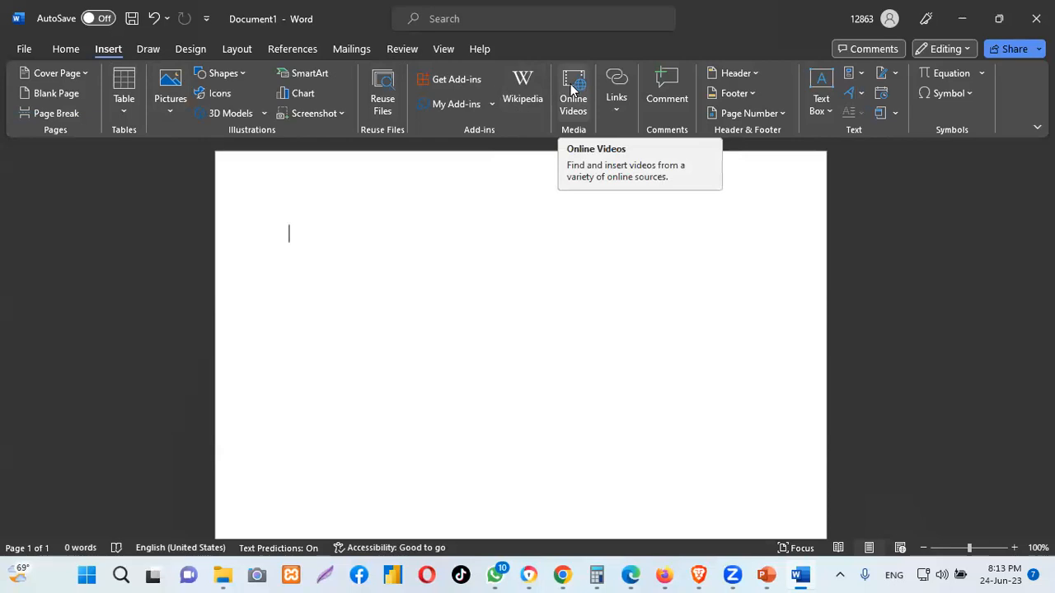
pyautogui.click(526, 85)
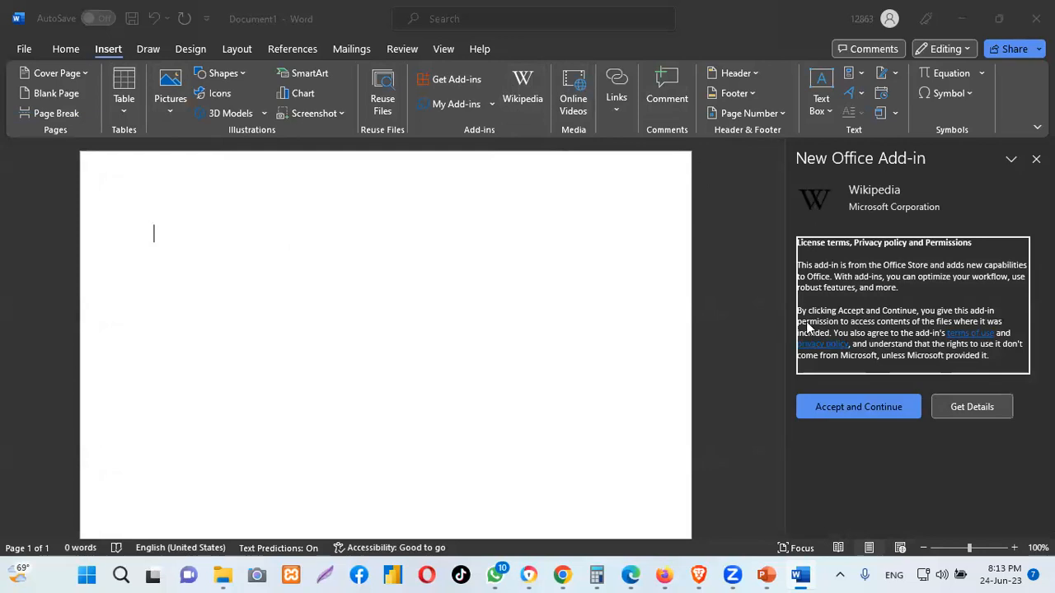
pyautogui.click(865, 412)
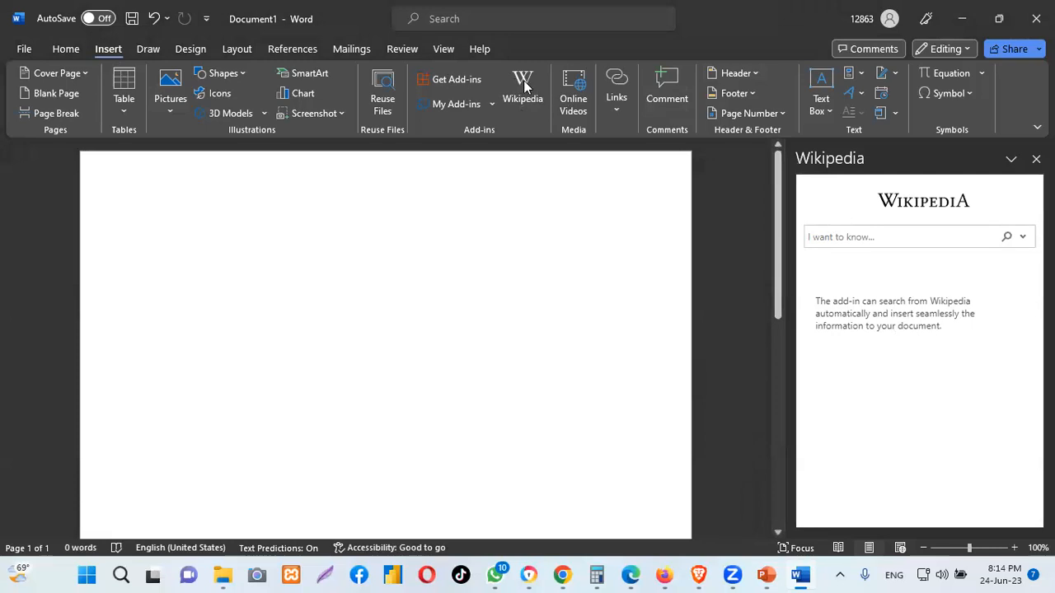
# Search the Wikipedia add-in for Nigeria
pyautogui.click(967, 237)
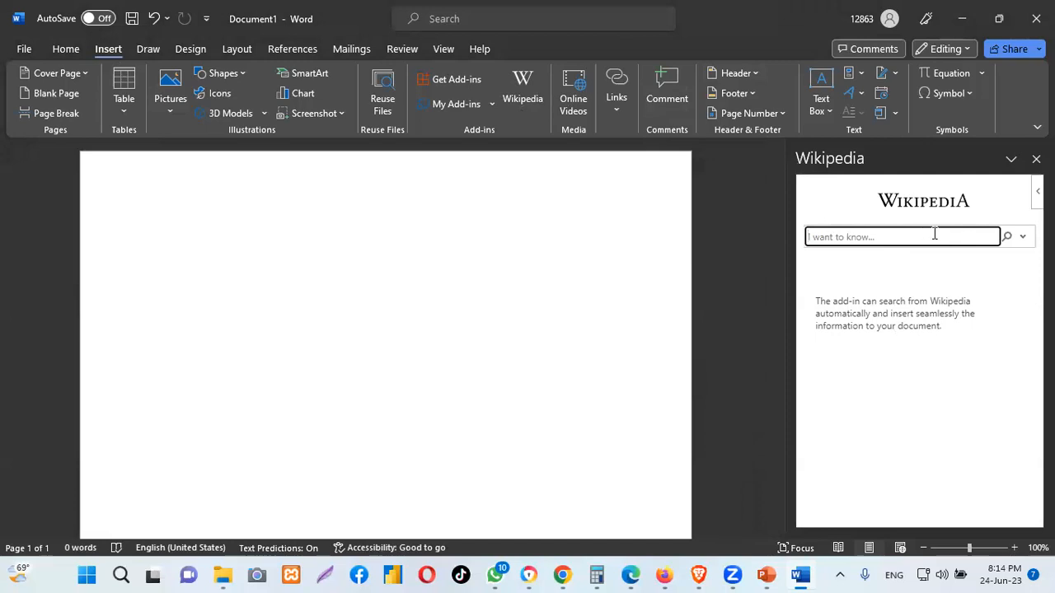
pyautogui.write('Nigeria')
pyautogui.press('Return')
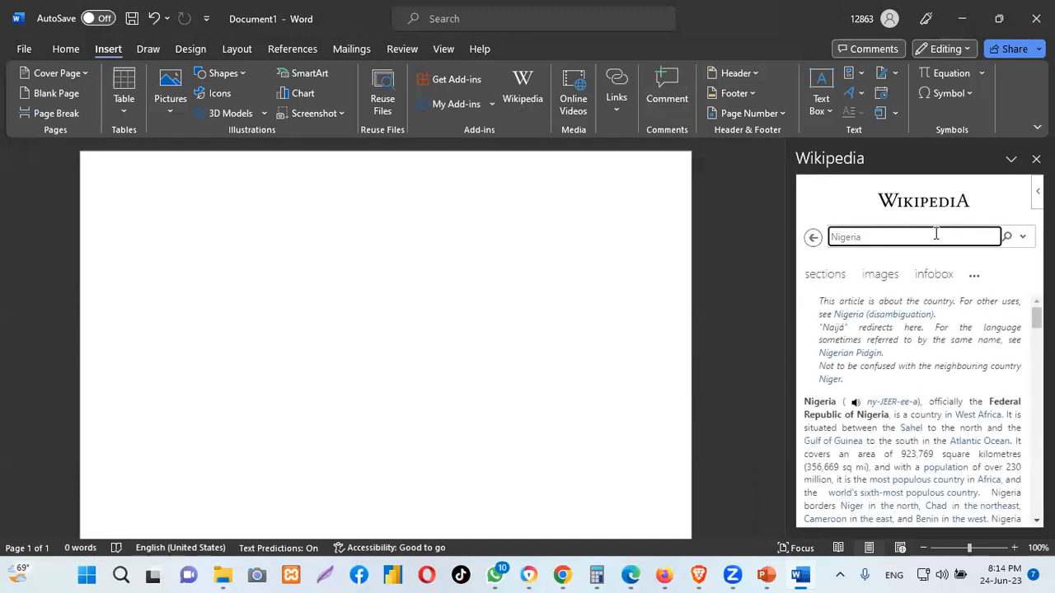
# Scroll the Nigeria article and select its text from the start
pyautogui.scroll(-5, 942, 306)
pyautogui.scroll(-15, 956, 338)
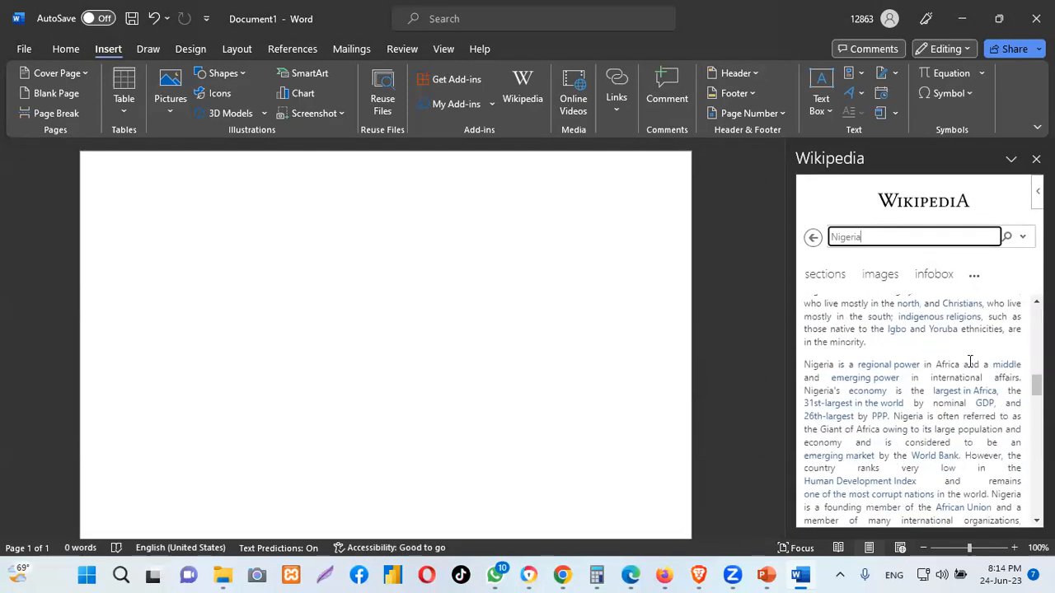
pyautogui.scroll(-15, 974, 367)
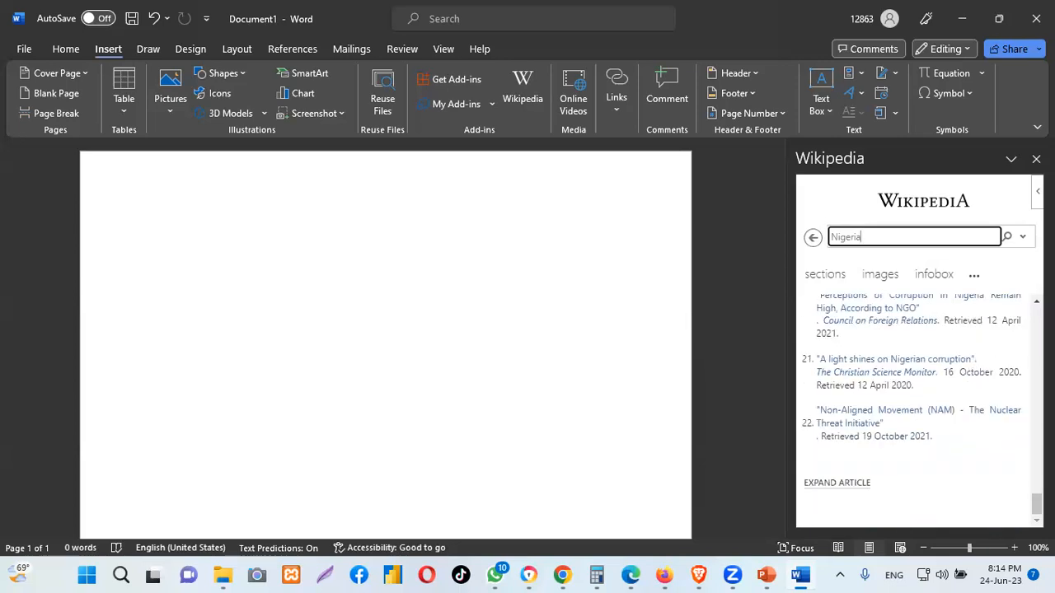
pyautogui.moveTo(1037, 504); pyautogui.dragTo(1037, 317)
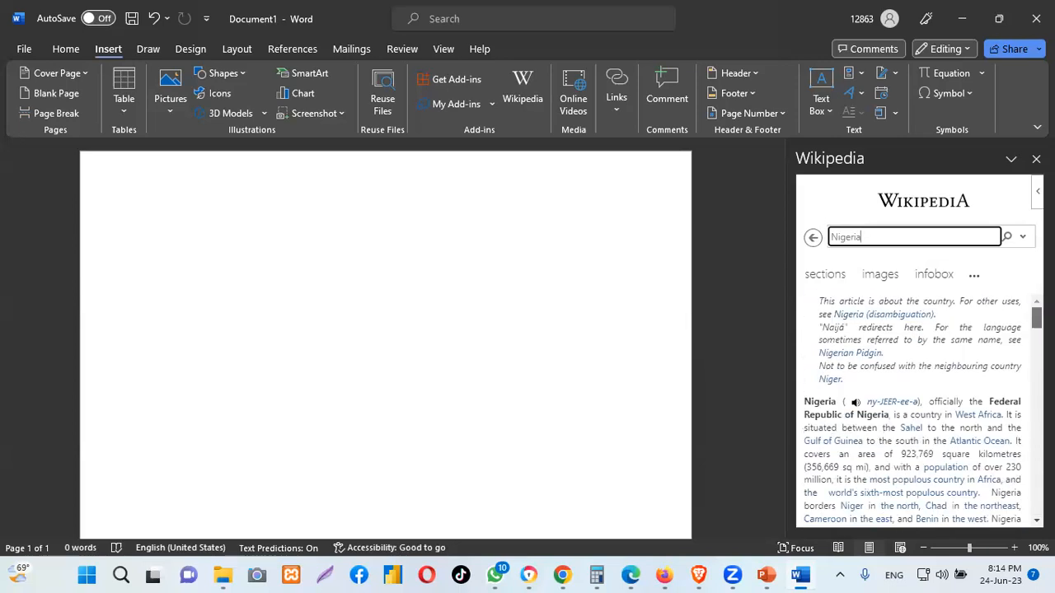
pyautogui.click(1024, 240)
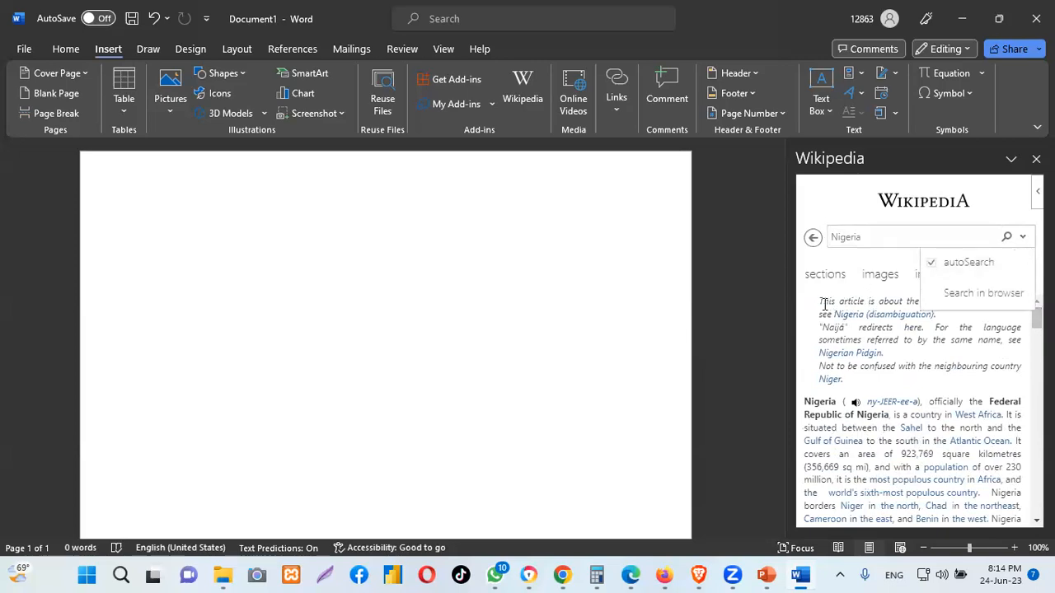
pyautogui.moveTo(822, 301); pyautogui.dragTo(1027, 505)
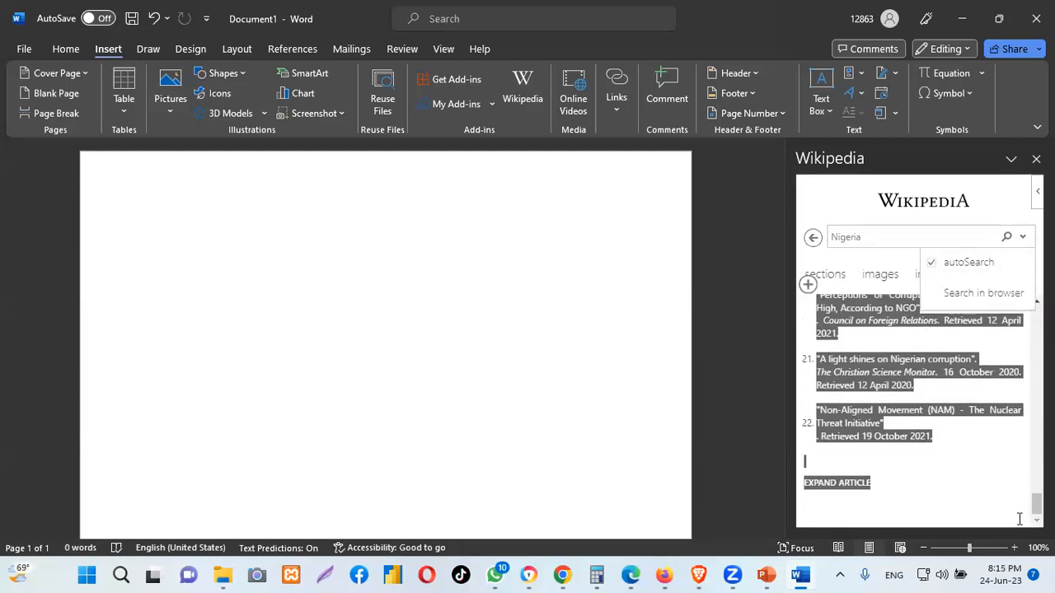
# Paste the copied Nigeria article as plain text with Keep Text Only, then close the Wikipedia pane
pyautogui.rightClick(867, 367)
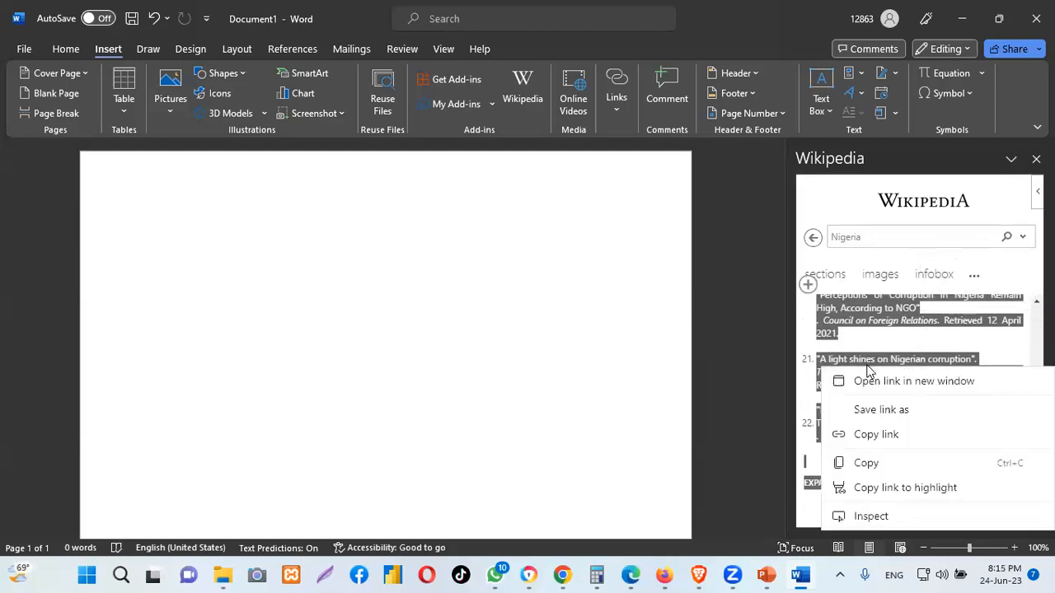
pyautogui.click(867, 464)
pyautogui.click(168, 187)
pyautogui.rightClick(165, 232)
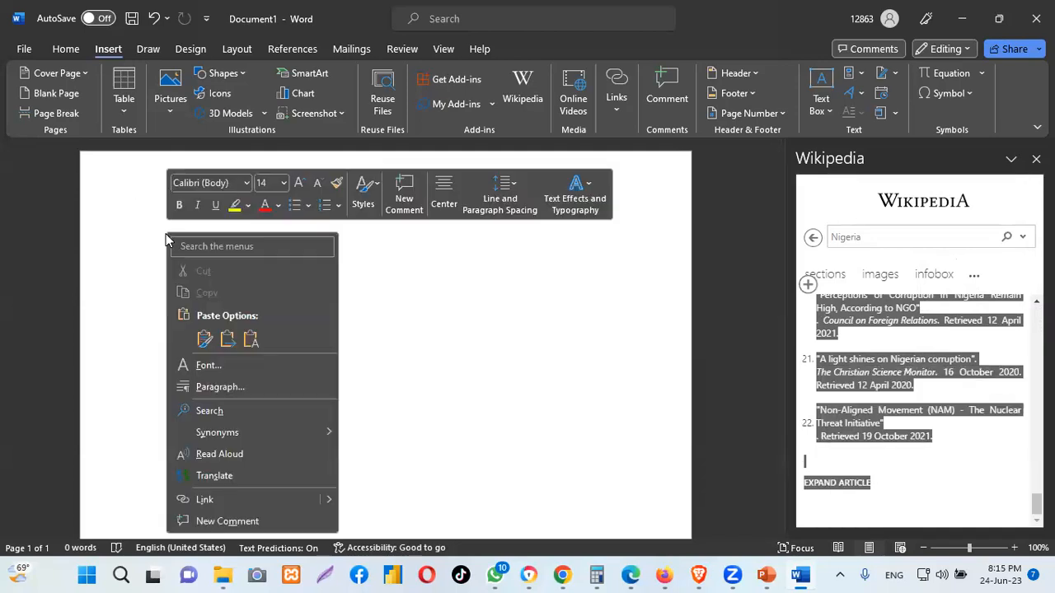
pyautogui.click(251, 340)
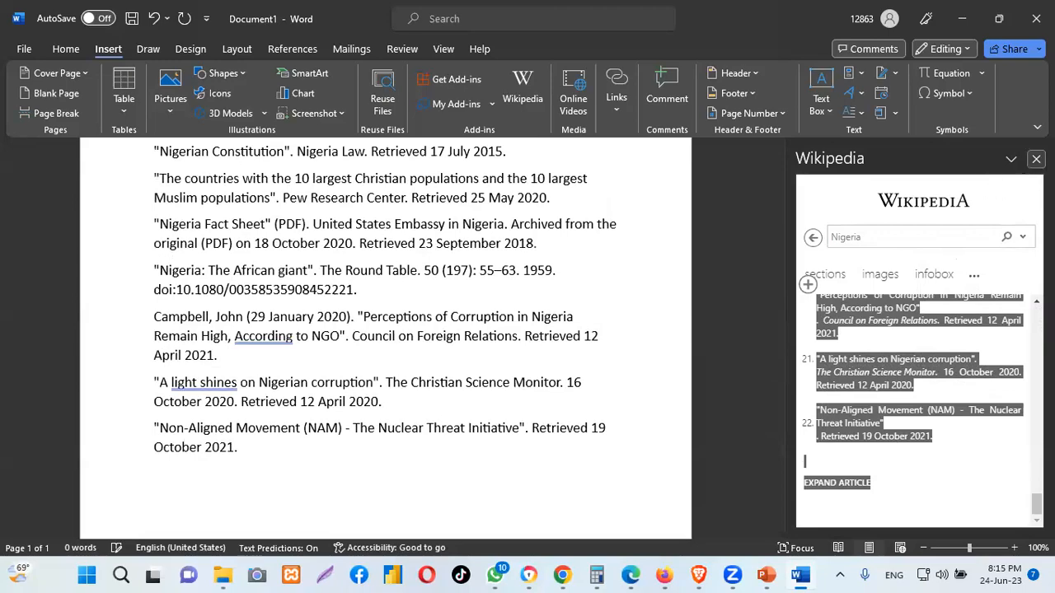
pyautogui.click(1036, 158)
# Select all the pasted Nigeria article text from the top of the document and delete it
pyautogui.scroll(10, 610, 288)
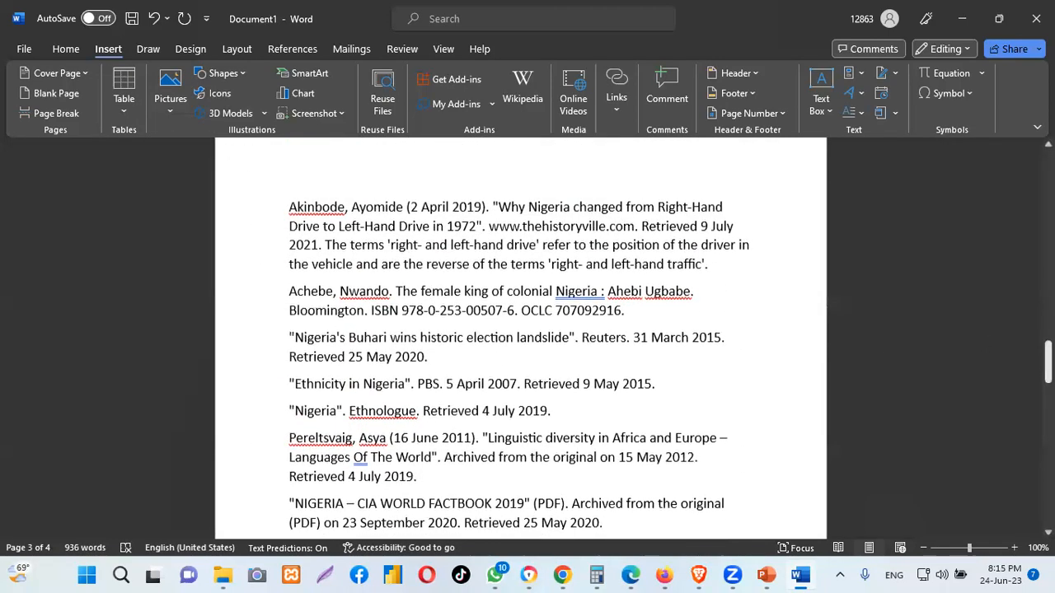
pyautogui.scroll(20, 519, 338)
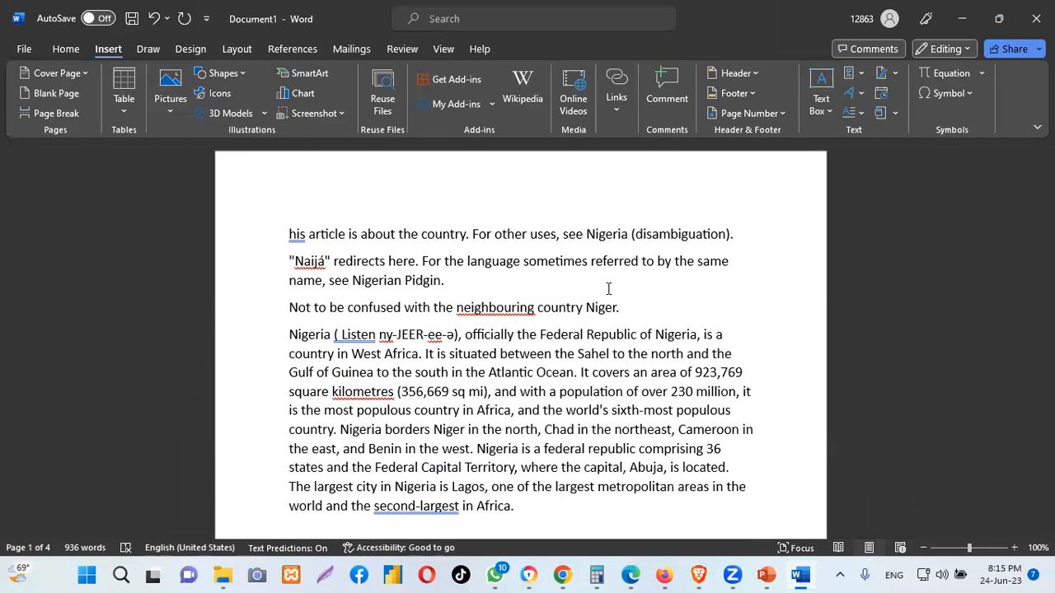
pyautogui.moveTo(290, 233); pyautogui.dragTo(660, 490)
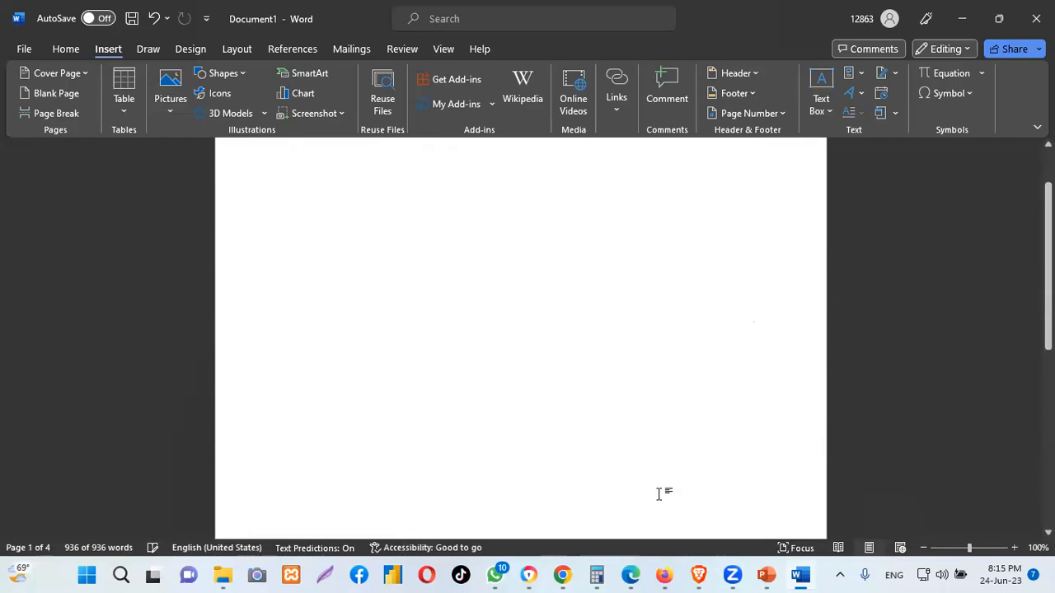
pyautogui.press('Delete')
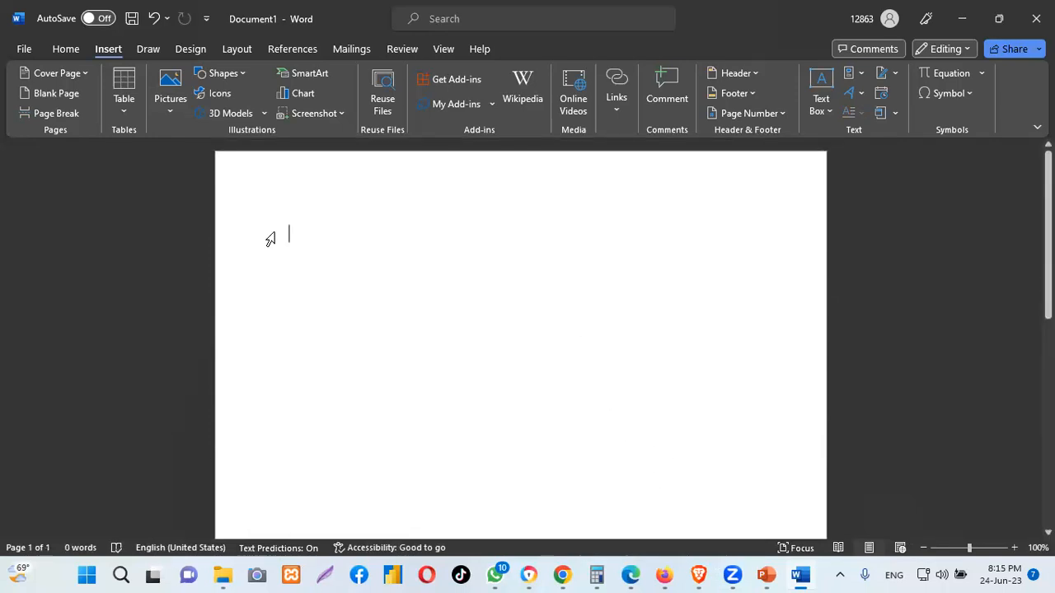
# Open the More templates page from File, glance at it, and return to the document
pyautogui.click(23, 49)
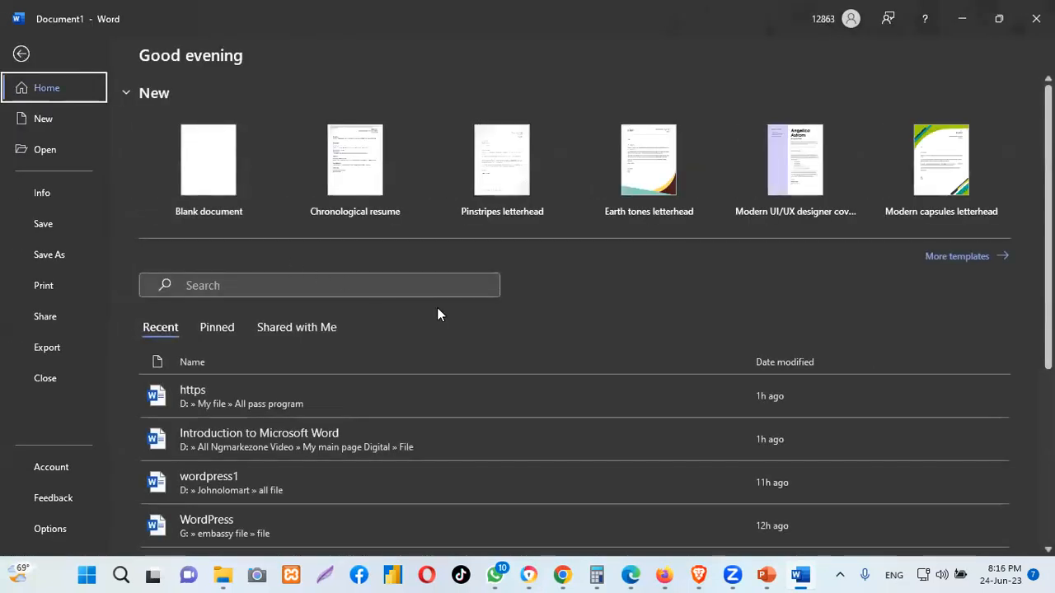
pyautogui.click(973, 258)
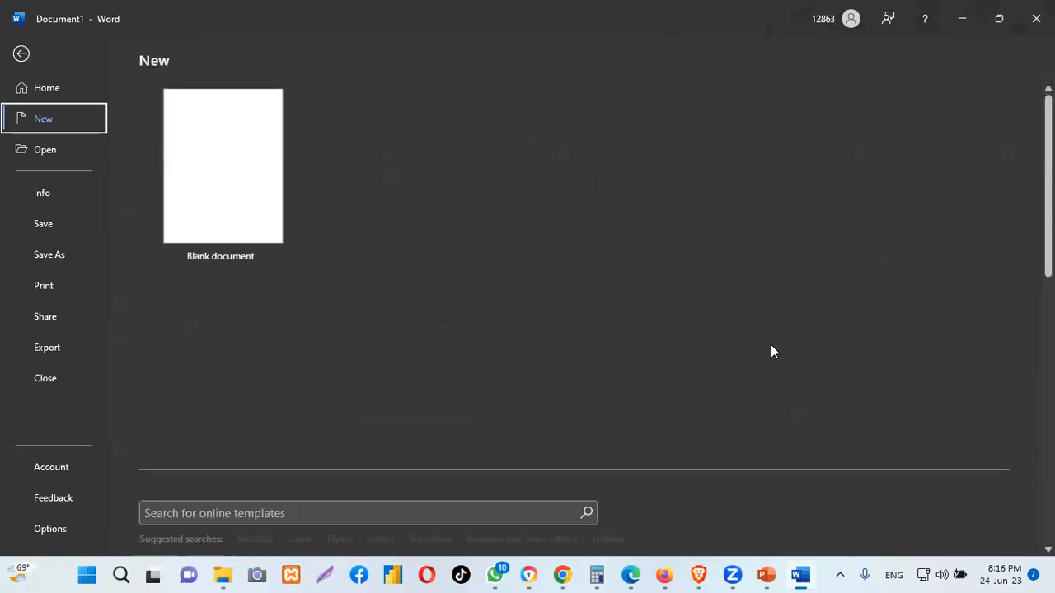
pyautogui.scroll(-2, 736, 284)
pyautogui.scroll(2, 735, 284)
pyautogui.click(21, 53)
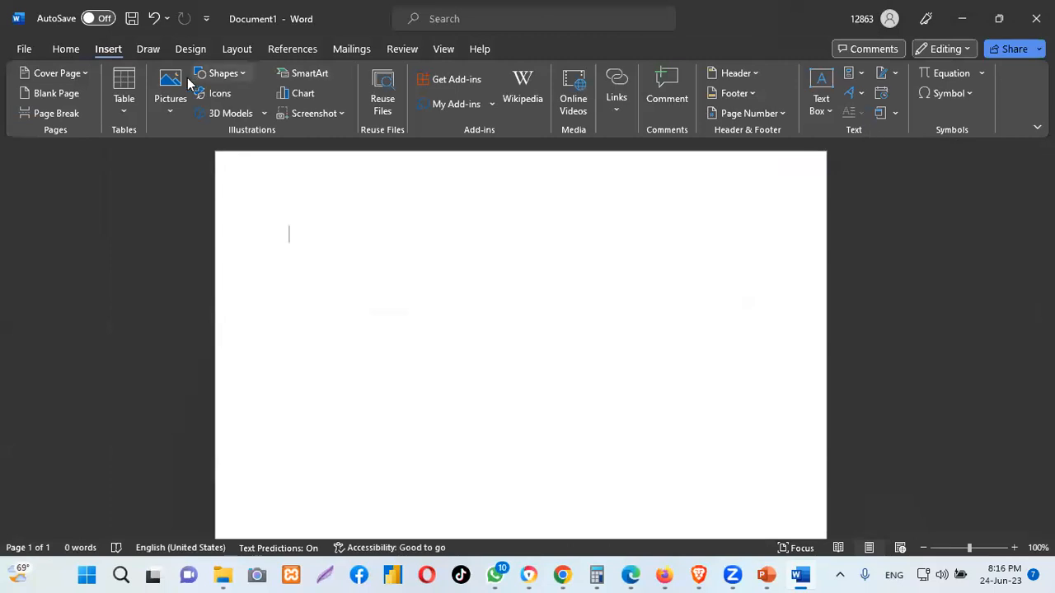
# Reopen File > More templates and scroll down through the full template gallery
pyautogui.click(24, 49)
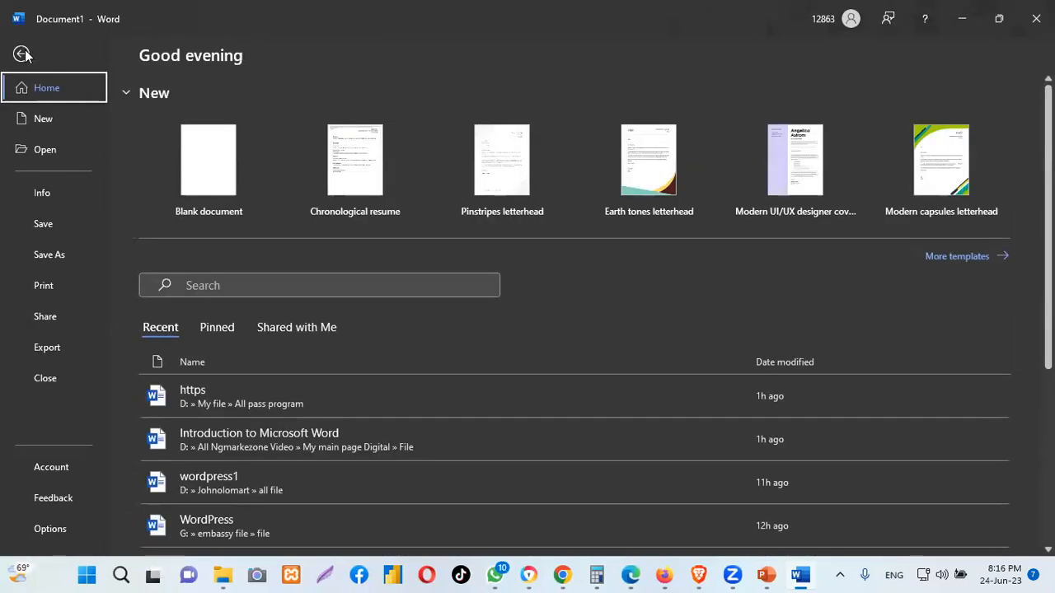
pyautogui.click(955, 259)
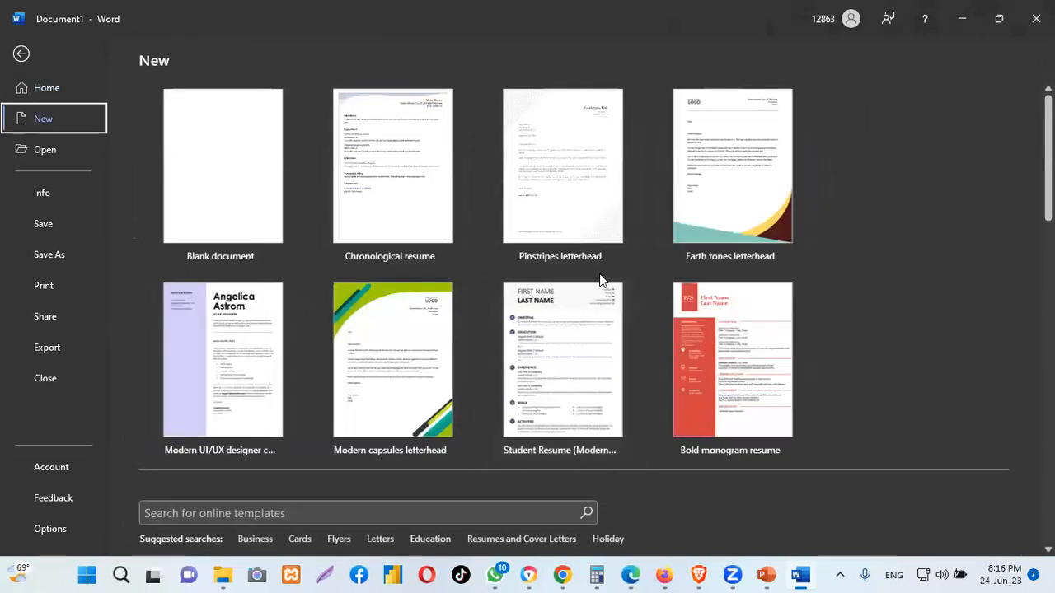
pyautogui.scroll(-3, 600, 279)
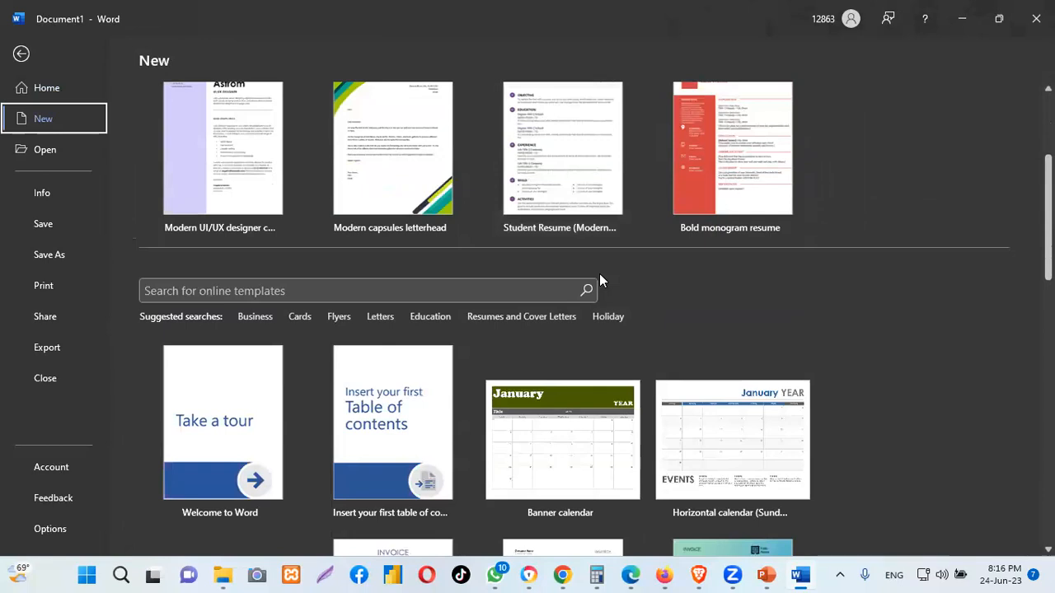
pyautogui.scroll(-2, 690, 284)
pyautogui.scroll(-3, 691, 284)
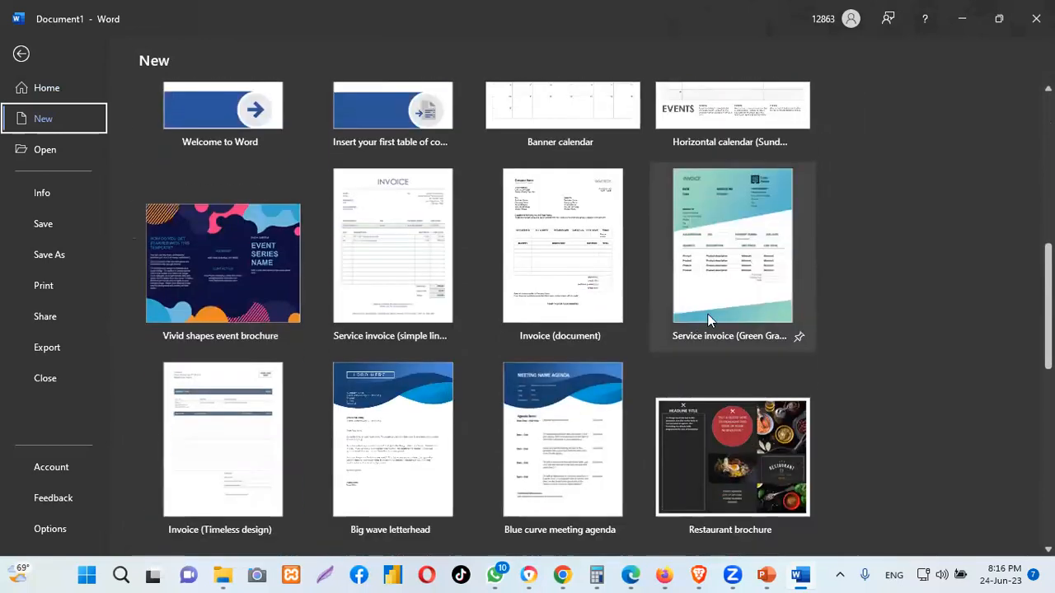
pyautogui.scroll(-4, 820, 313)
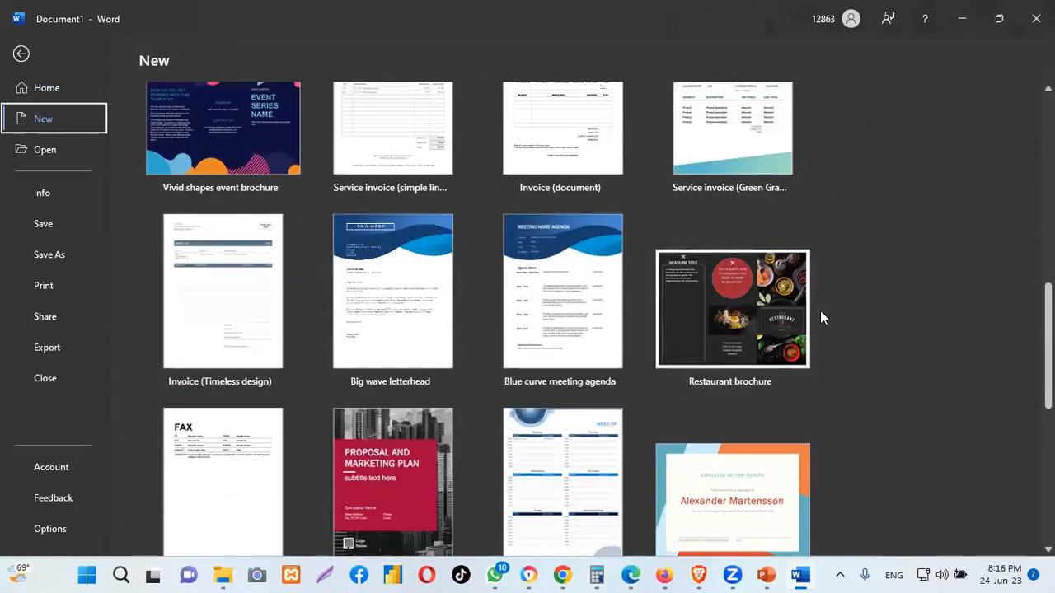
pyautogui.scroll(-3, 820, 313)
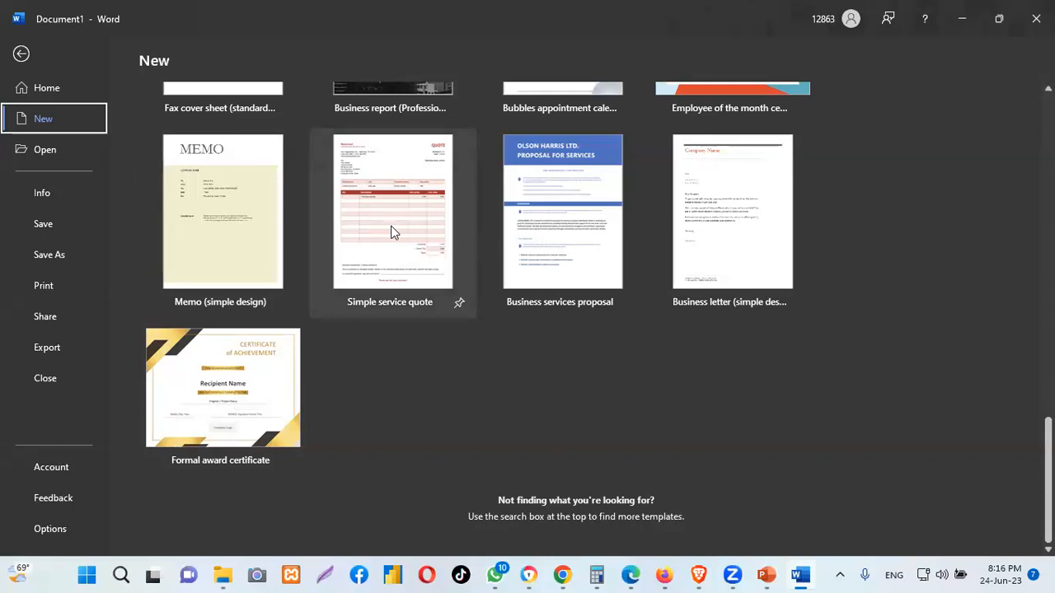
# Leave the template gallery, start Insert > Online Videos, and switch to Chrome for the link
pyautogui.scroll(3, 699, 207)
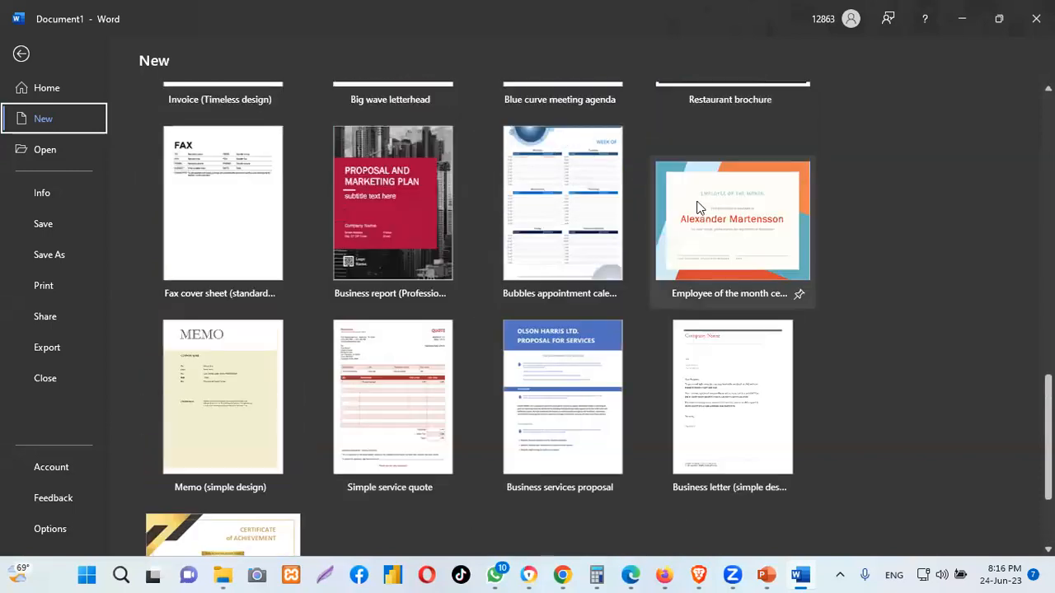
pyautogui.scroll(1, 727, 246)
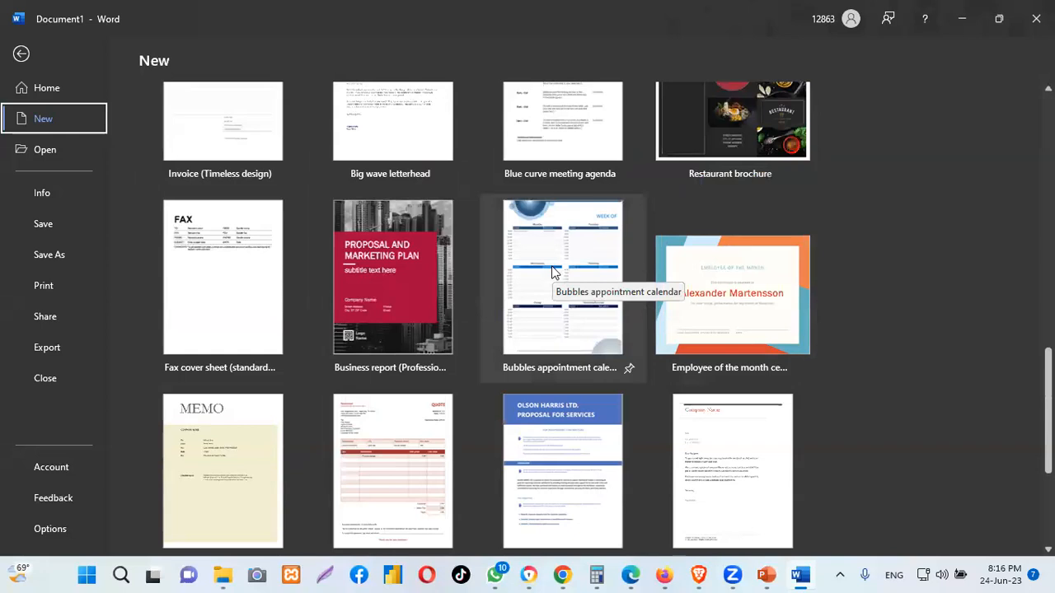
pyautogui.scroll(3, 541, 261)
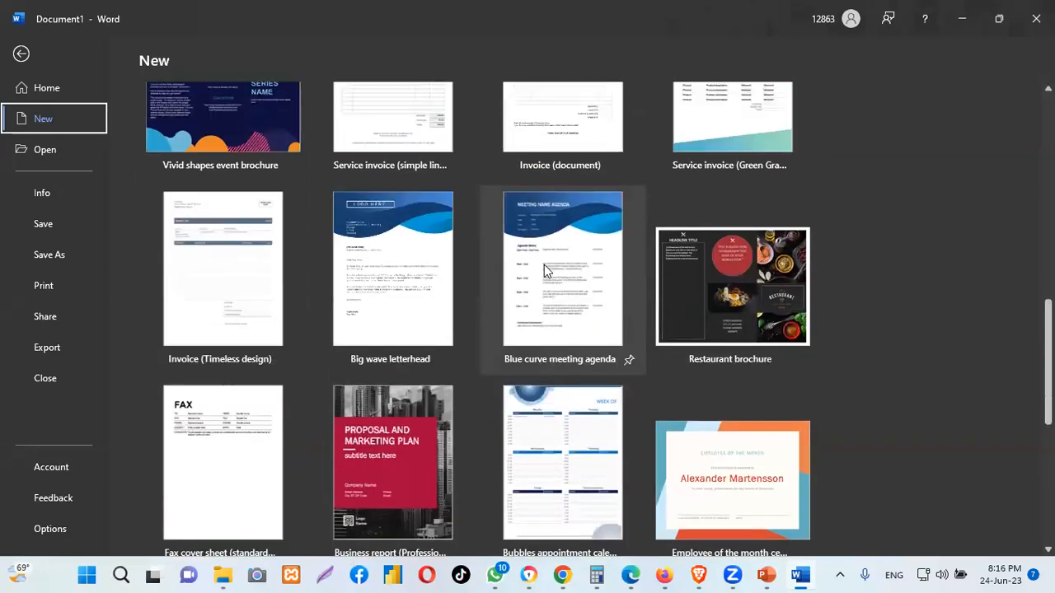
pyautogui.scroll(3, 576, 261)
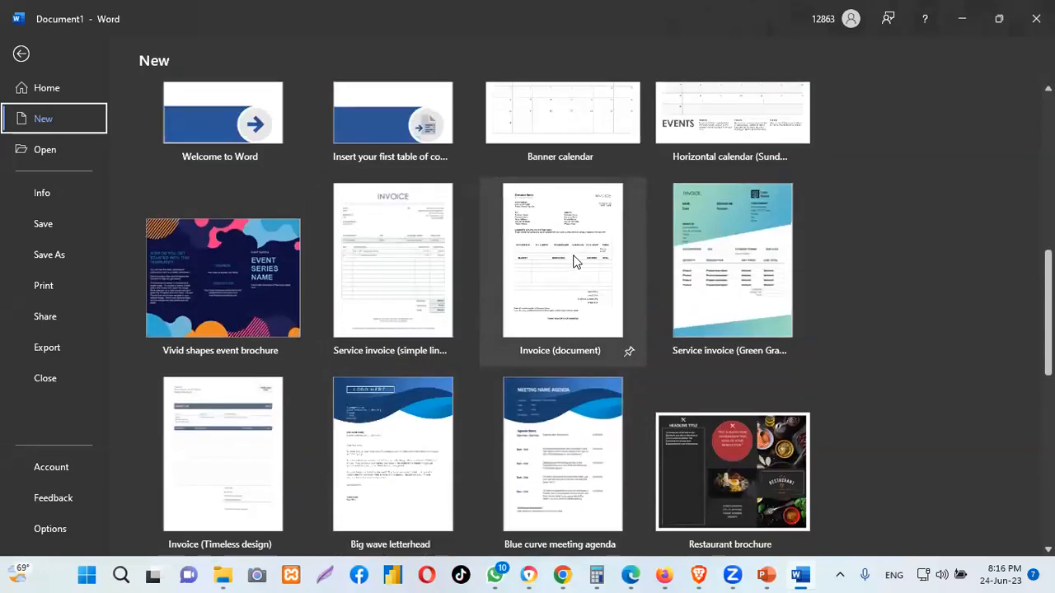
pyautogui.scroll(3, 574, 261)
pyautogui.scroll(3, 568, 259)
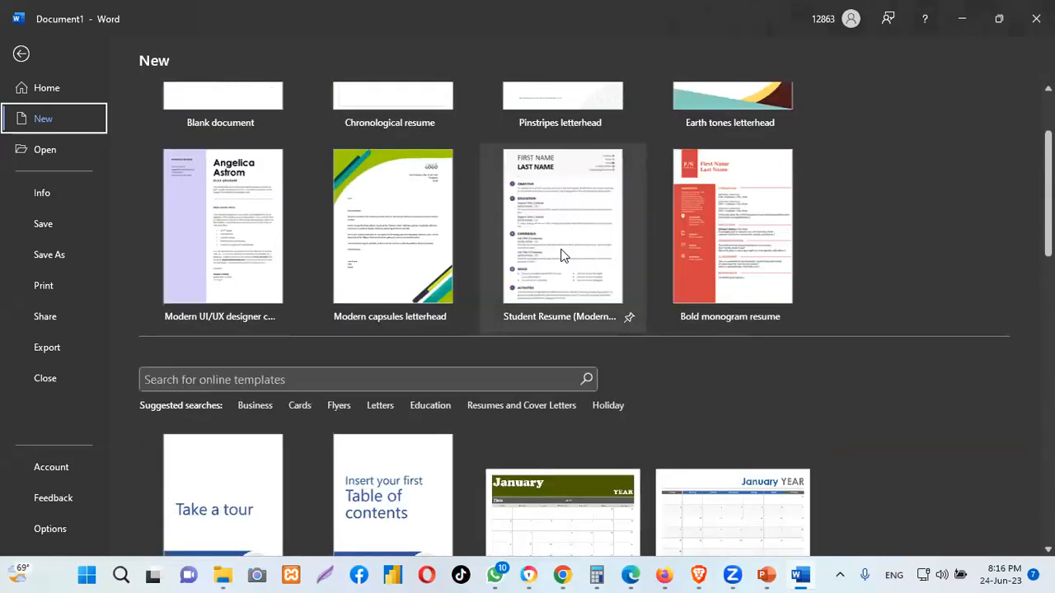
pyautogui.scroll(2, 562, 257)
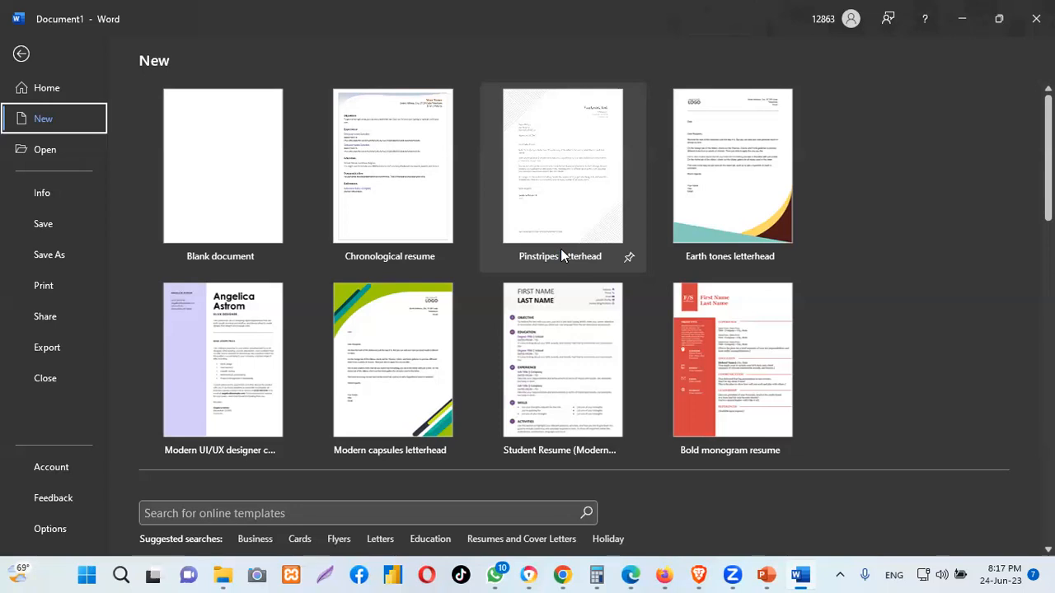
pyautogui.click(20, 55)
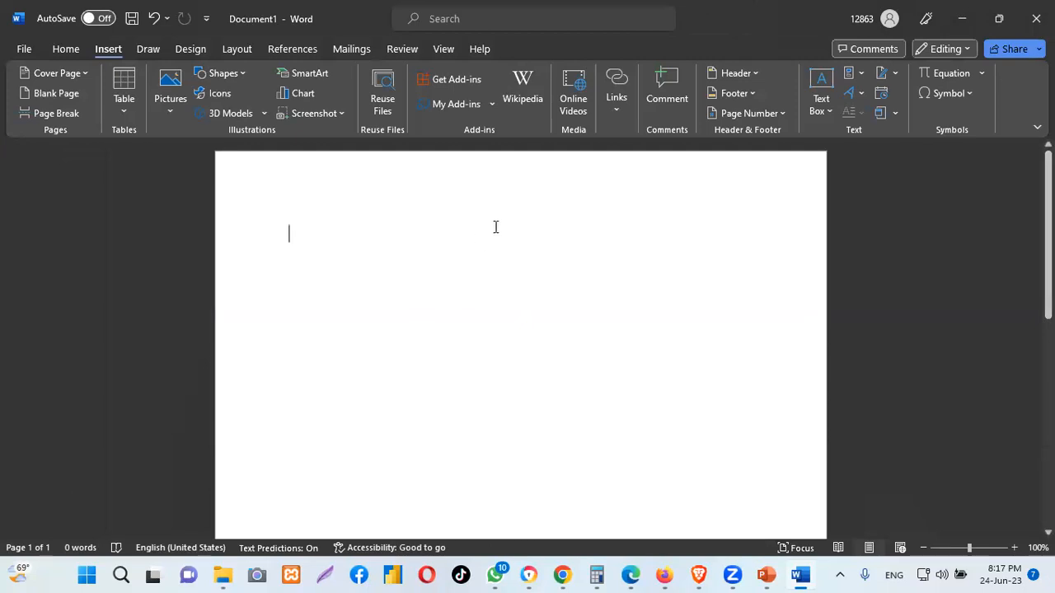
pyautogui.click(573, 103)
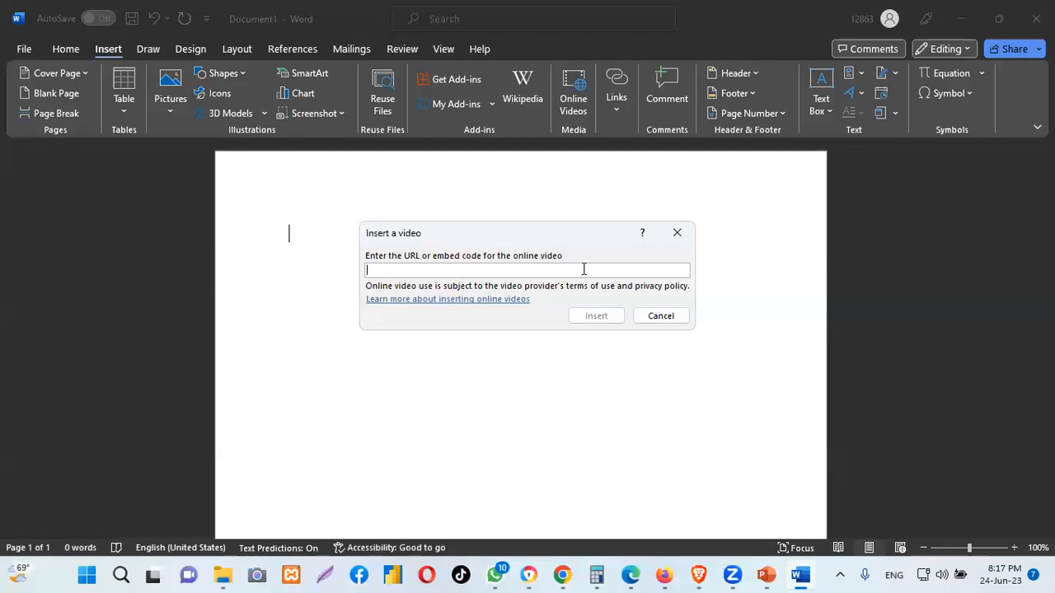
pyautogui.click(569, 575)
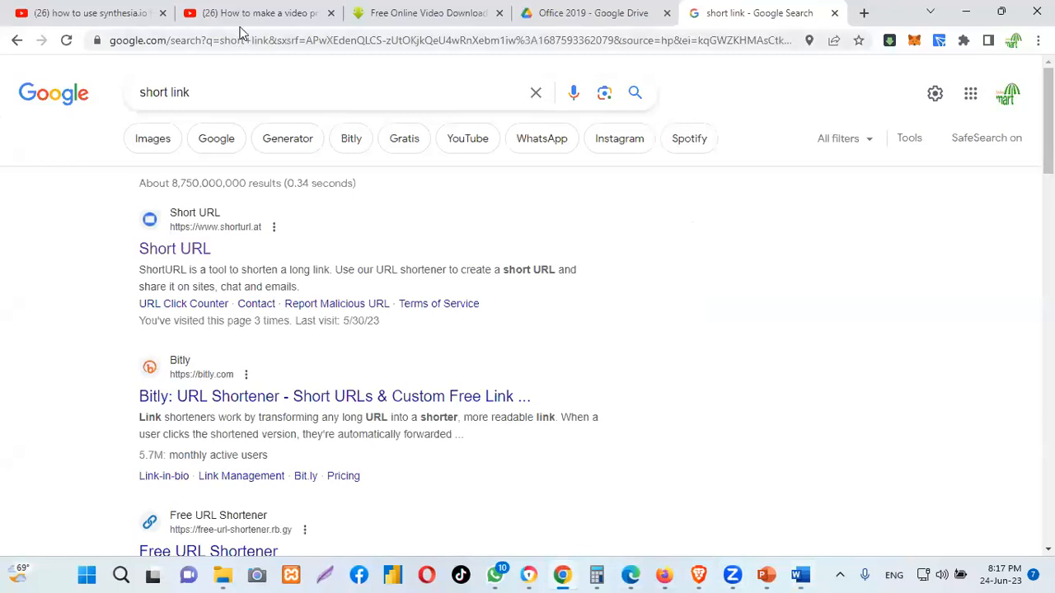
# Copy the YouTube video's address from Chrome's address bar and return to Word's Insert a video dialog
pyautogui.click(249, 17)
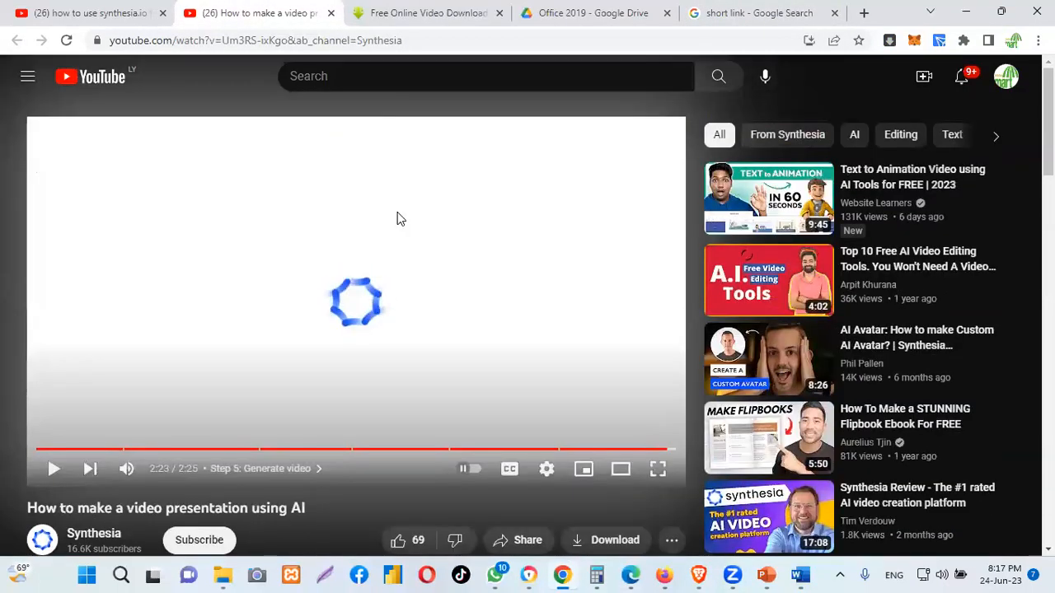
pyautogui.click(414, 40)
pyautogui.moveTo(414, 39); pyautogui.dragTo(92, 44)
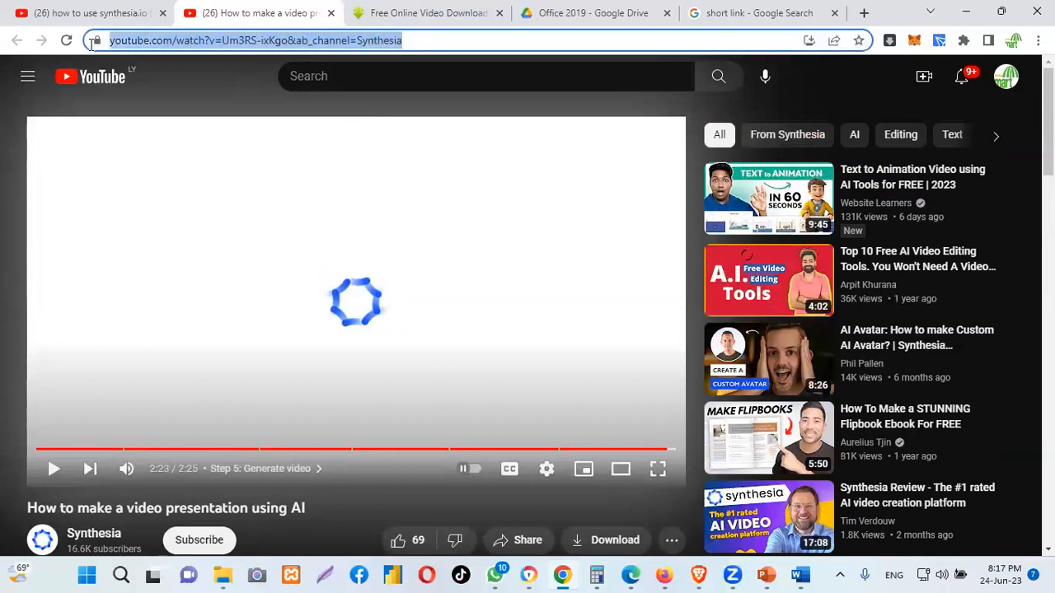
pyautogui.rightClick(187, 43)
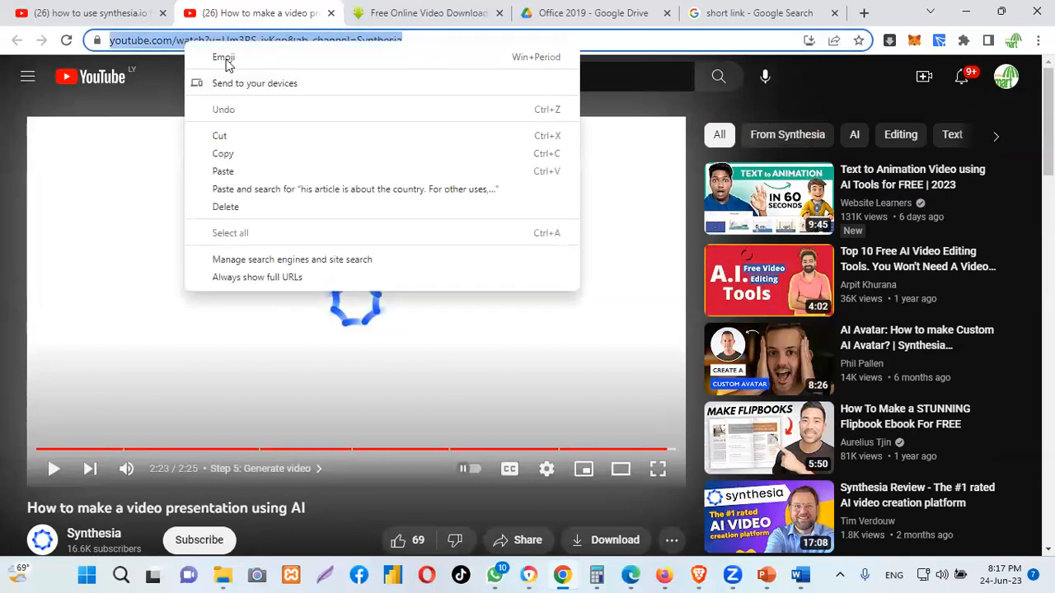
pyautogui.click(224, 156)
pyautogui.click(801, 575)
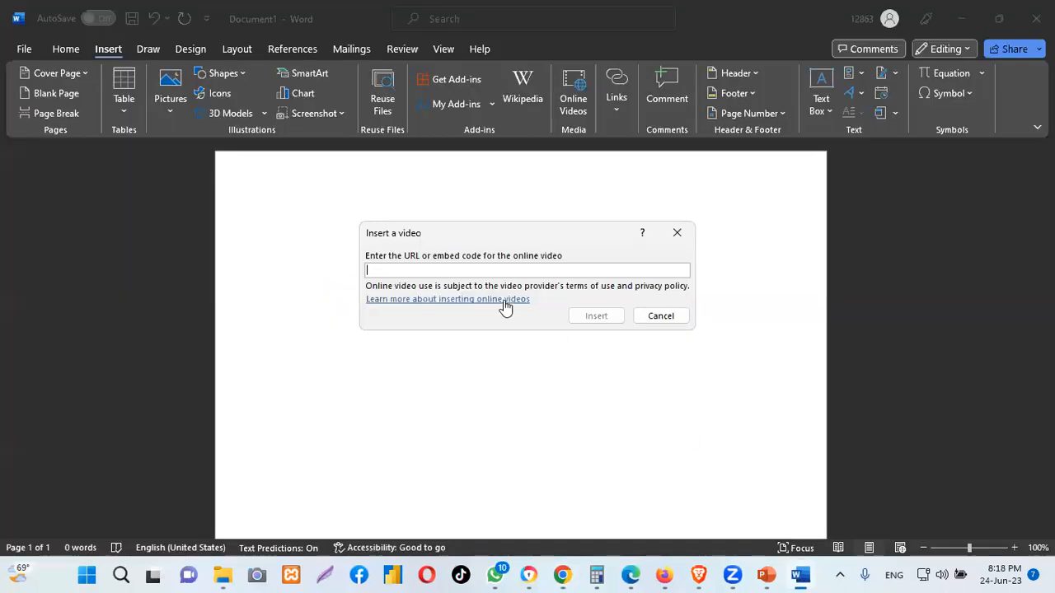
# Paste the YouTube link into the Insert a video field and insert the video
pyautogui.rightClick(478, 266)
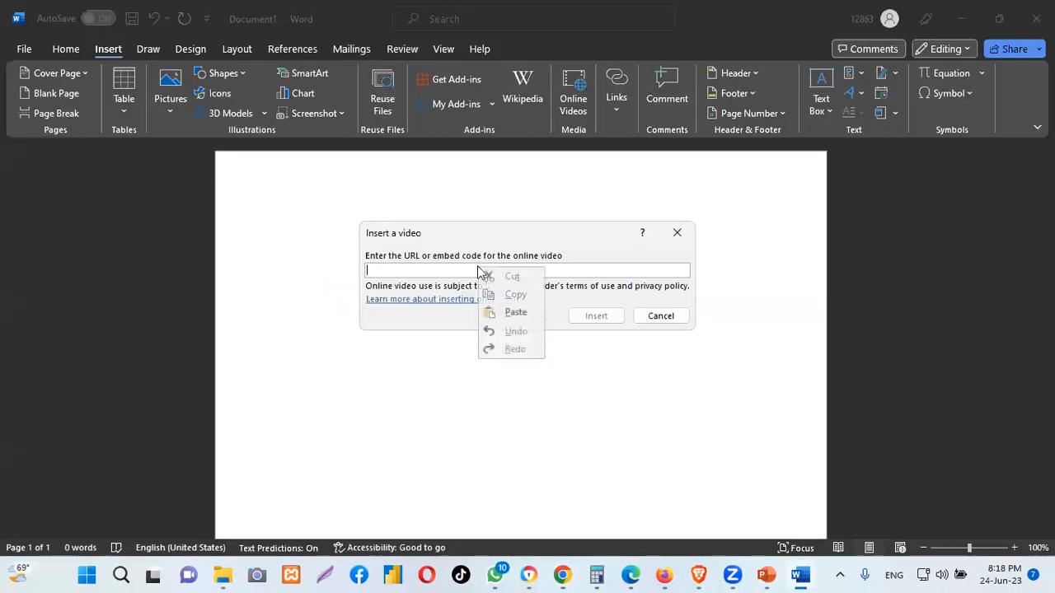
pyautogui.click(516, 309)
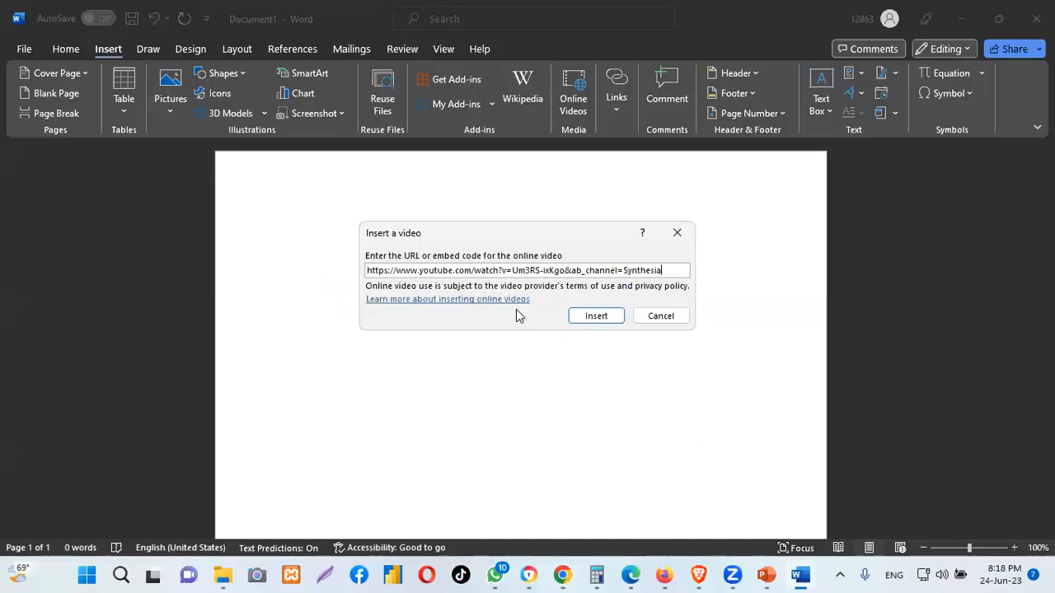
pyautogui.click(601, 321)
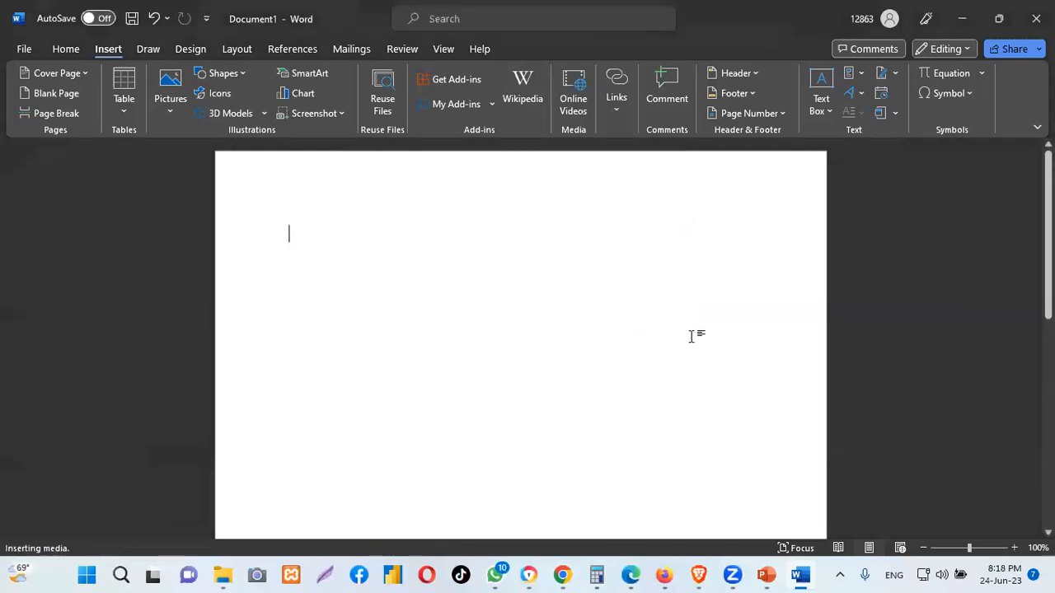
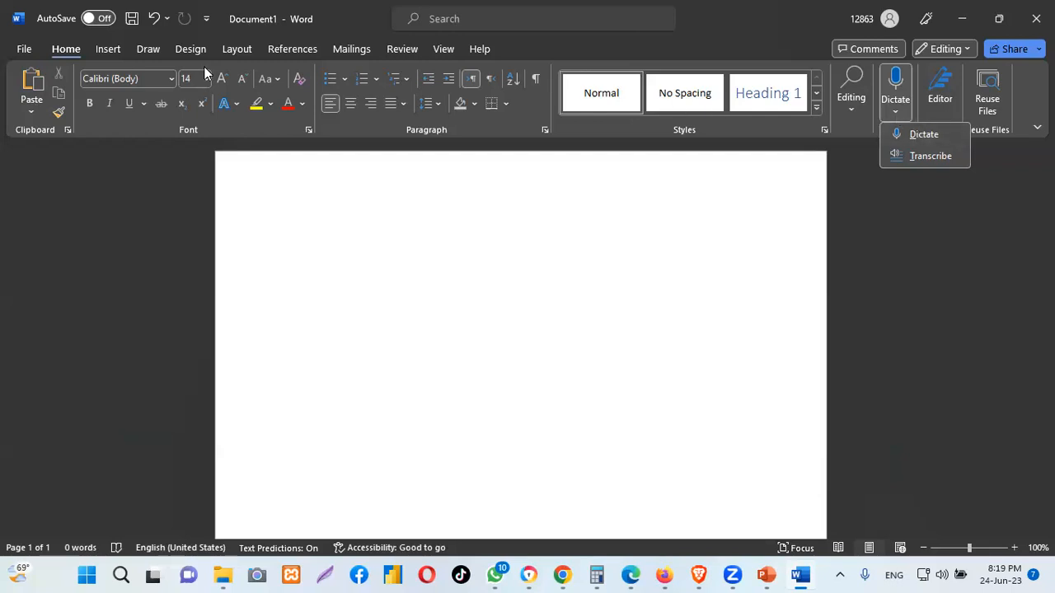
# Browse each ribbon tab from Insert through Help, then return to Home
pyautogui.click(71, 51)
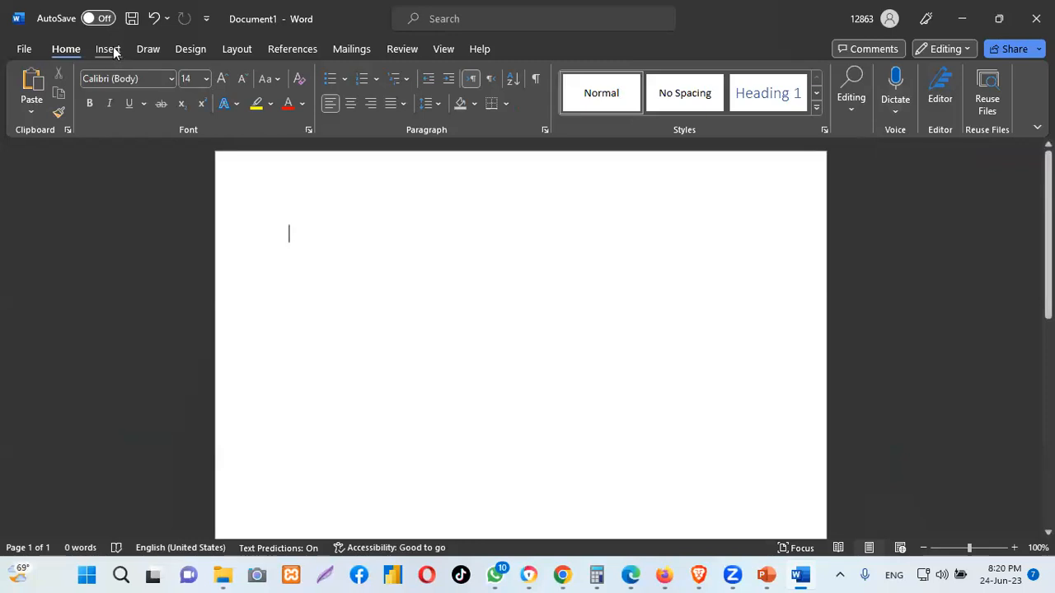
pyautogui.click(113, 47)
pyautogui.click(150, 48)
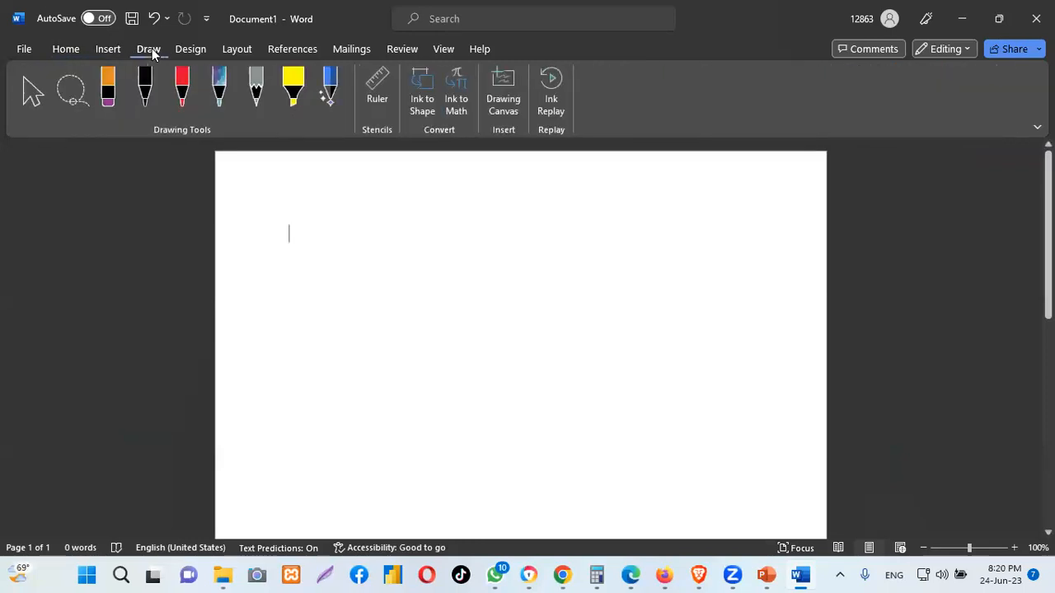
pyautogui.click(188, 49)
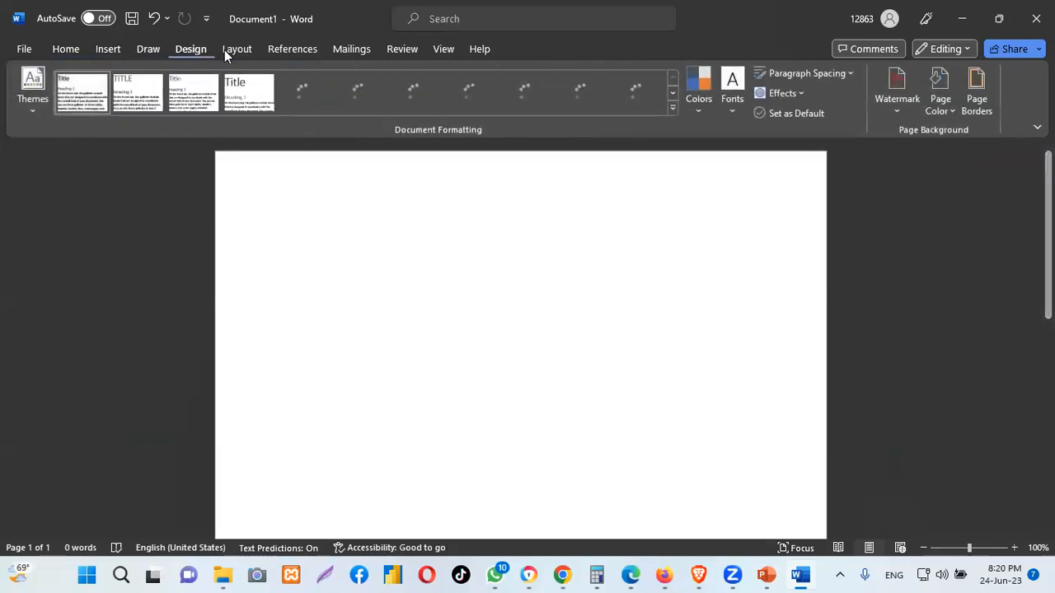
pyautogui.click(237, 49)
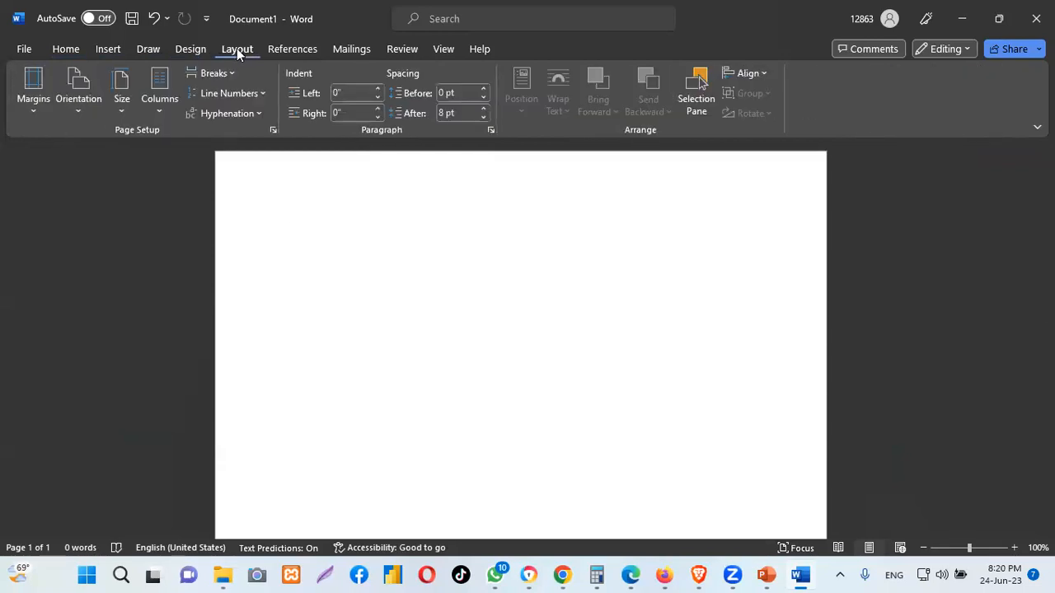
pyautogui.click(292, 48)
pyautogui.click(352, 47)
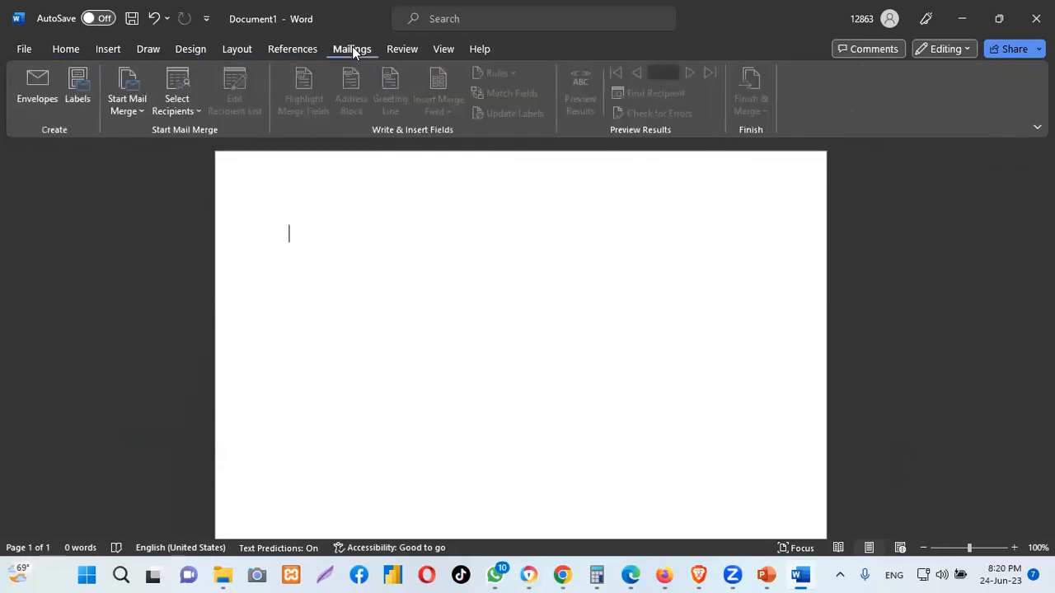
pyautogui.click(402, 50)
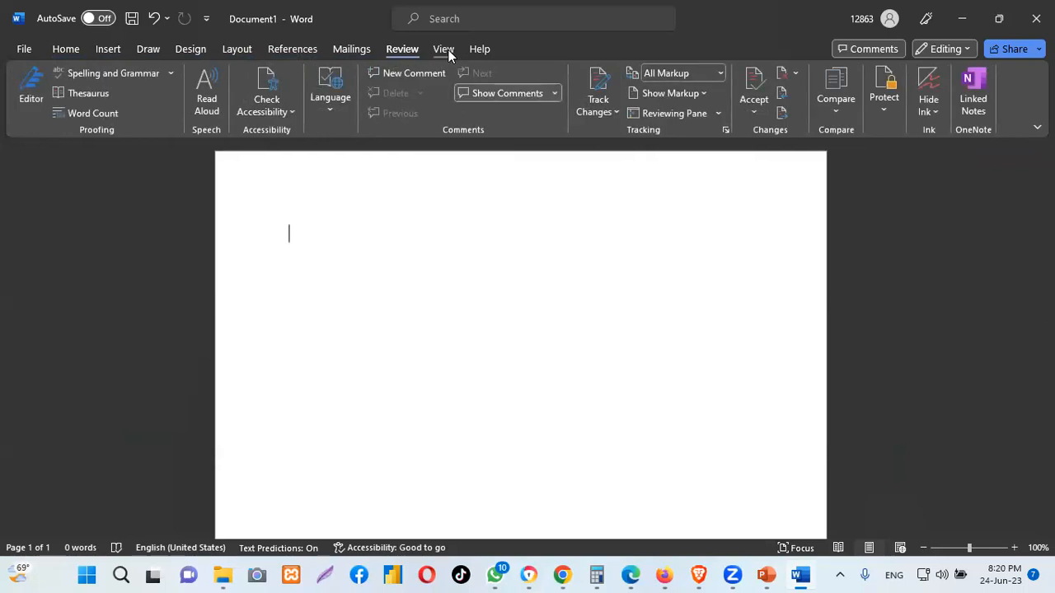
pyautogui.click(445, 50)
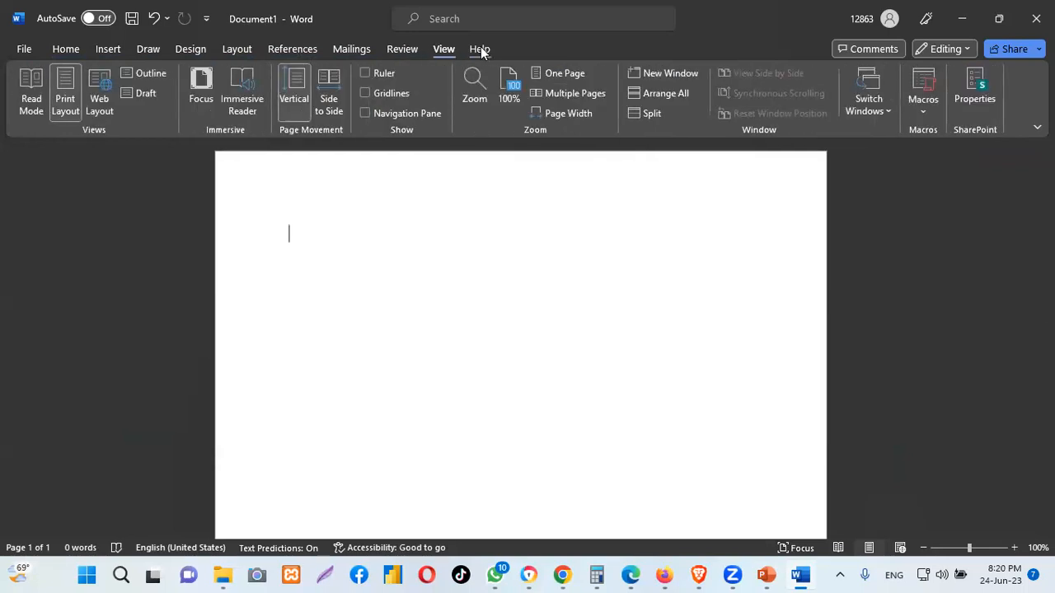
pyautogui.click(481, 50)
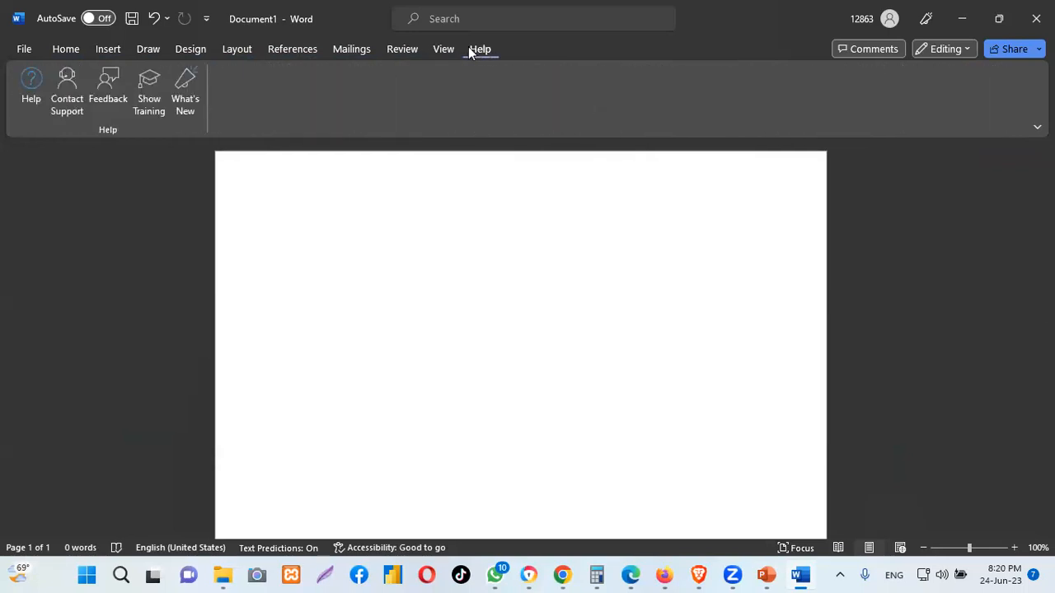
pyautogui.click(67, 50)
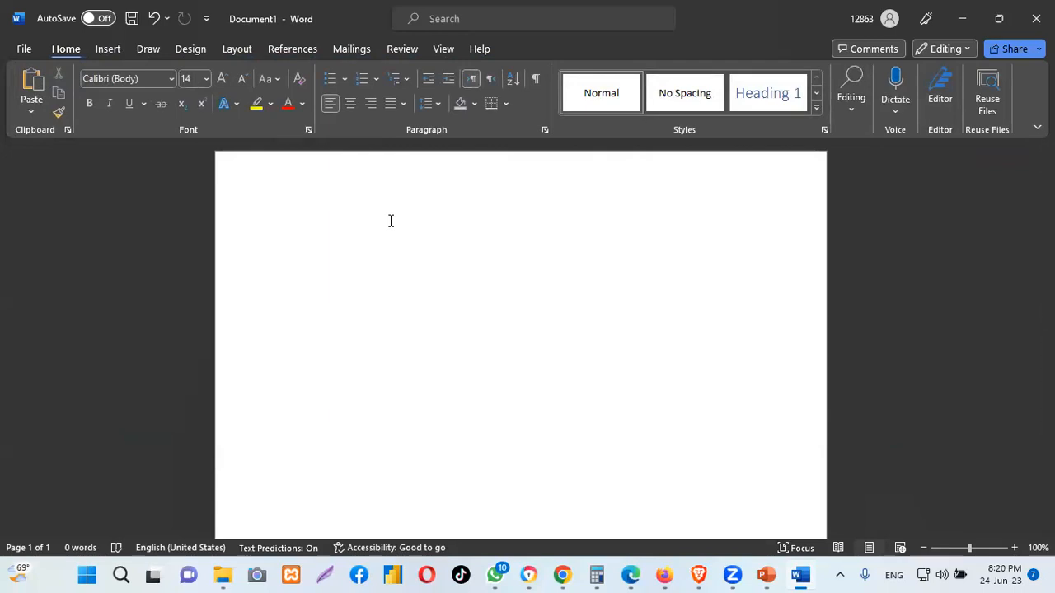
# Insert a table with 4 columns and 10 rows via Insert Table
pyautogui.click(116, 49)
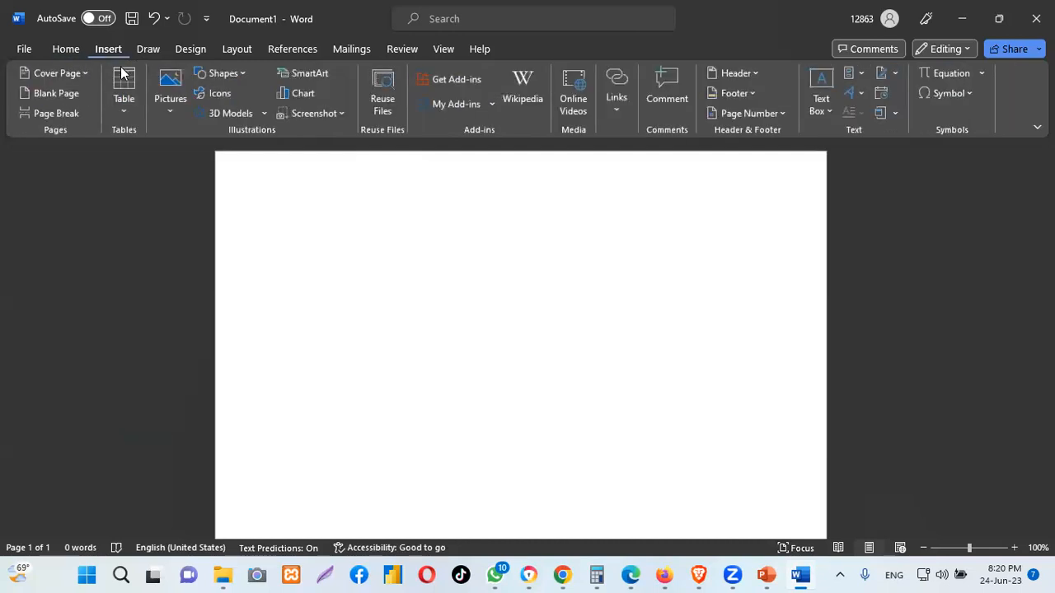
pyautogui.click(125, 116)
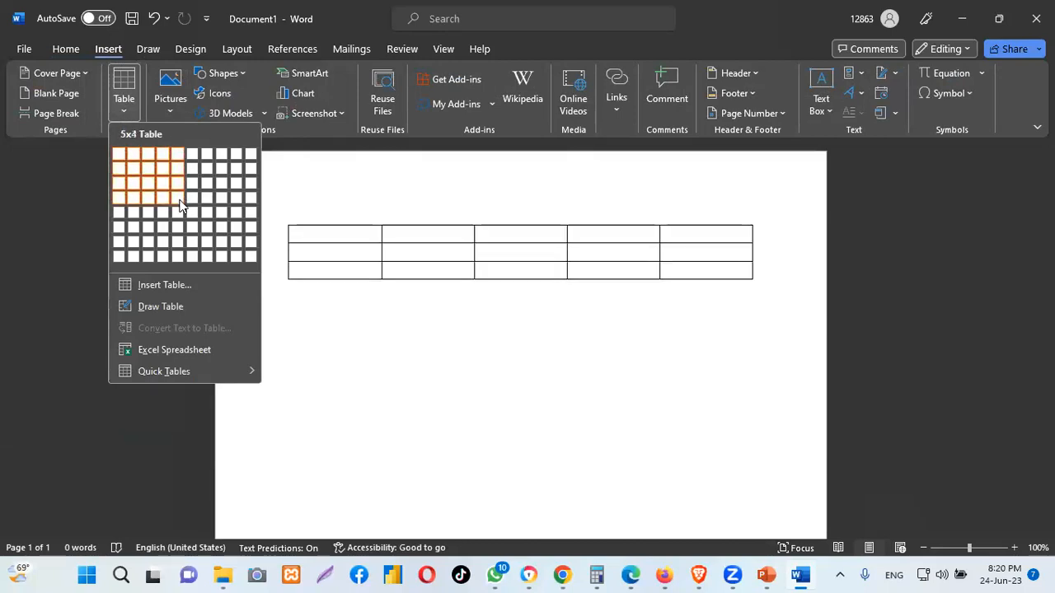
pyautogui.click(158, 285)
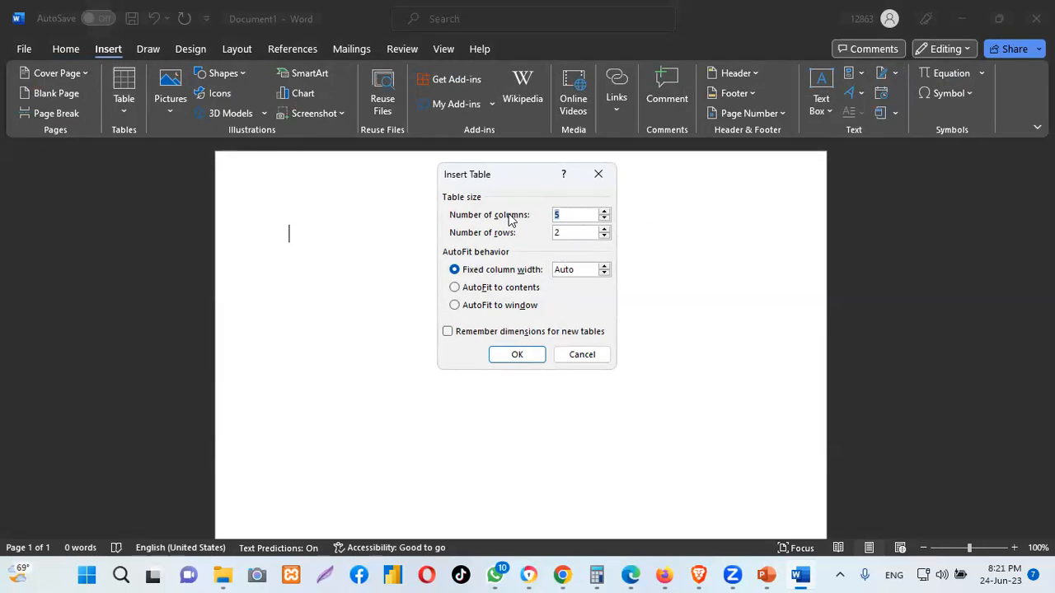
pyautogui.write('4')
pyautogui.doubleClick(580, 233)
pyautogui.write('10')
pyautogui.click(518, 354)
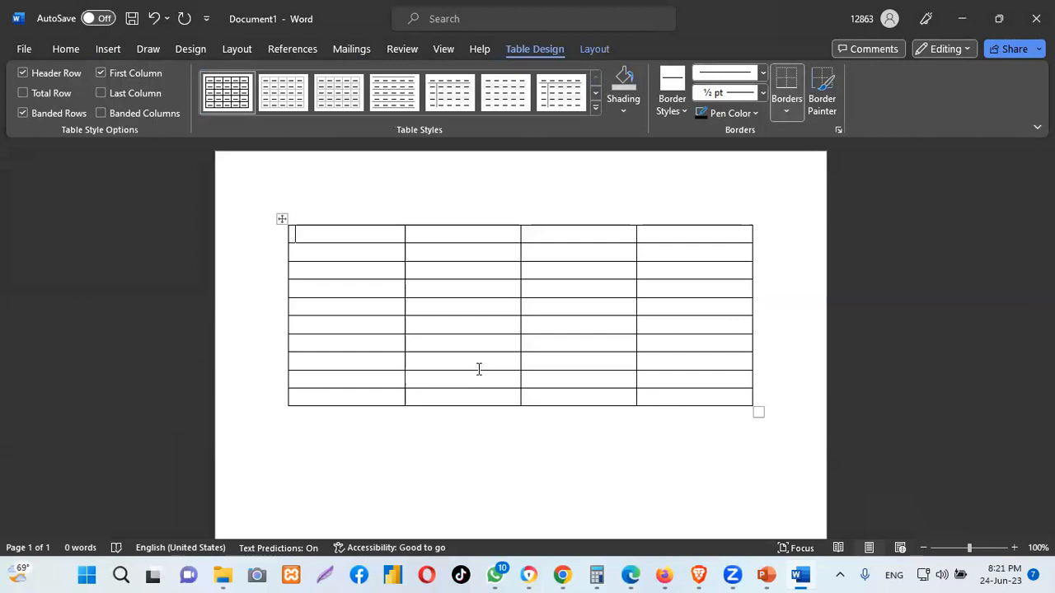
# Type the header row N/S, First Name, Last Name and ID, correcting the typos
pyautogui.write('N/')
pyautogui.write('A')
pyautogui.press('BackSpace')
pyautogui.write('S')
pyautogui.click(460, 235)
pyautogui.write('F')
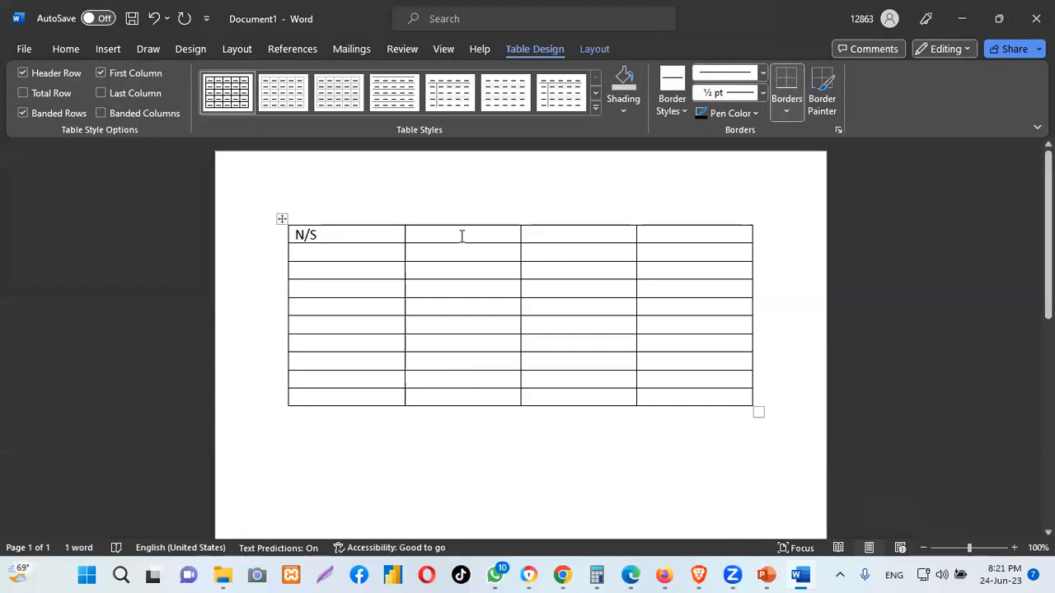
pyautogui.write('i')
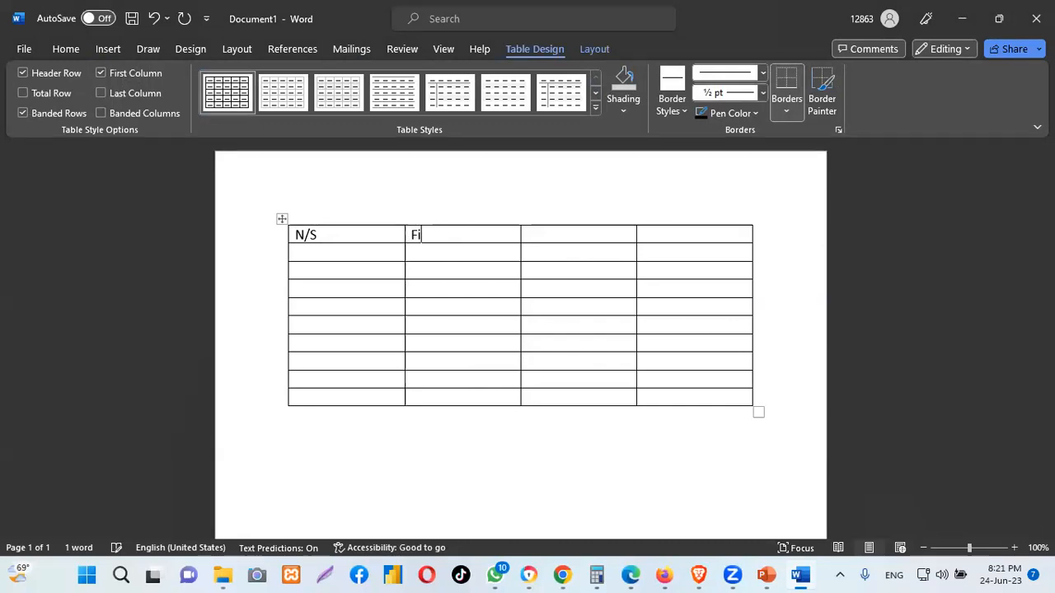
pyautogui.write('rst Nma')
pyautogui.press('BackSpace')
pyautogui.press('BackSpace')
pyautogui.press('BackSpace')
pyautogui.write('Name')
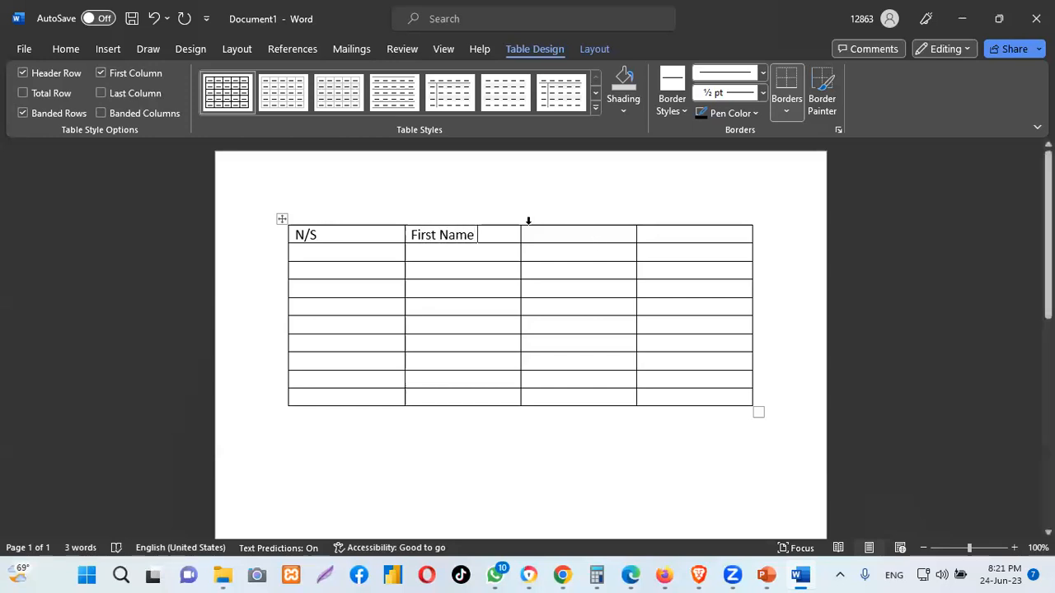
pyautogui.write(' L')
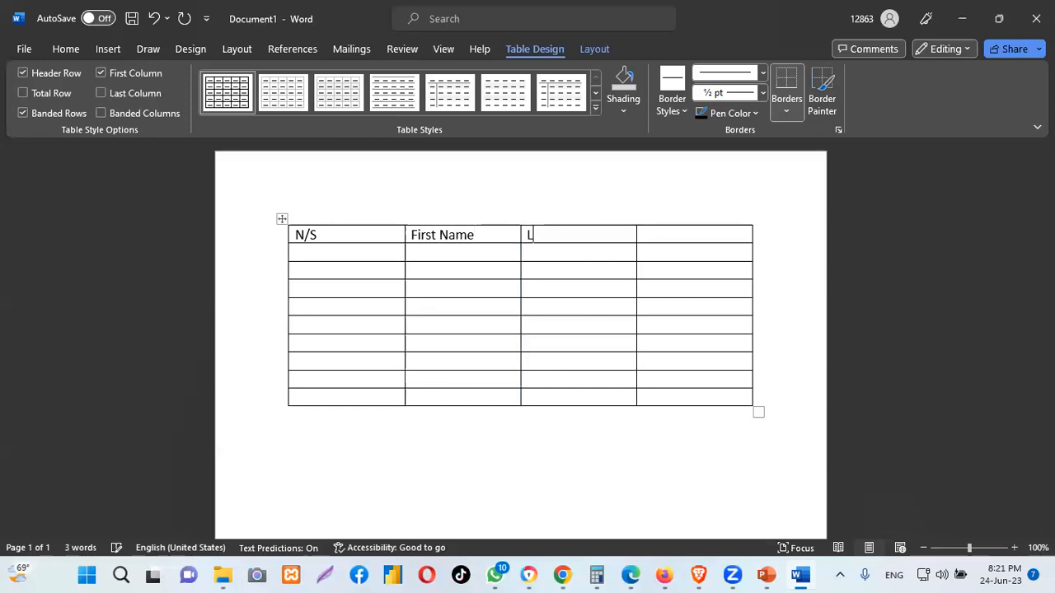
pyautogui.write('ast Name')
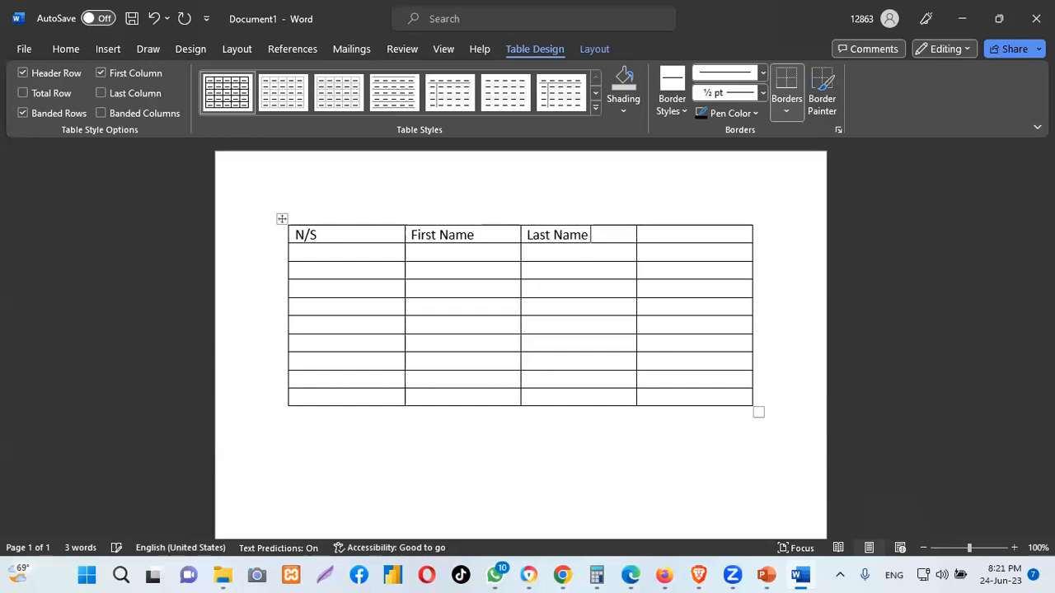
pyautogui.click(683, 233)
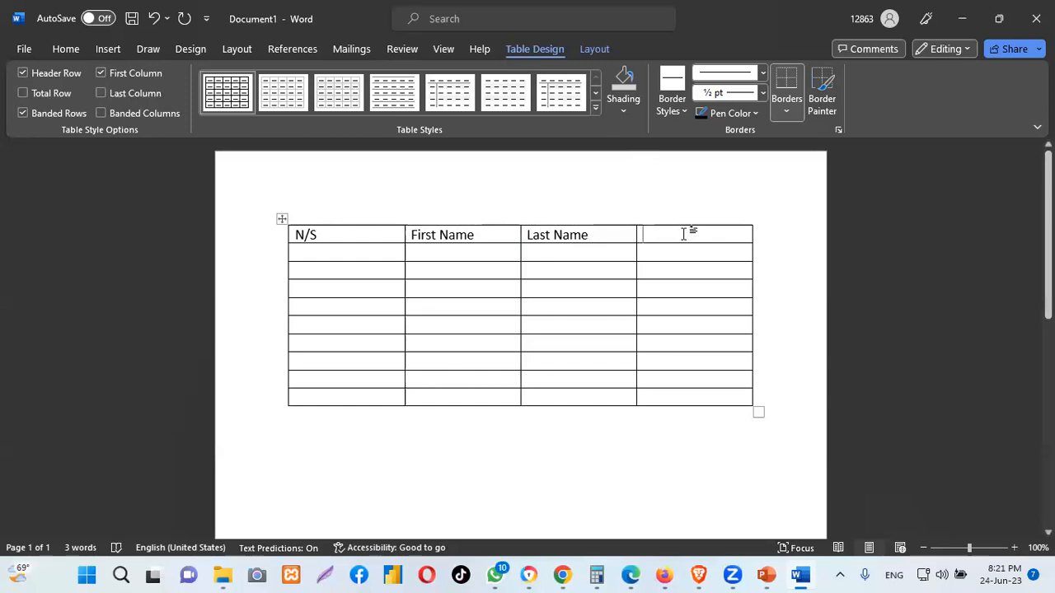
pyautogui.write('ID')
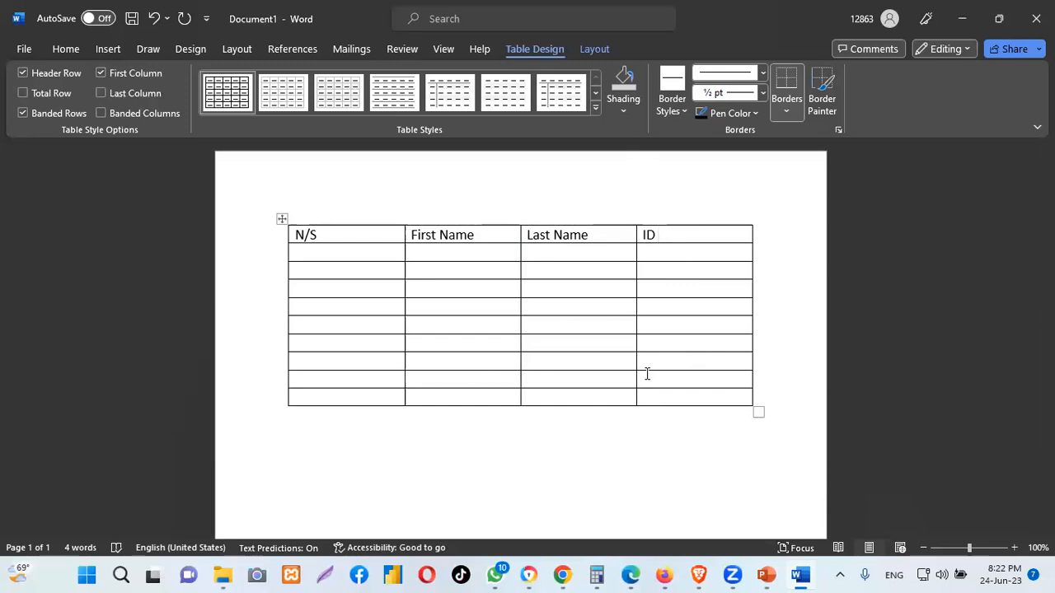
# Fill the first data row with serial 01, a first name, a last name and an ID
pyautogui.click(334, 256)
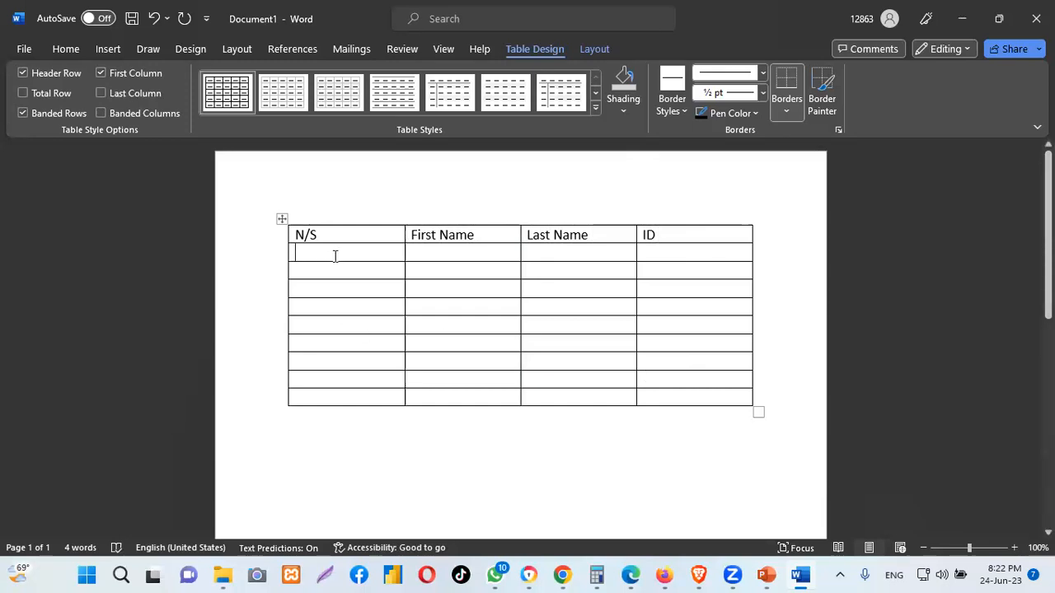
pyautogui.write('01')
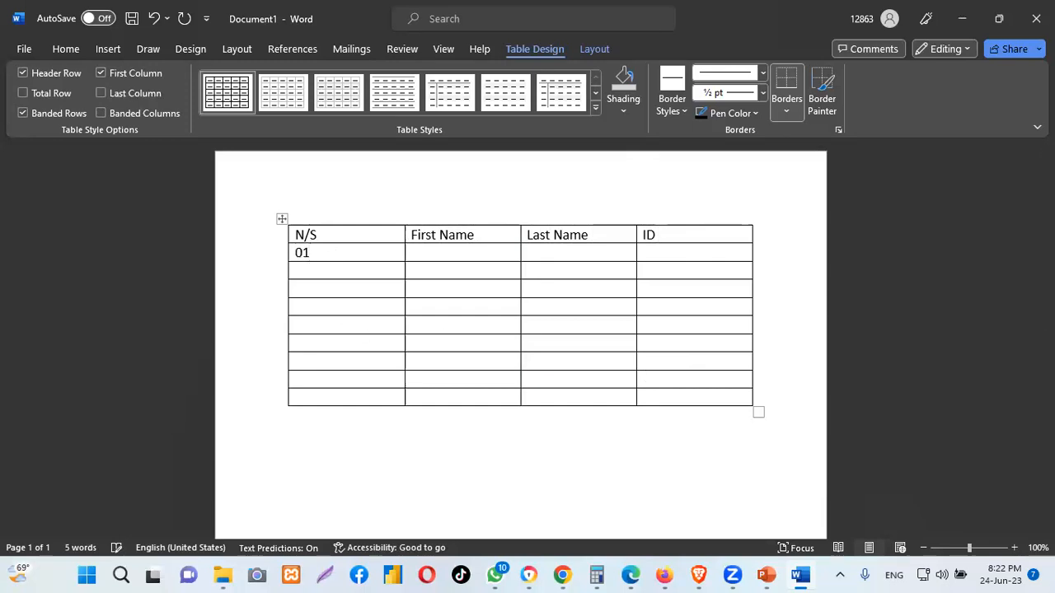
pyautogui.click(451, 252)
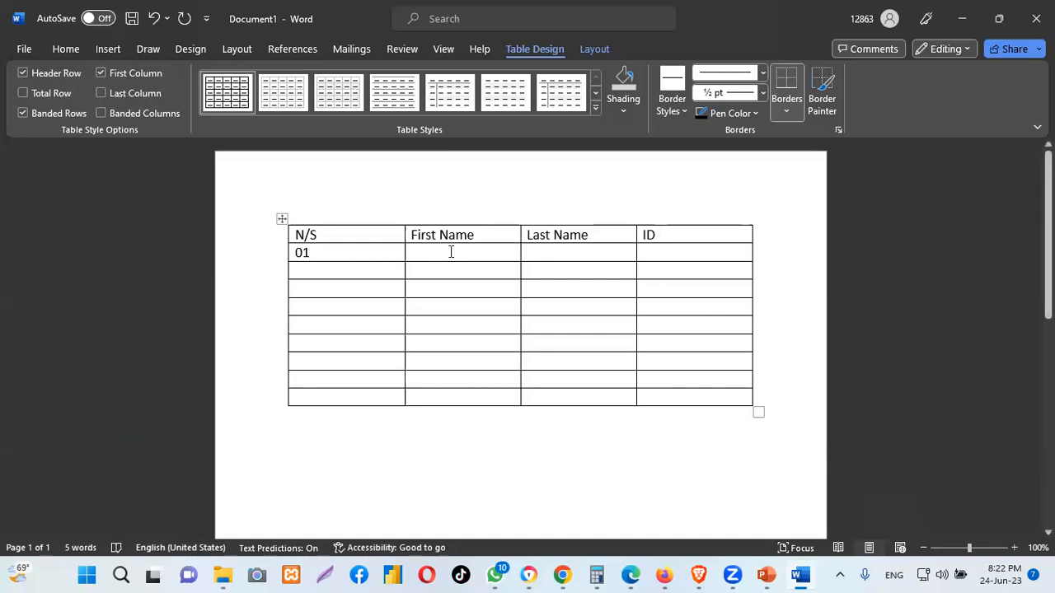
pyautogui.write('John')
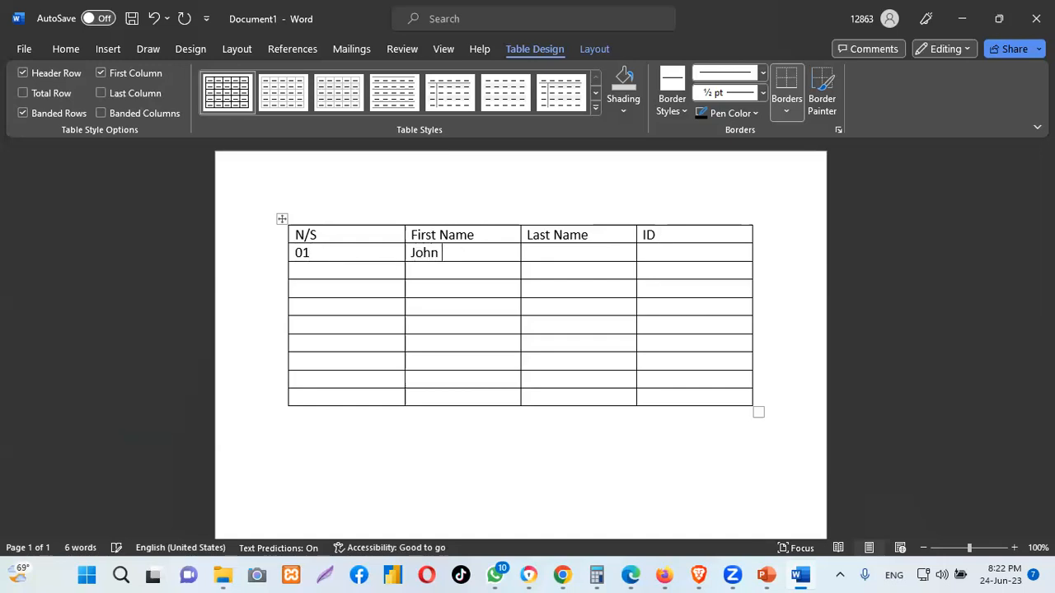
pyautogui.click(569, 253)
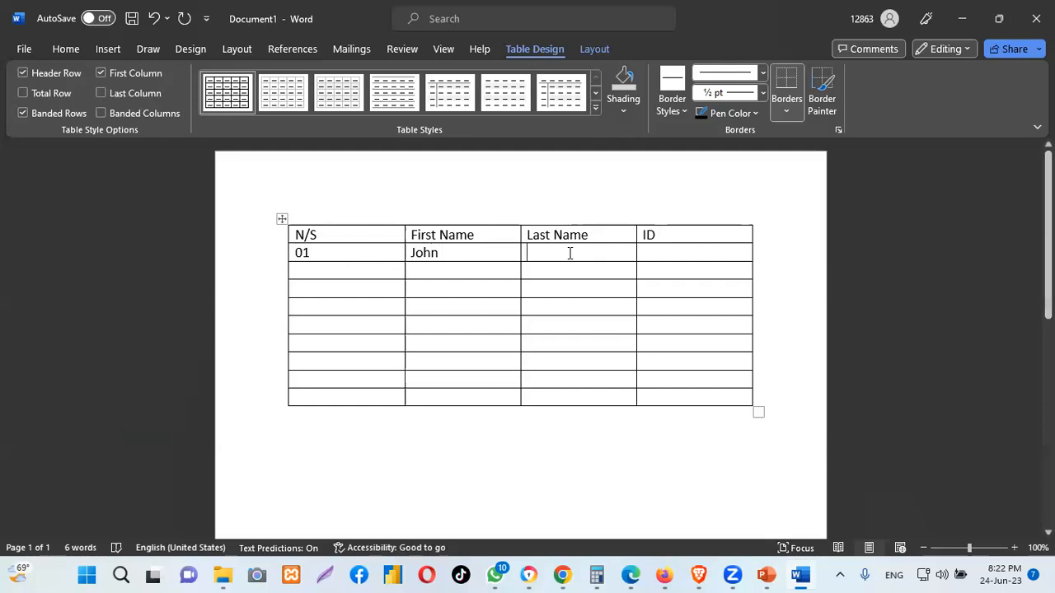
pyautogui.write('Olowo')
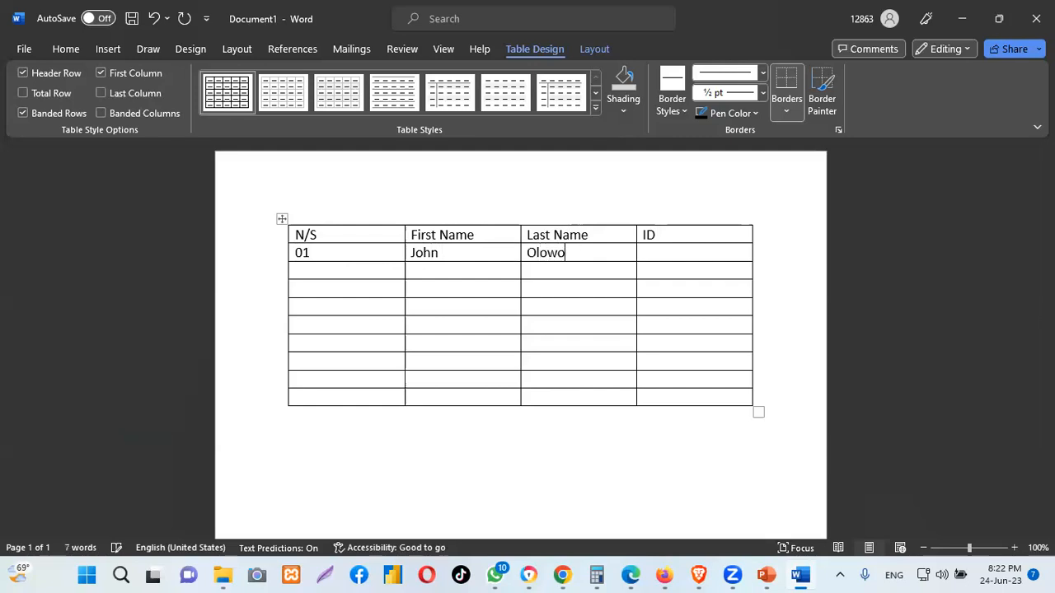
pyautogui.click(707, 254)
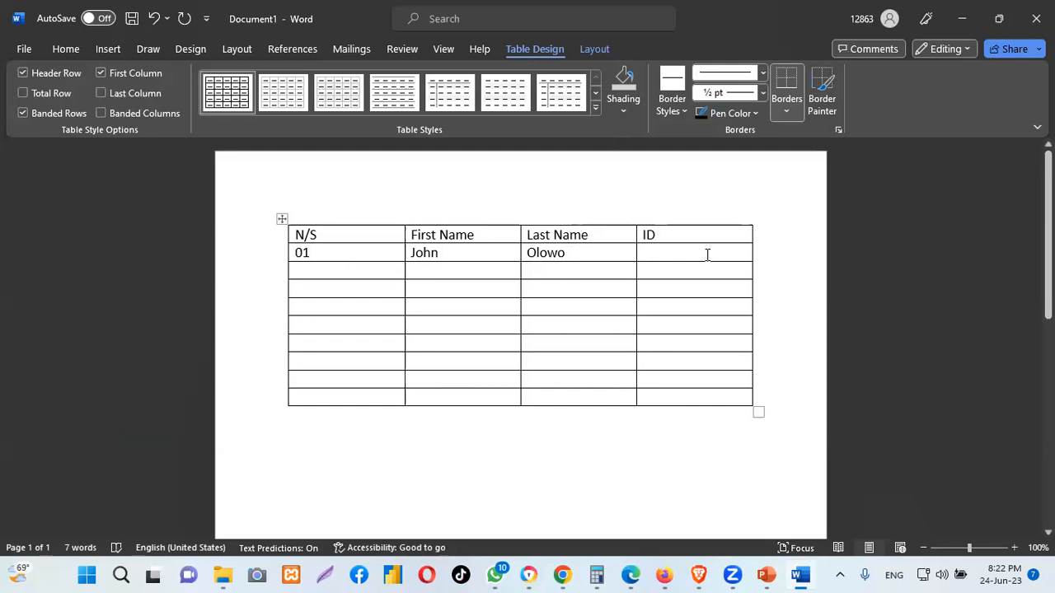
pyautogui.write('J001')
# Select and delete the entire table, then bring the Chrome window forward
pyautogui.click(292, 222)
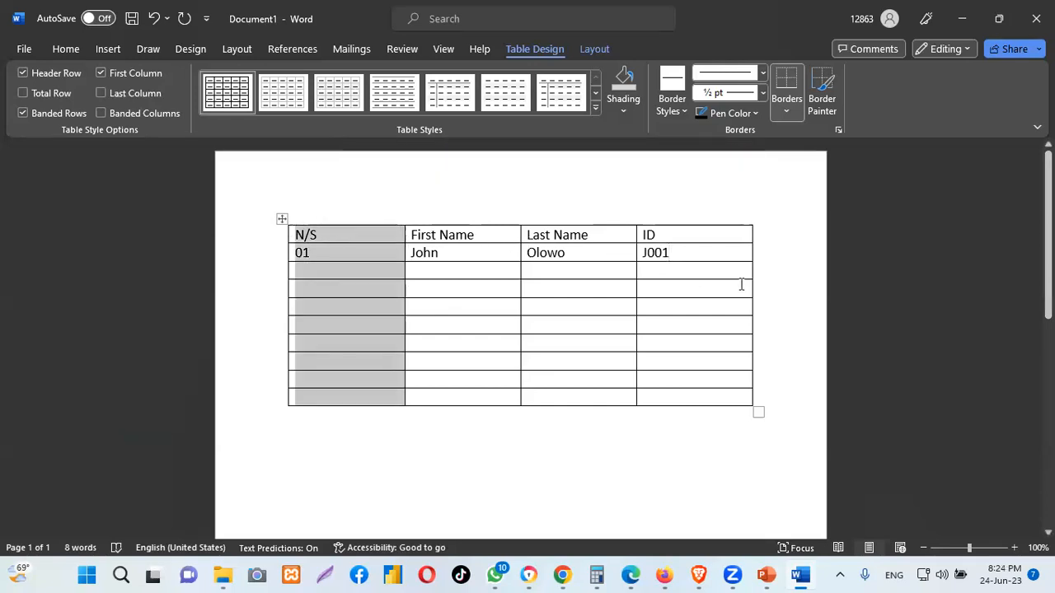
pyautogui.moveTo(471, 179)
pyautogui.mouseDown()
pyautogui.moveTo(725, 318)
pyautogui.moveTo(765, 382)
pyautogui.mouseUp()
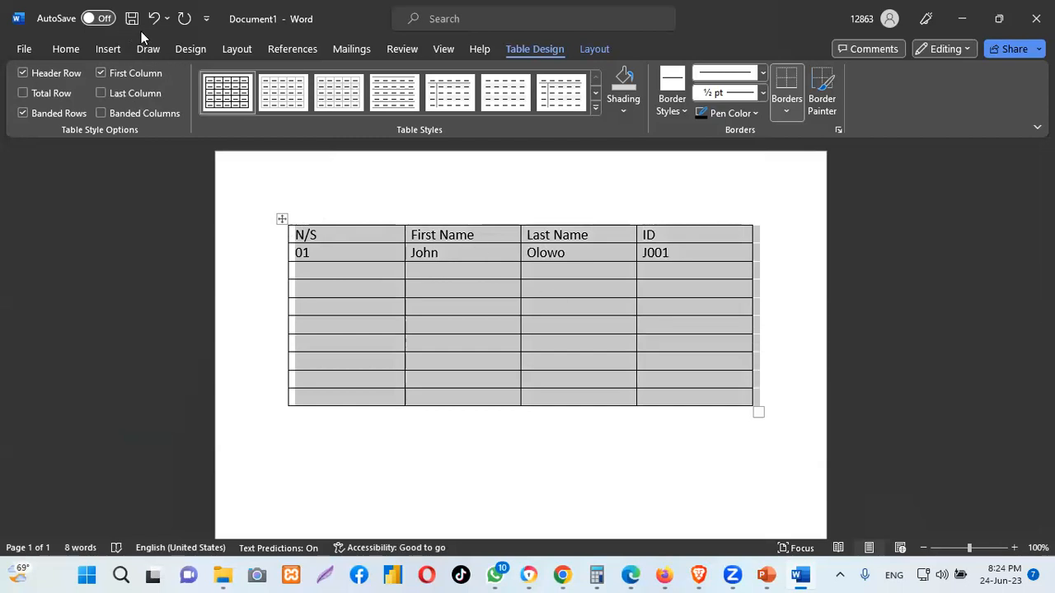
pyautogui.click(24, 49)
pyautogui.click(27, 49)
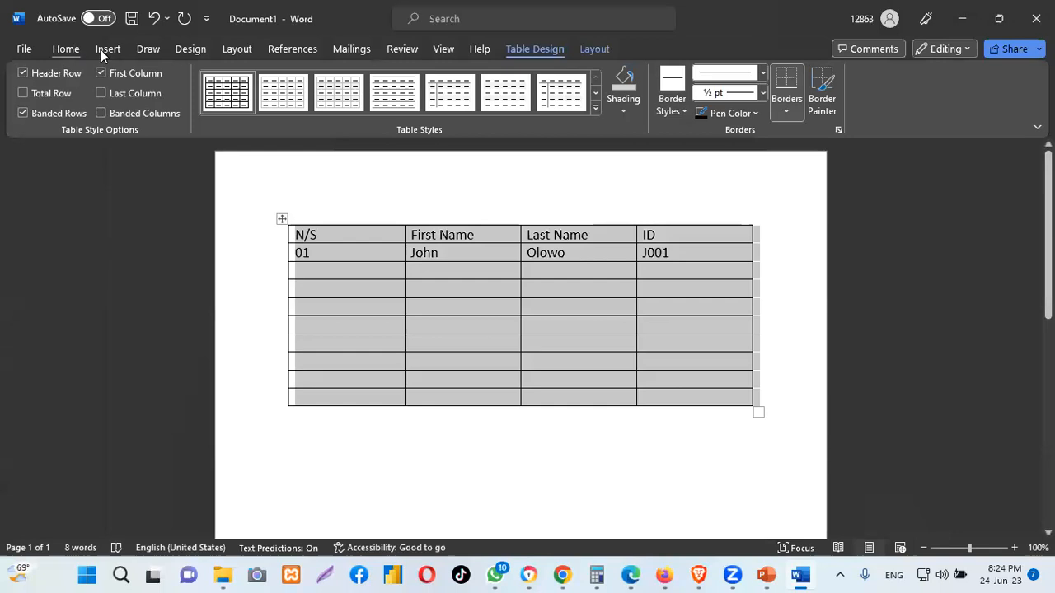
pyautogui.press('BackSpace')
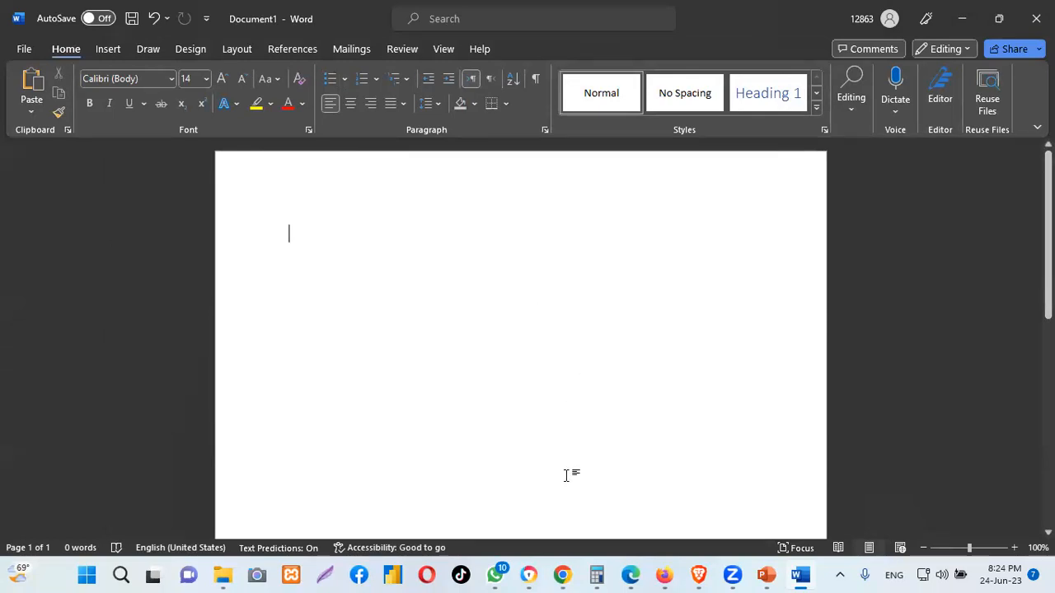
pyautogui.click(565, 575)
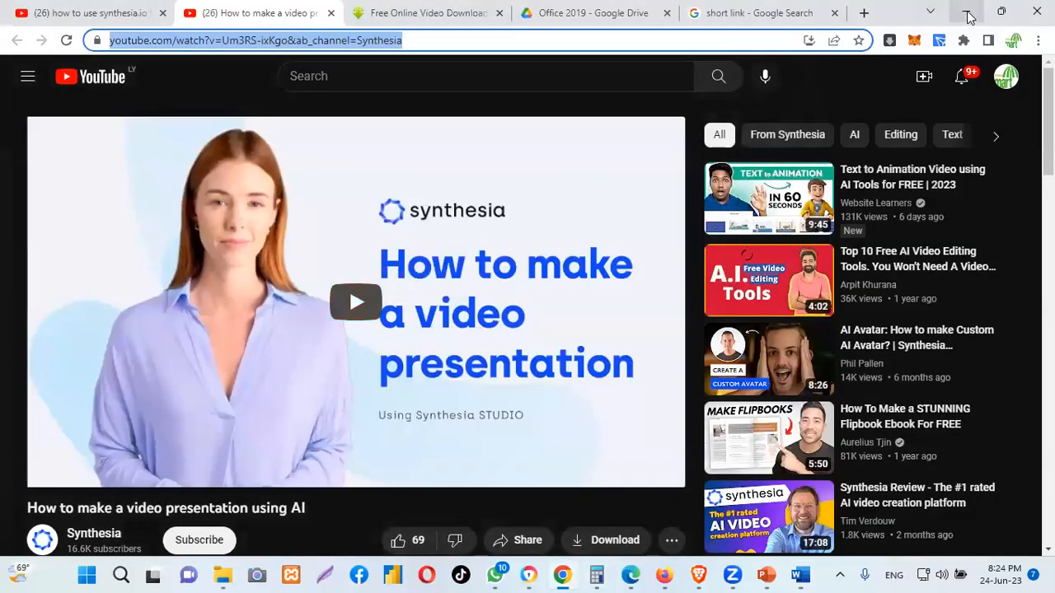
# Replace the 'short link' query and search Google for 'barb google ai'
pyautogui.click(968, 17)
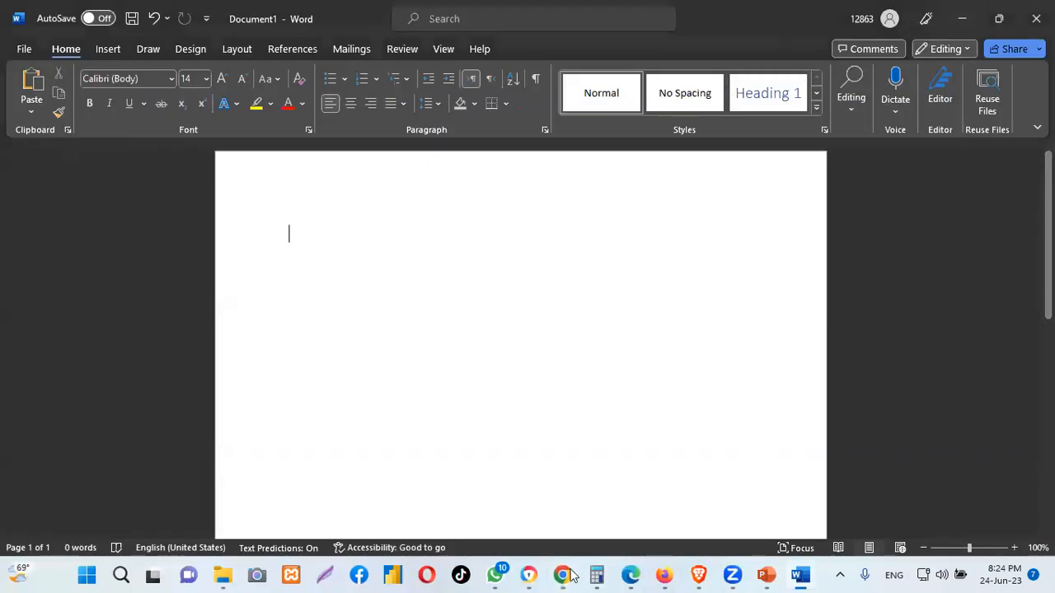
pyautogui.click(563, 575)
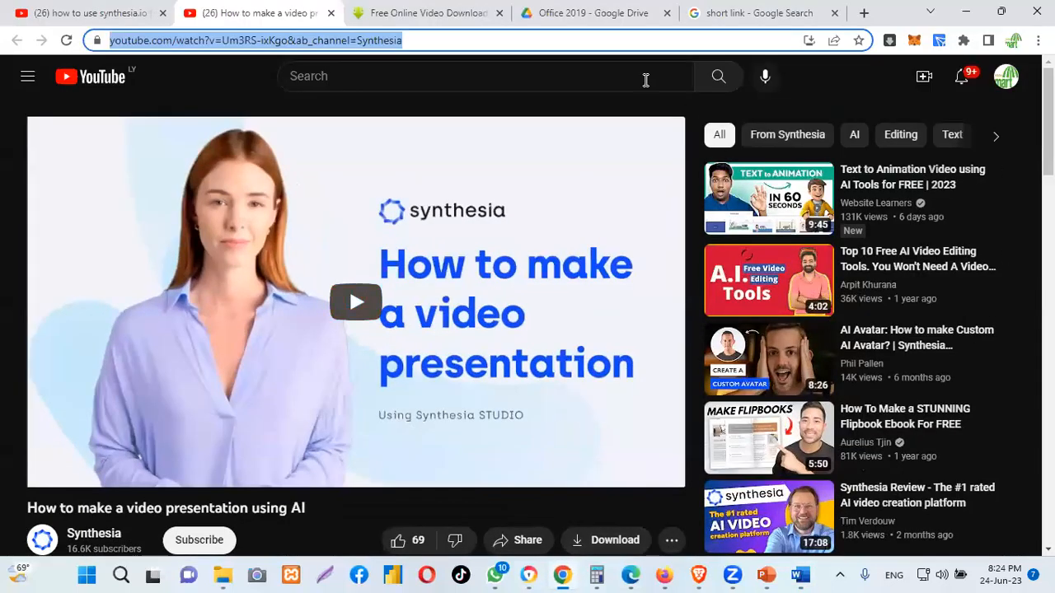
pyautogui.hotkey('alt', 'Tab')
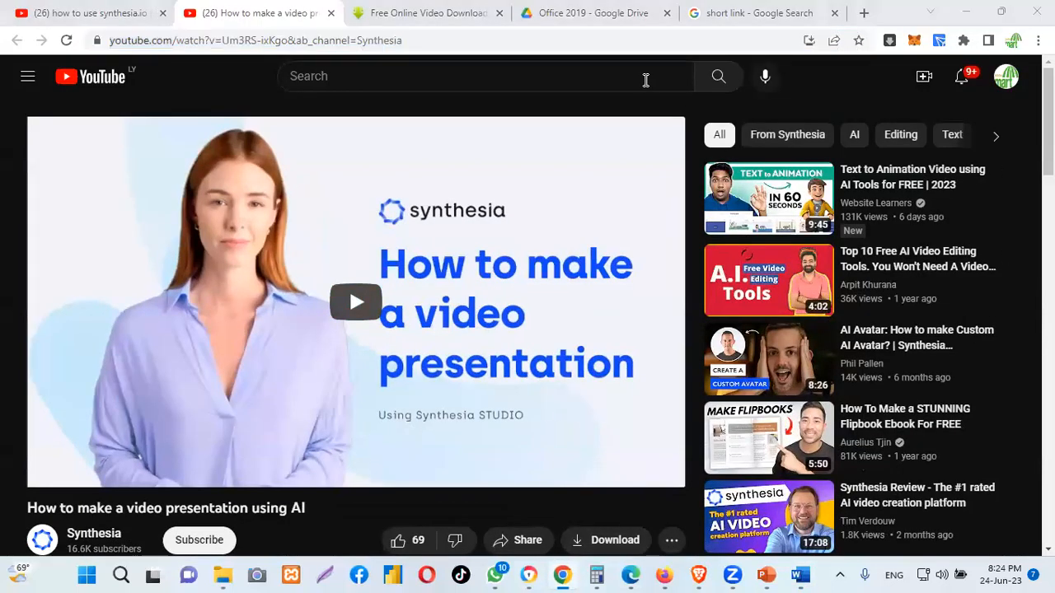
pyautogui.click(755, 12)
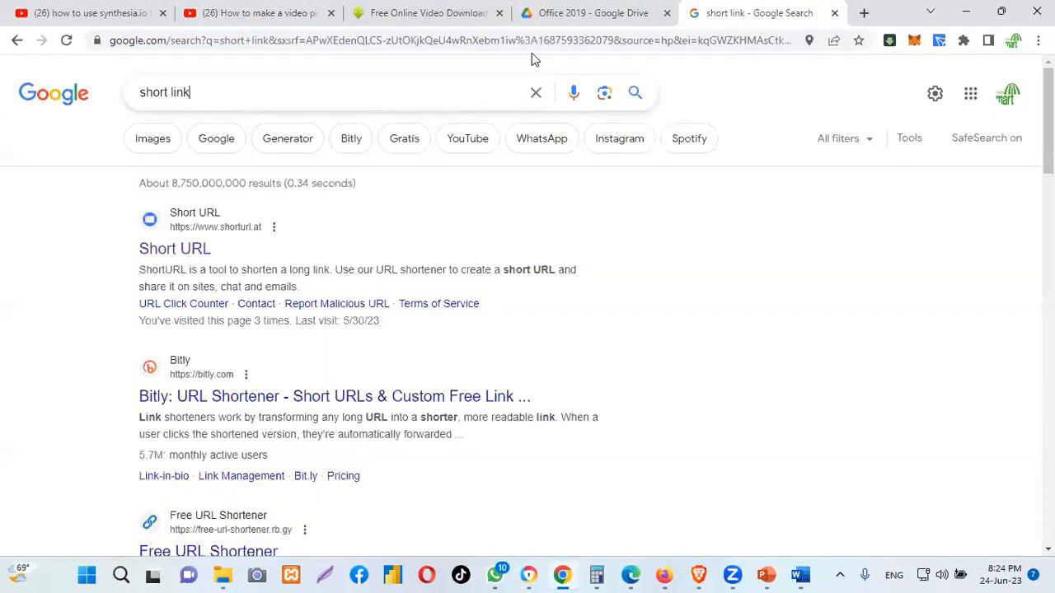
pyautogui.moveTo(235, 92); pyautogui.dragTo(108, 94)
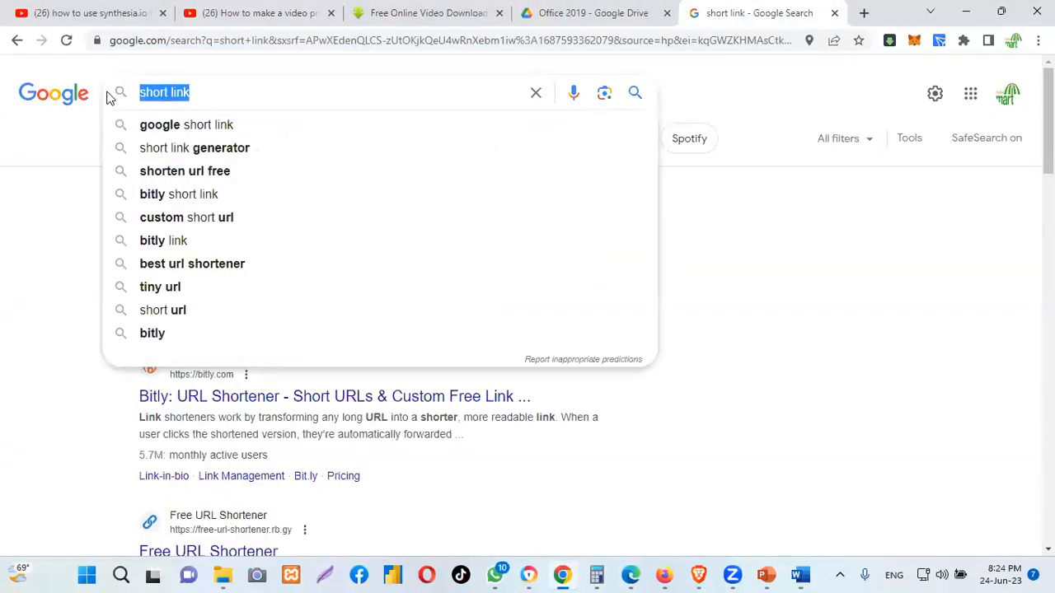
pyautogui.write('ba')
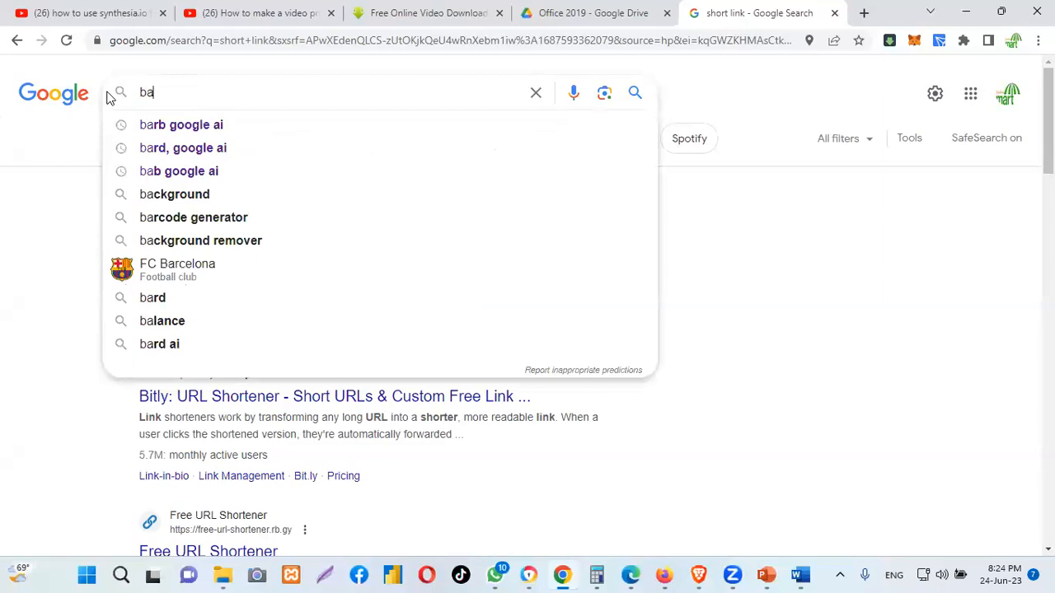
pyautogui.click(164, 122)
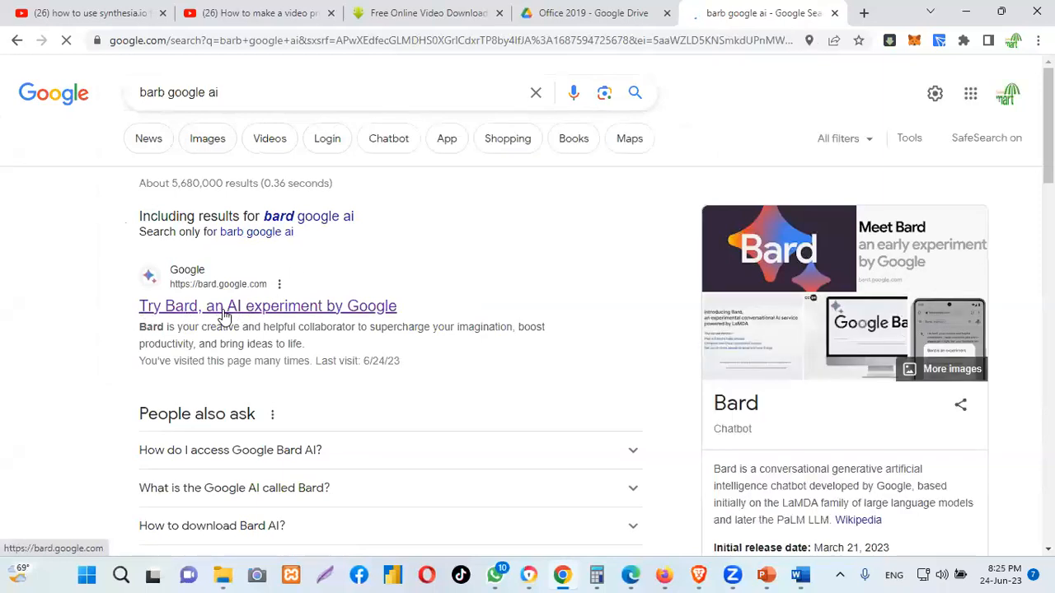
# Open Bard from the results, switch it to the light theme, and focus the prompt box
pyautogui.click(386, 312)
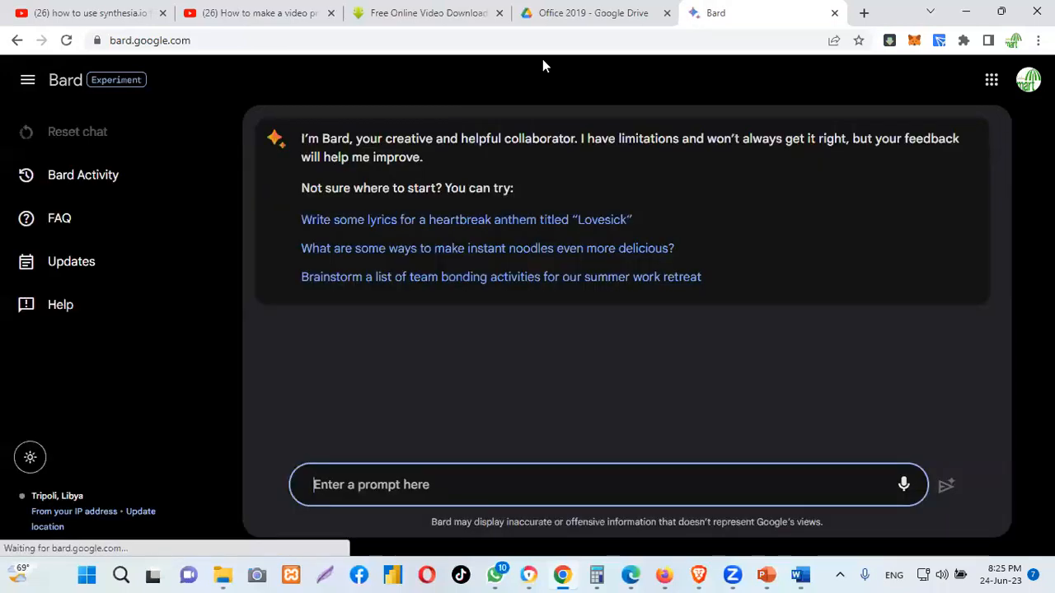
pyautogui.click(32, 457)
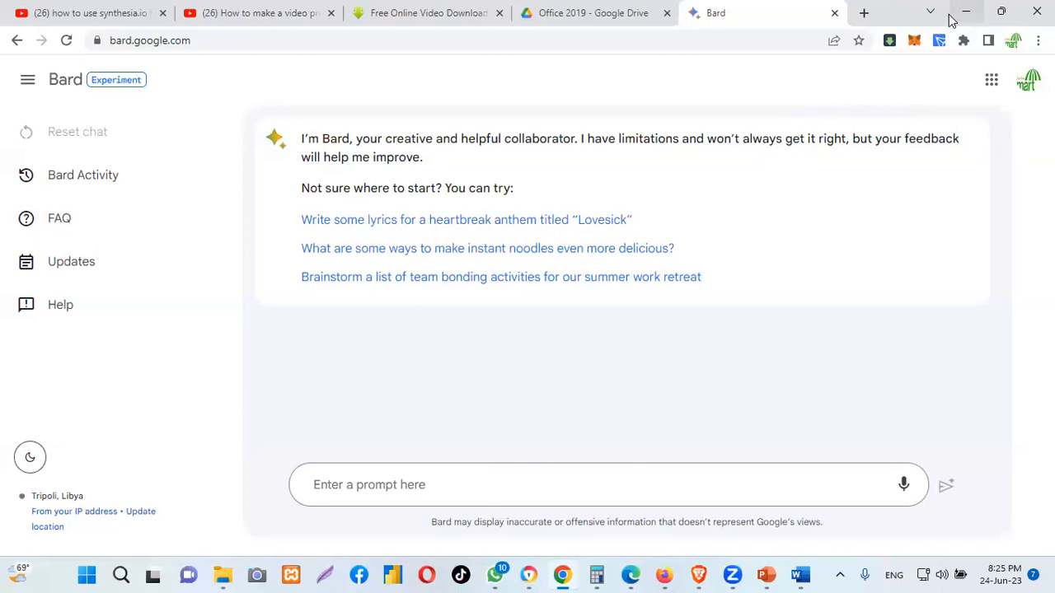
pyautogui.click(486, 484)
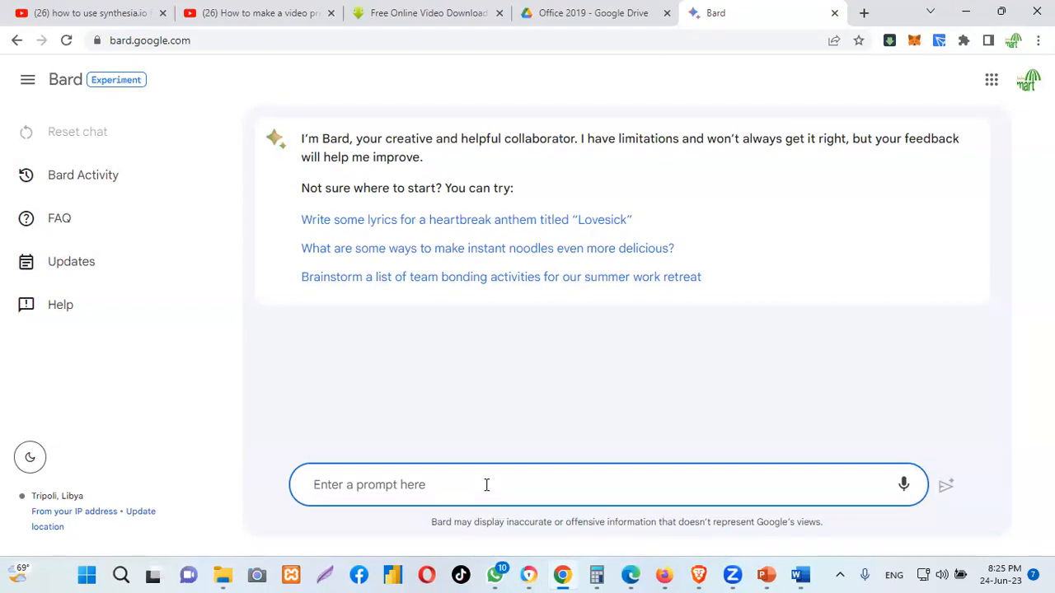
# Send Bard the prompt 'Write the history of Nigeria from 1960 up till date'
pyautogui.write('Write')
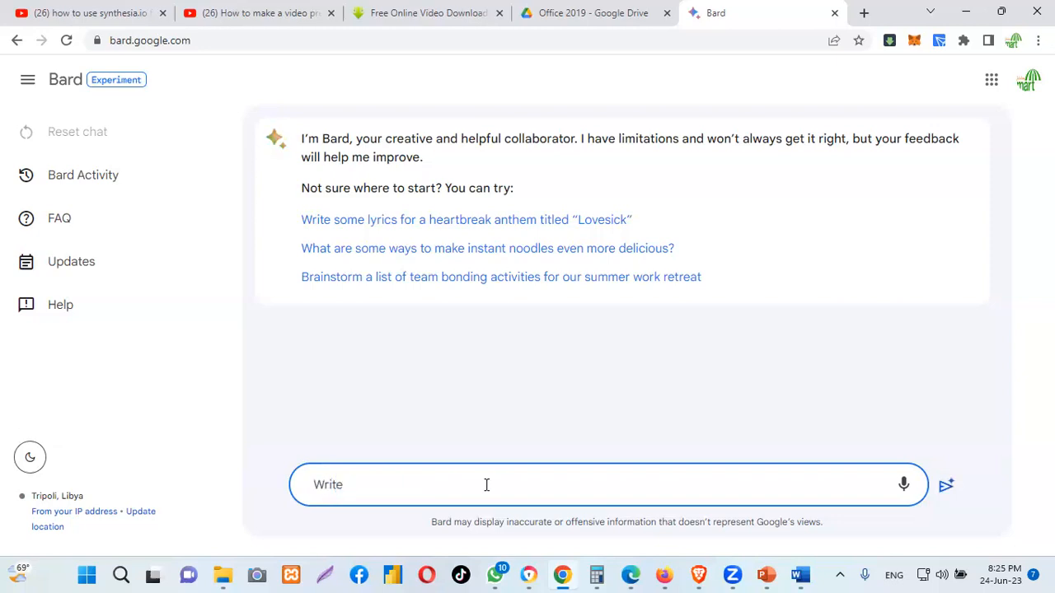
pyautogui.write(' the history of Nigeria ')
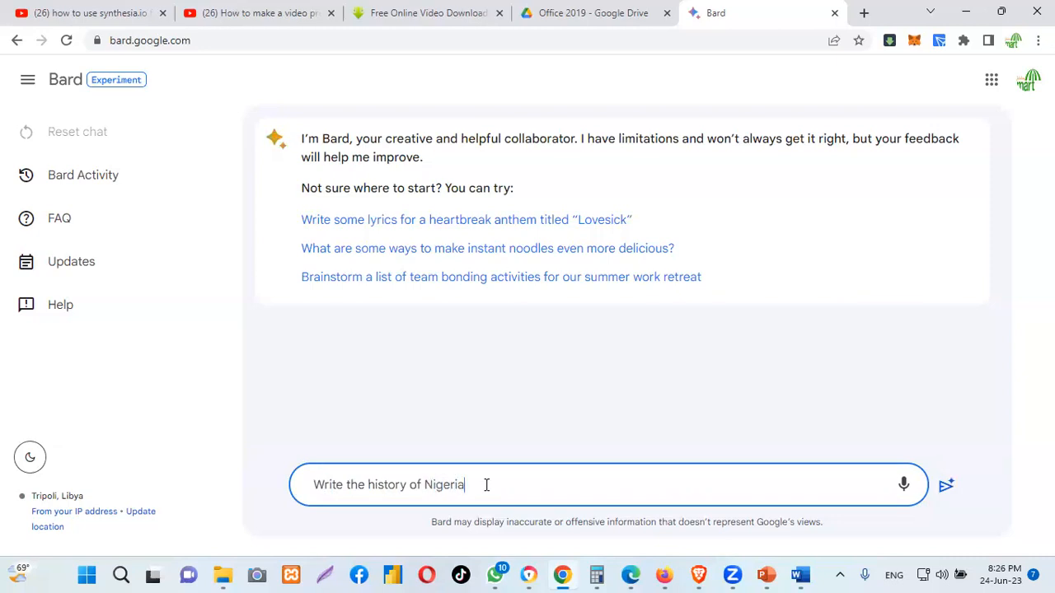
pyautogui.write('from 19')
pyautogui.write('0 up till date')
pyautogui.click(944, 489)
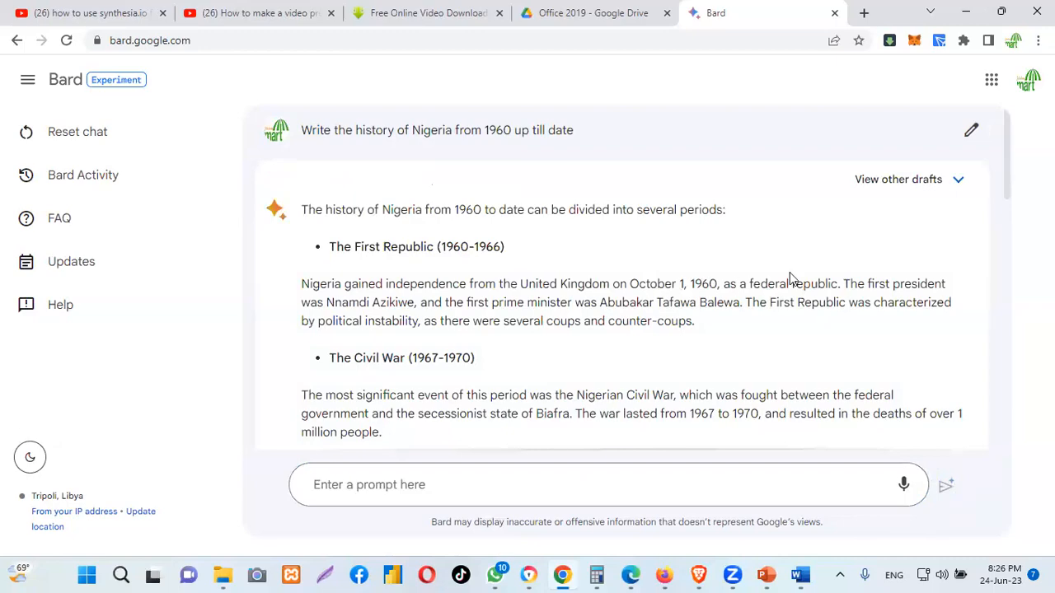
# Review Bard's Nigeria history answer and copy it via its More menu's Copy option
pyautogui.scroll(-4, 791, 284)
pyautogui.scroll(-7, 792, 285)
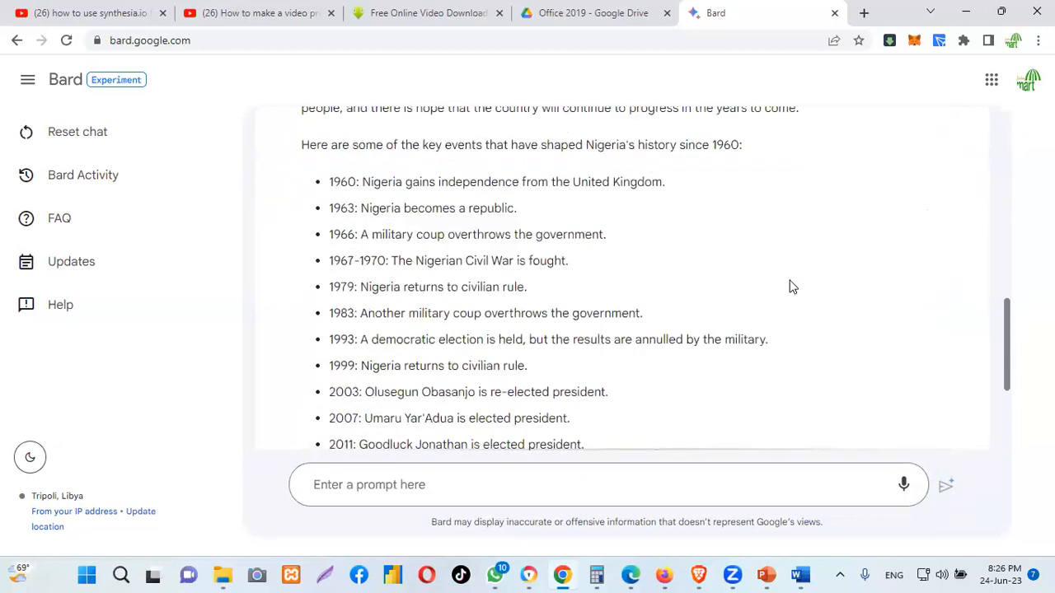
pyautogui.scroll(12, 792, 288)
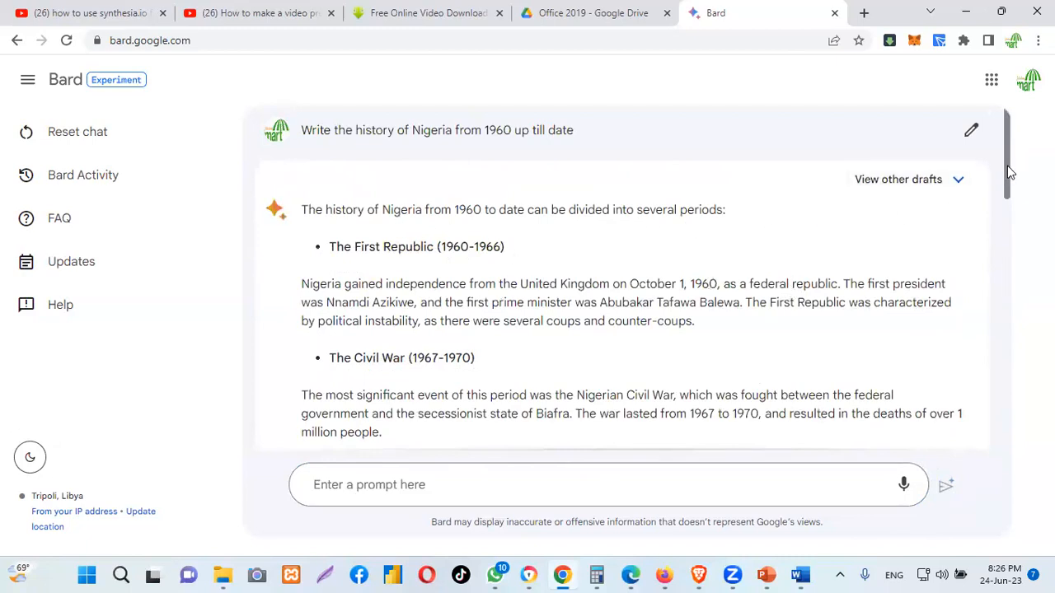
pyautogui.moveTo(1004, 168)
pyautogui.mouseDown()
pyautogui.moveTo(1006, 184)
pyautogui.moveTo(1006, 165)
pyautogui.moveTo(1010, 175)
pyautogui.mouseUp()
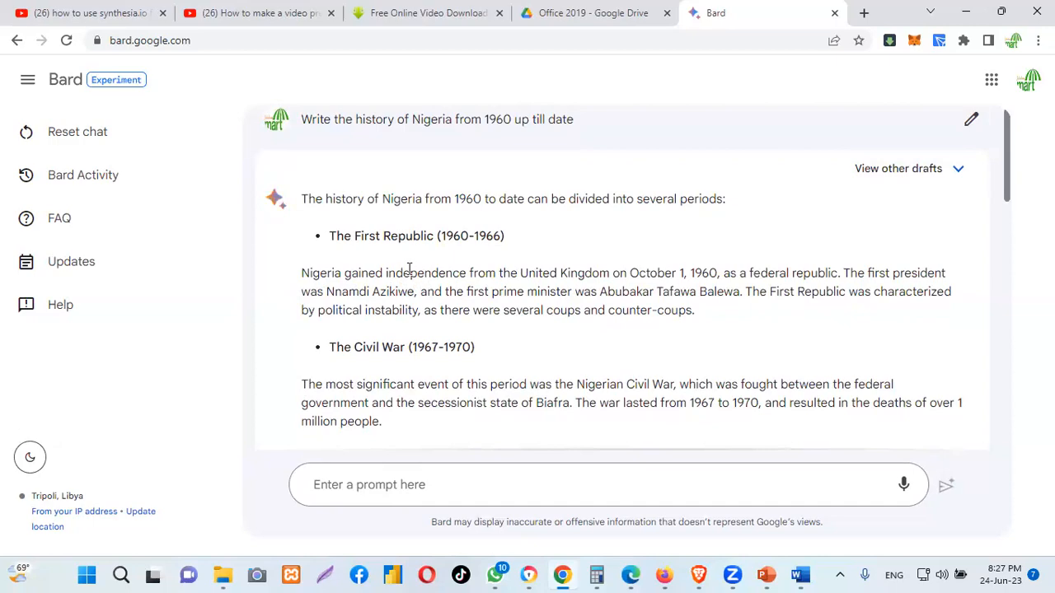
pyautogui.scroll(-3, 416, 278)
pyautogui.scroll(-8, 493, 281)
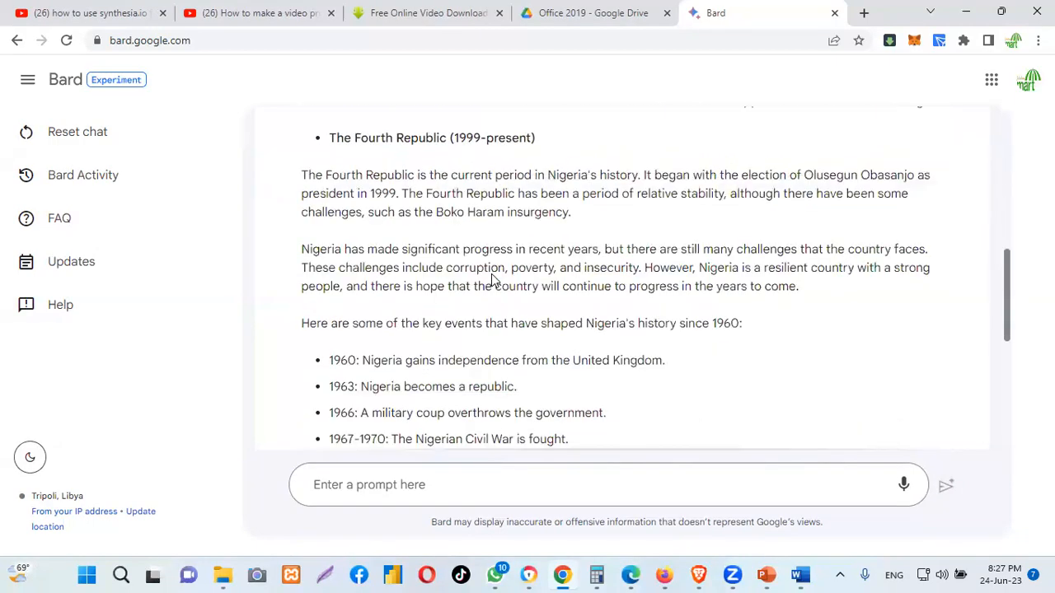
pyautogui.scroll(5, 490, 280)
pyautogui.scroll(15, 490, 281)
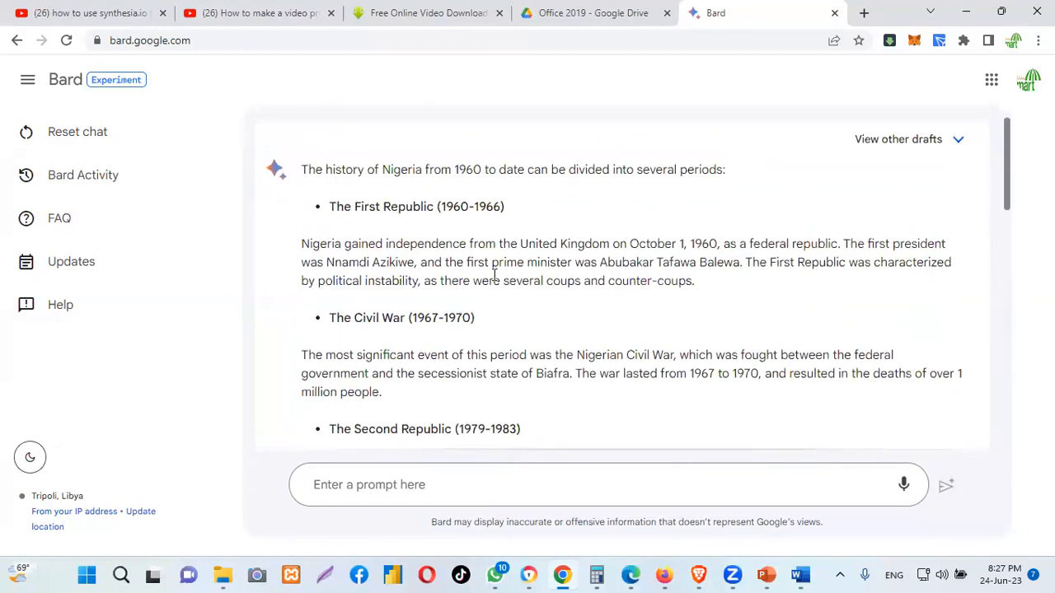
pyautogui.scroll(-15, 800, 281)
pyautogui.scroll(-5, 806, 294)
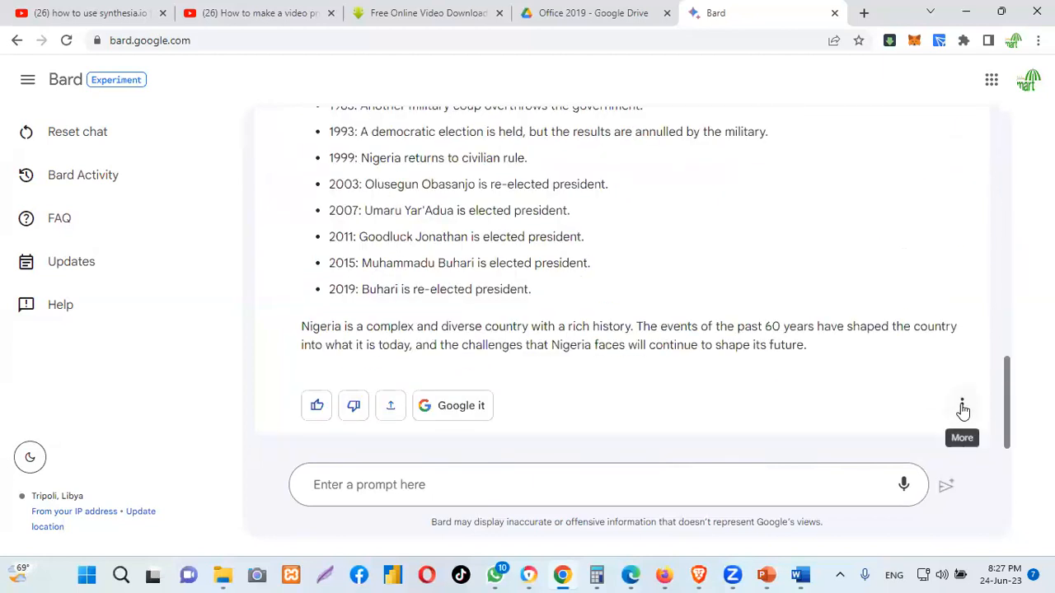
pyautogui.click(963, 406)
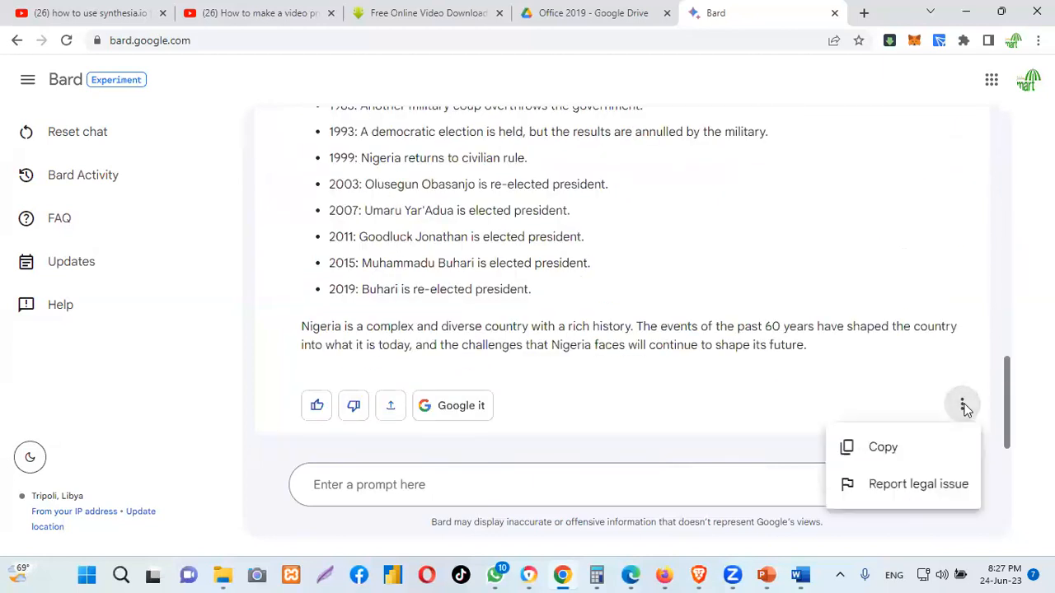
pyautogui.click(898, 442)
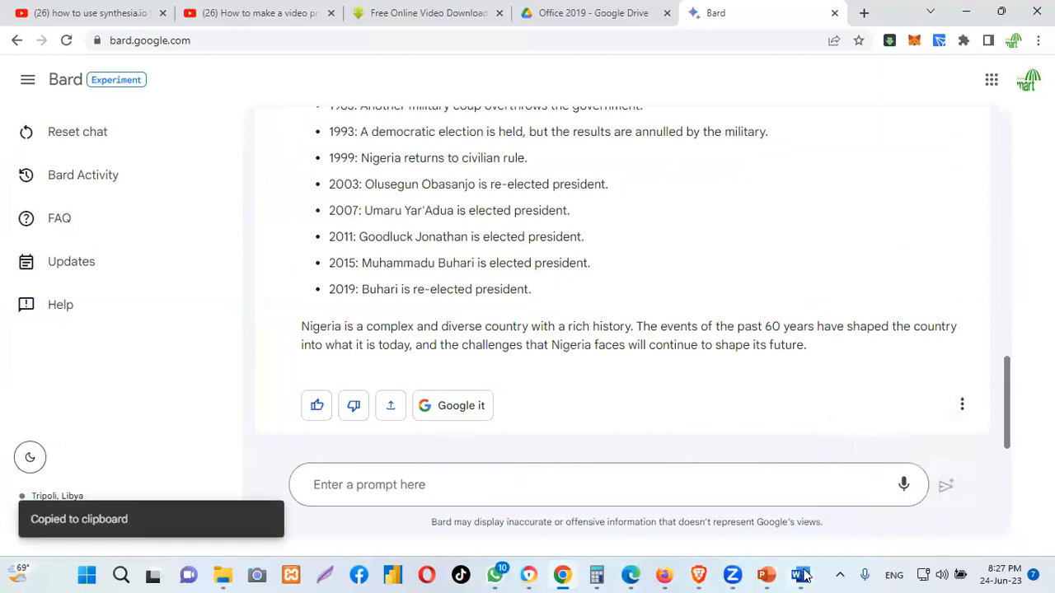
pyautogui.click(800, 575)
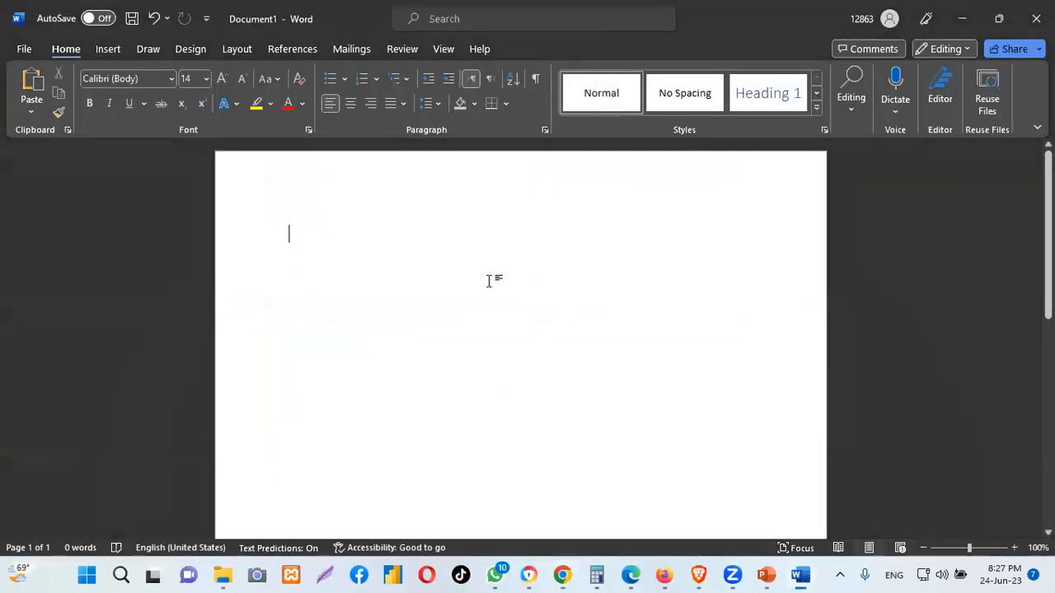
# Paste Bard's answer with Merge Formatting and review the two-page, 428-word text
pyautogui.rightClick(297, 237)
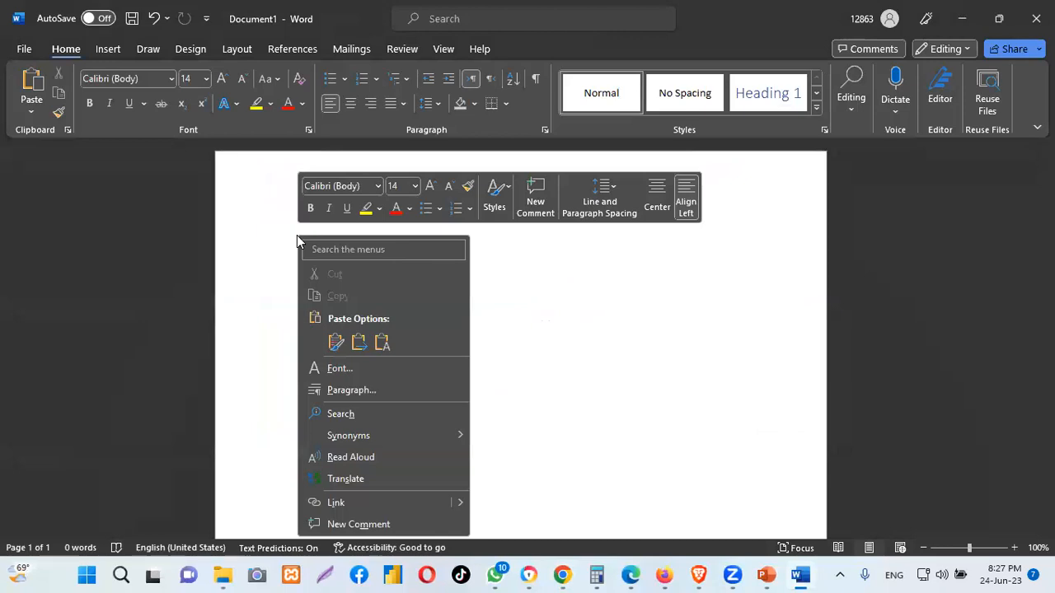
pyautogui.click(358, 342)
pyautogui.scroll(12, 585, 322)
pyautogui.scroll(6, 587, 321)
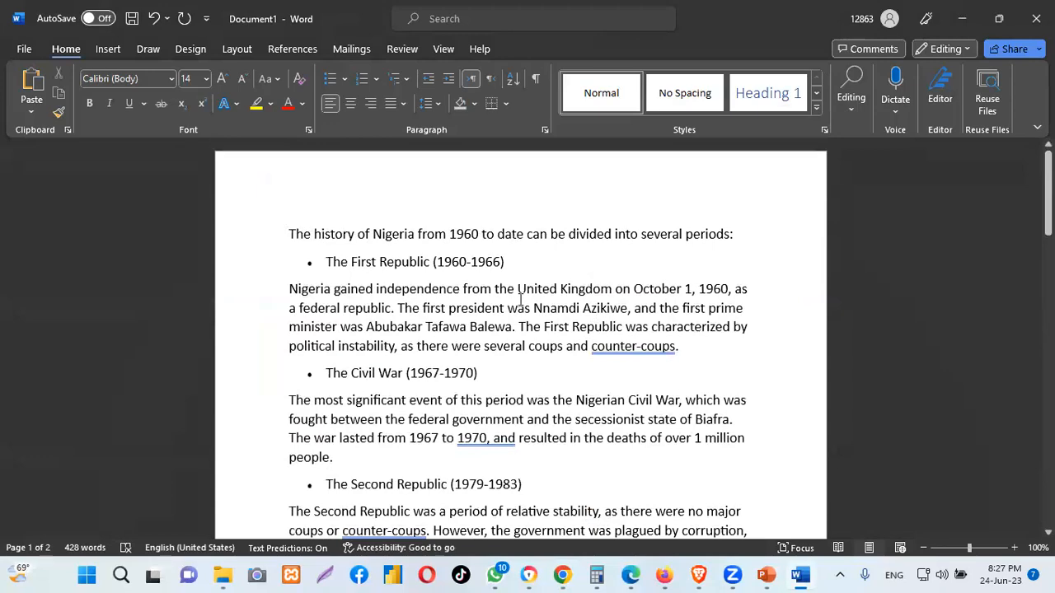
pyautogui.scroll(-15, 552, 314)
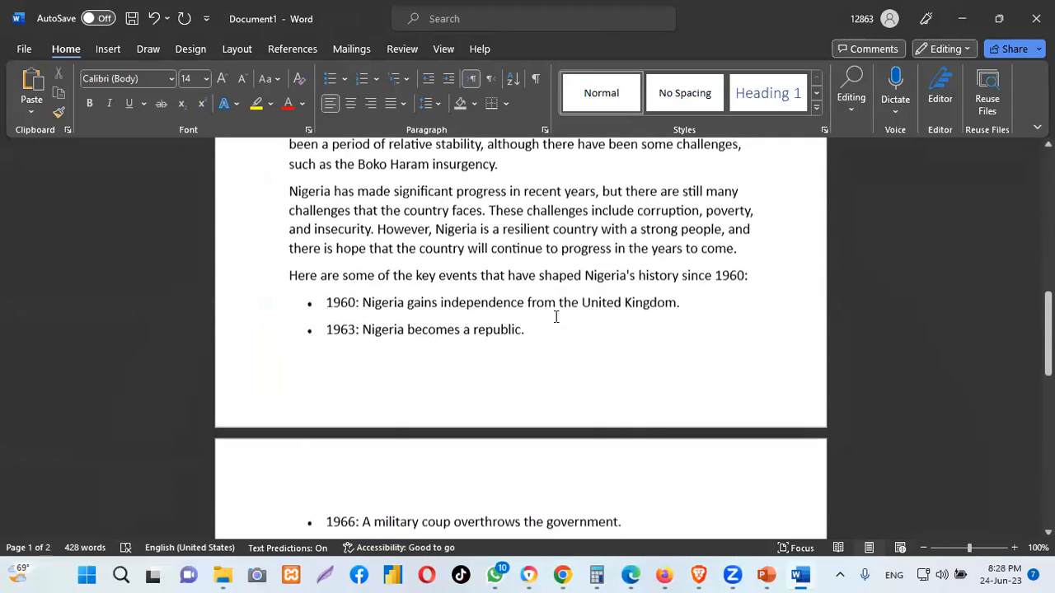
pyautogui.scroll(-12, 556, 317)
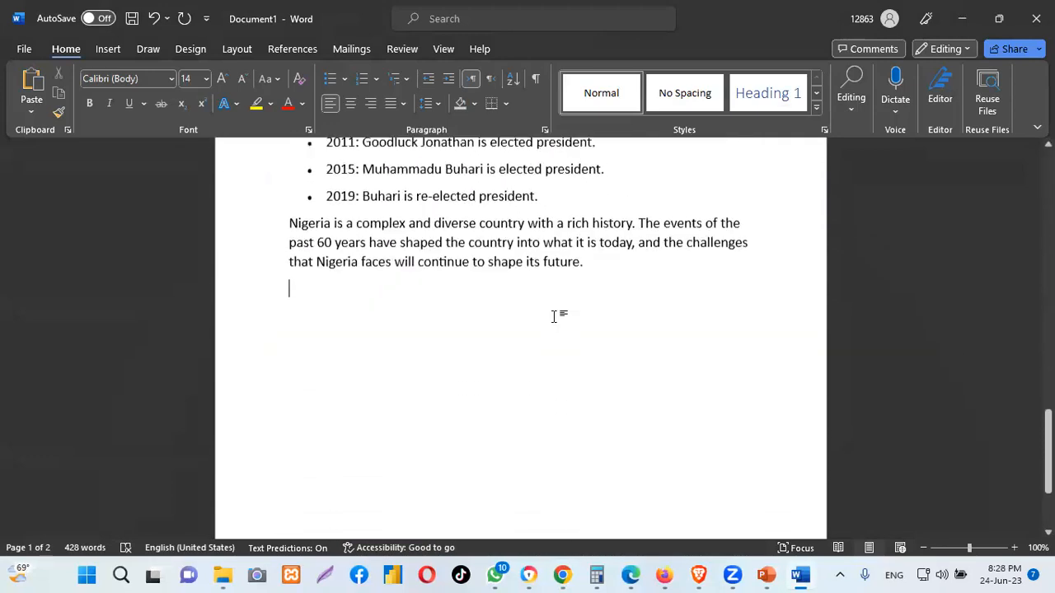
pyautogui.scroll(12, 554, 320)
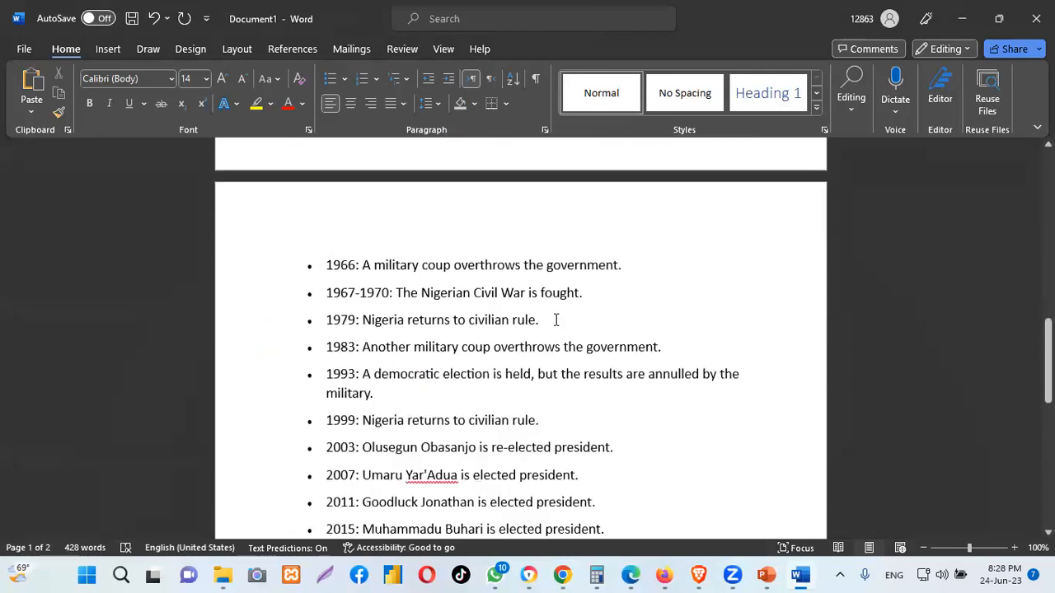
pyautogui.scroll(5, 555, 320)
pyautogui.scroll(-9, 556, 321)
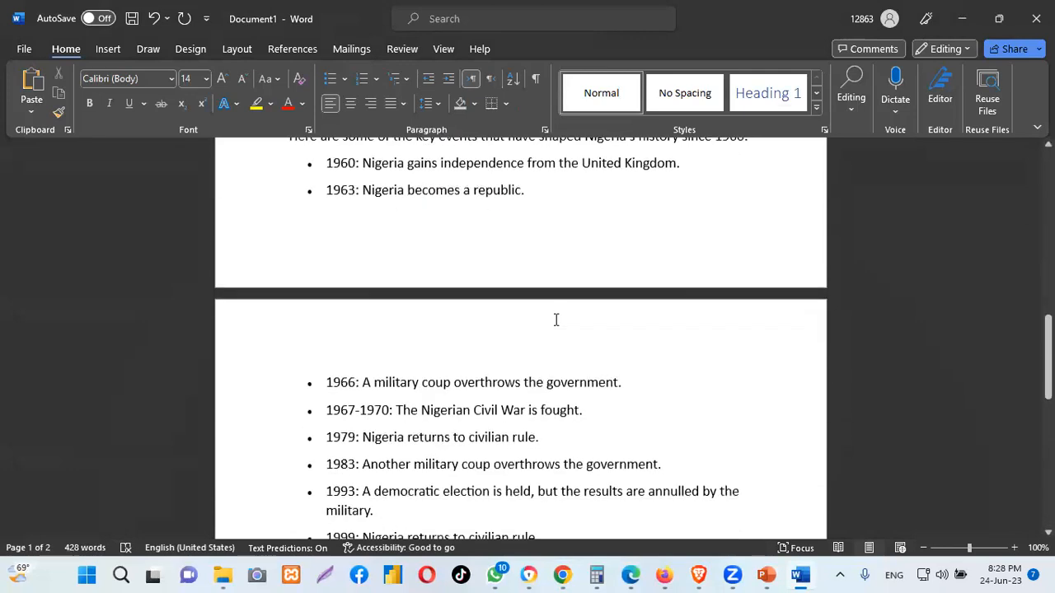
pyautogui.scroll(-10, 554, 321)
pyautogui.scroll(4, 550, 328)
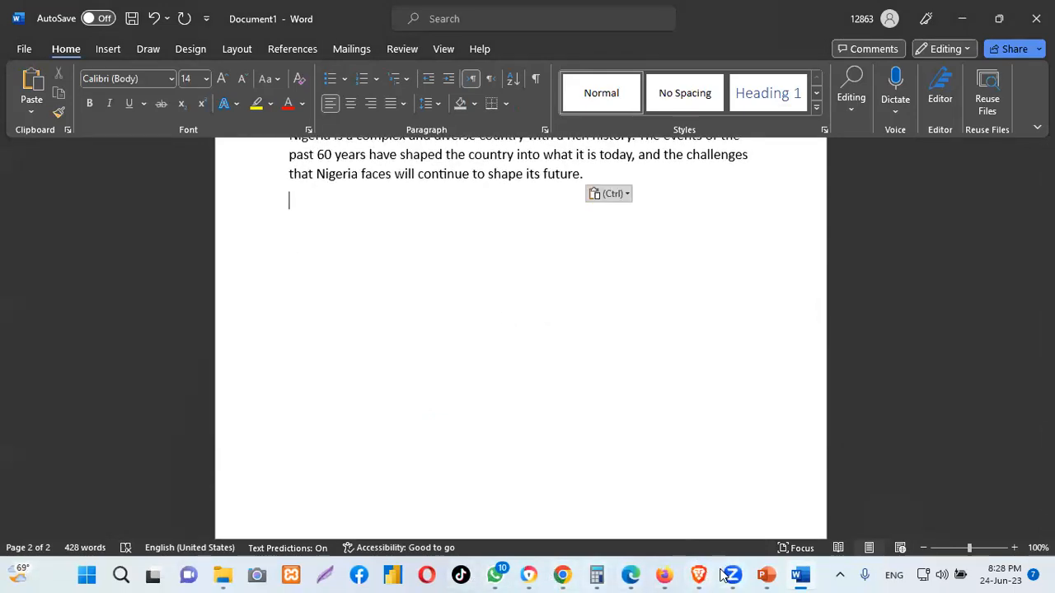
# Send Bard the follow-up prompt 'more' and read its expanded answer through The Present Day
pyautogui.click(562, 575)
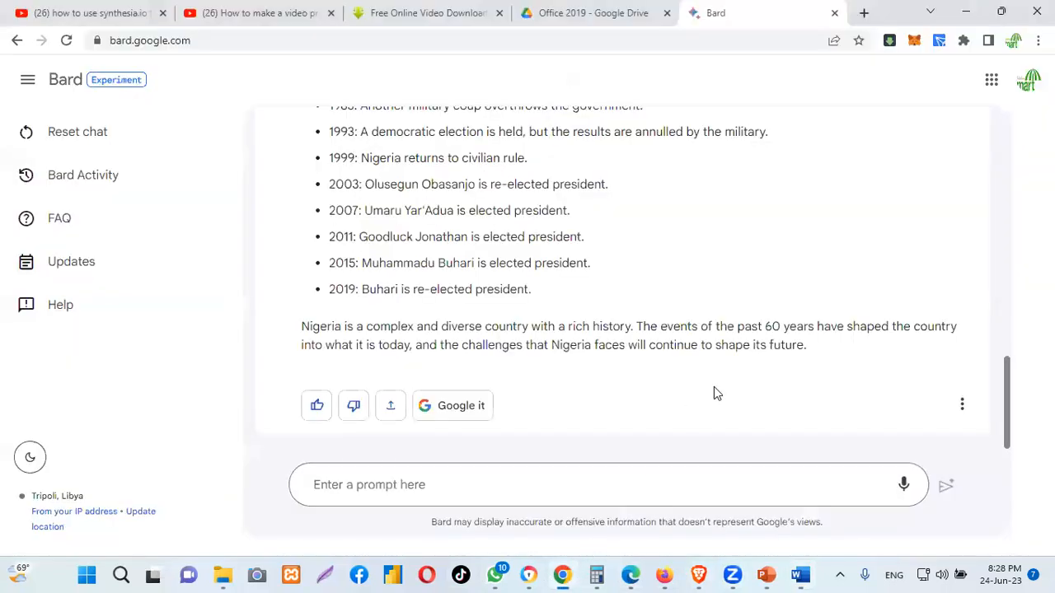
pyautogui.click(522, 484)
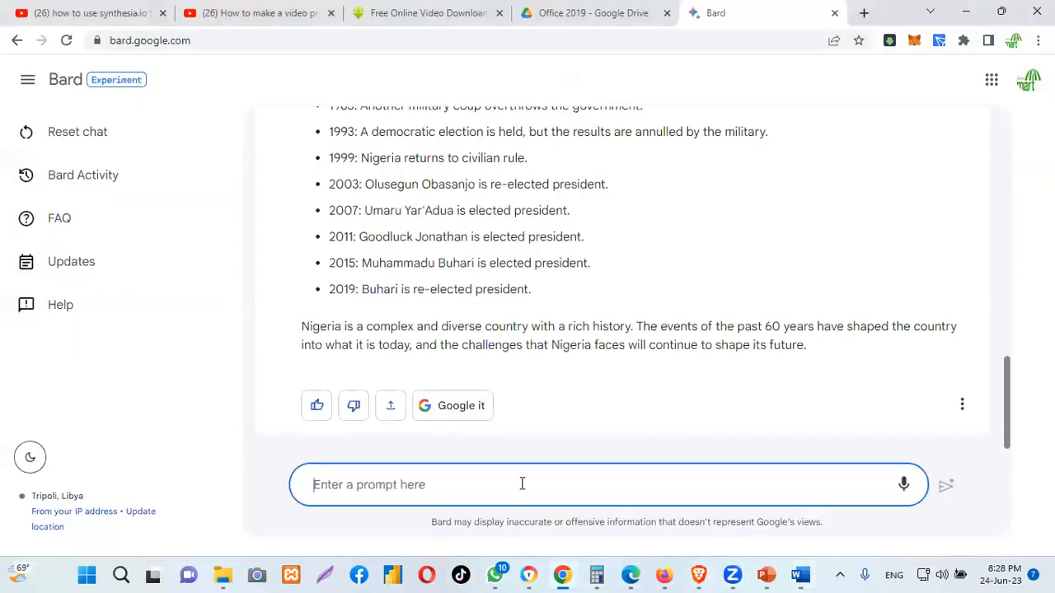
pyautogui.write('more')
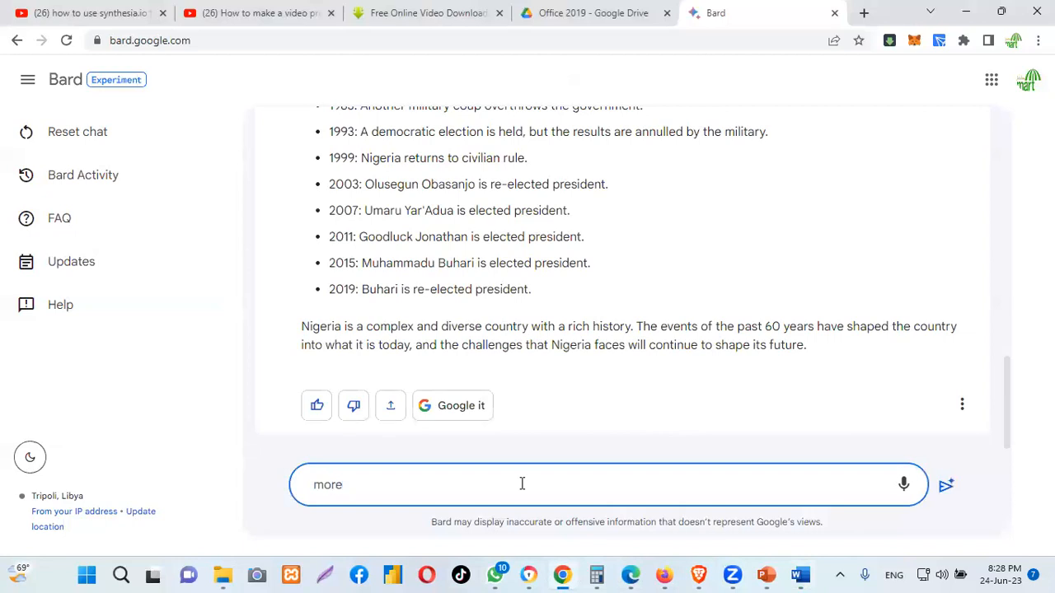
pyautogui.press('Return')
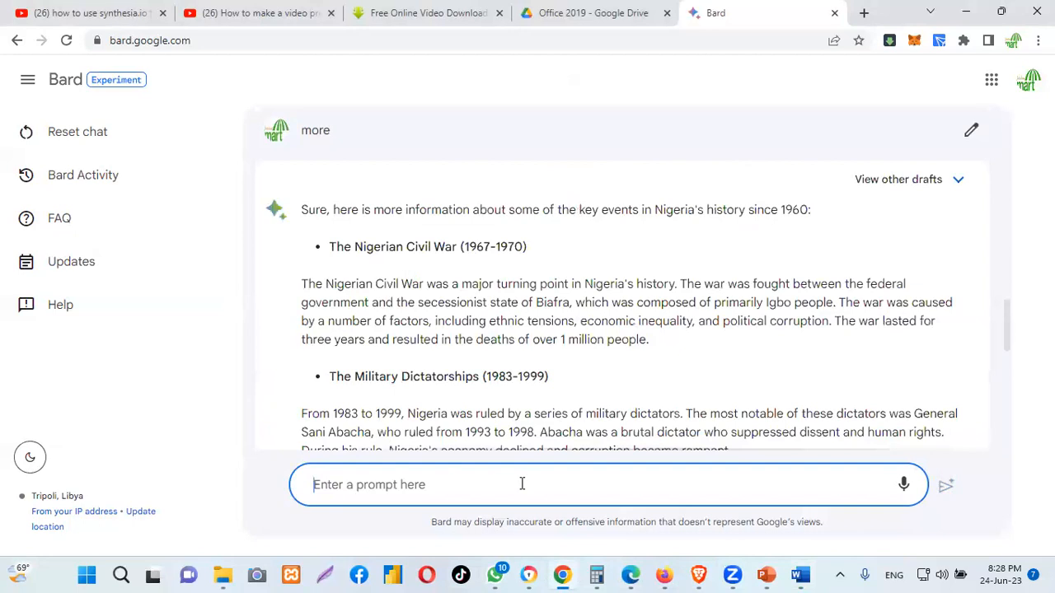
pyautogui.scroll(-3, 582, 313)
pyautogui.scroll(3, 582, 314)
pyautogui.scroll(-10, 639, 338)
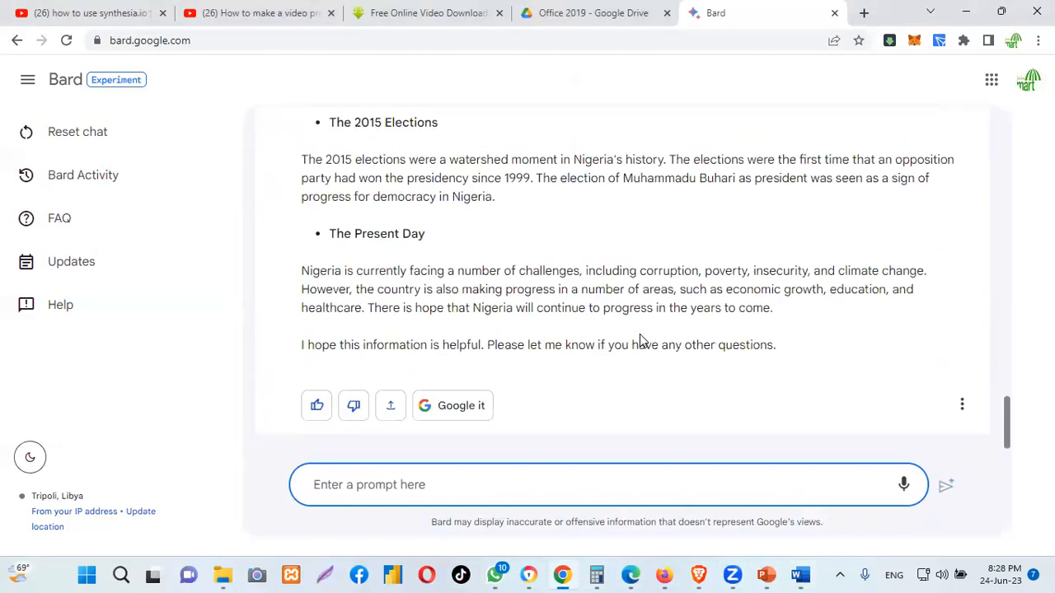
pyautogui.scroll(15, 640, 344)
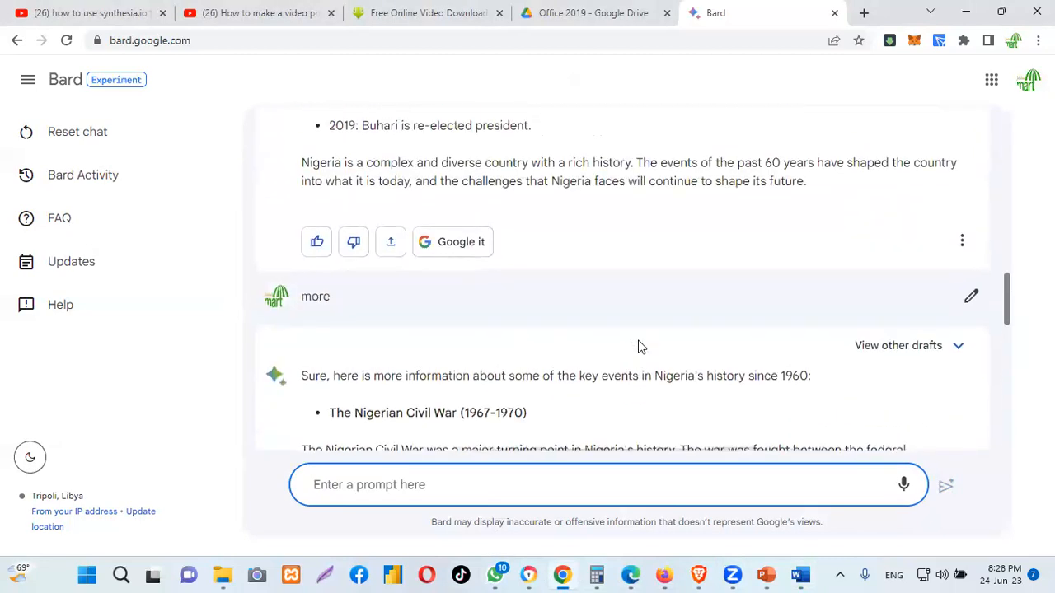
pyautogui.scroll(-8, 636, 348)
pyautogui.scroll(8, 636, 348)
pyautogui.scroll(-4, 636, 348)
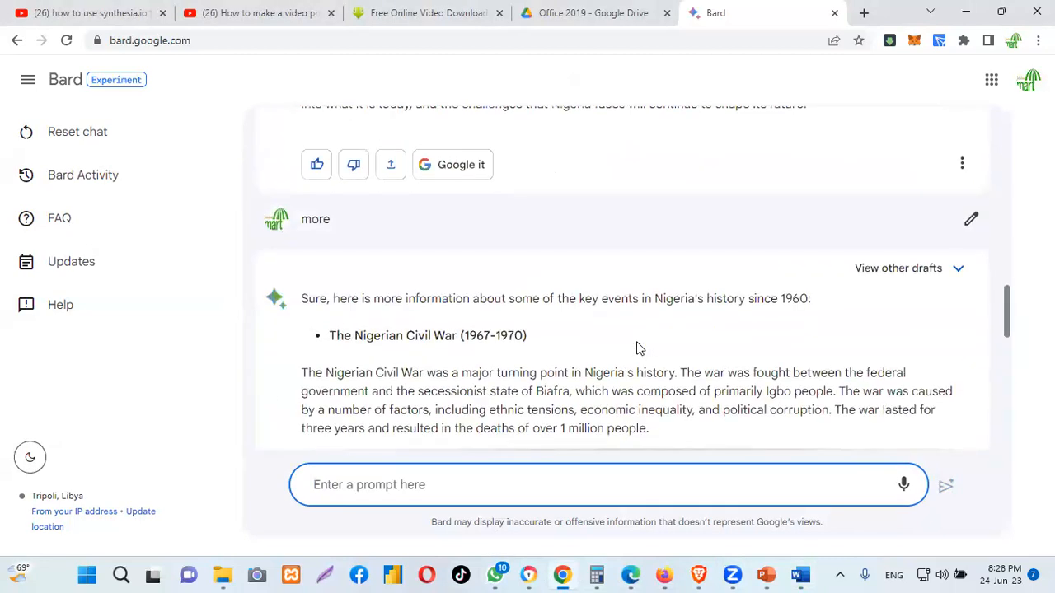
pyautogui.scroll(5, 636, 348)
pyautogui.scroll(9, 636, 348)
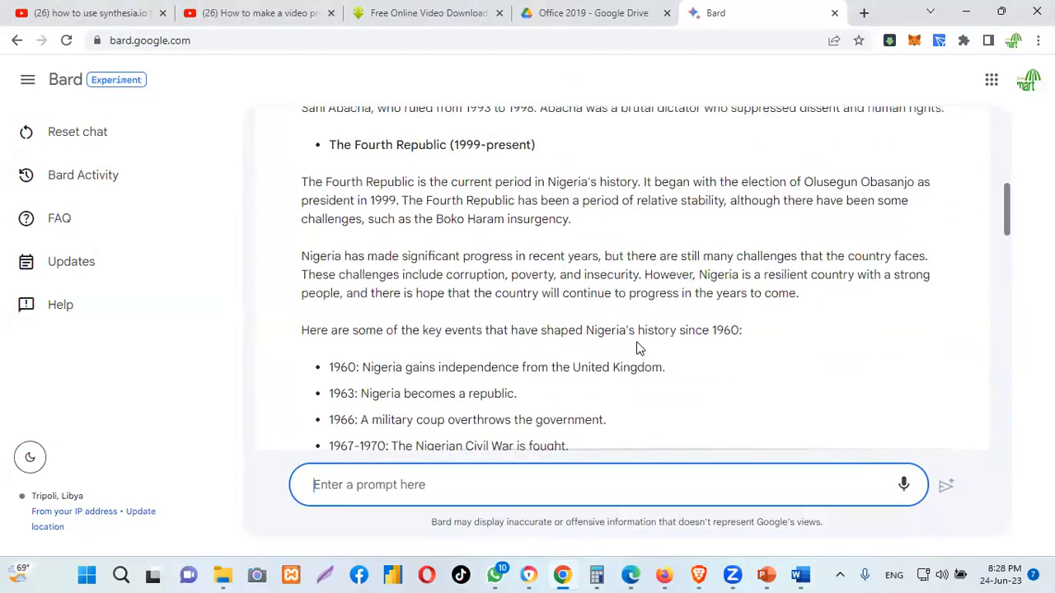
pyautogui.scroll(-3, 637, 348)
pyautogui.scroll(-3, 636, 348)
pyautogui.scroll(6, 636, 348)
pyautogui.scroll(-9, 637, 348)
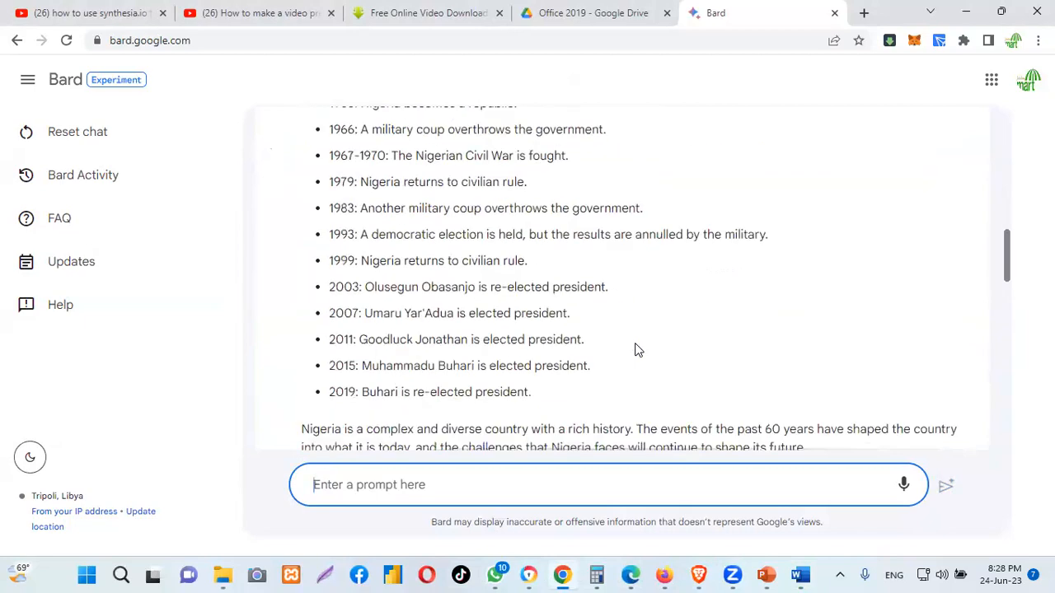
pyautogui.scroll(-10, 636, 348)
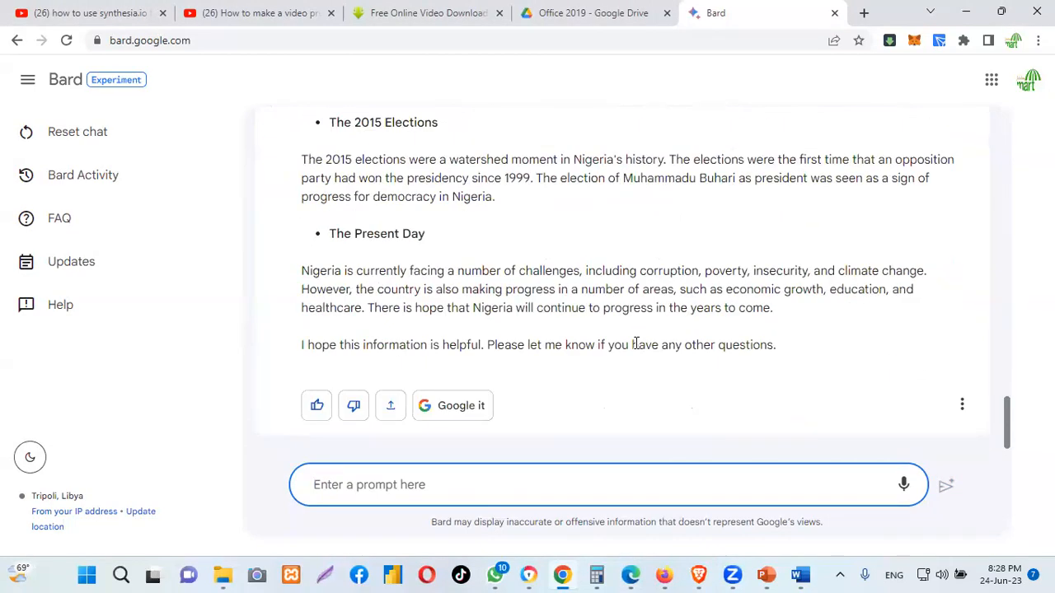
pyautogui.scroll(6, 636, 344)
pyautogui.scroll(-6, 641, 344)
# Copy Bard's follow-up Nigeria answer and paste it with Merge Formatting below the closing paragraph
pyautogui.click(961, 403)
pyautogui.click(882, 448)
pyautogui.click(799, 574)
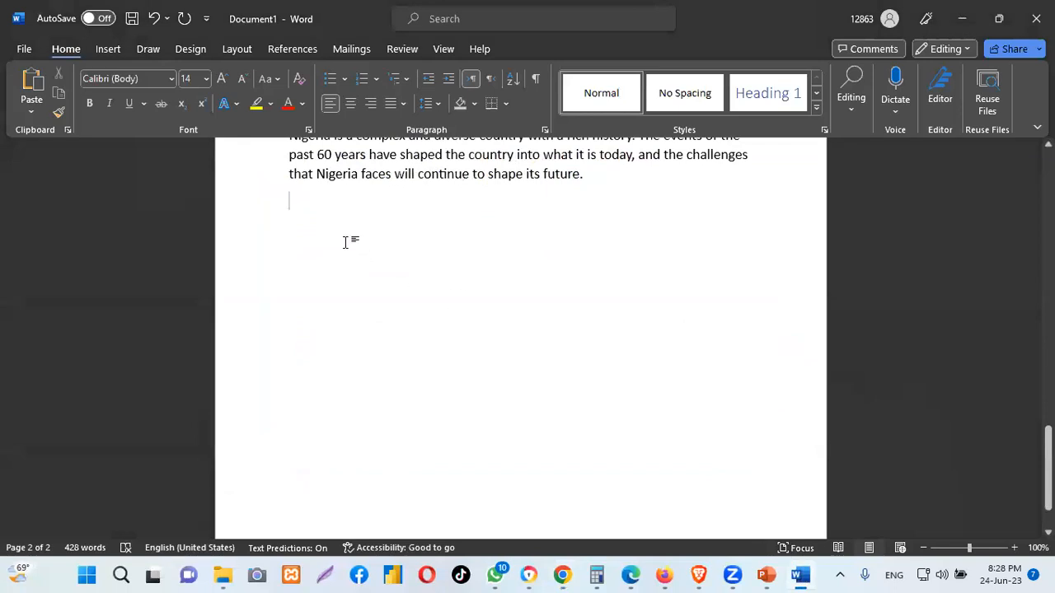
pyautogui.press('Return')
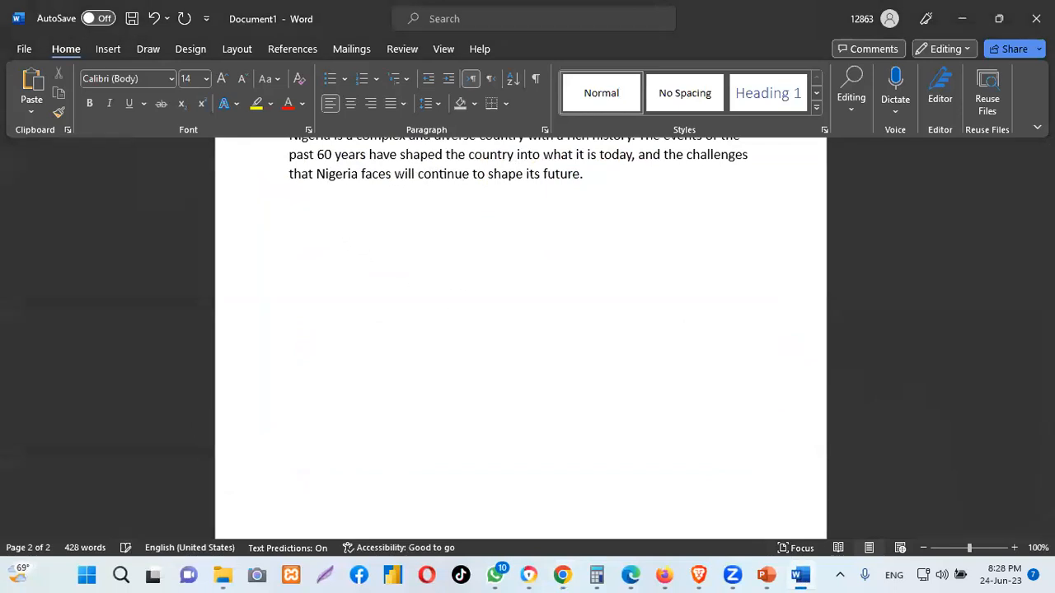
pyautogui.rightClick(300, 236)
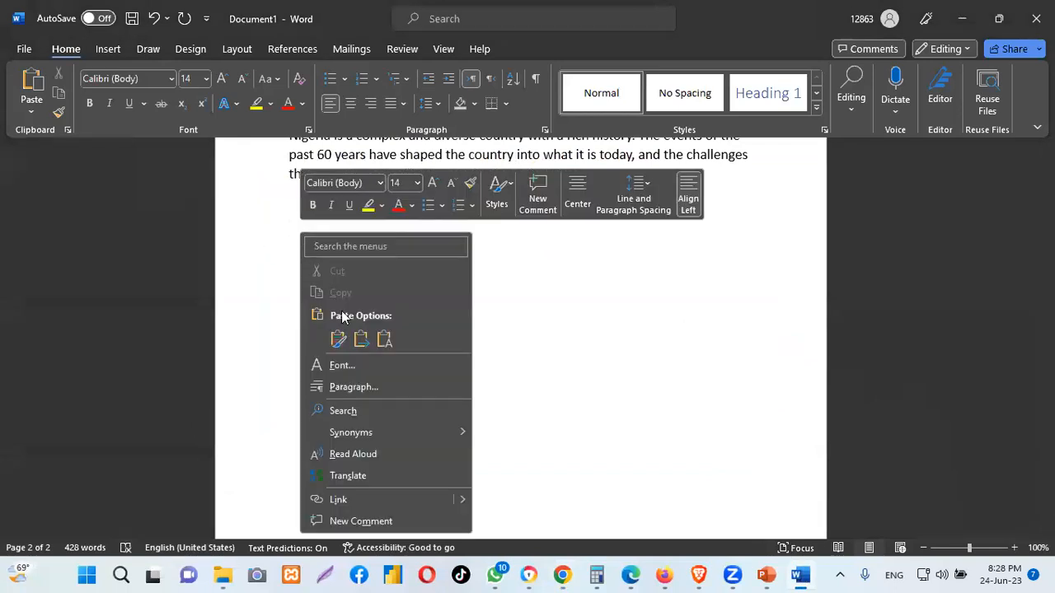
pyautogui.click(360, 338)
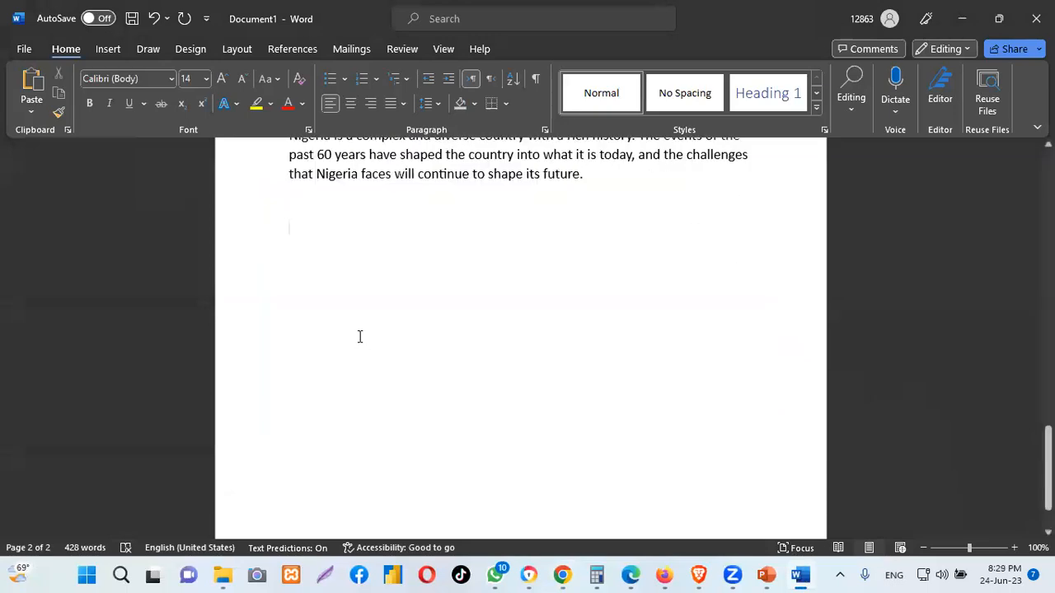
pyautogui.scroll(10, 528, 386)
pyautogui.scroll(15, 529, 386)
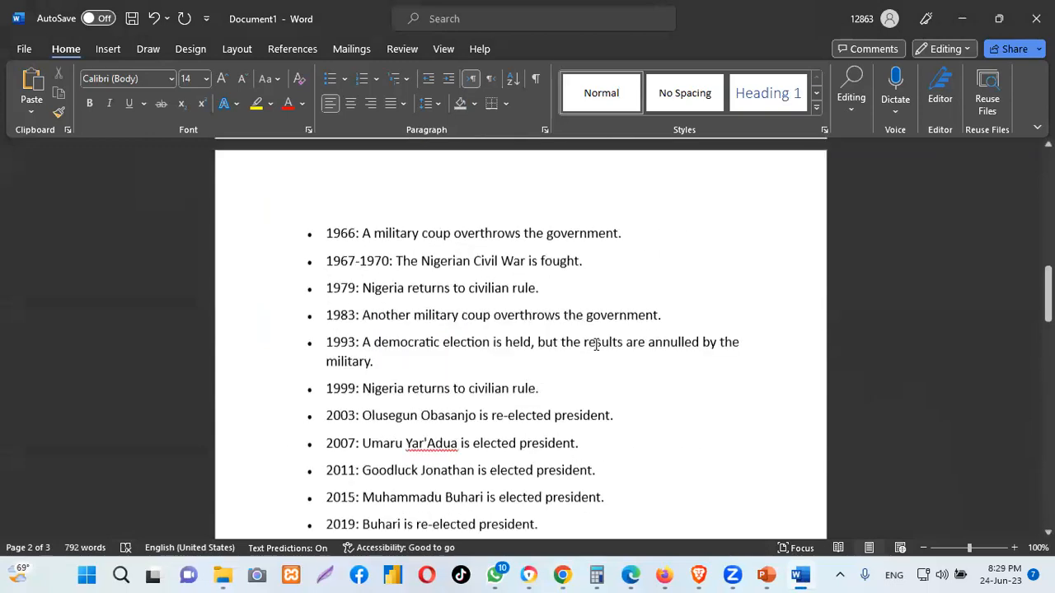
pyautogui.scroll(15, 596, 343)
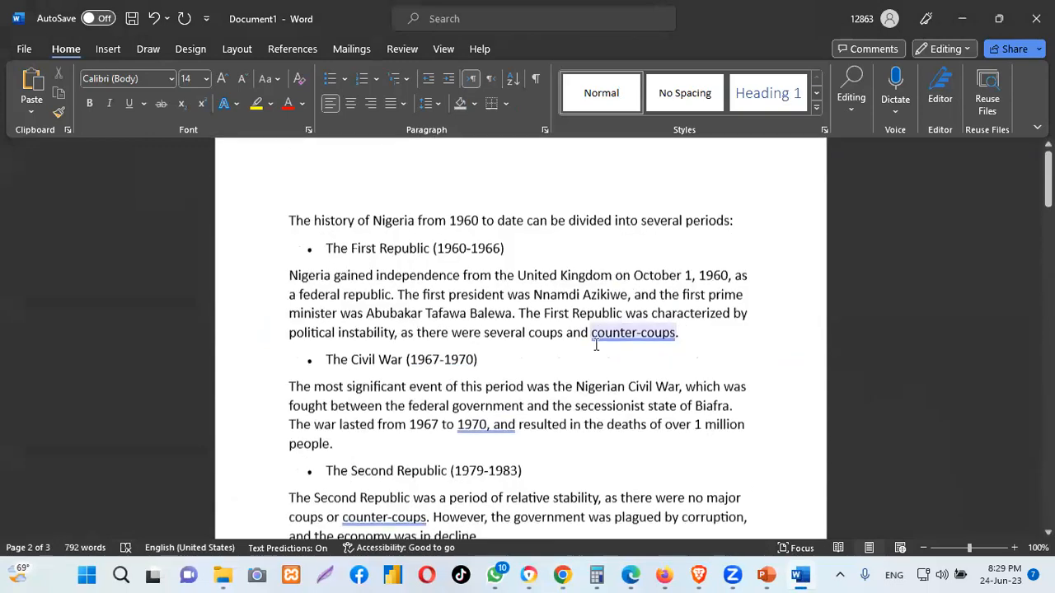
pyautogui.scroll(1, 596, 344)
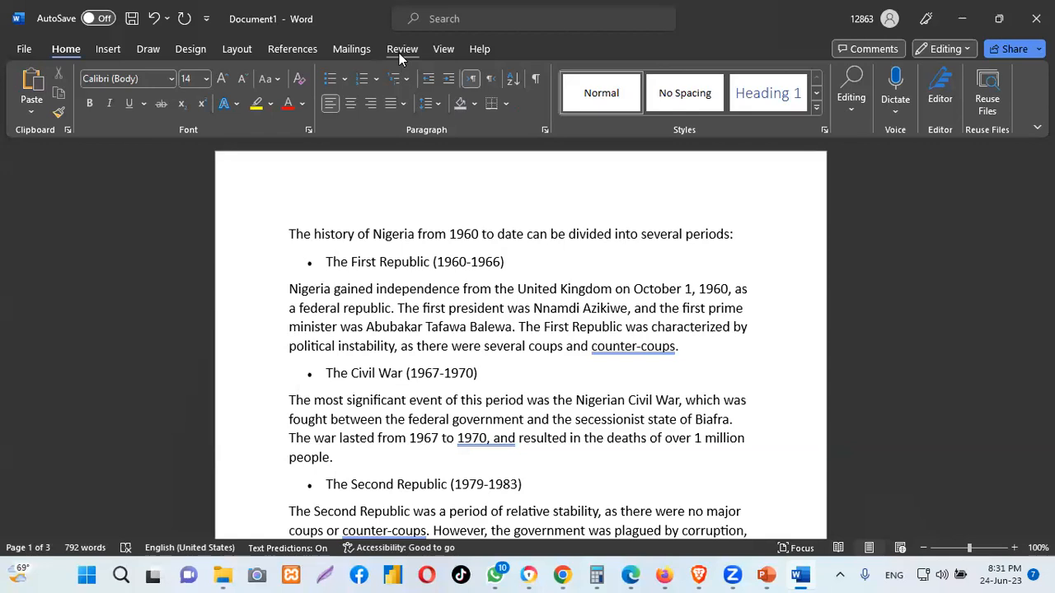
pyautogui.click(765, 574)
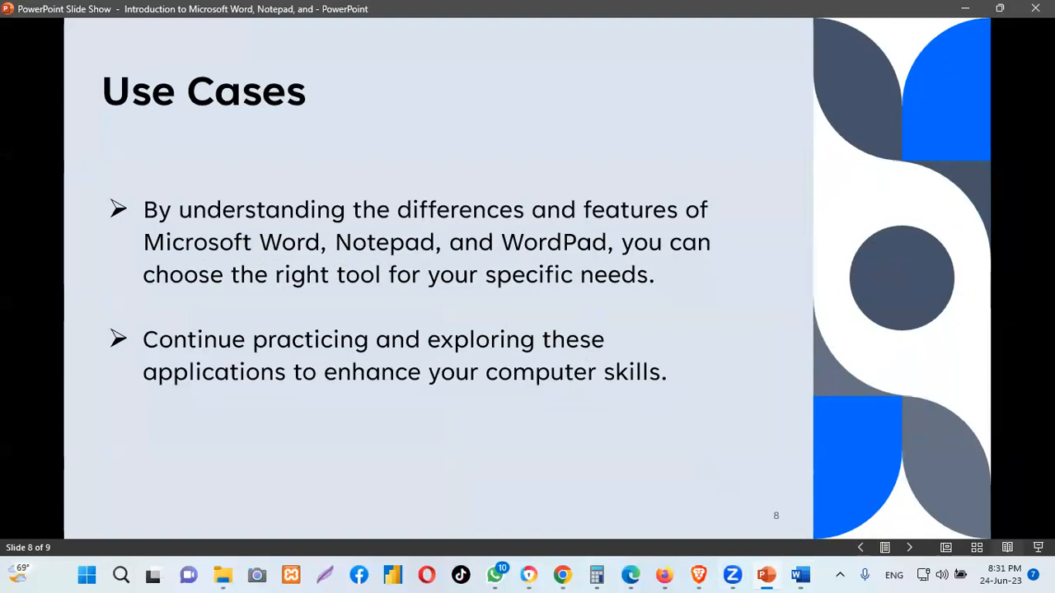
# Advance the PowerPoint slide show to its final slide, 9 of 9
pyautogui.click(910, 549)
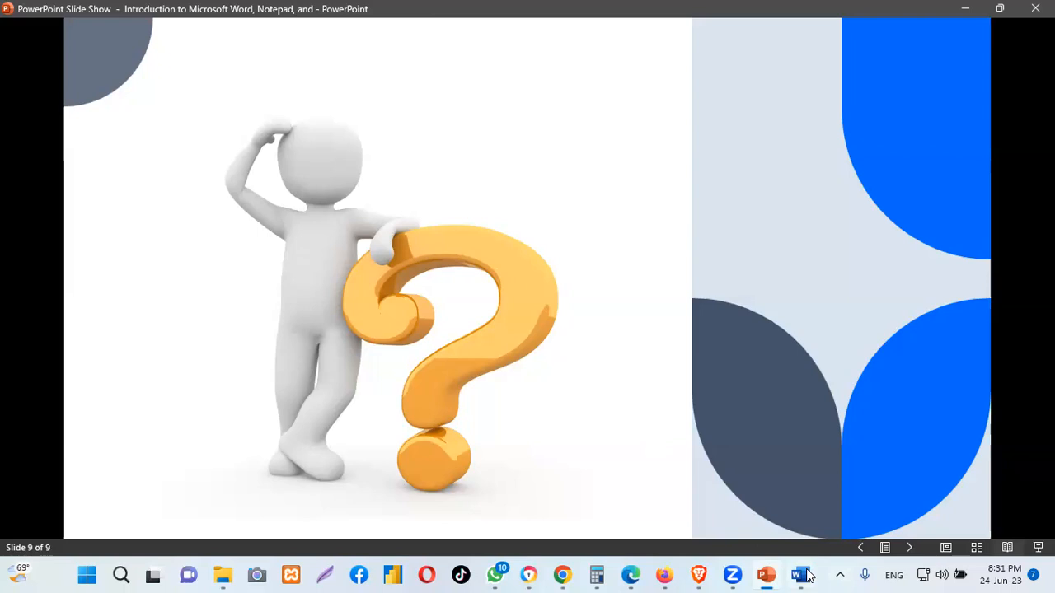
# Leave the slide show resting on slide 9, the figure beside a question mark
pyautogui.moveTo(807, 570)
pyautogui.click(576, 78)
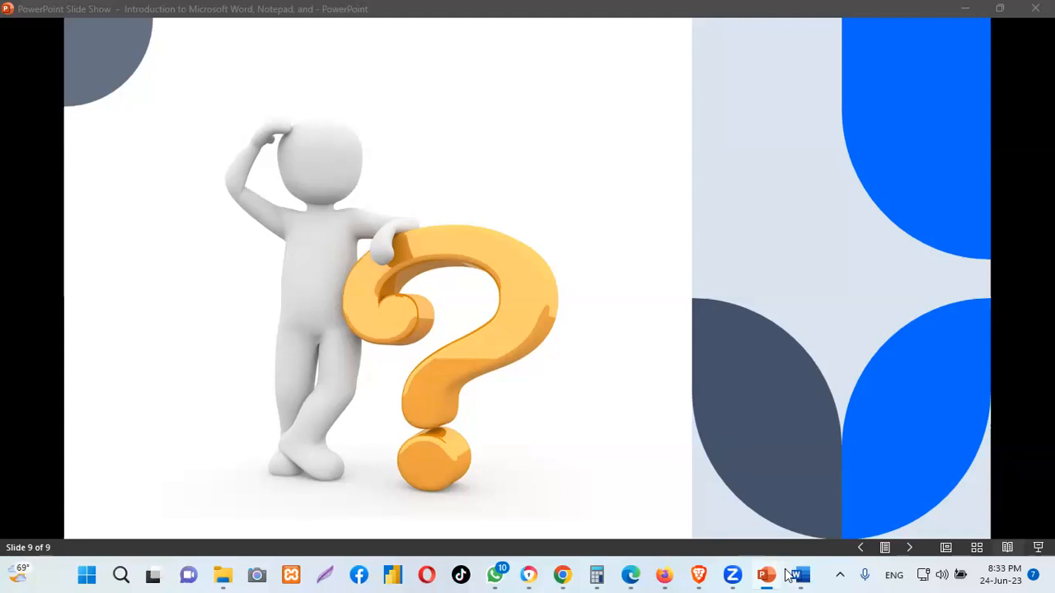
pyautogui.moveTo(804, 576)
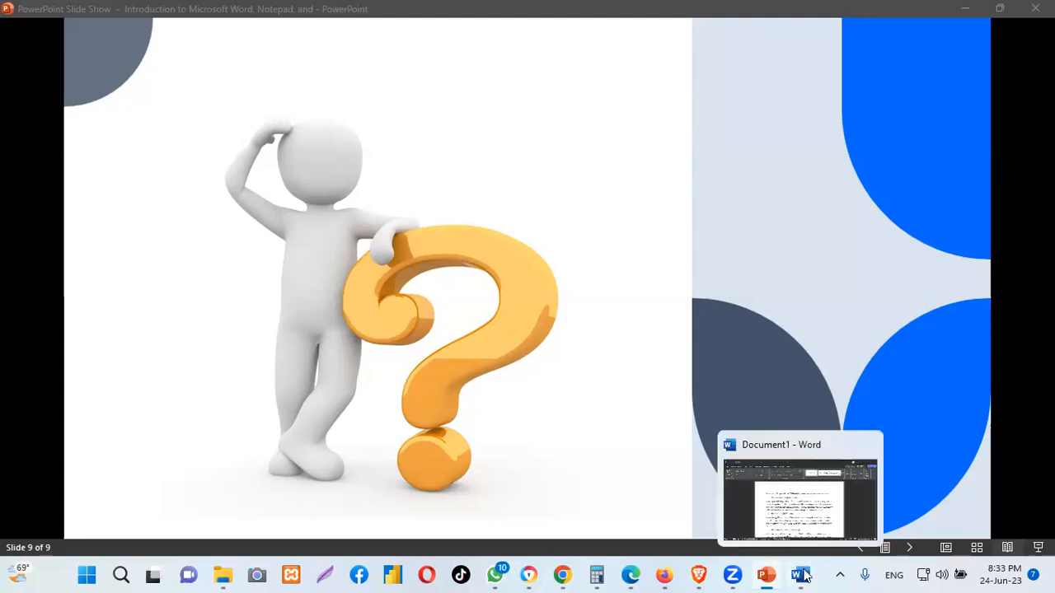
# Bring the Nigeria history document in front of the slide show and activate its window
pyautogui.click(804, 575)
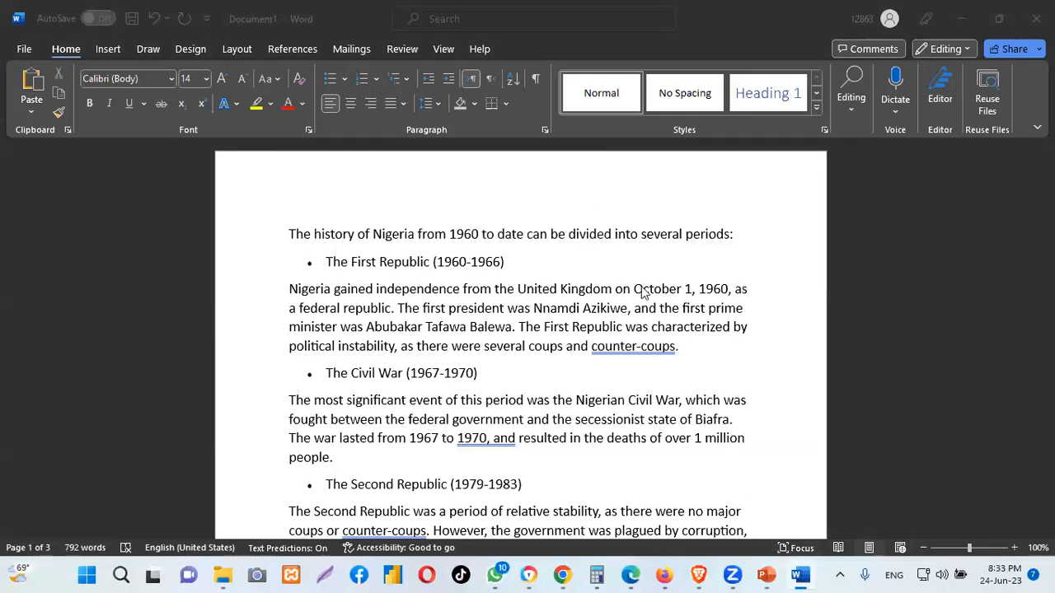
pyautogui.scroll(-4, 644, 293)
pyautogui.scroll(2, 644, 293)
pyautogui.scroll(2, 644, 293)
pyautogui.click(244, 64)
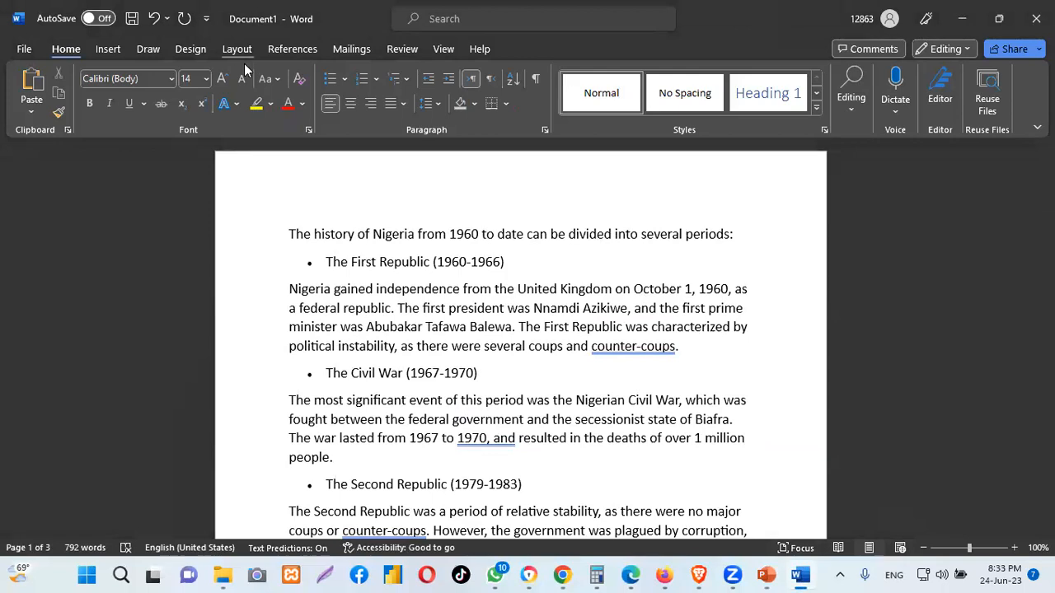
# Review the Layout paper sizes, Letter to Envelope C5, leaving the size unchanged
pyautogui.click(239, 52)
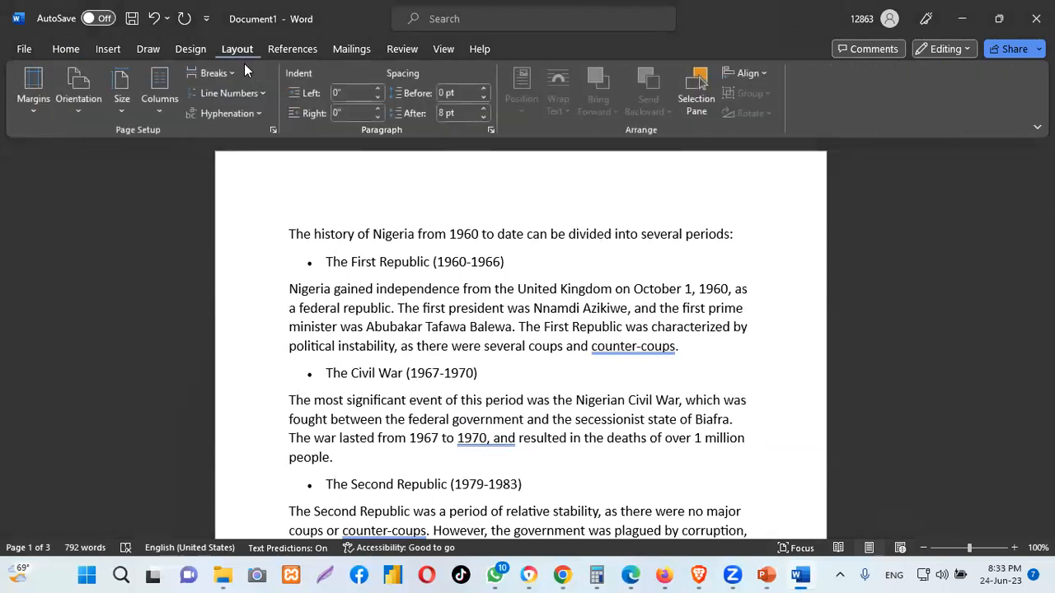
pyautogui.click(122, 113)
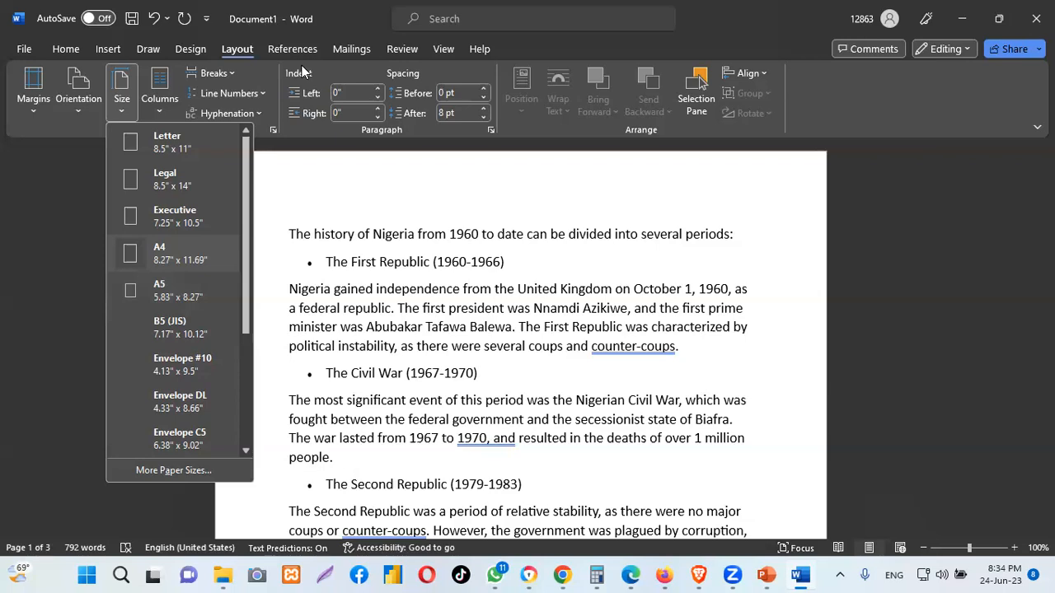
pyautogui.hotkey('alt', 'Tab')
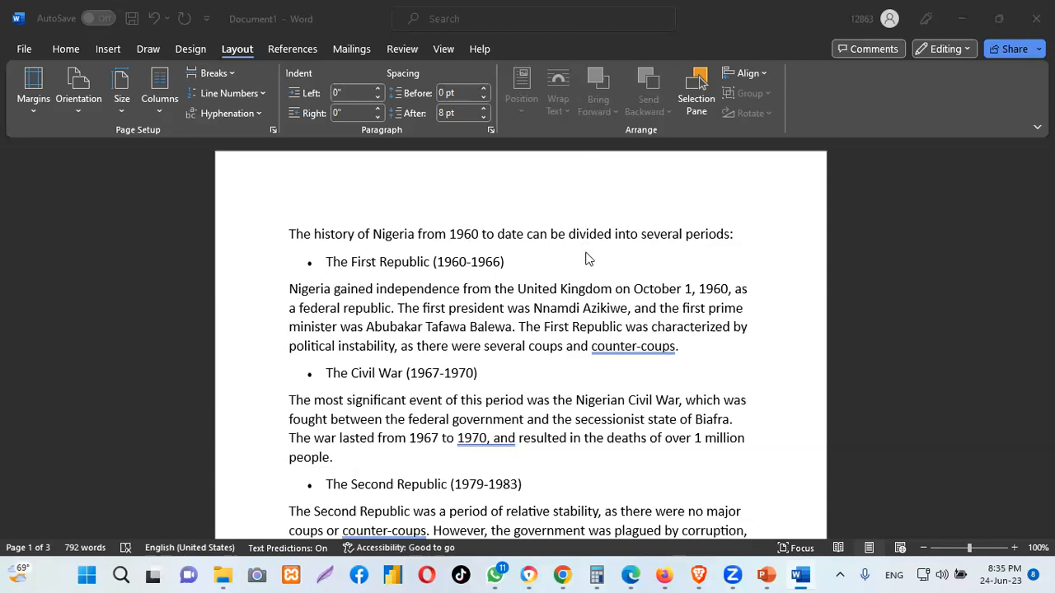
pyautogui.scroll(-15, 588, 259)
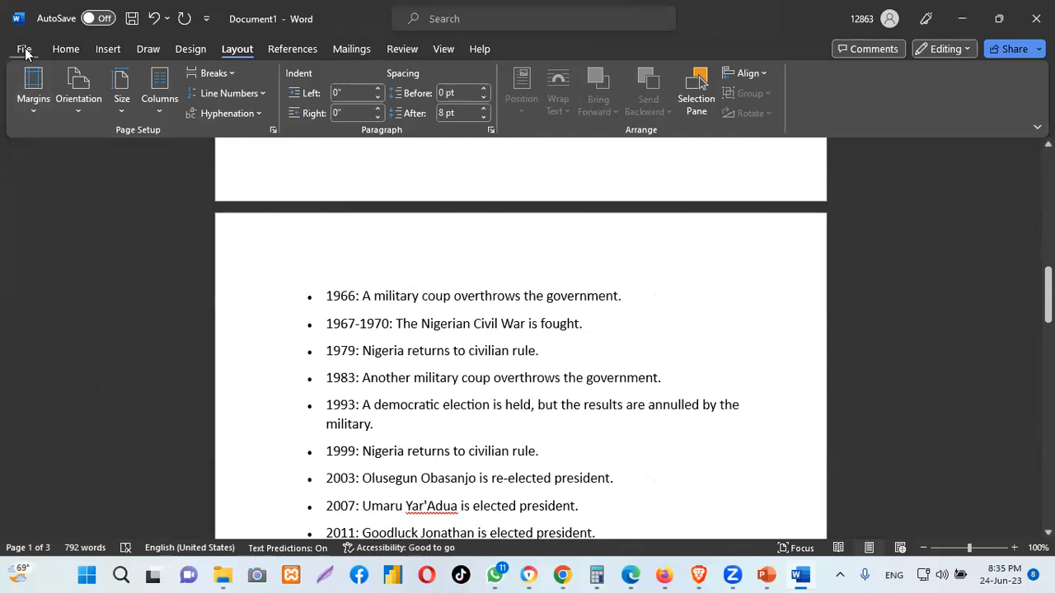
# Go to the Save As page in Word's File backstage
pyautogui.click(25, 51)
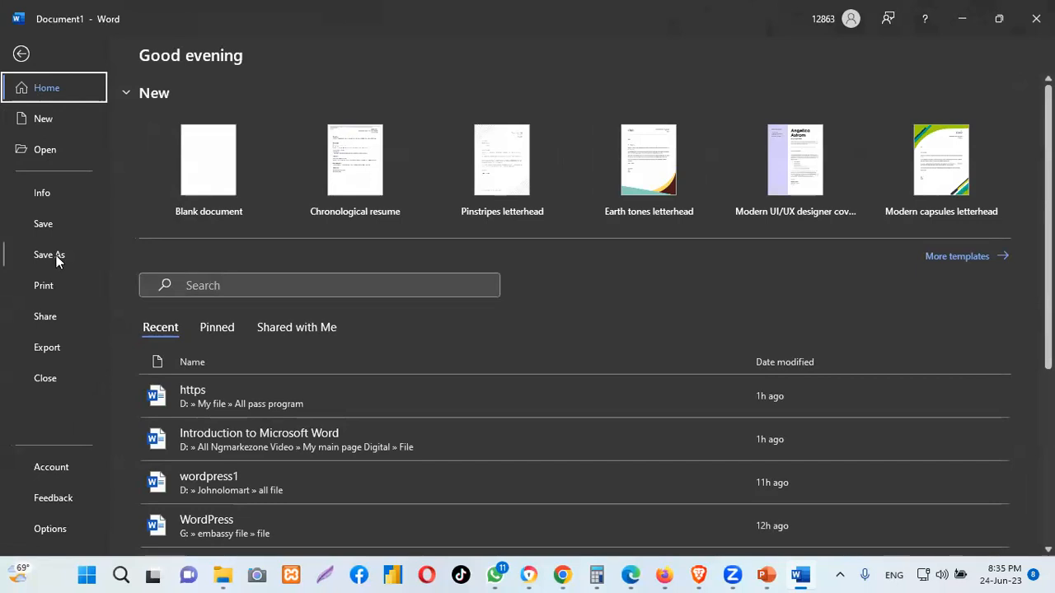
pyautogui.click(56, 256)
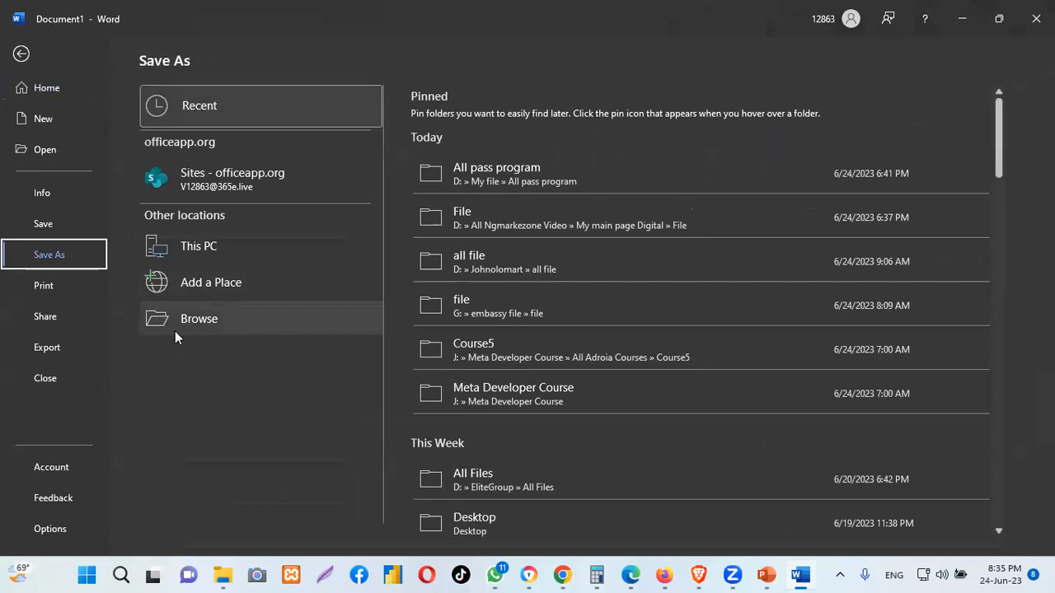
# Point the Save As dialog at the Desktop folder, keeping the opening-line file name
pyautogui.click(232, 317)
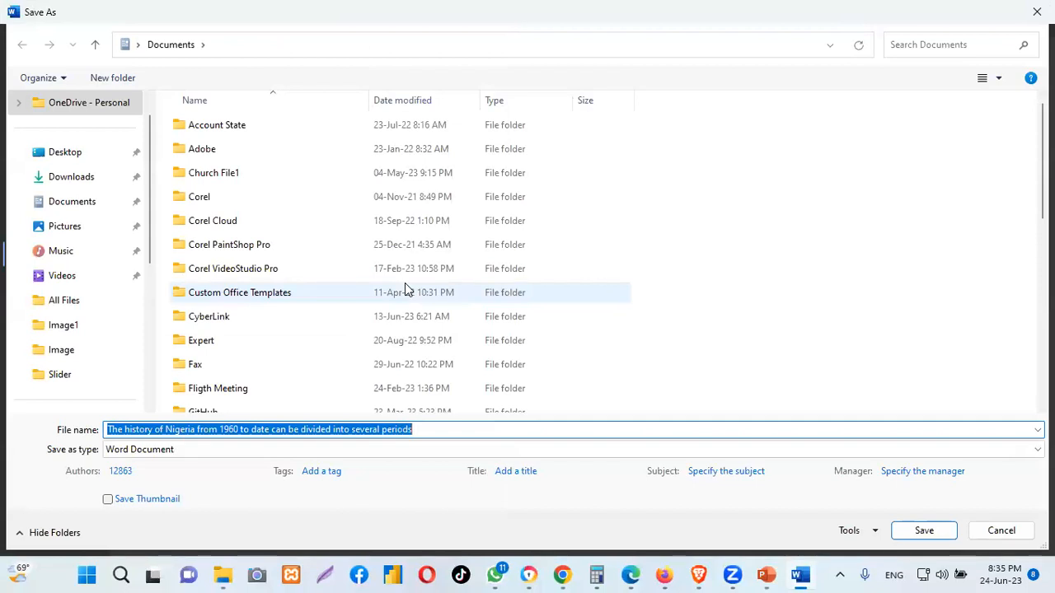
pyautogui.scroll(1, 37, 186)
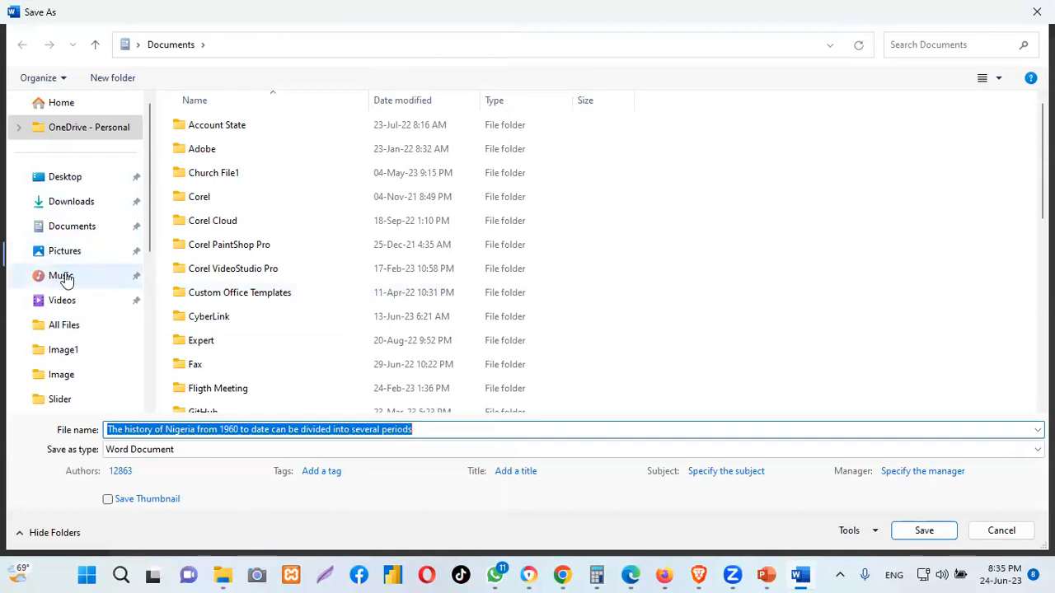
pyautogui.click(65, 178)
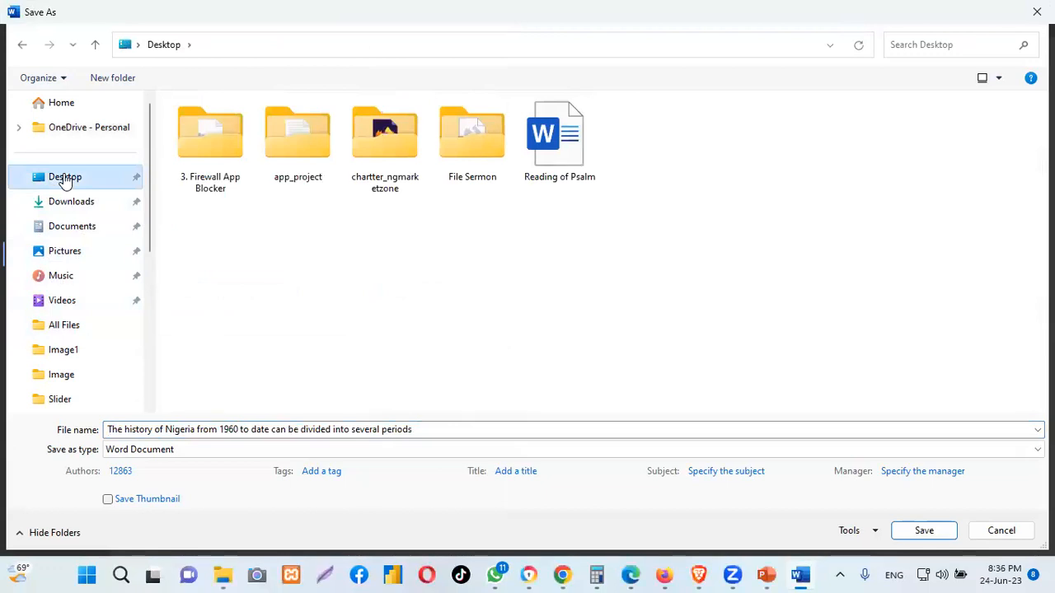
pyautogui.click(73, 233)
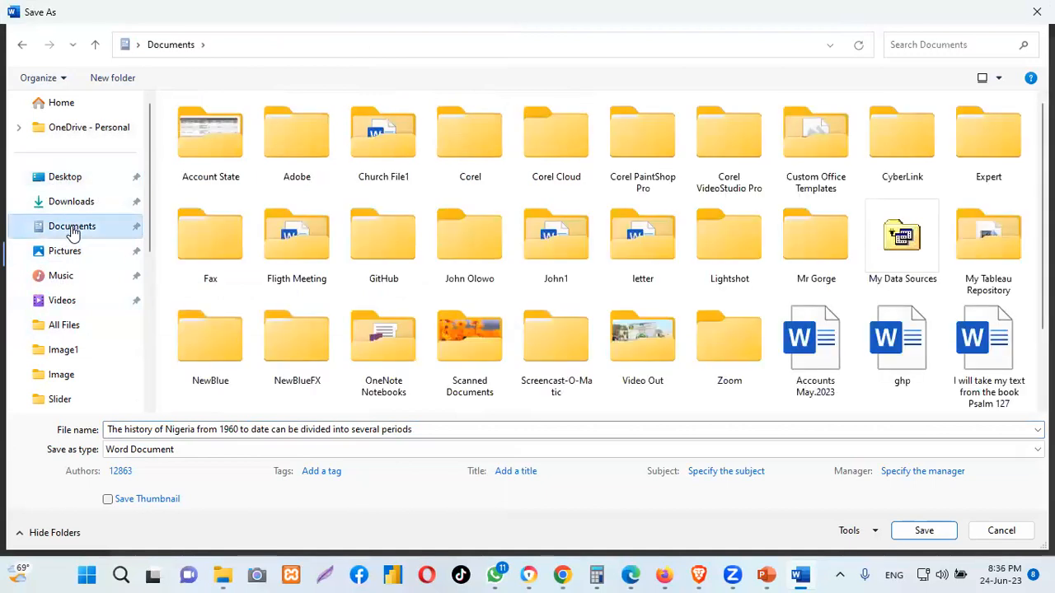
pyautogui.click(65, 178)
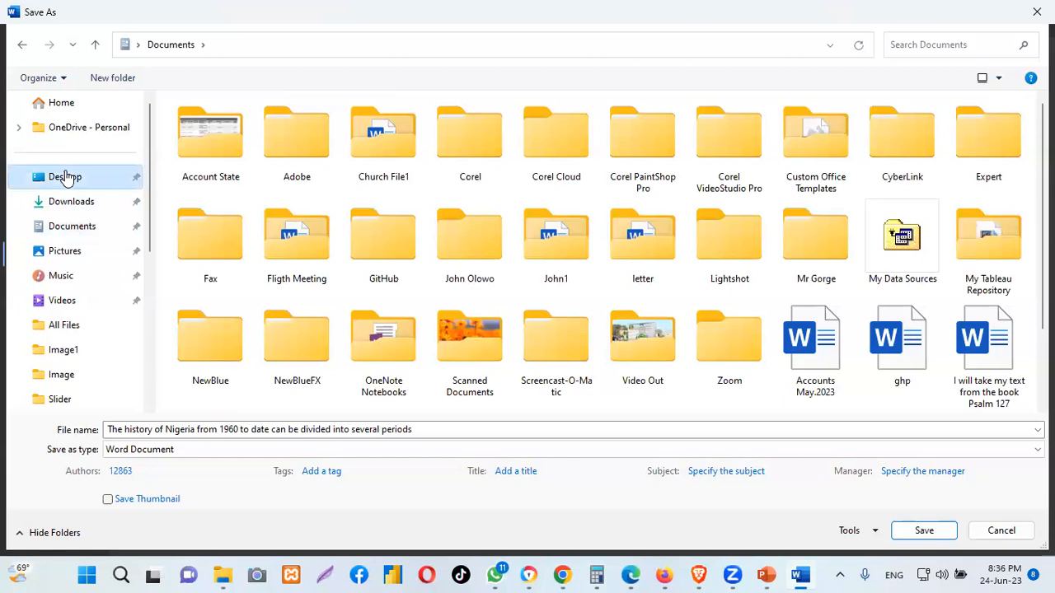
# Save the Nigeria history to the Desktop as a Word Document and close Word
pyautogui.click(925, 531)
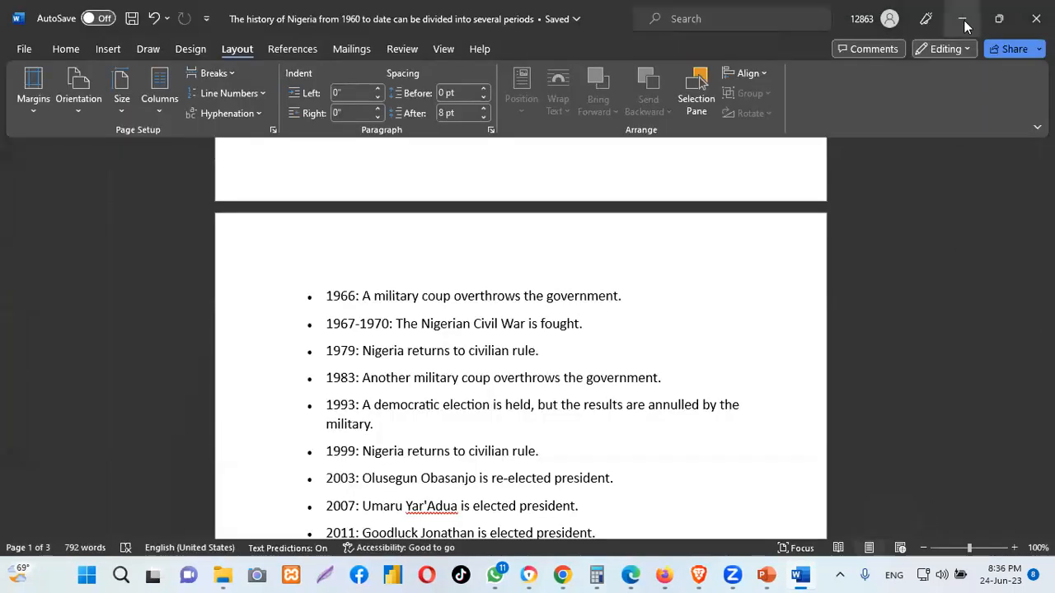
pyautogui.scroll(8, 982, 160)
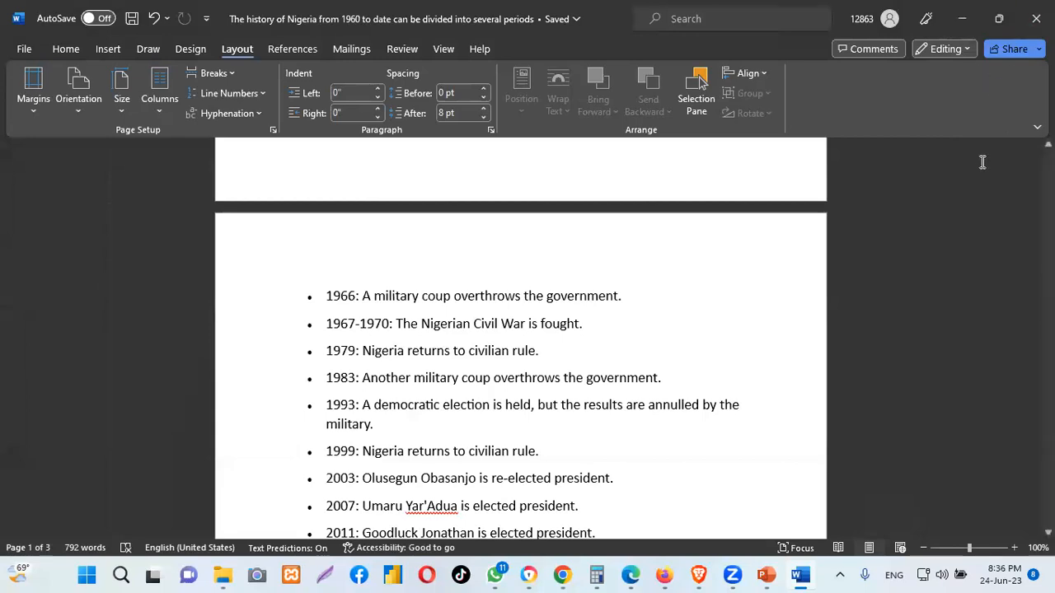
pyautogui.click(1036, 18)
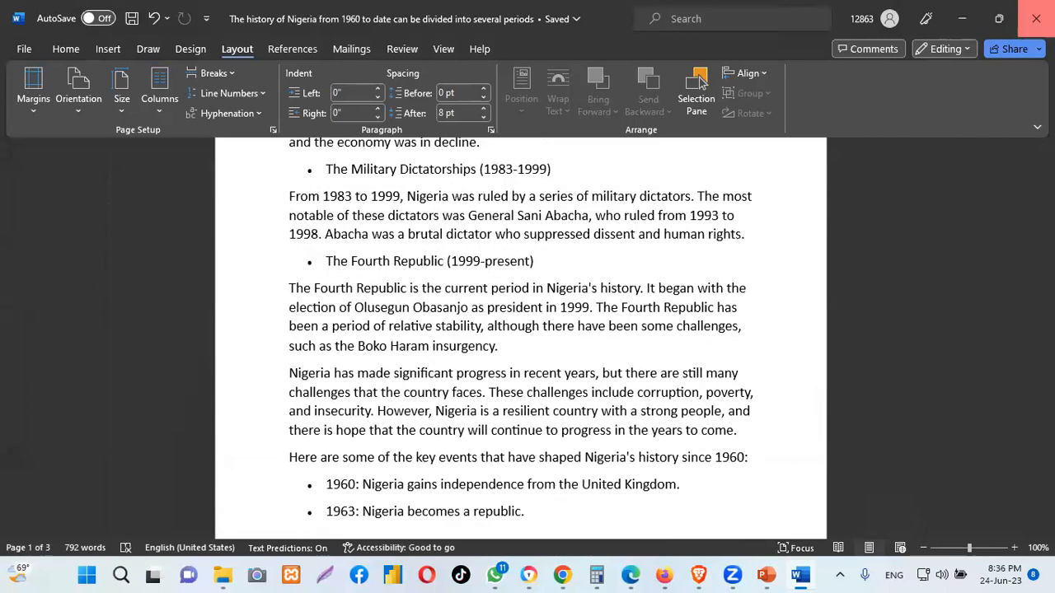
# Minimise the slide show and Chrome, then reopen the saved Nigeria file from the desktop
pyautogui.click(970, 12)
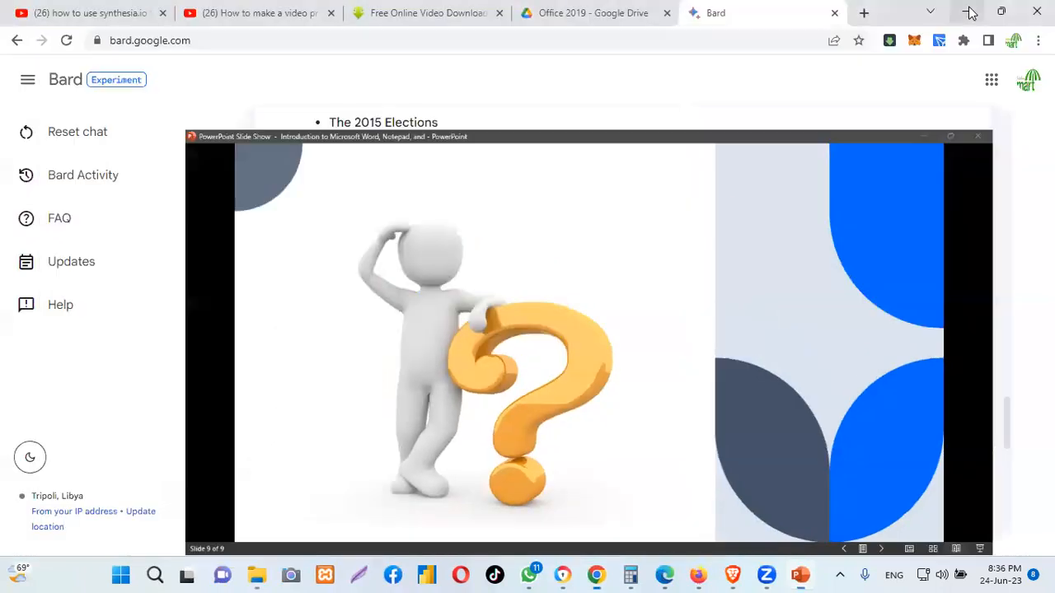
pyautogui.click(970, 14)
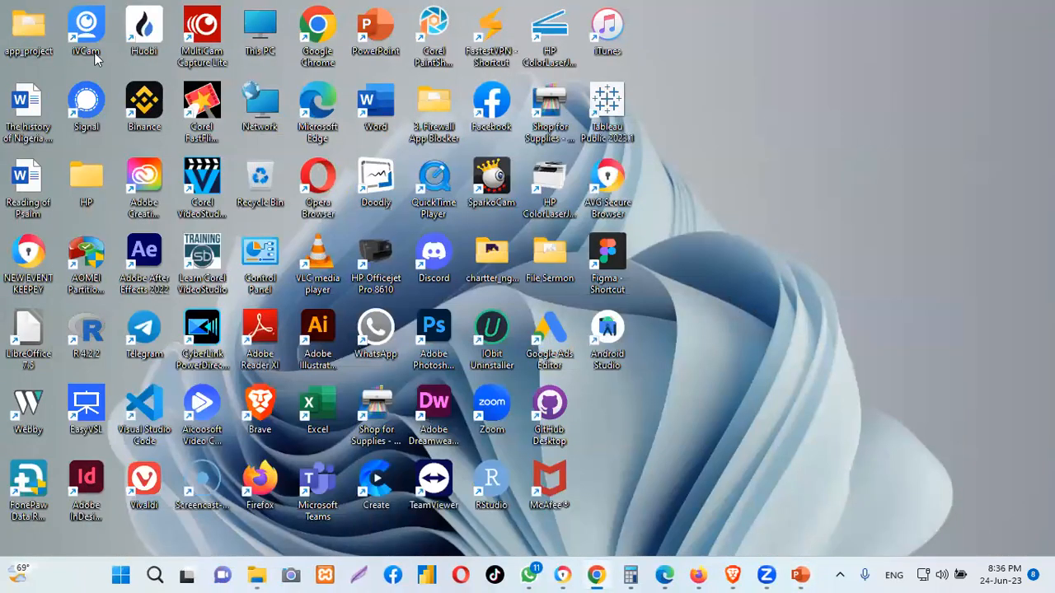
pyautogui.rightClick(27, 101)
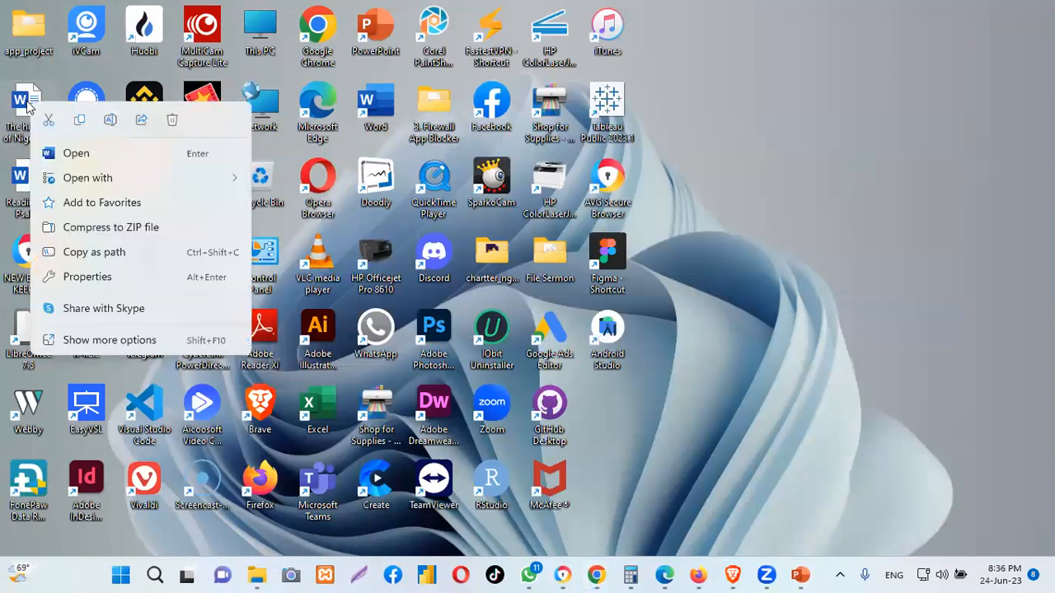
pyautogui.click(72, 155)
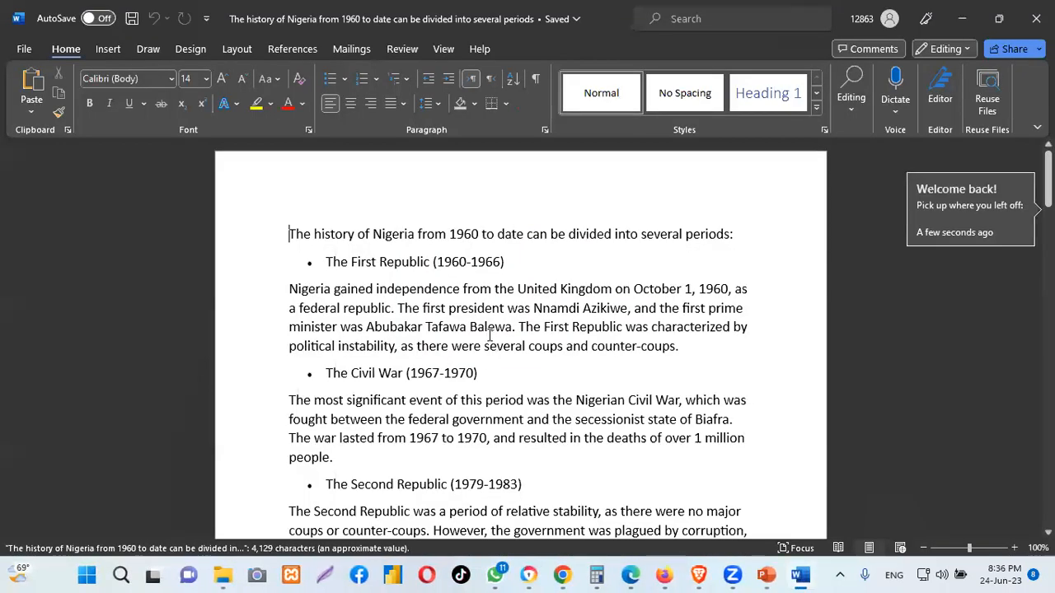
# Add an empty paragraph after 'questions.' at the end and view the File Home page
pyautogui.scroll(-8, 514, 313)
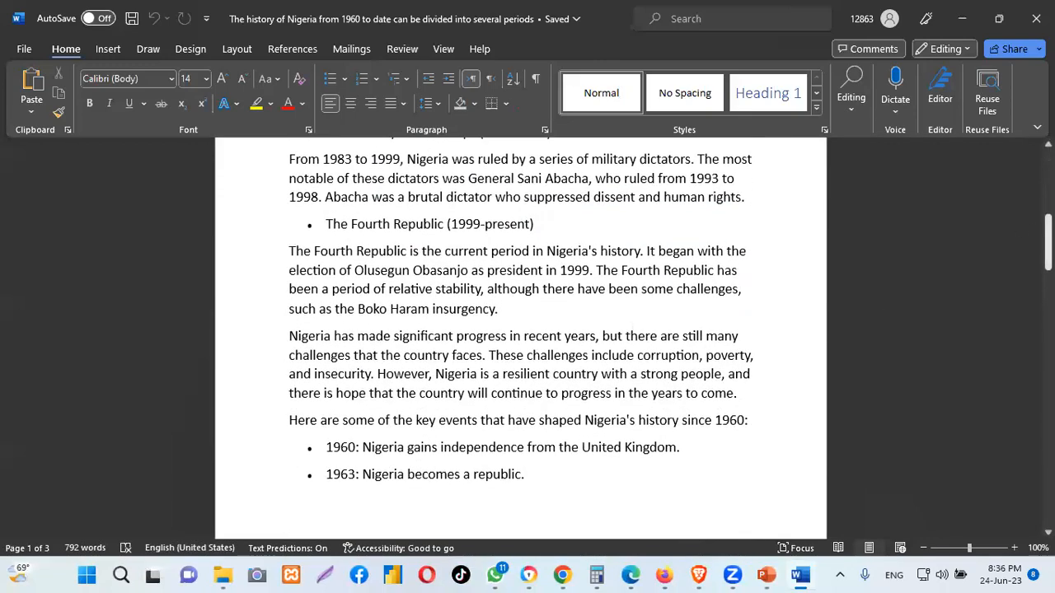
pyautogui.scroll(-20, 521, 337)
pyautogui.scroll(-14, 704, 285)
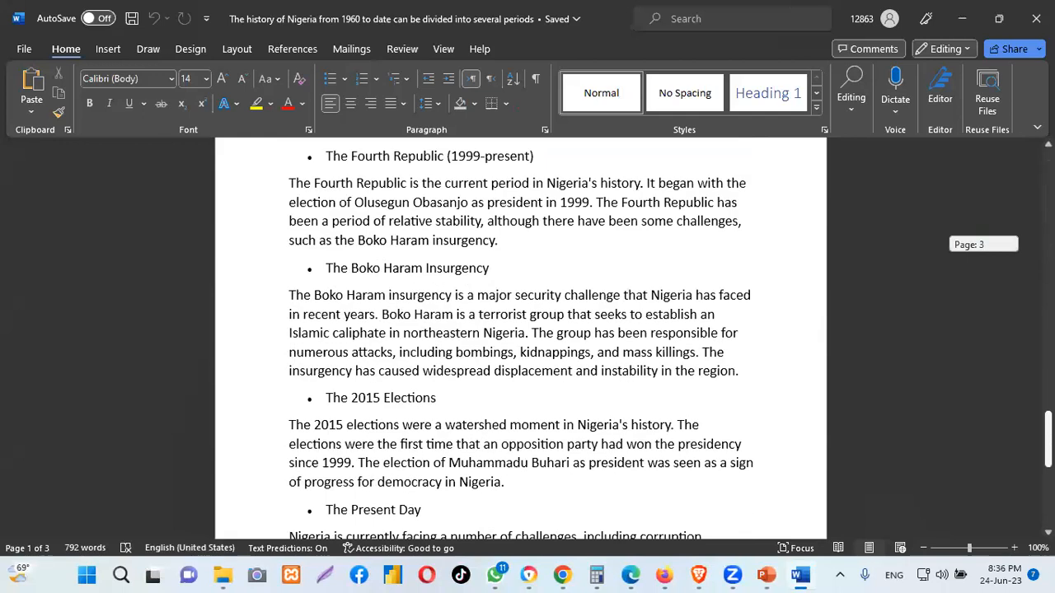
pyautogui.click(730, 263)
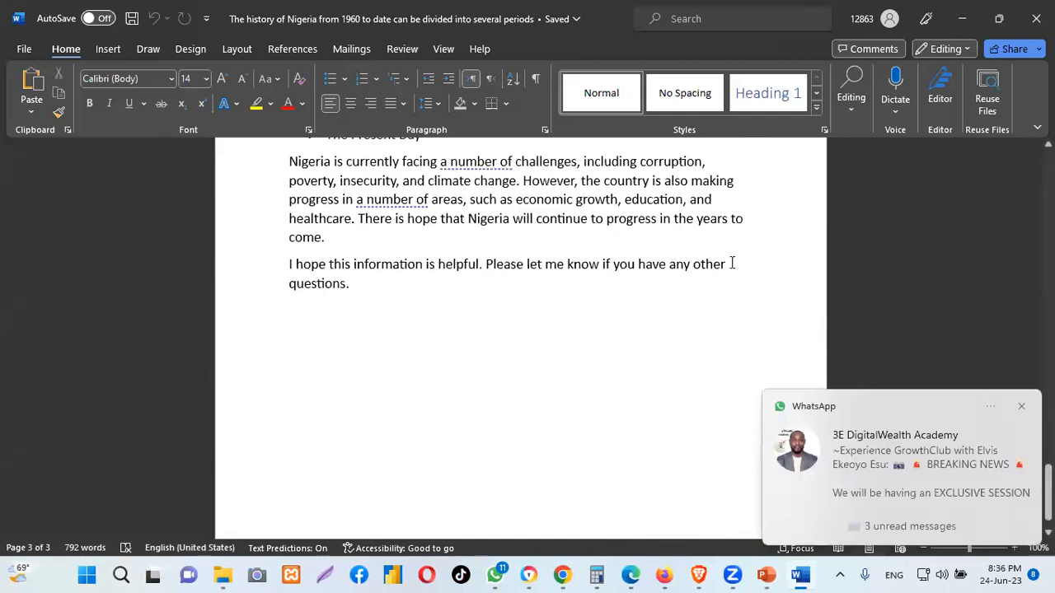
pyautogui.click(352, 285)
pyautogui.press('Return')
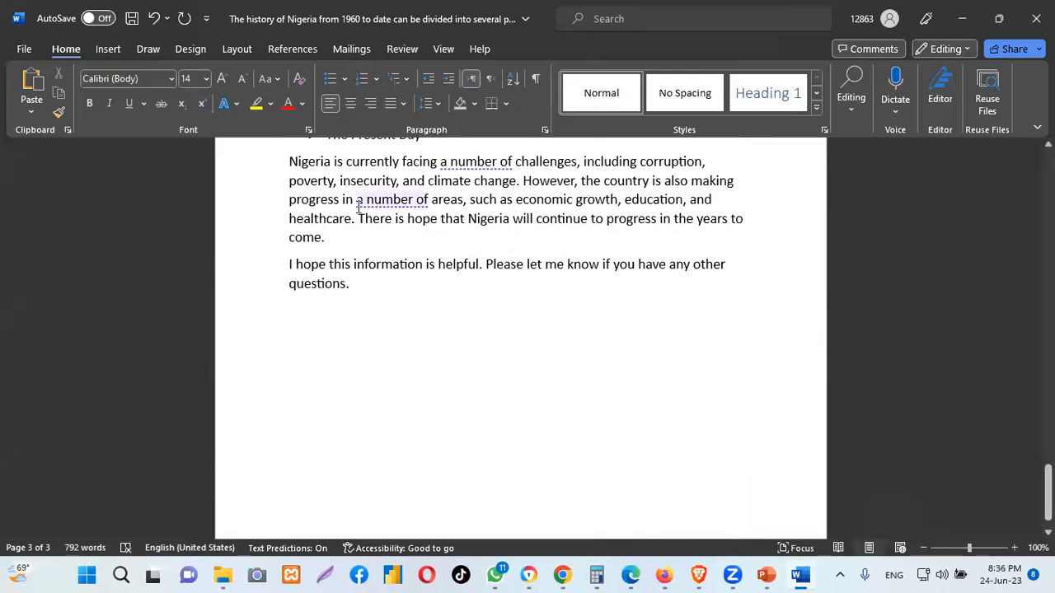
pyautogui.click(25, 51)
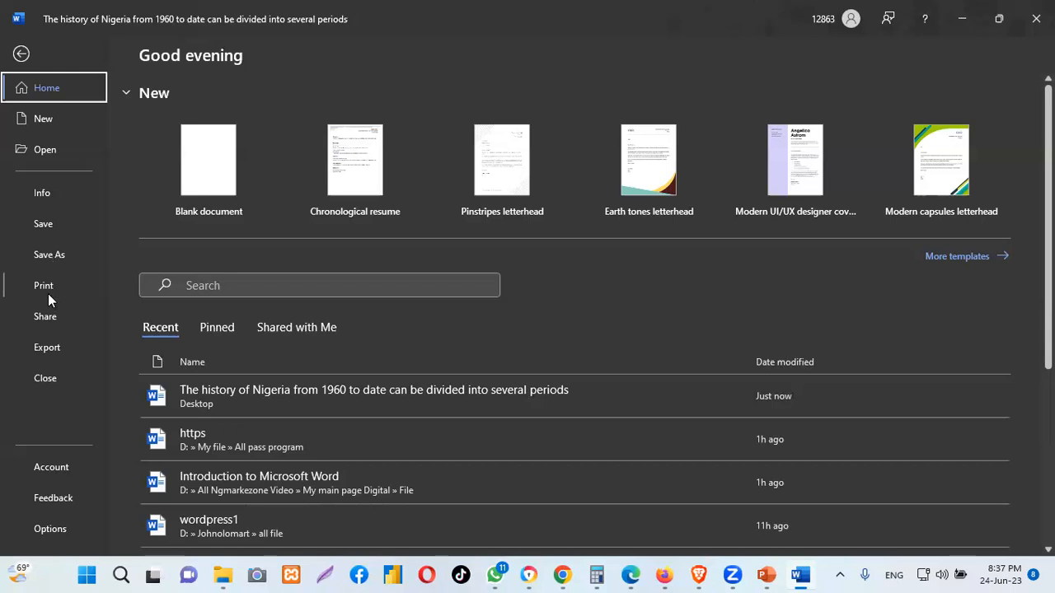
# Open Print from the File menu and scroll through the three-page Nigeria history preview
pyautogui.click(20, 54)
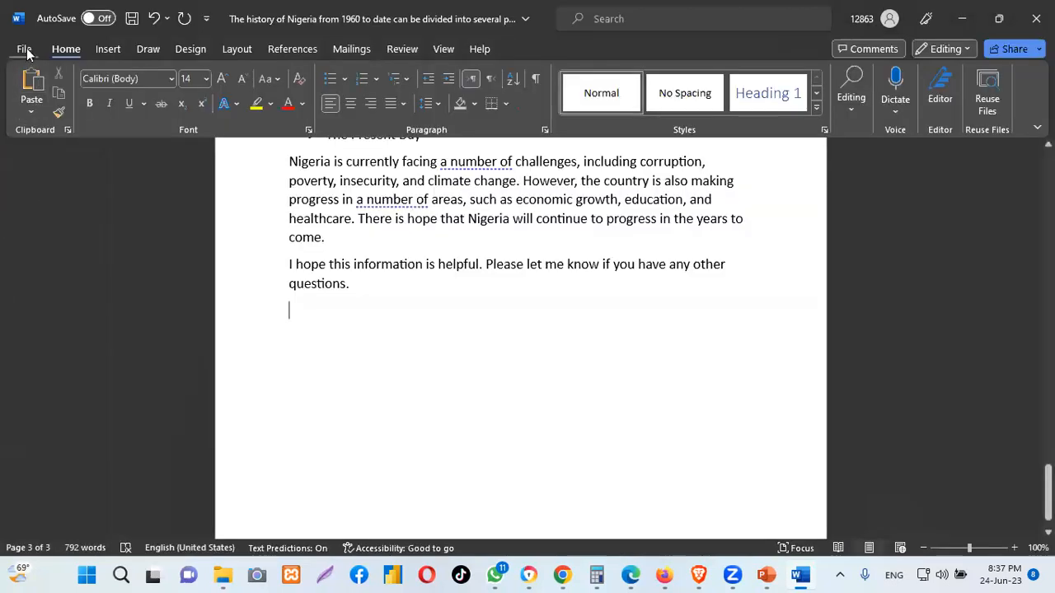
pyautogui.click(22, 48)
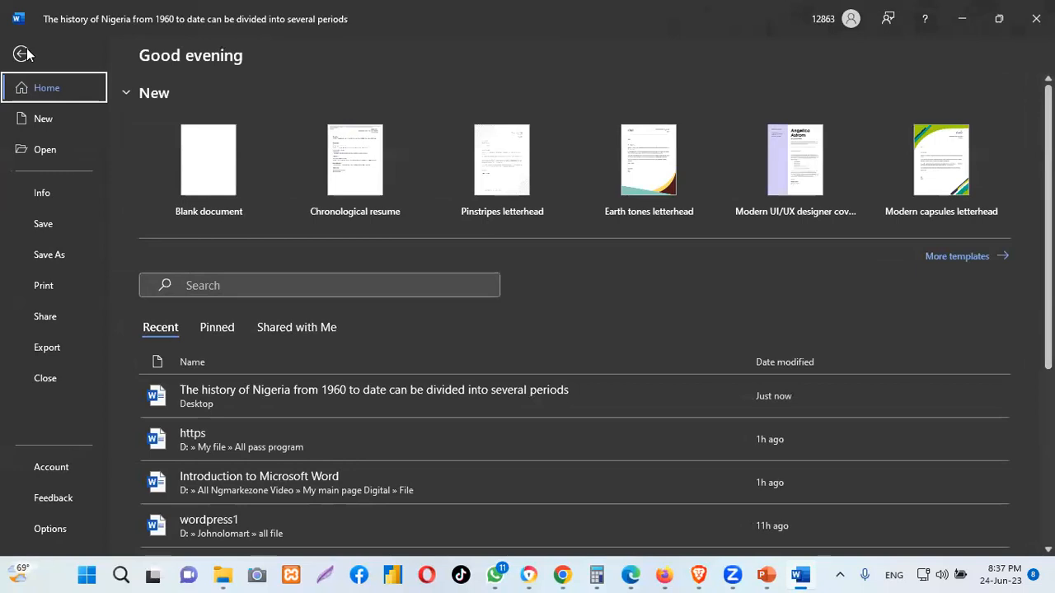
pyautogui.click(52, 285)
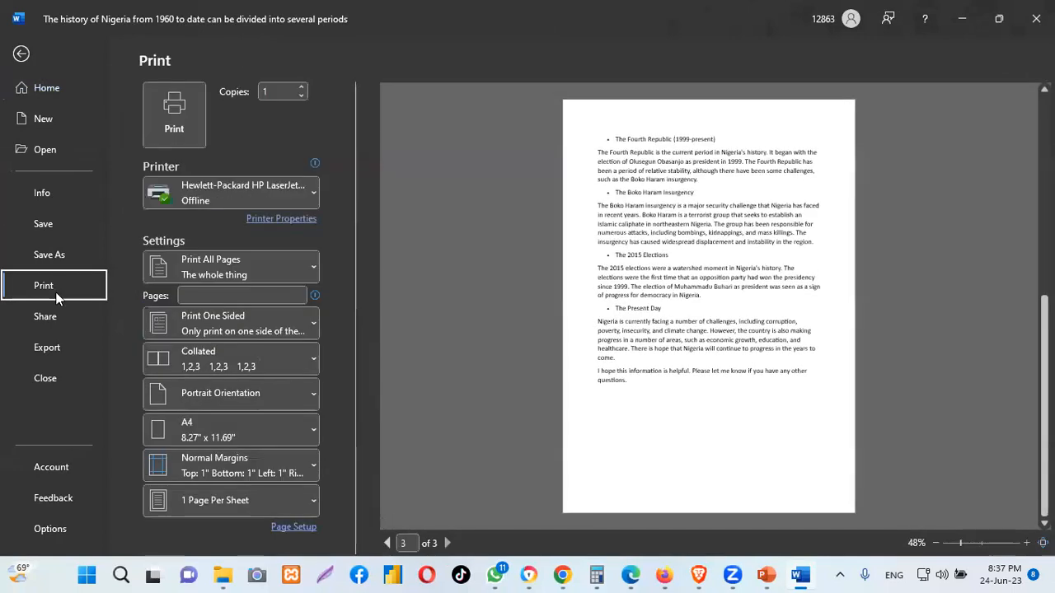
pyautogui.scroll(10, 697, 261)
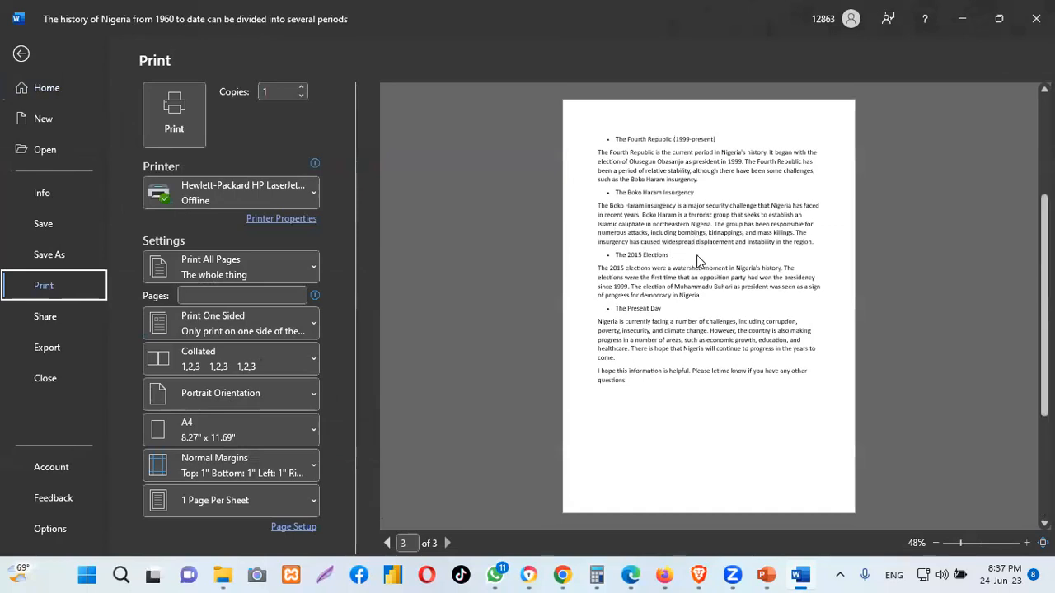
pyautogui.scroll(-10, 661, 255)
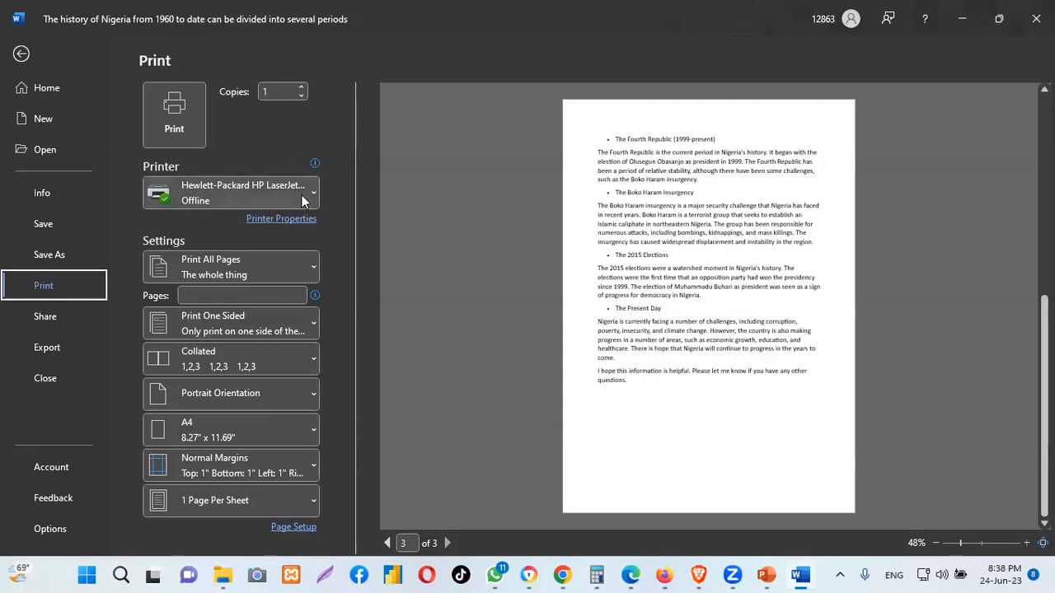
pyautogui.moveTo(304, 194)
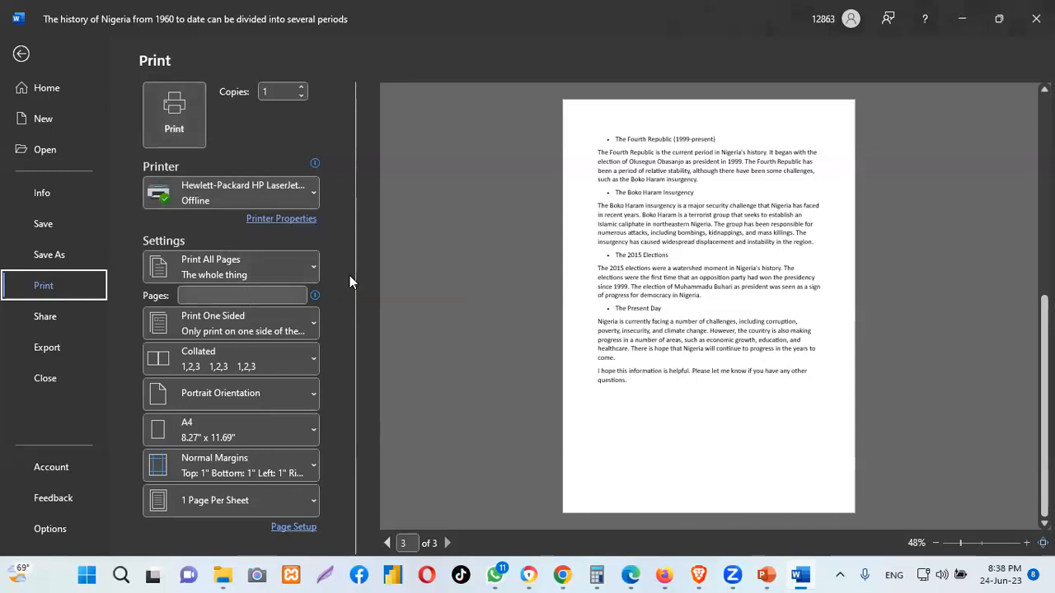
pyautogui.scroll(5, 901, 285)
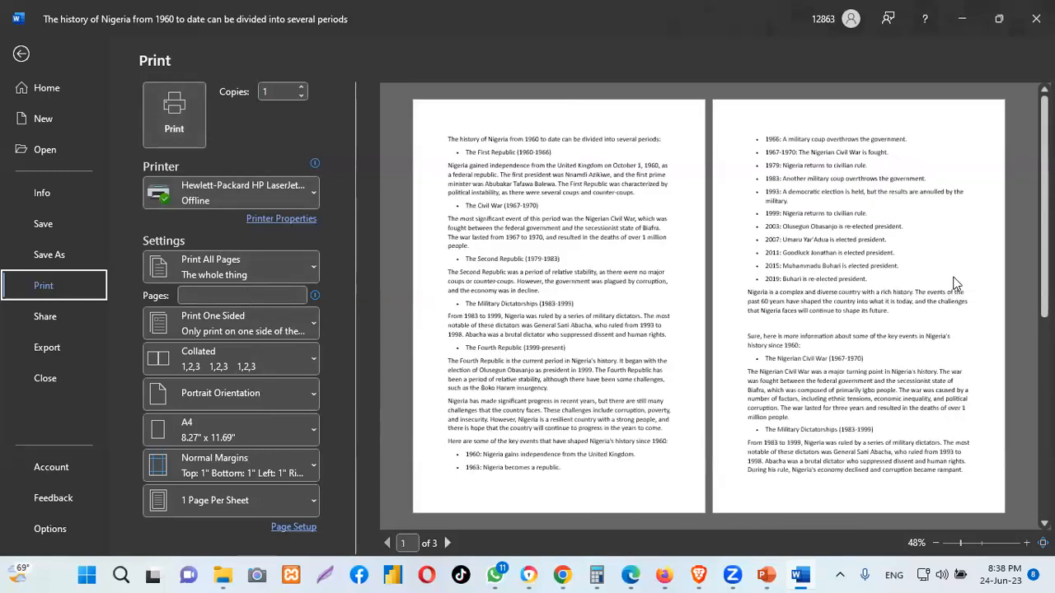
pyautogui.scroll(-5, 956, 283)
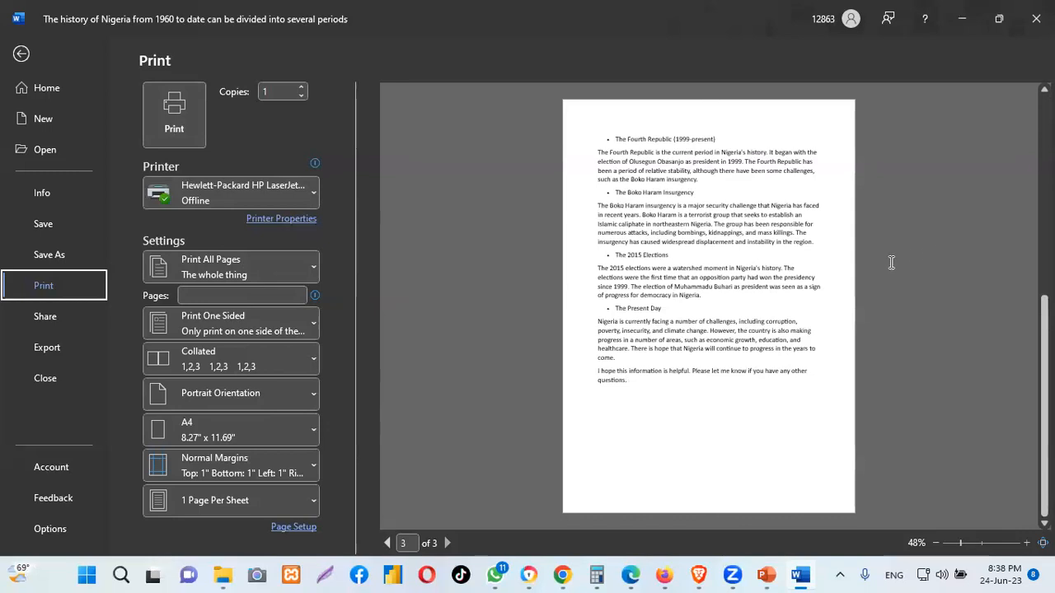
# Try page ranges 1-1, 2-2 and 1-5, then settle on a custom range of 3-4
pyautogui.click(230, 294)
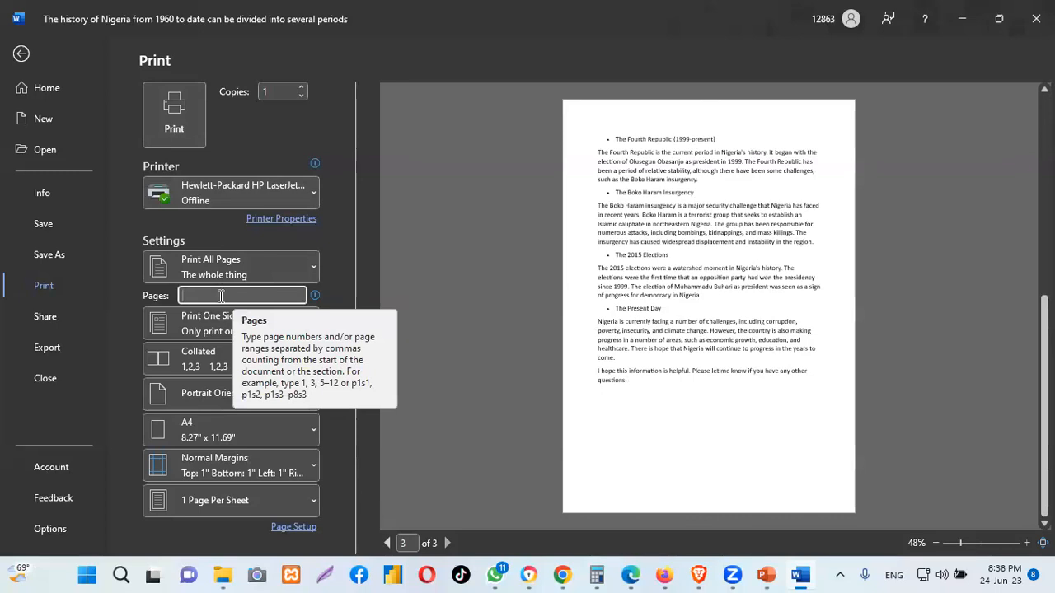
pyautogui.write('1')
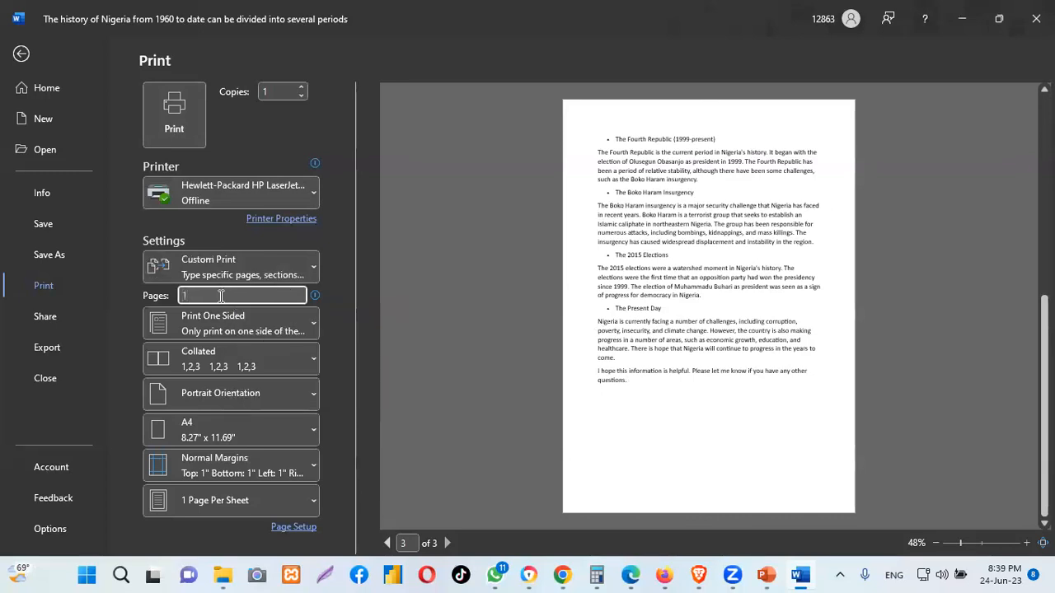
pyautogui.write('-1')
pyautogui.press('BackSpace')
pyautogui.press('BackSpace')
pyautogui.press('BackSpace')
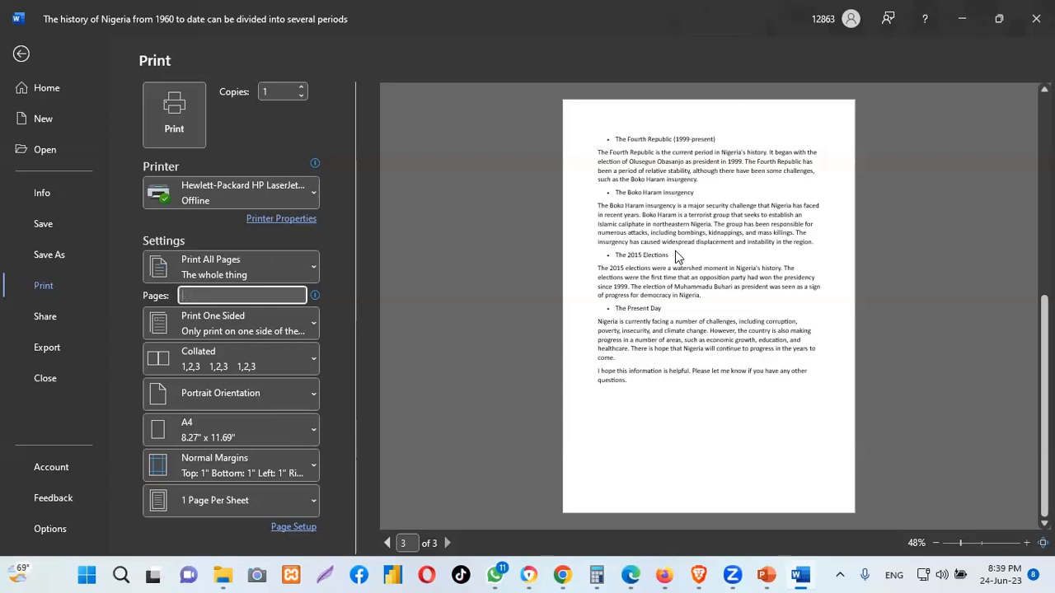
pyautogui.write('2-2')
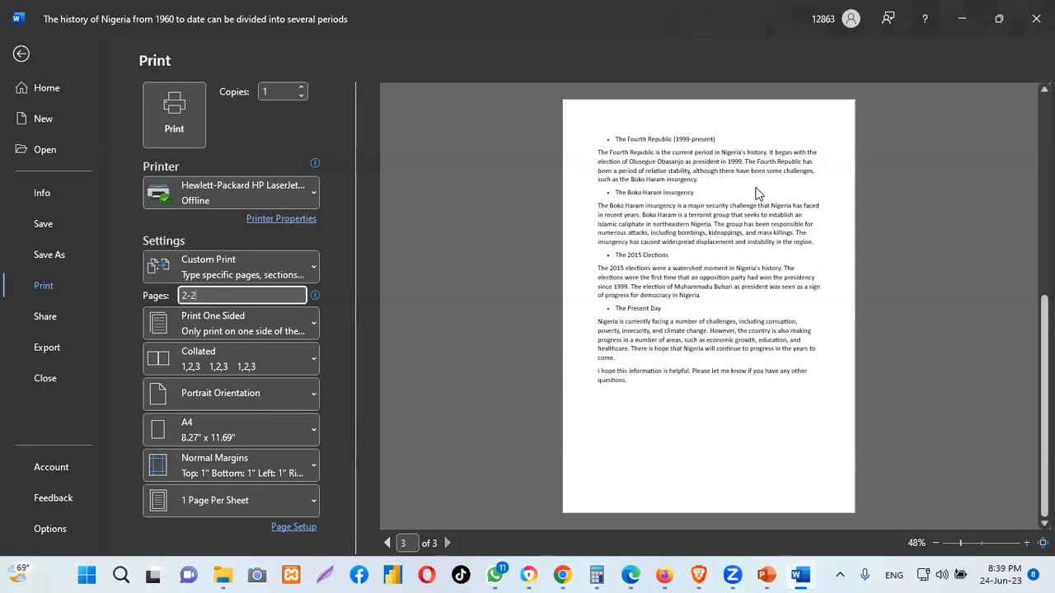
pyautogui.press('BackSpace')
pyautogui.press('BackSpace')
pyautogui.press('BackSpace')
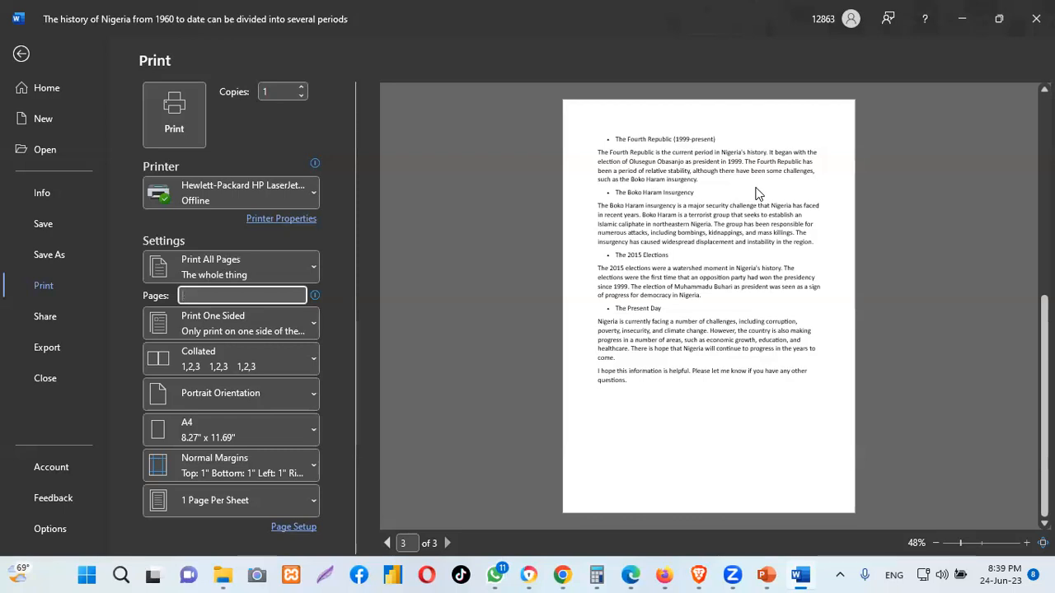
pyautogui.write('1')
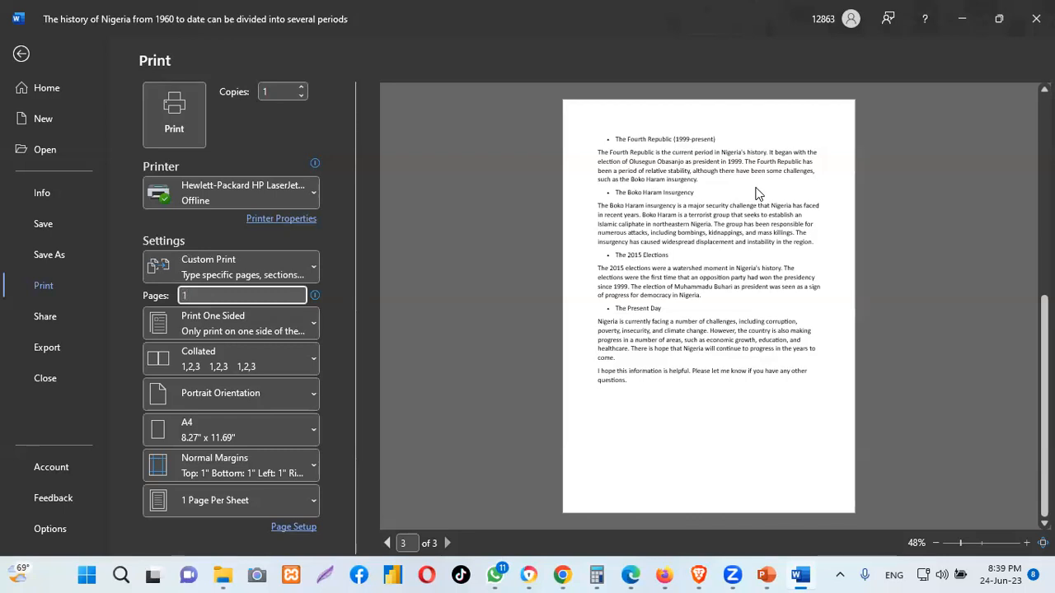
pyautogui.write('-5')
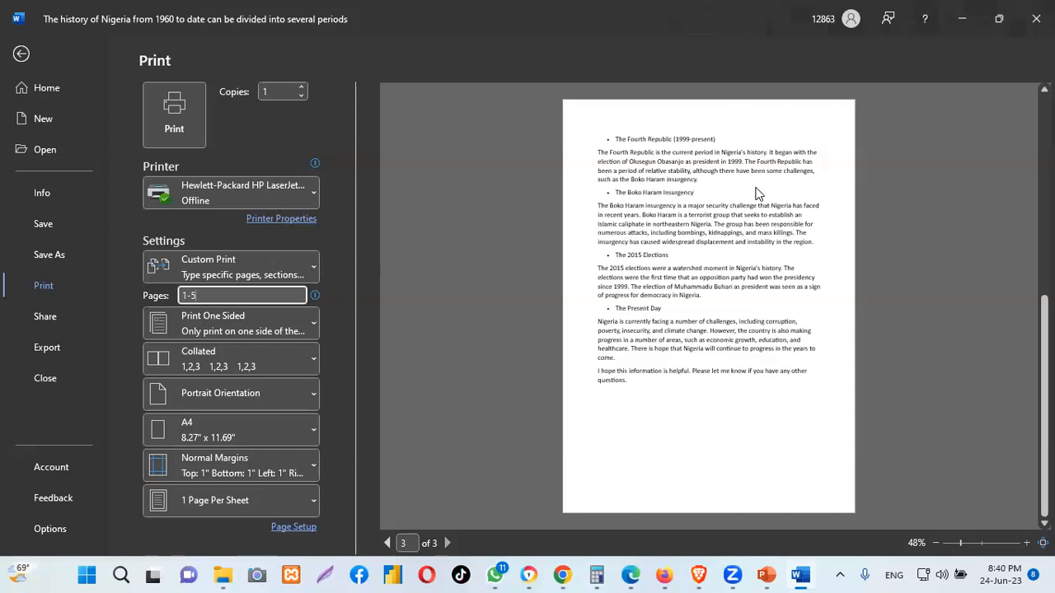
pyautogui.press('BackSpace')
pyautogui.press('BackSpace')
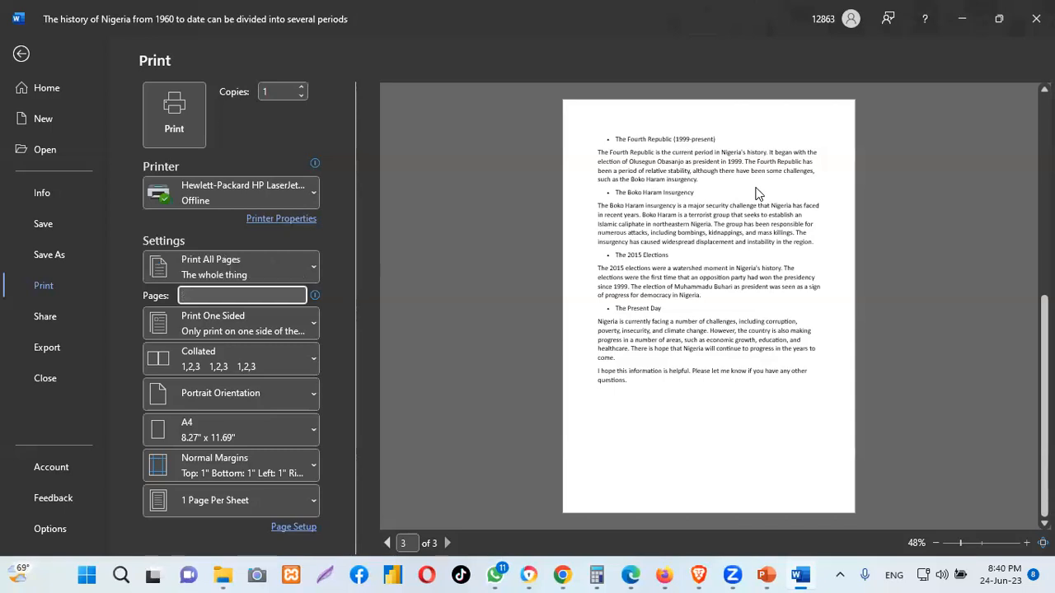
pyautogui.write('3')
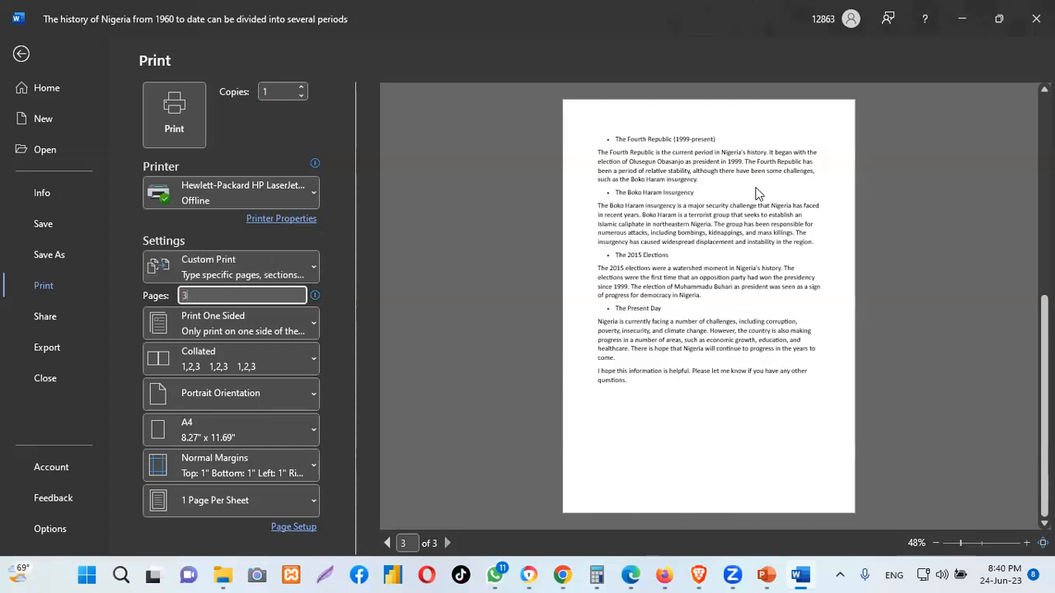
pyautogui.write('-4')
pyautogui.click(274, 92)
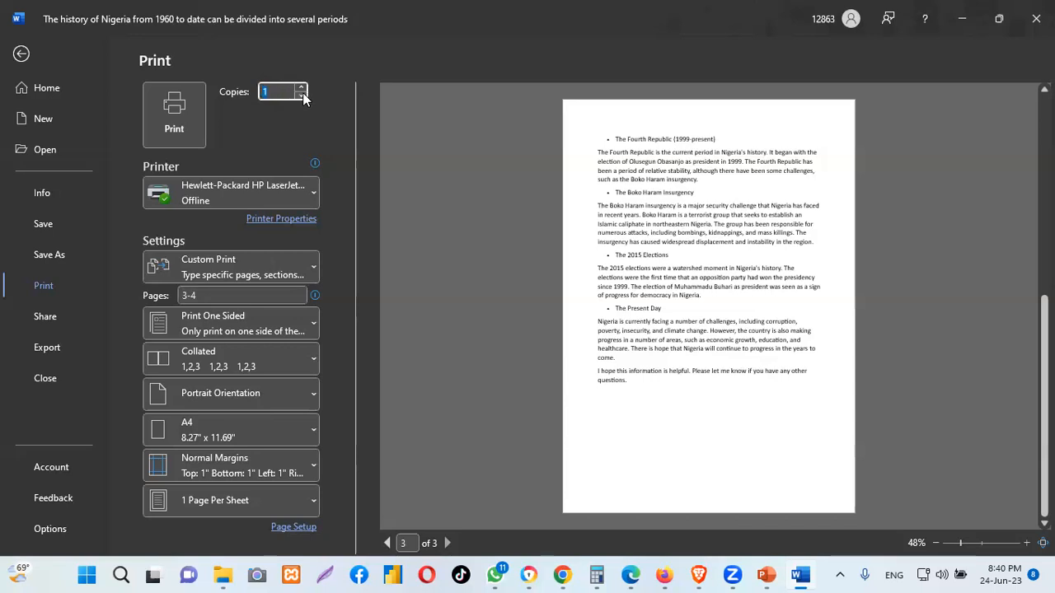
pyautogui.click(301, 88)
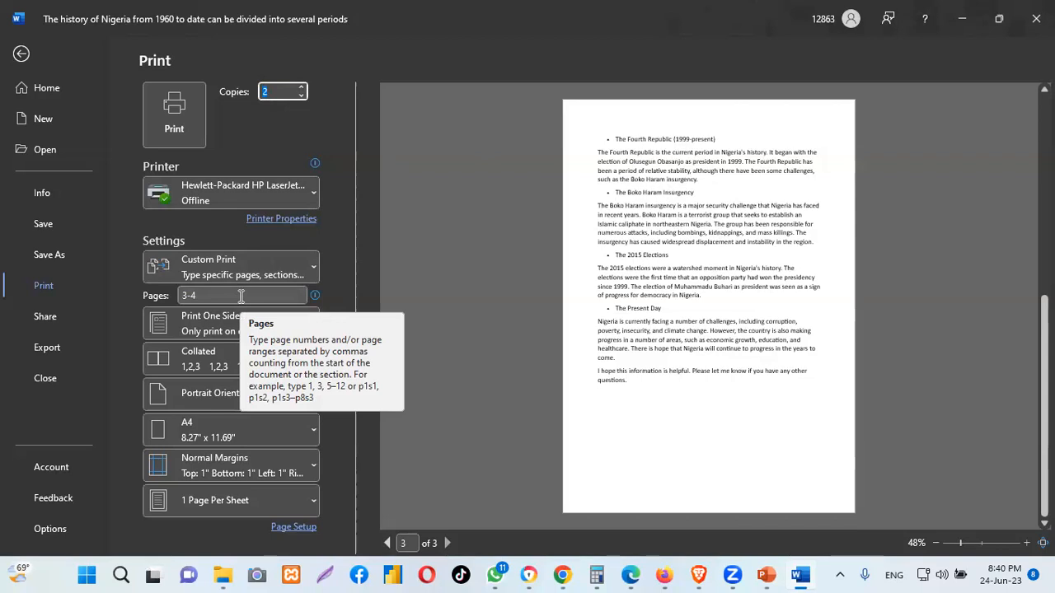
pyautogui.click(288, 91)
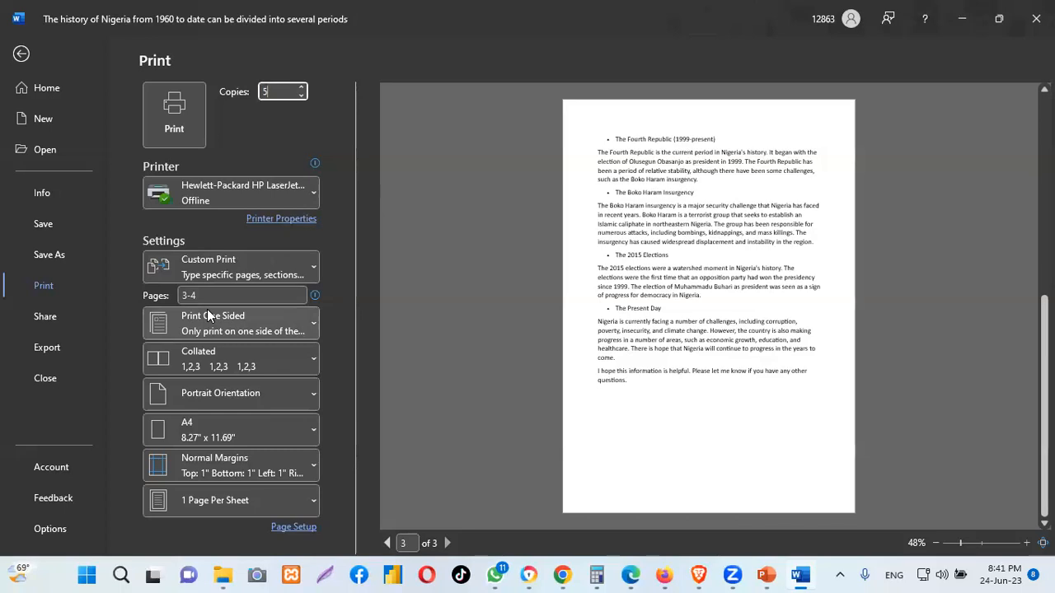
pyautogui.press('BackSpace')
pyautogui.write('1')
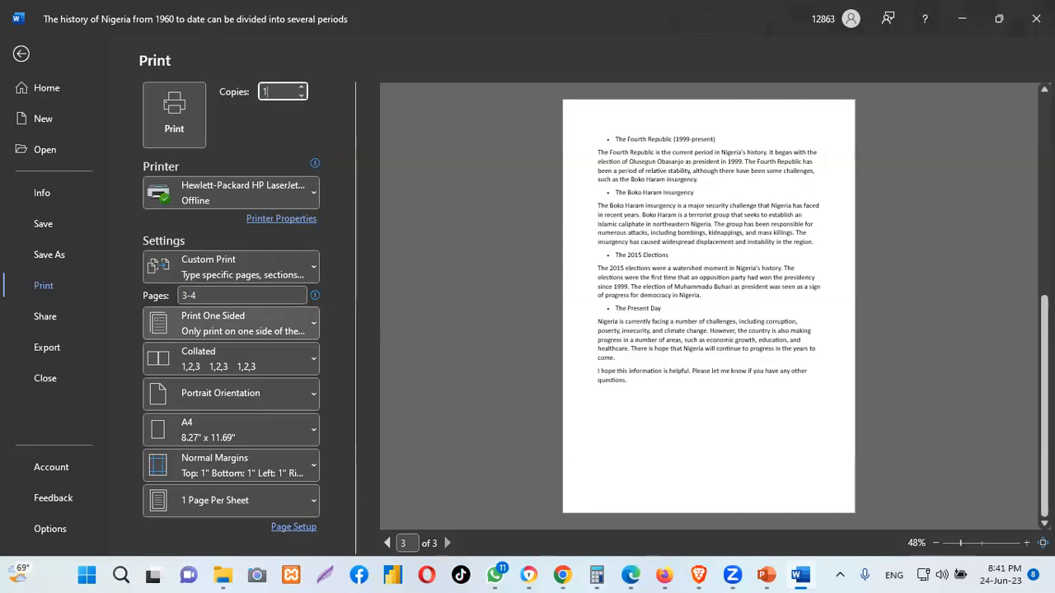
# Leave the Print page and scroll up through the Nigeria history document
pyautogui.click(21, 56)
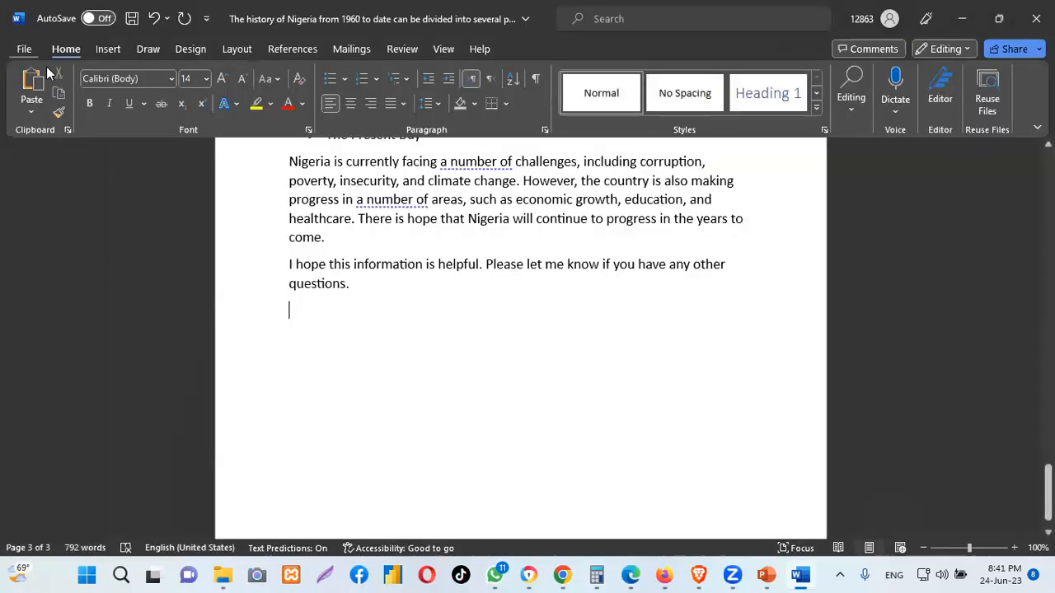
pyautogui.scroll(10, 588, 360)
pyautogui.scroll(15, 599, 369)
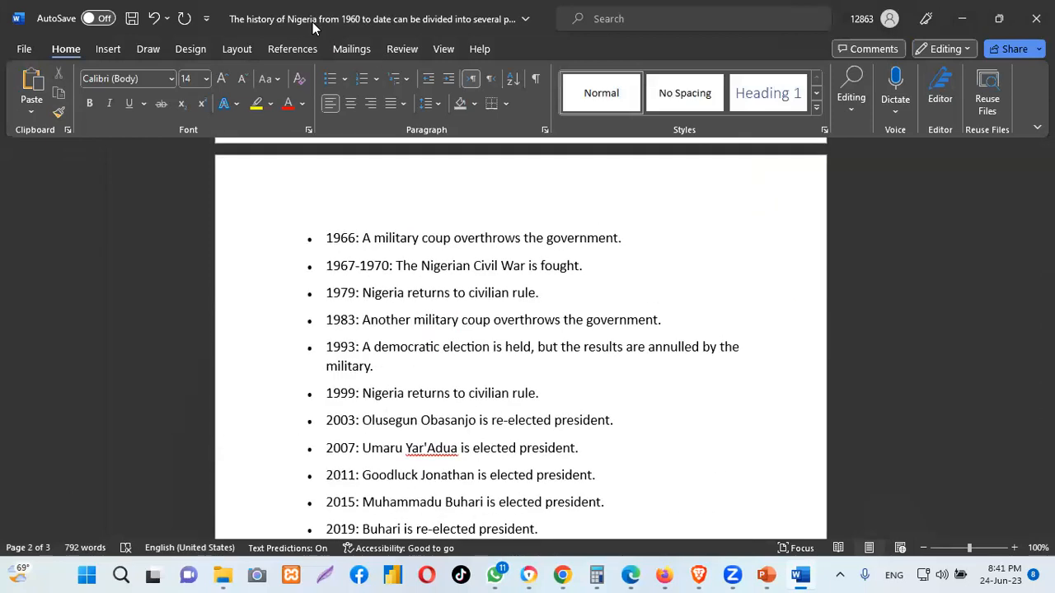
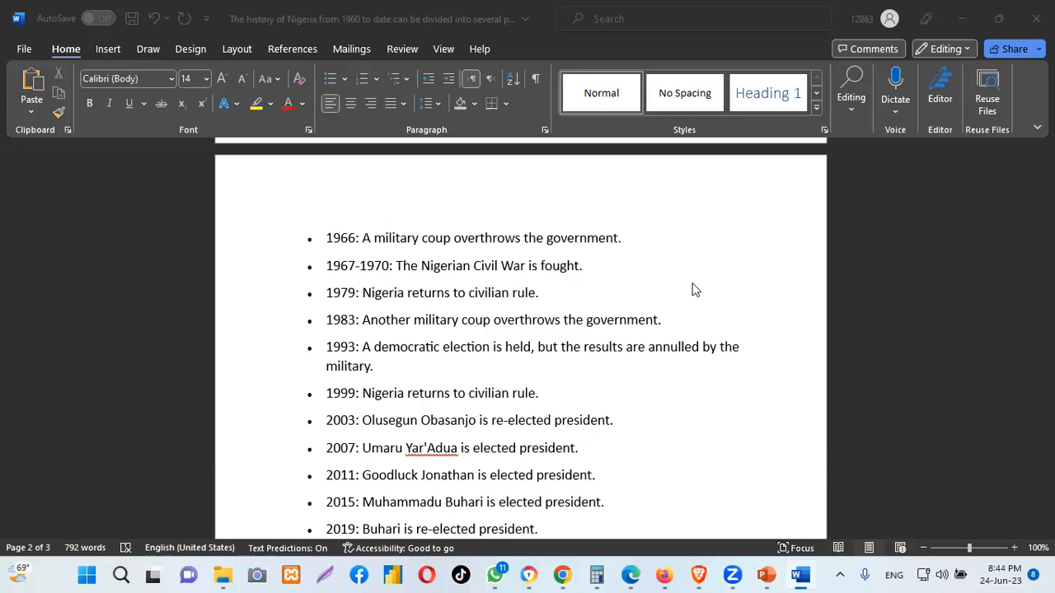
# Scroll back to the top of page 1 of the Nigeria history document
pyautogui.scroll(5, 1013, 242)
pyautogui.moveTo(1048, 256); pyautogui.dragTo(1048, 155)
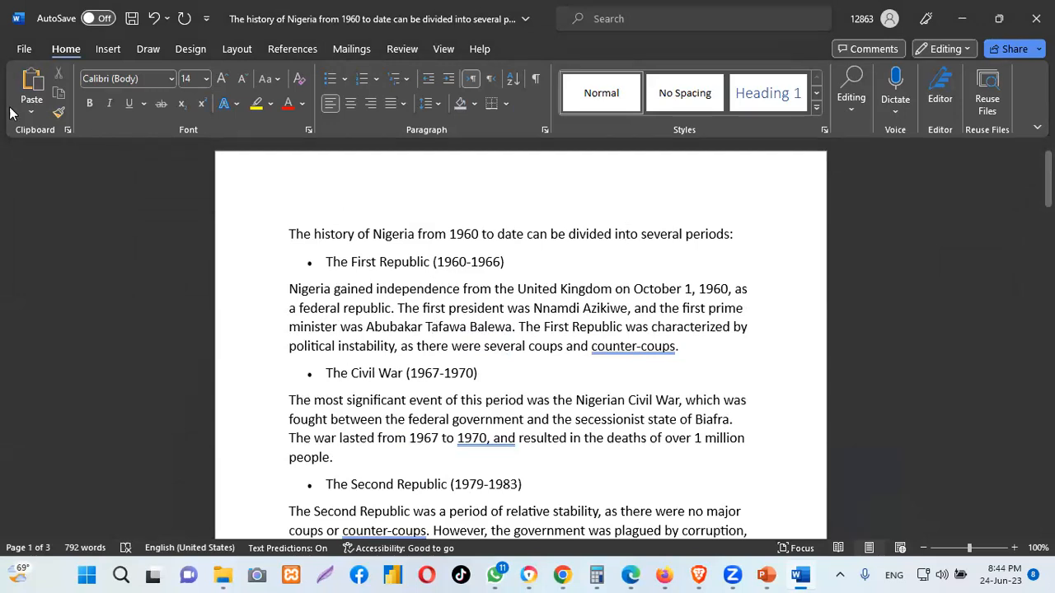
# Go to File > Print to show the print preview with the 3-4 page range
pyautogui.click(24, 51)
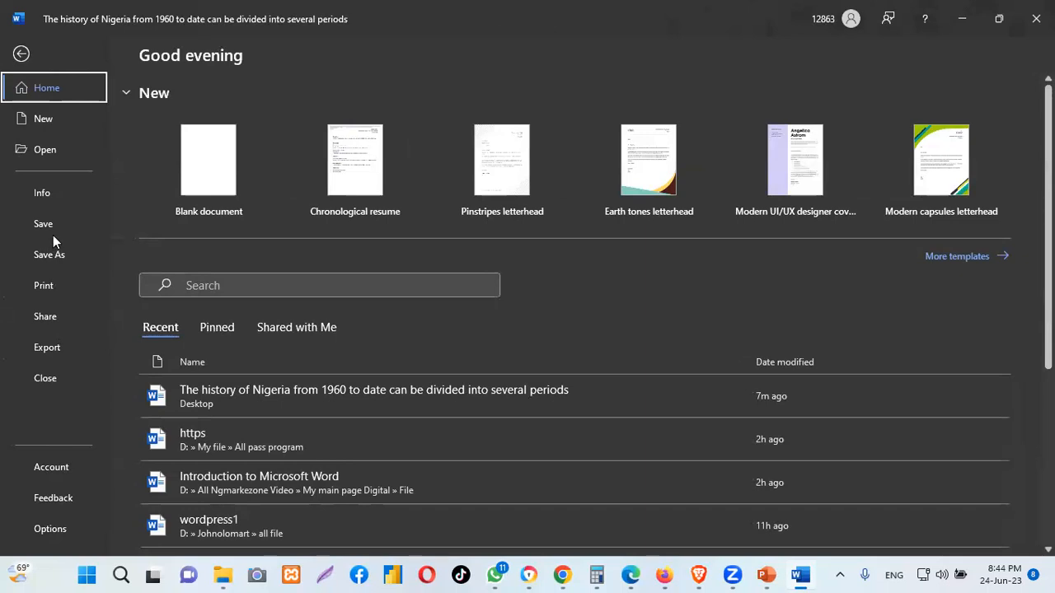
pyautogui.click(44, 286)
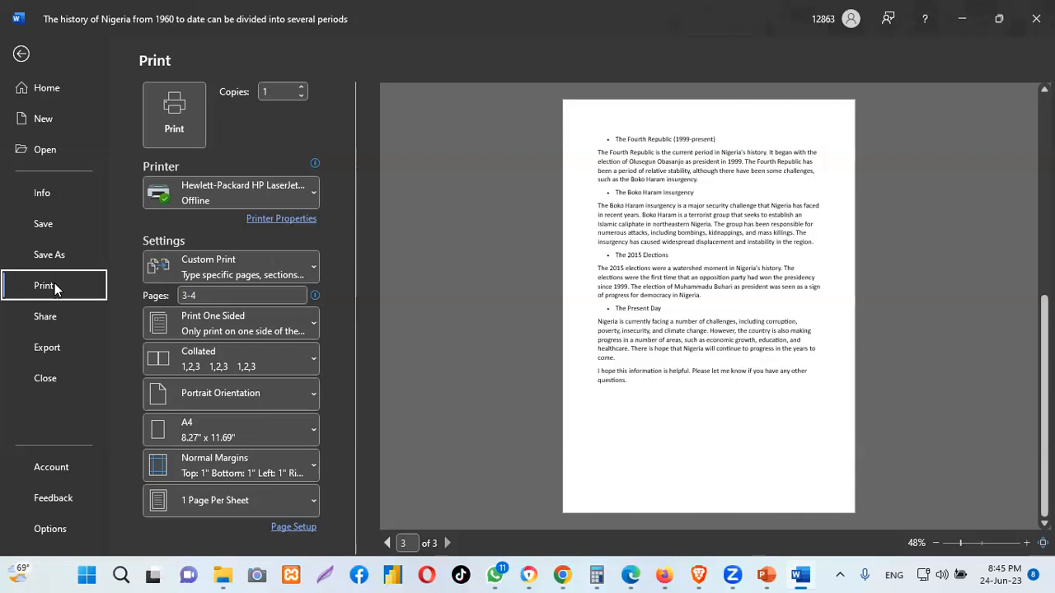
pyautogui.click(301, 198)
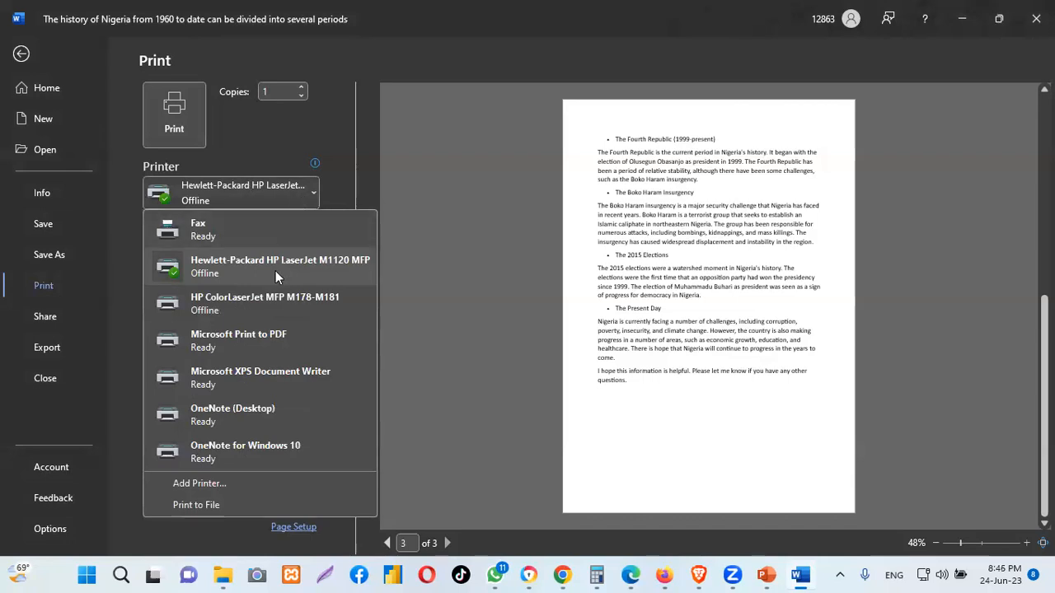
pyautogui.click(270, 302)
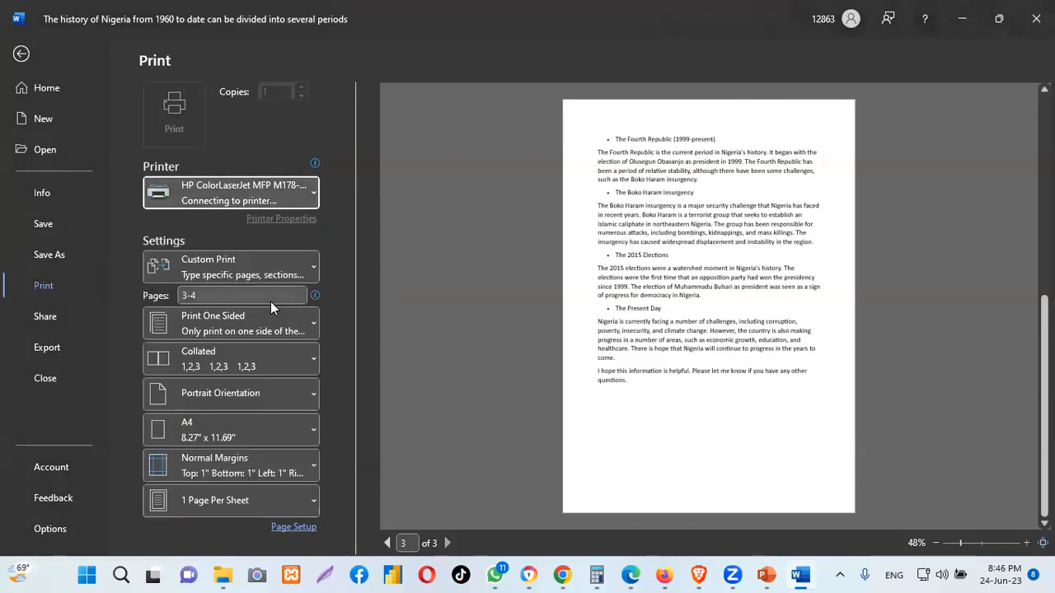
pyautogui.moveTo(261, 194)
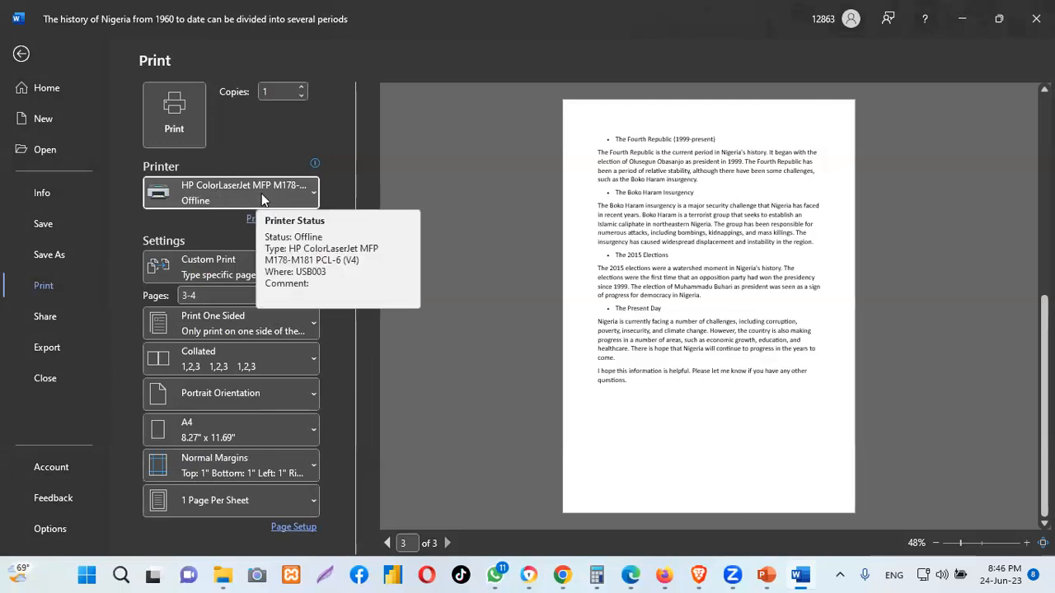
pyautogui.click(309, 191)
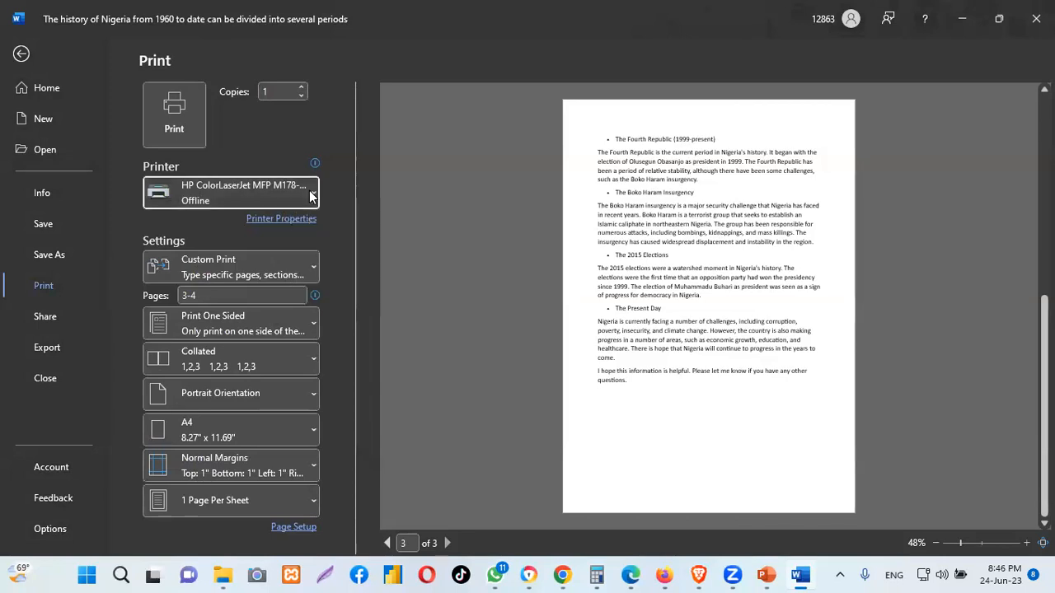
pyautogui.click(291, 262)
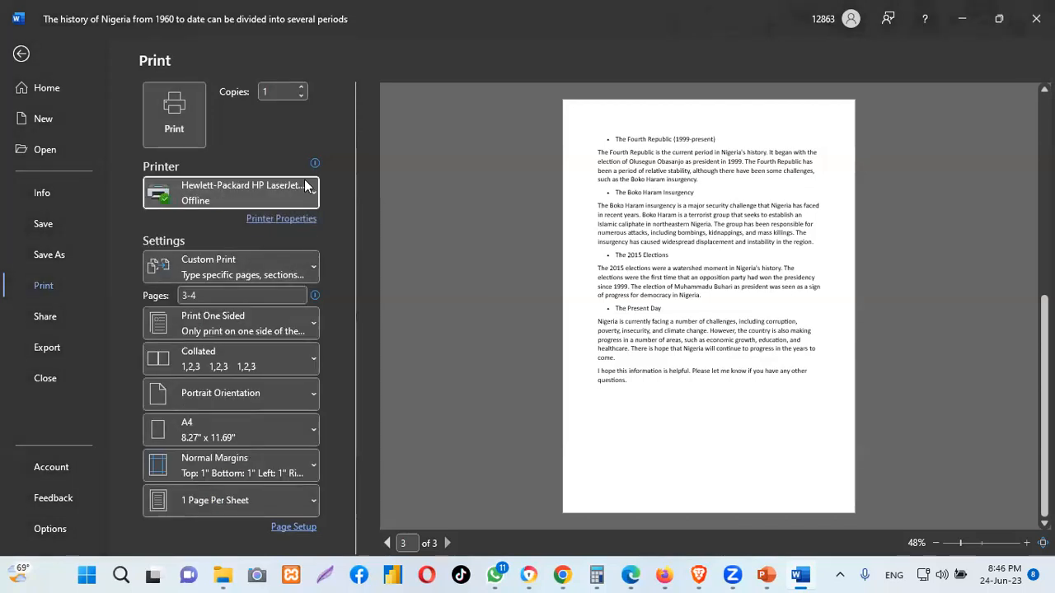
pyautogui.moveTo(305, 186)
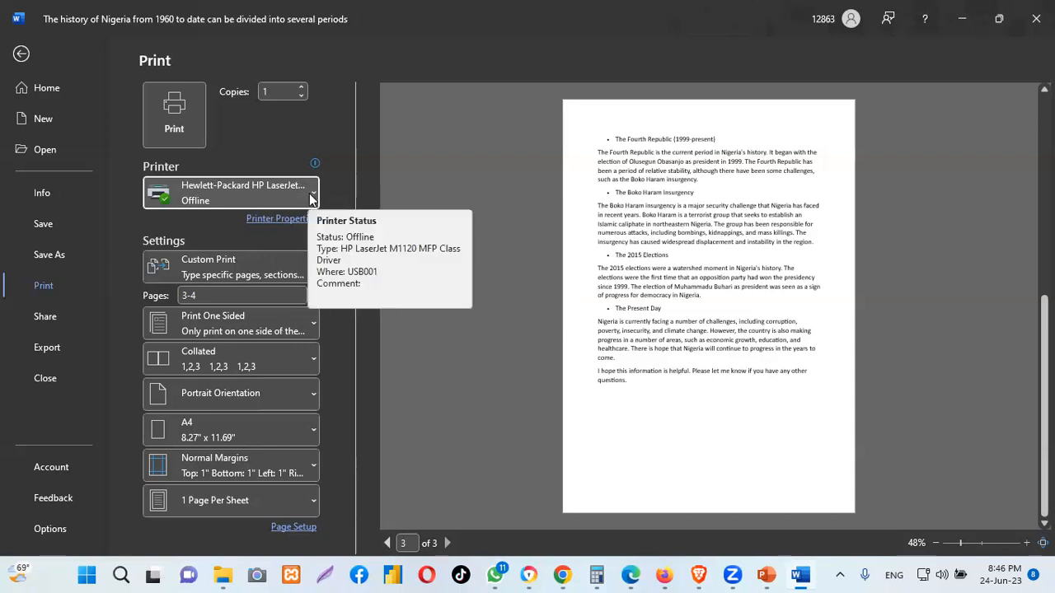
pyautogui.click(312, 196)
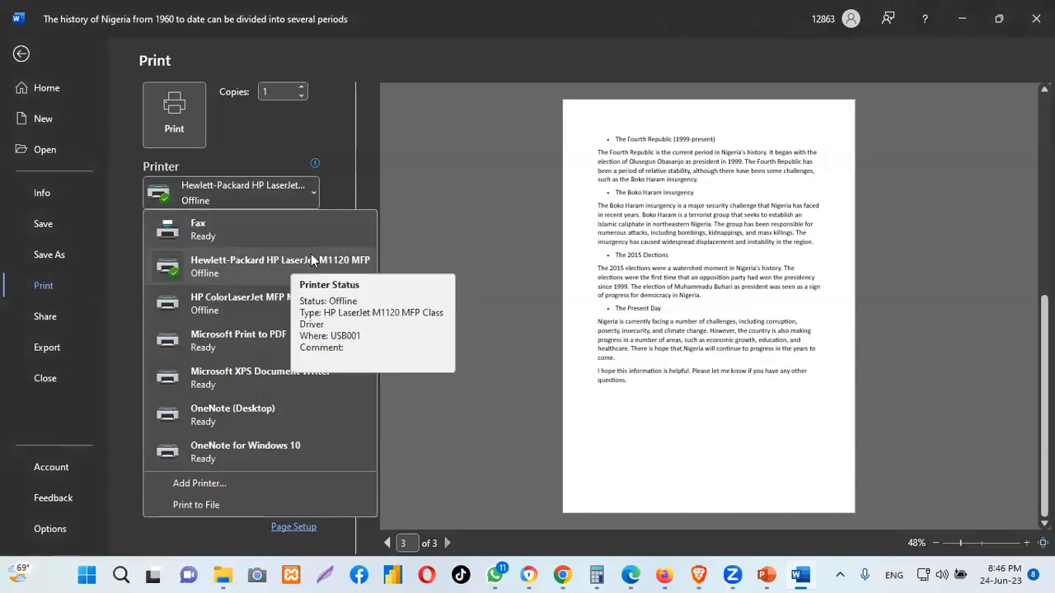
pyautogui.click(312, 196)
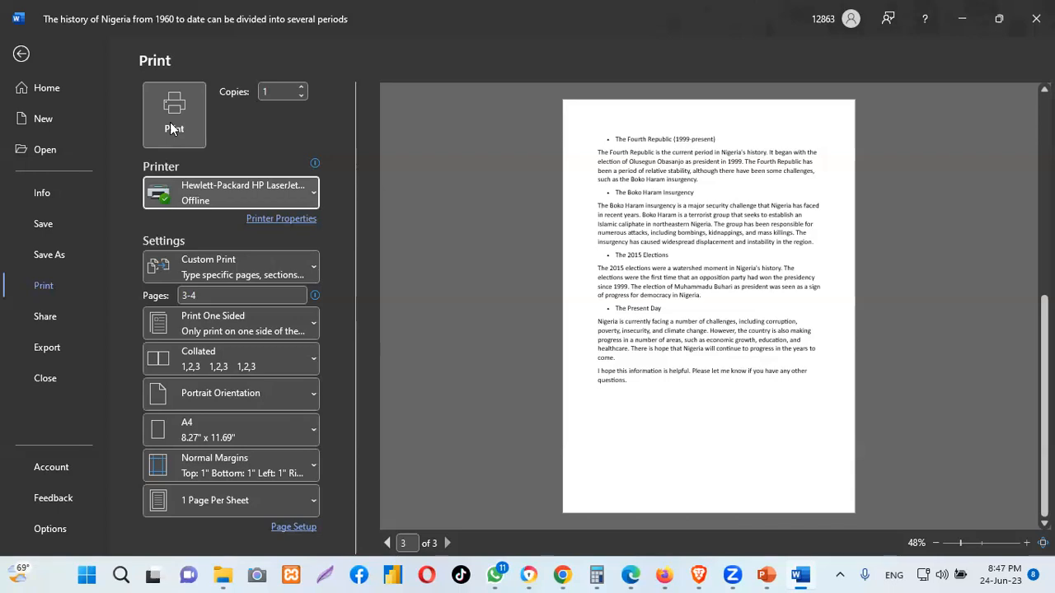
# Replace the 3-4 page range with 1-1, then 2-2, deleting each to leave Pages empty
pyautogui.click(214, 295)
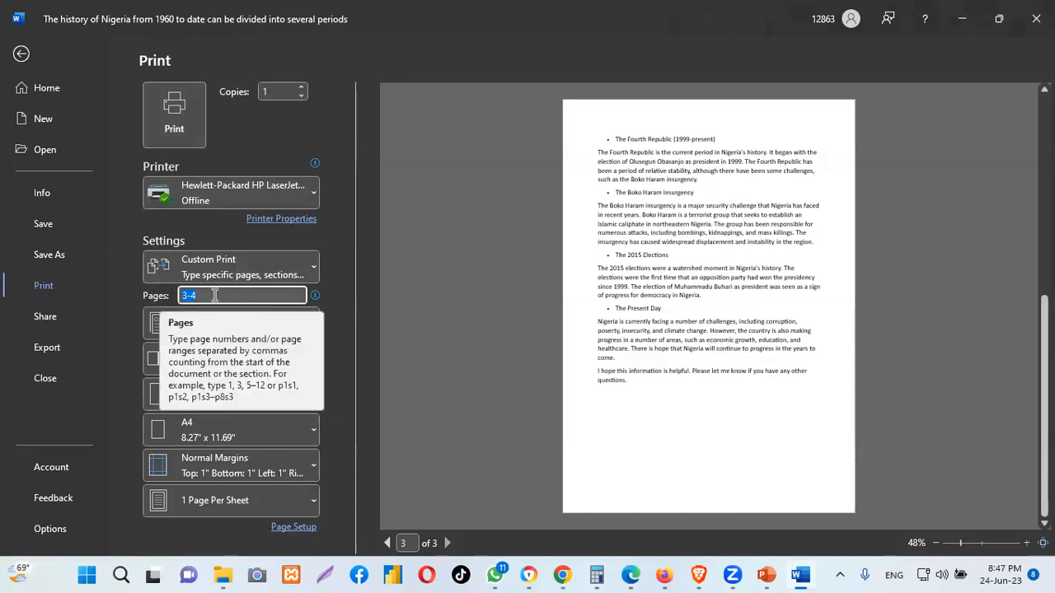
pyautogui.write('1')
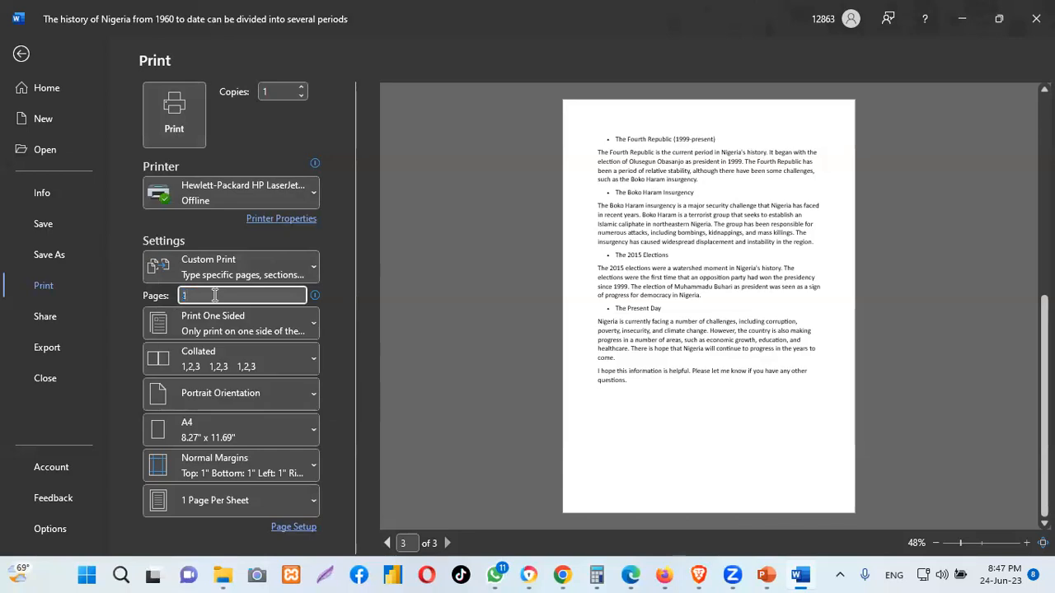
pyautogui.write('-1')
pyautogui.press('BackSpace')
pyautogui.press('BackSpace')
pyautogui.press('BackSpace')
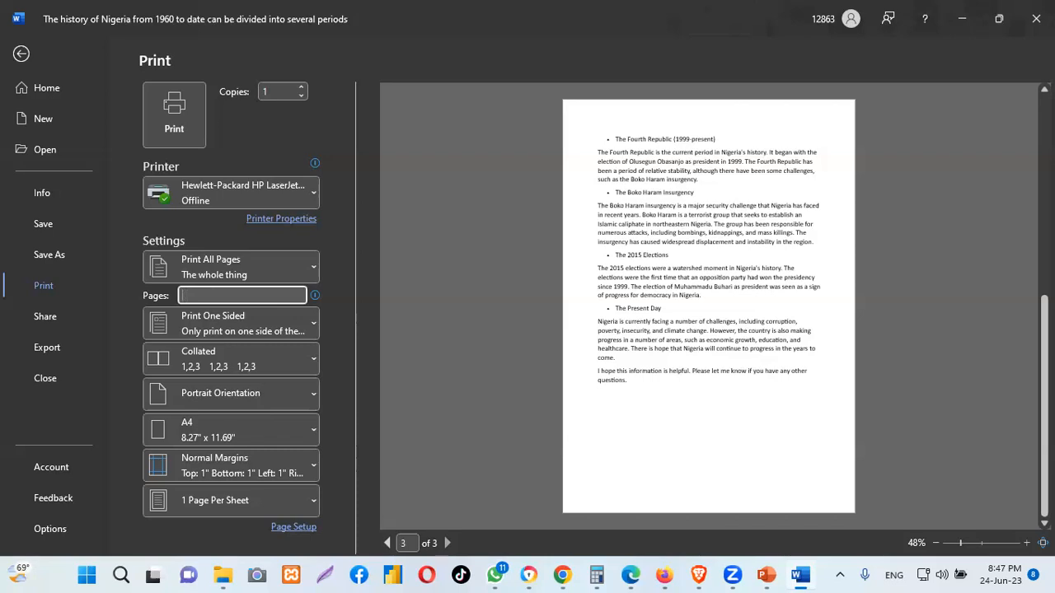
pyautogui.write('2-2')
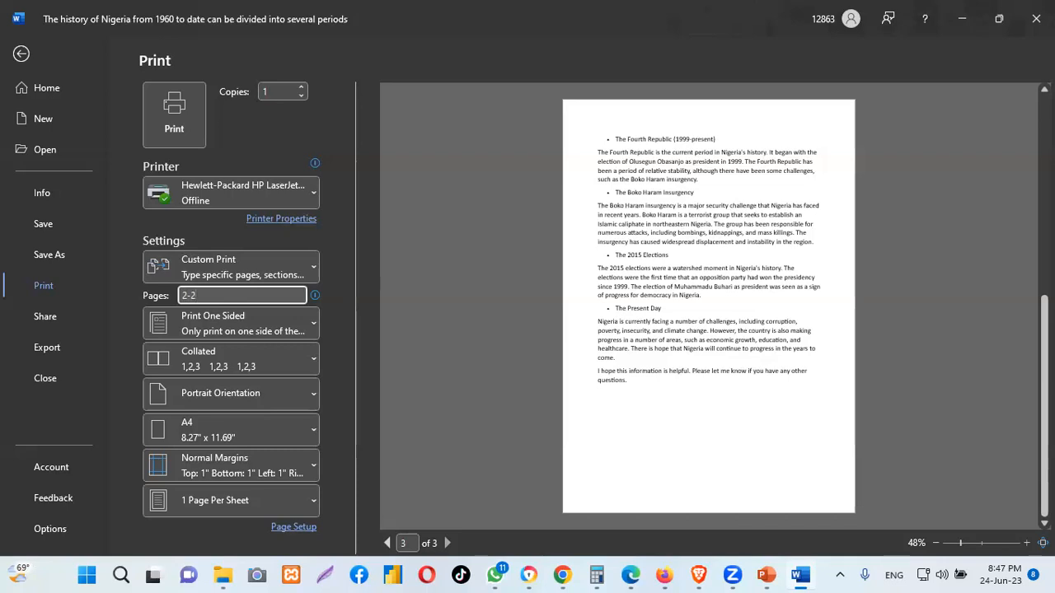
pyautogui.press('BackSpace')
pyautogui.press('BackSpace')
pyautogui.press('BackSpace')
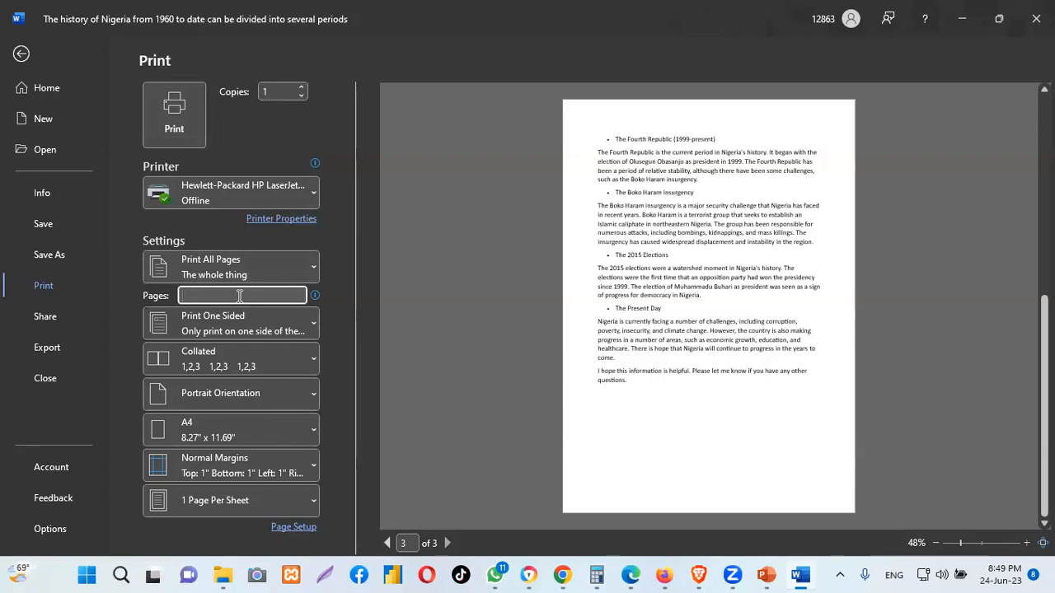
# Set the print page range to 2-3, briefly check WhatsApp, then return to Word
pyautogui.write('2-2')
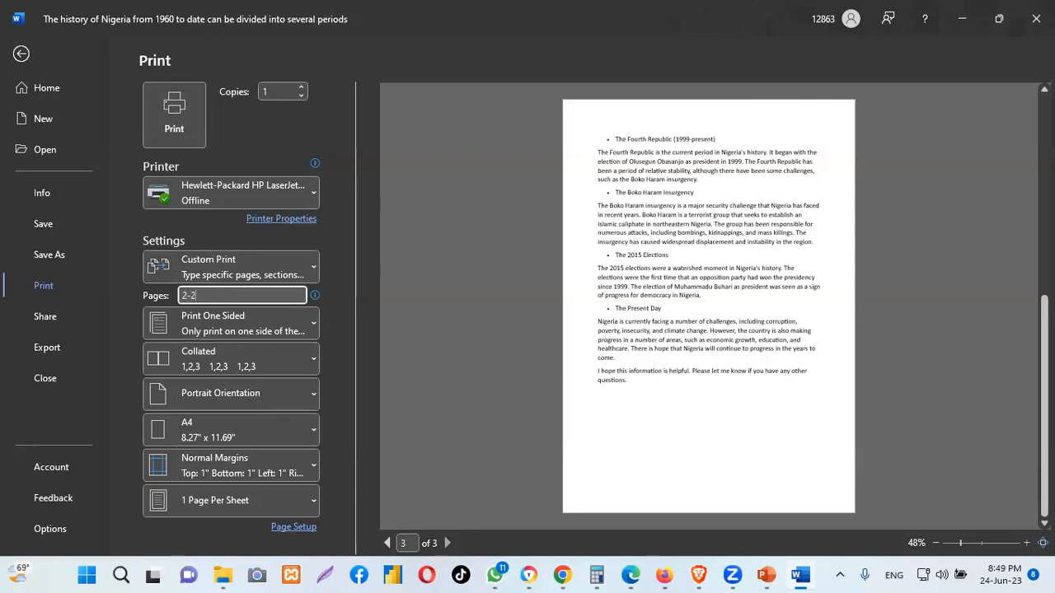
pyautogui.press('BackSpace')
pyautogui.press('BackSpace')
pyautogui.press('BackSpace')
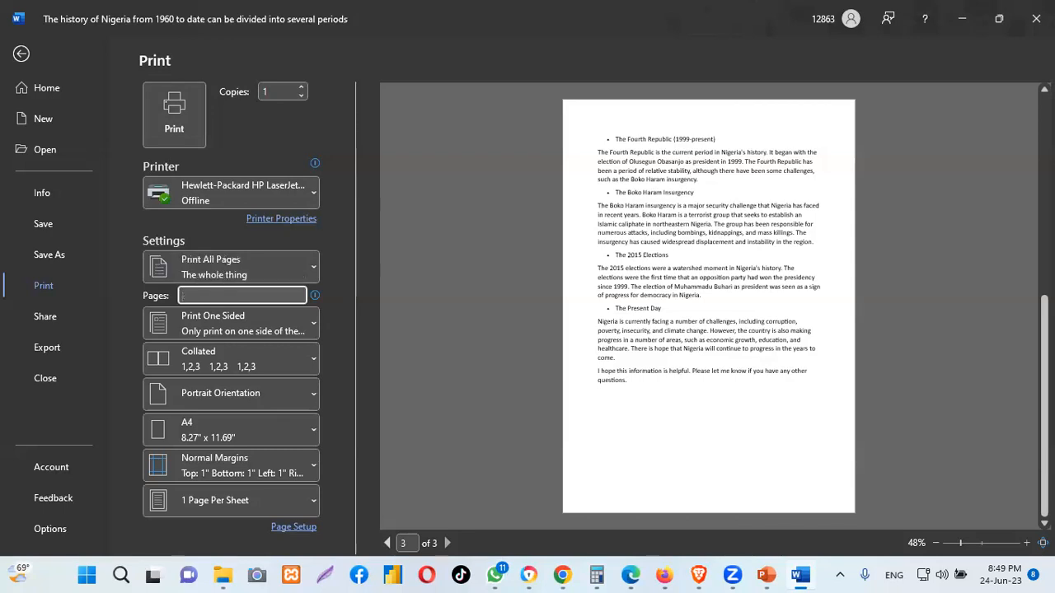
pyautogui.write('2')
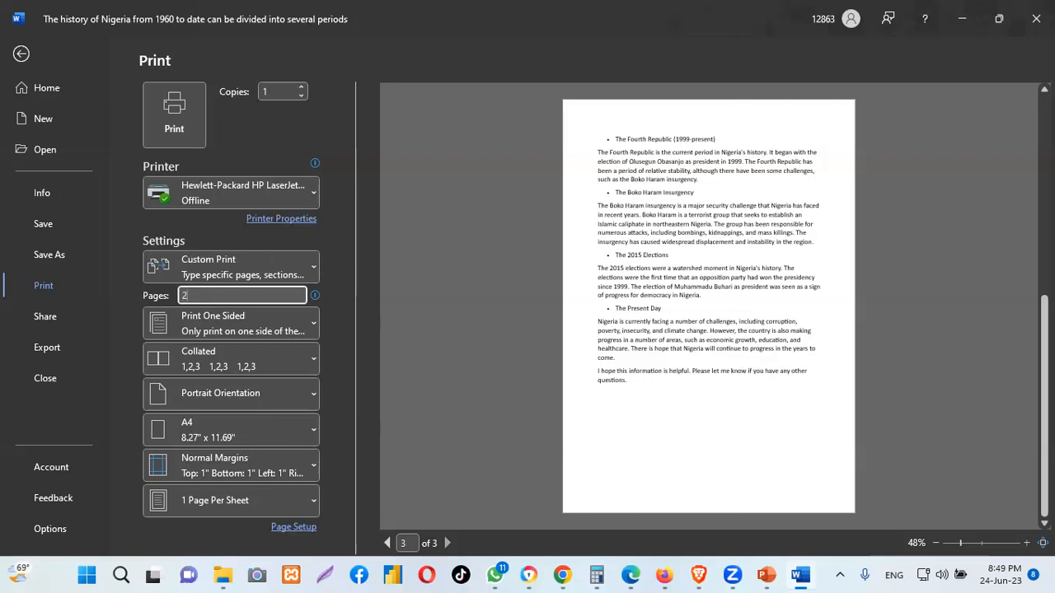
pyautogui.write('-3')
pyautogui.click(494, 575)
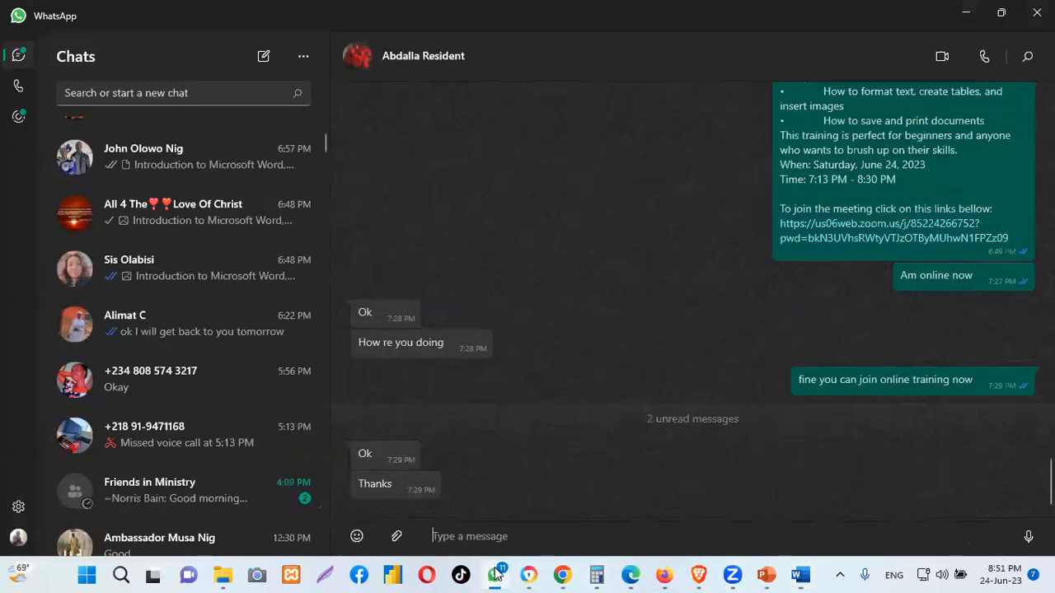
pyautogui.click(495, 575)
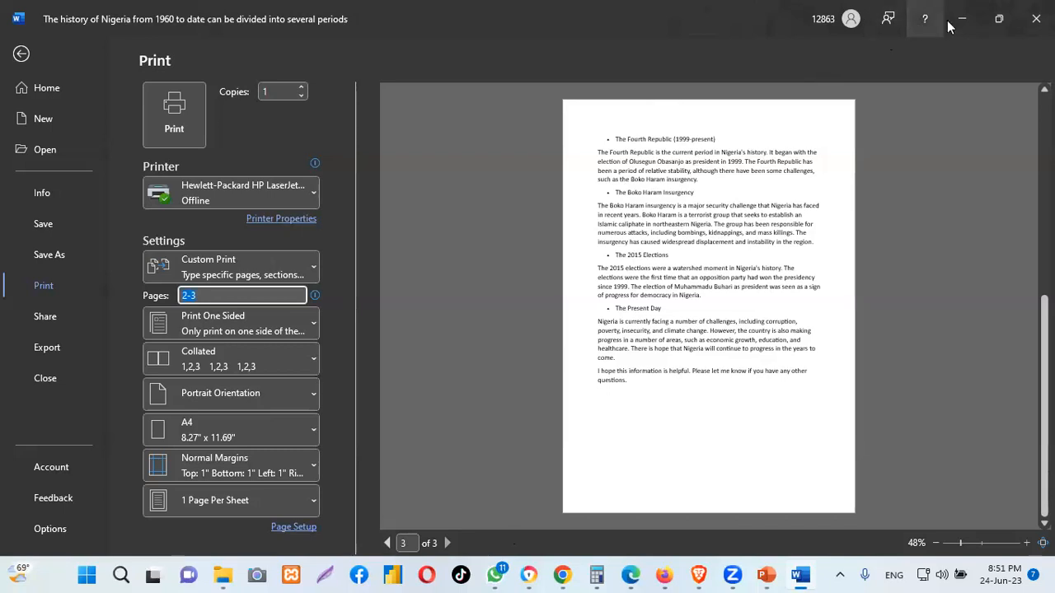
# Leave the Print page and return to the document's opening line on page 1
pyautogui.click(22, 53)
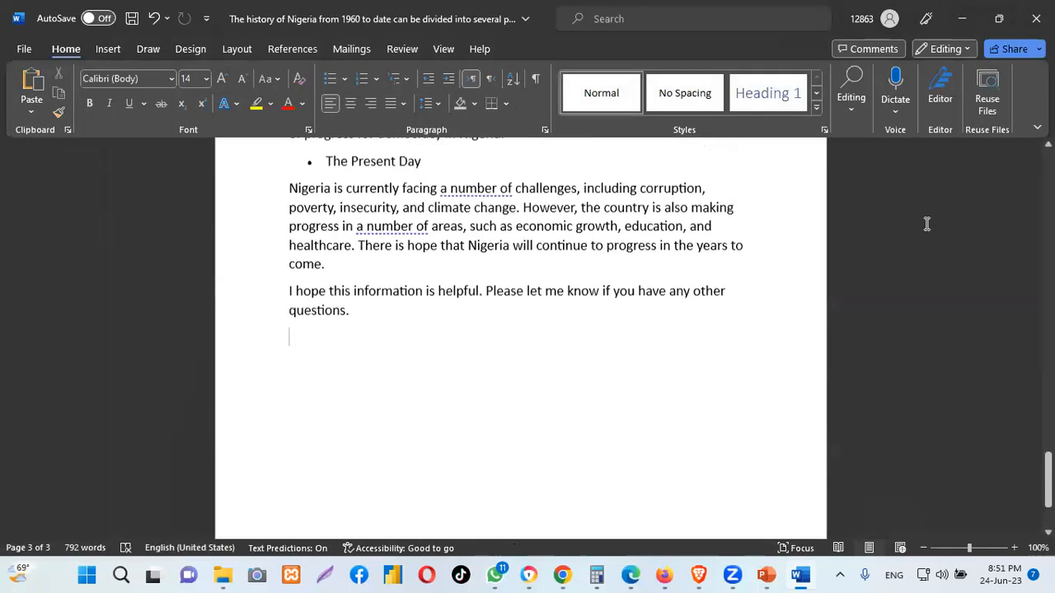
pyautogui.scroll(3, 927, 224)
pyautogui.moveTo(1048, 468); pyautogui.dragTo(1047, 180)
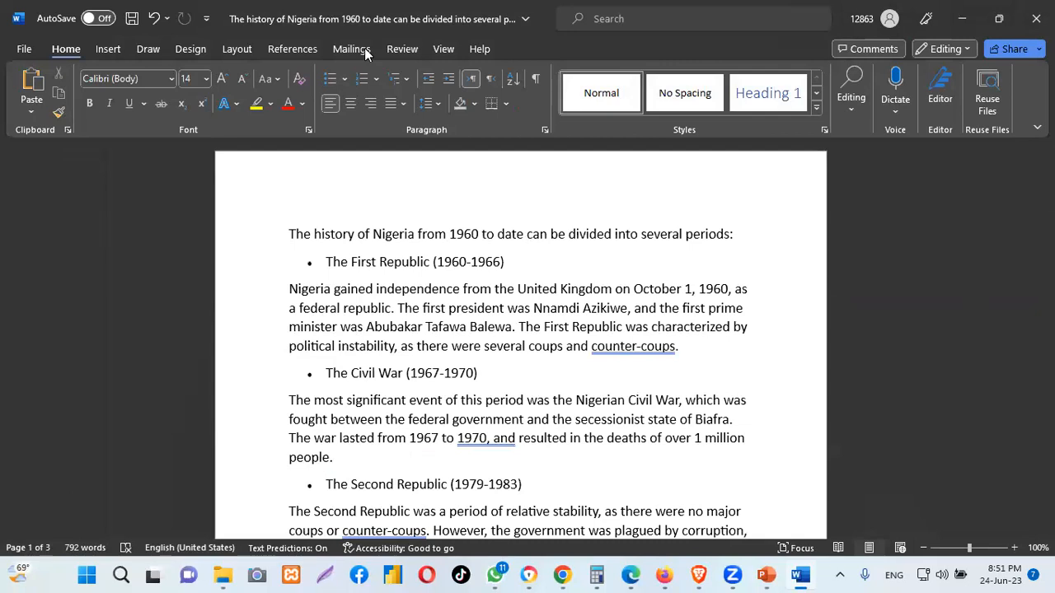
pyautogui.hotkey('ctrl', 'h')
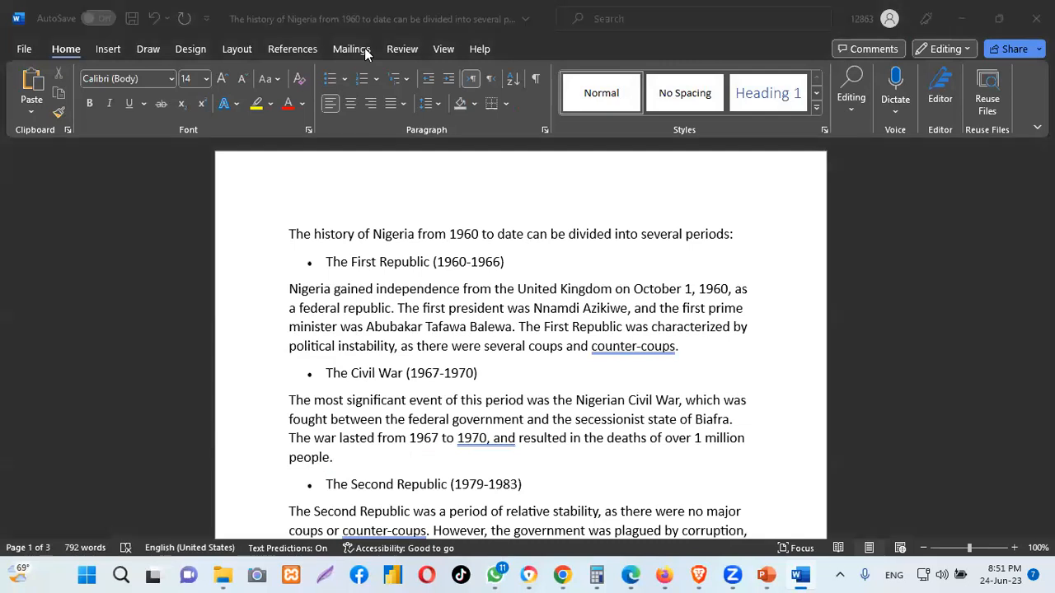